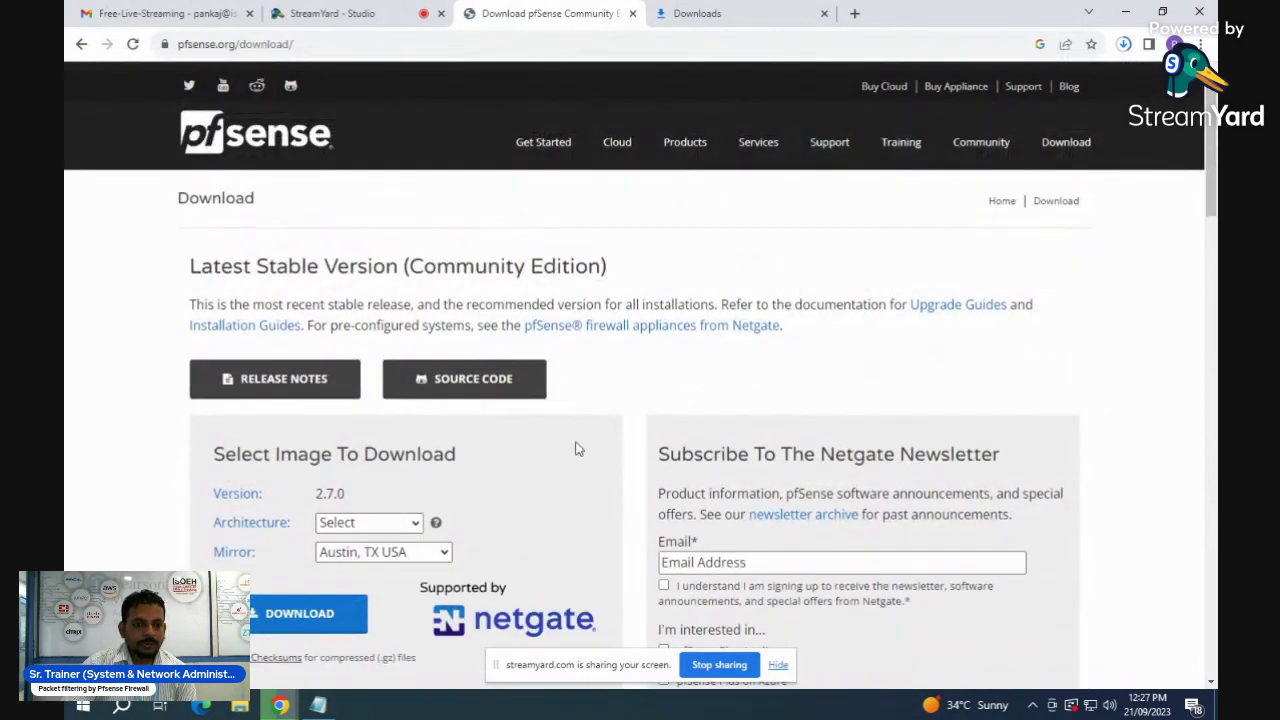
- Choose AMD64 (64-bit), DVD Image (ISO) Installer and the Austin mirror, then view the ISO download's progress
{"action": "scroll", "coordinate": [585, 476], "scroll_direction": "down", "scroll_amount": 2}
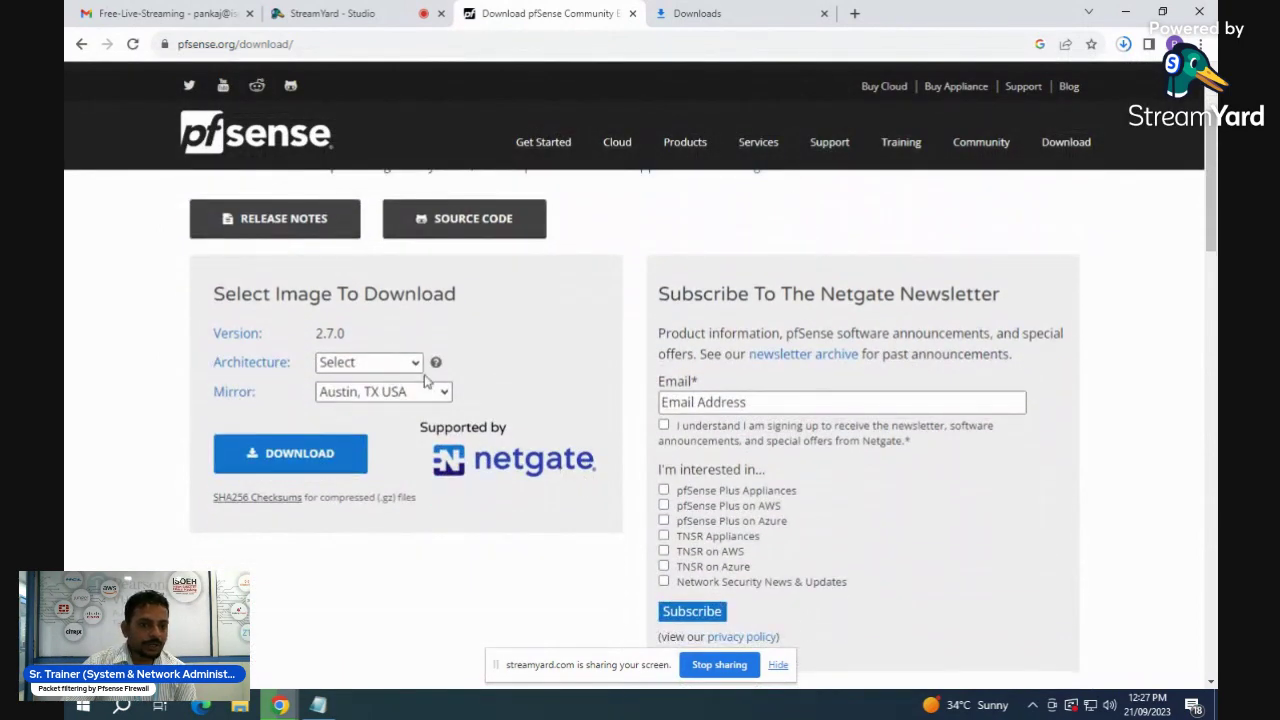
{"action": "left_click", "coordinate": [418, 364]}
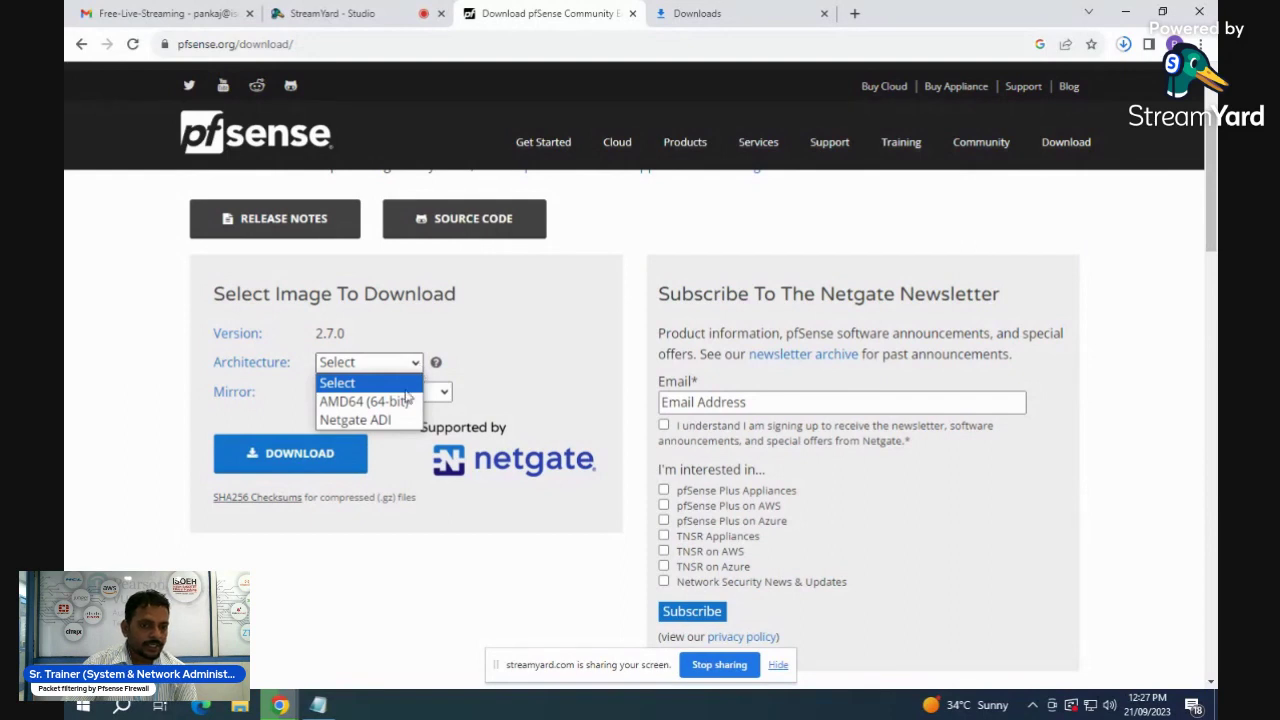
{"action": "left_click", "coordinate": [395, 401]}
{"action": "left_click", "coordinate": [427, 394]}
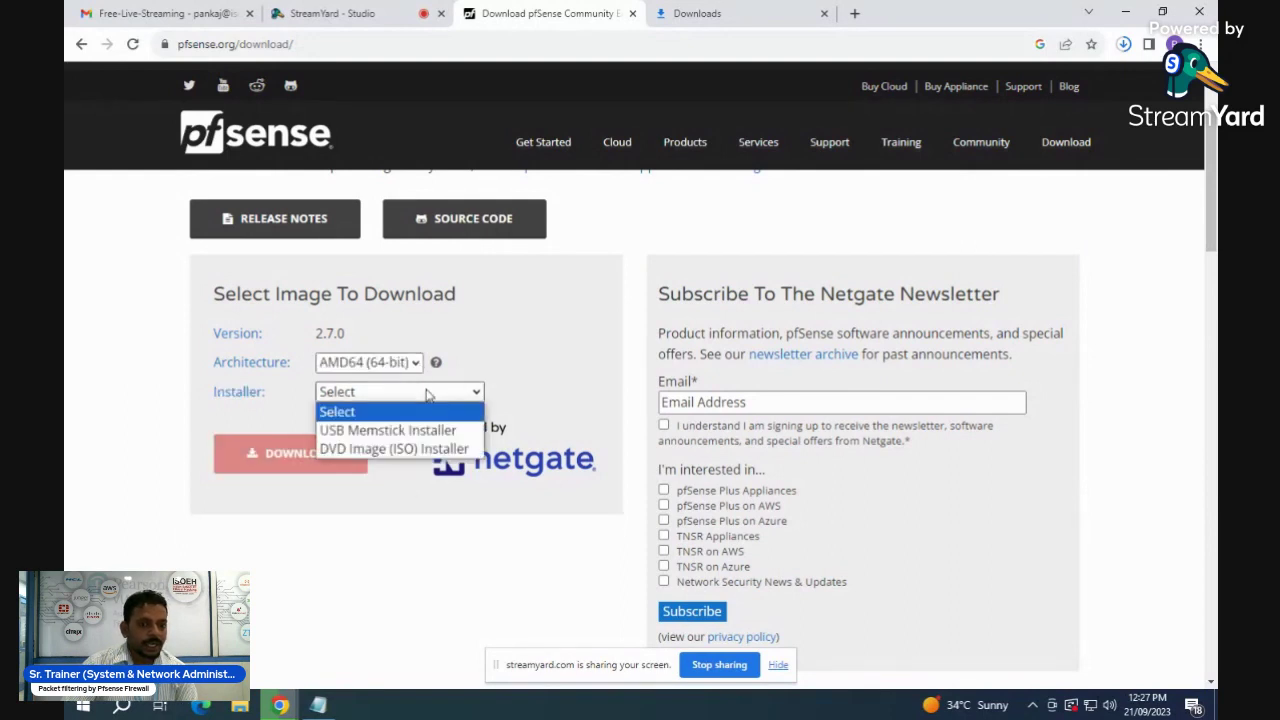
{"action": "left_click", "coordinate": [423, 450]}
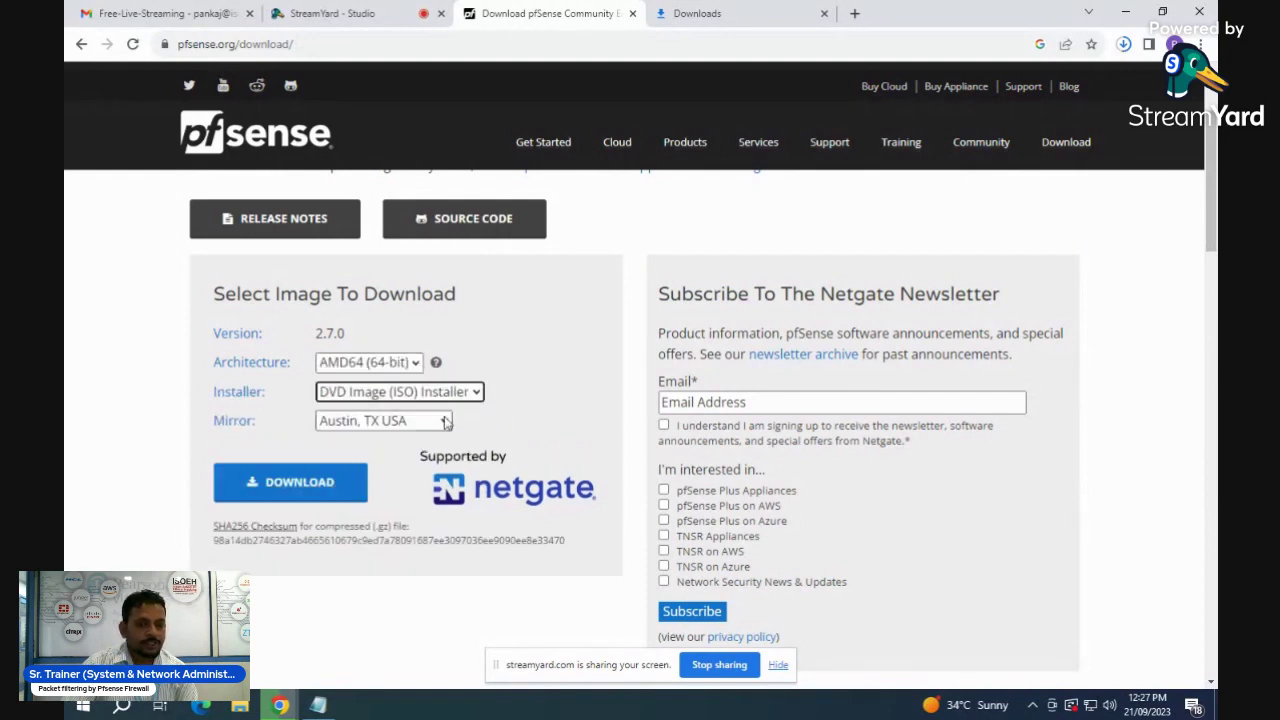
{"action": "left_click", "coordinate": [440, 424]}
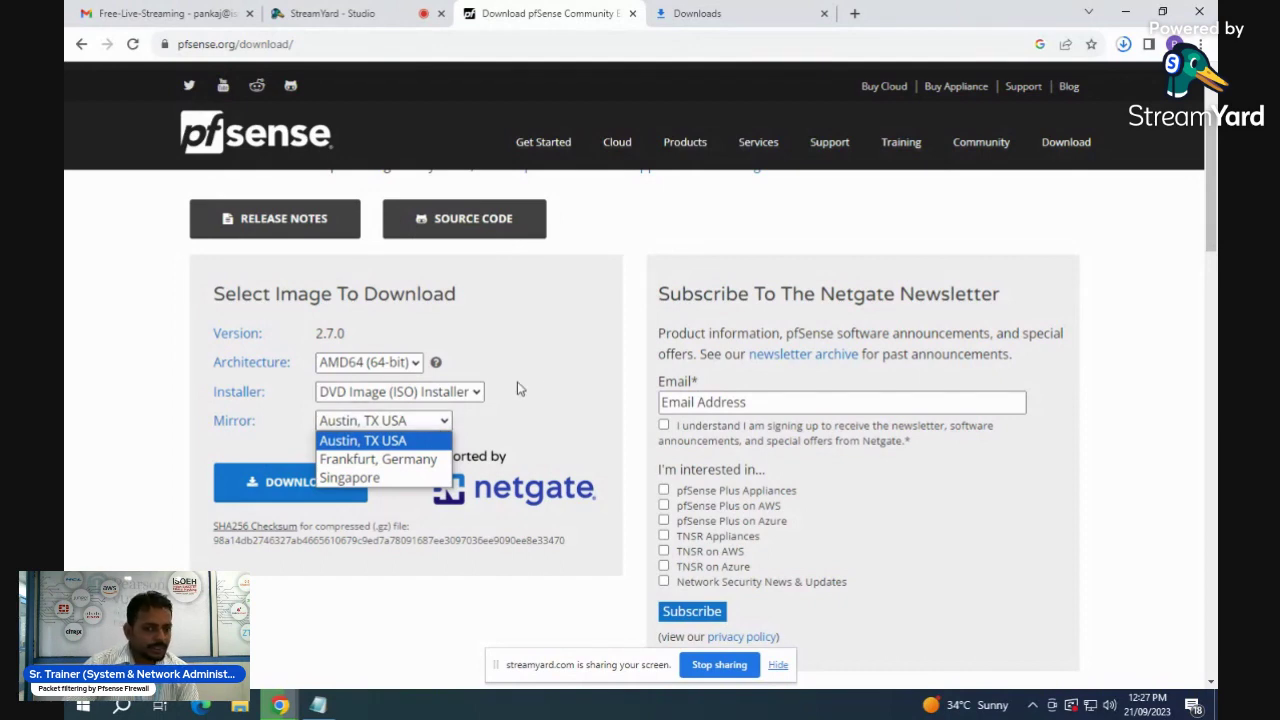
{"action": "left_click", "coordinate": [565, 362]}
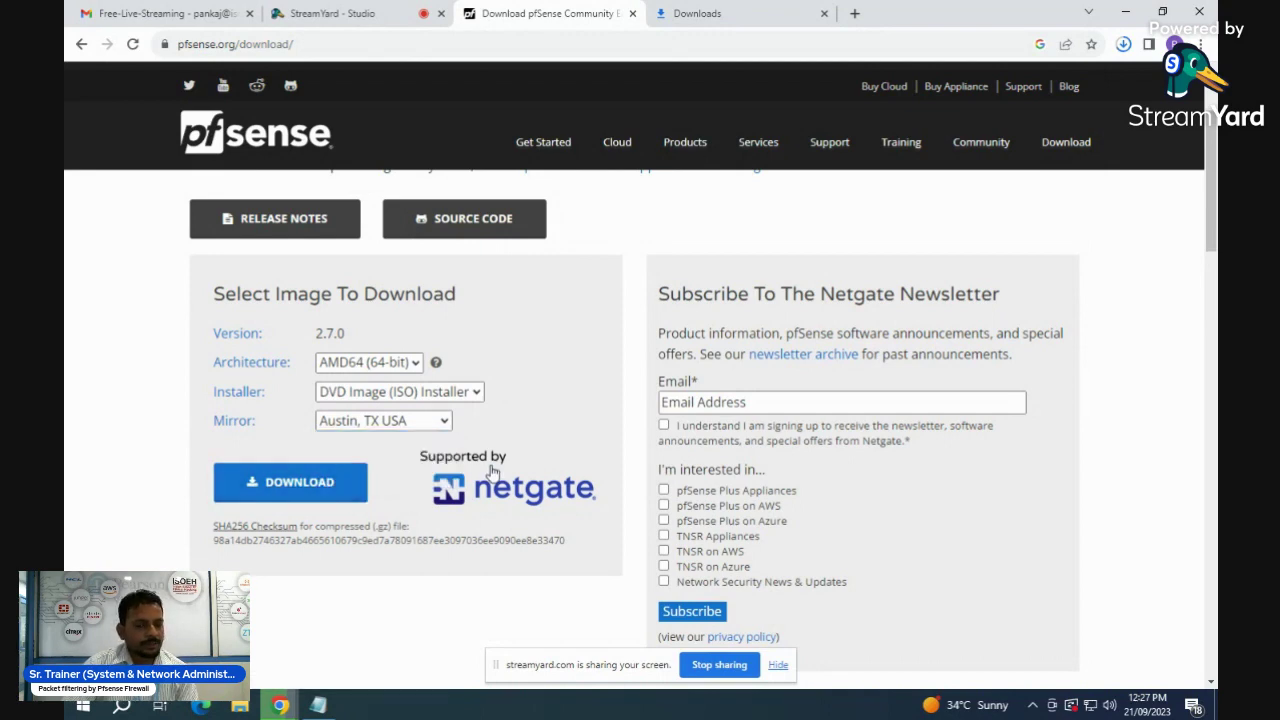
{"action": "scroll", "coordinate": [632, 246], "scroll_direction": "up", "scroll_amount": 2}
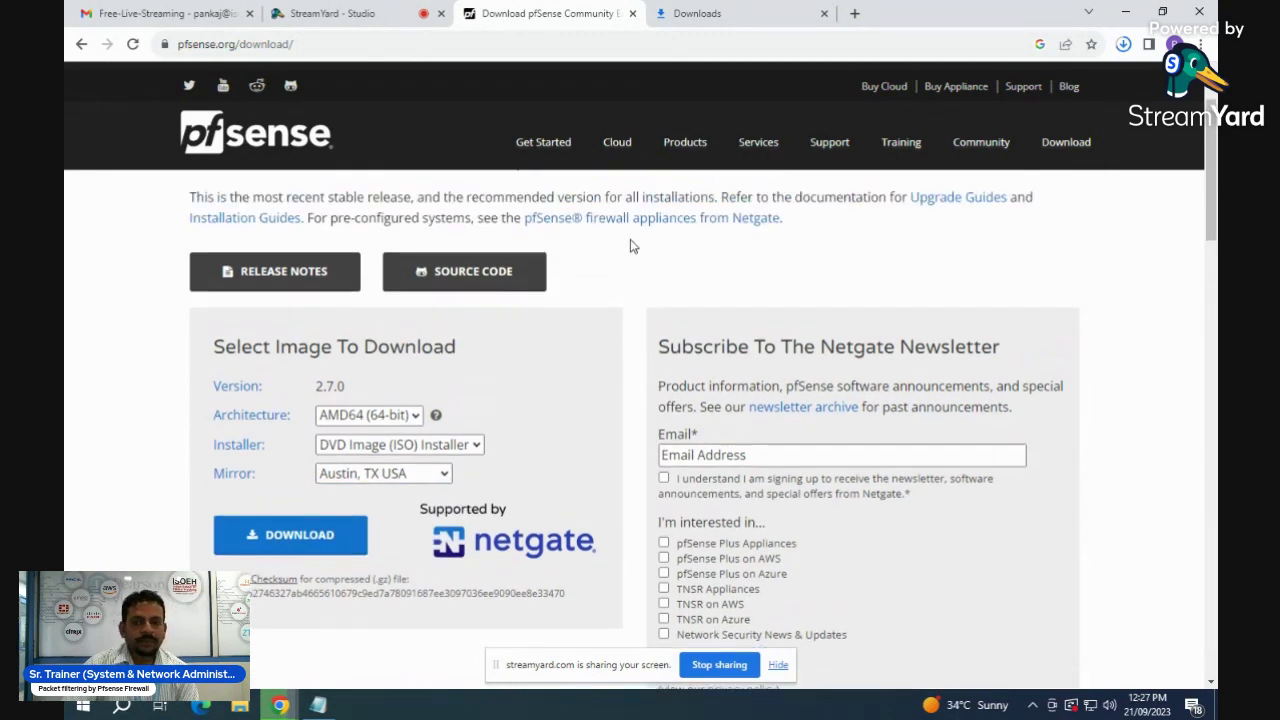
{"action": "left_click", "coordinate": [665, 14]}
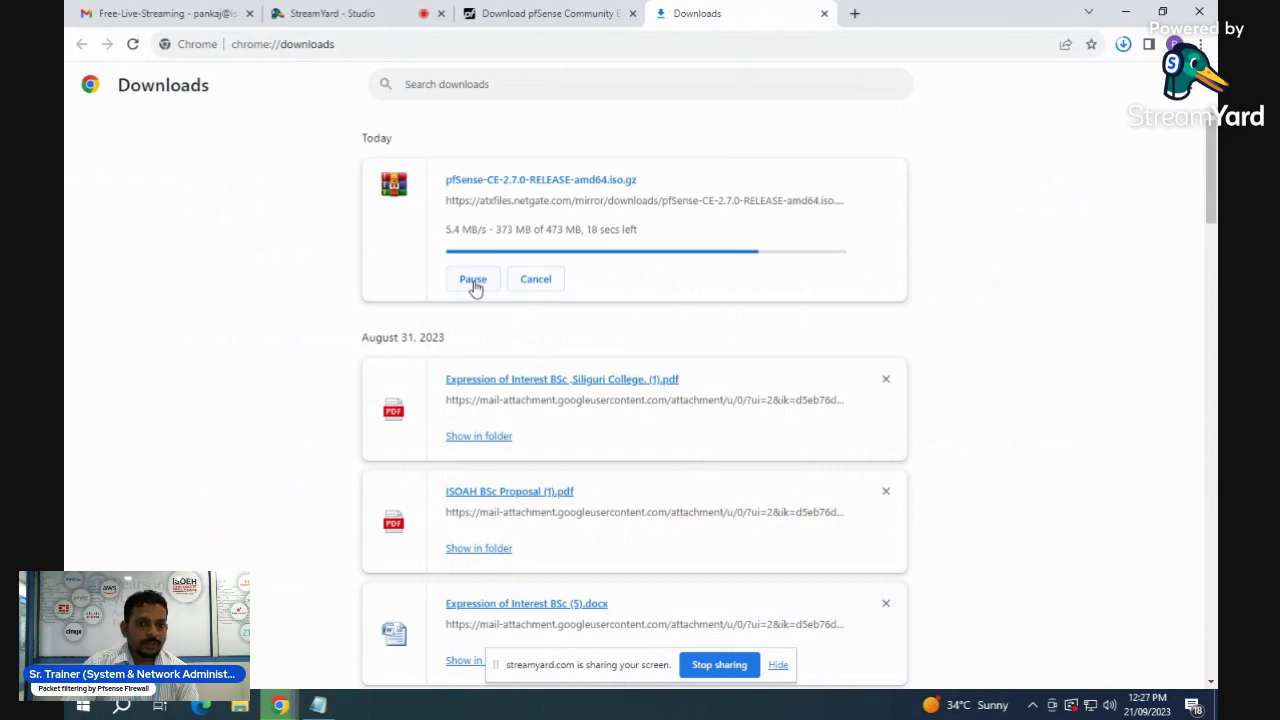
- Cancel the pfSense ISO download, close the Downloads tab, and minimize Chrome and Notepad
{"action": "left_click", "coordinate": [535, 285]}
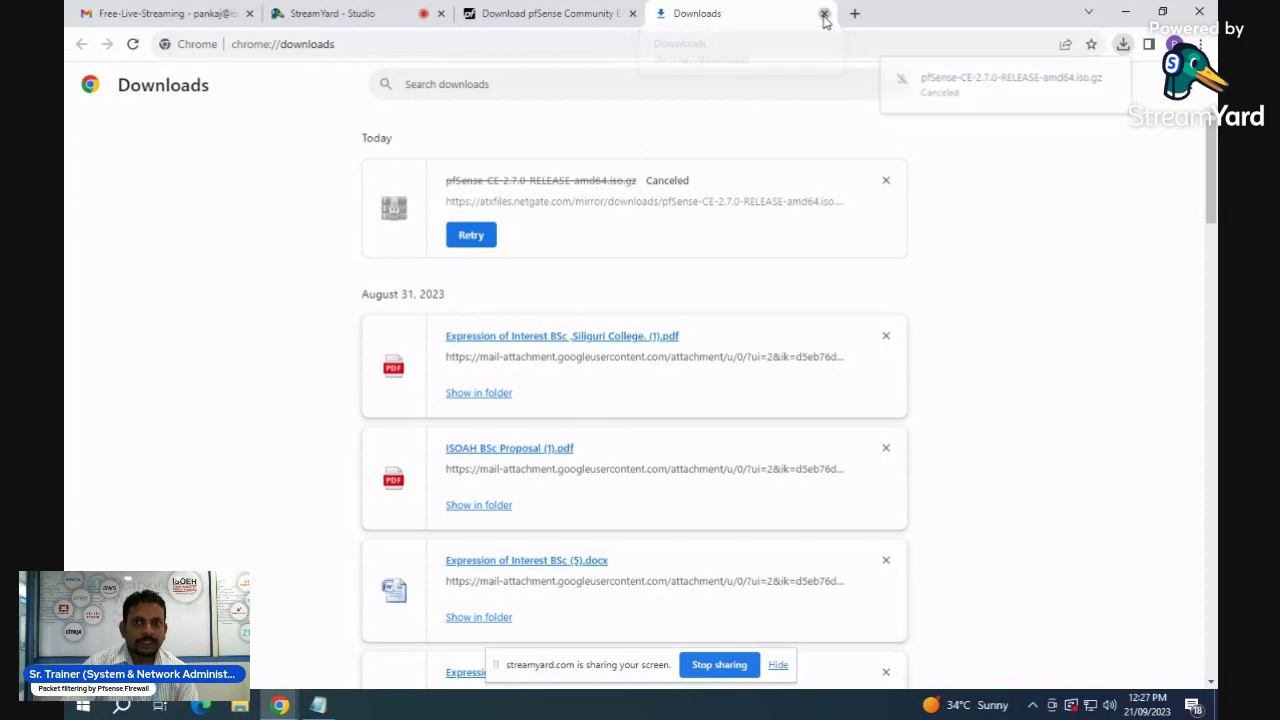
{"action": "left_click", "coordinate": [824, 14]}
{"action": "left_click", "coordinate": [1121, 12]}
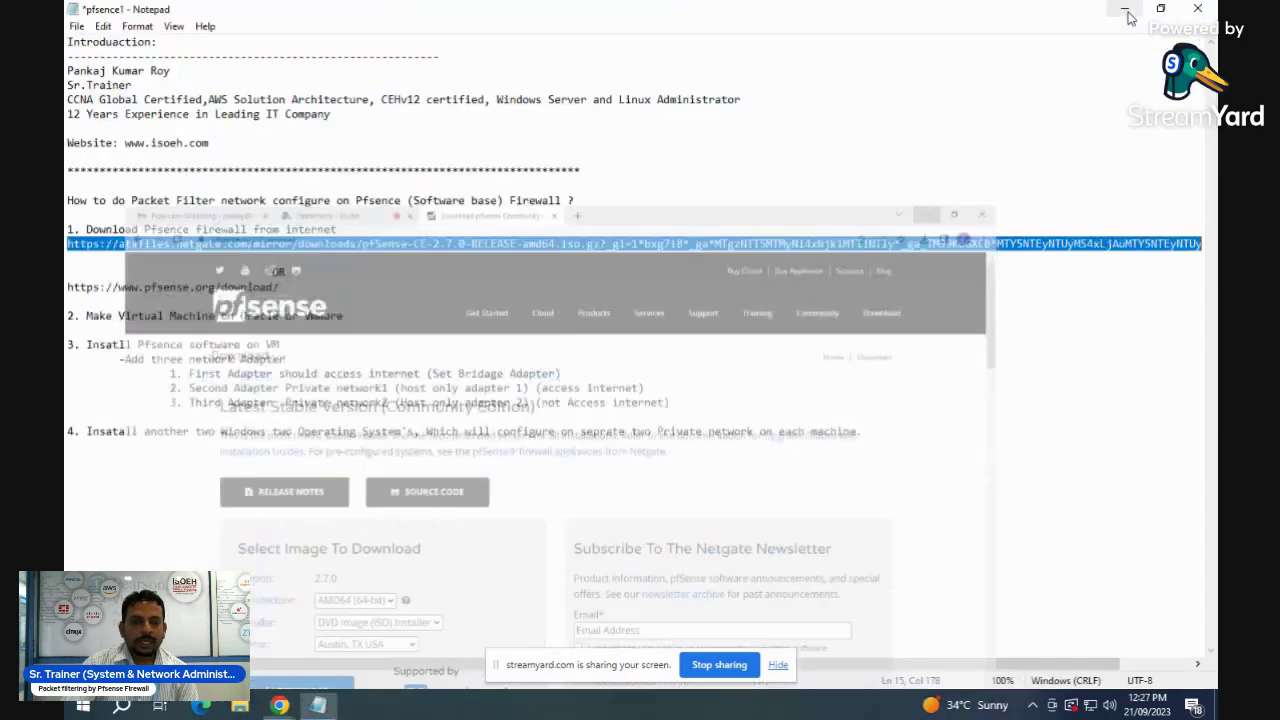
{"action": "left_click", "coordinate": [1128, 12]}
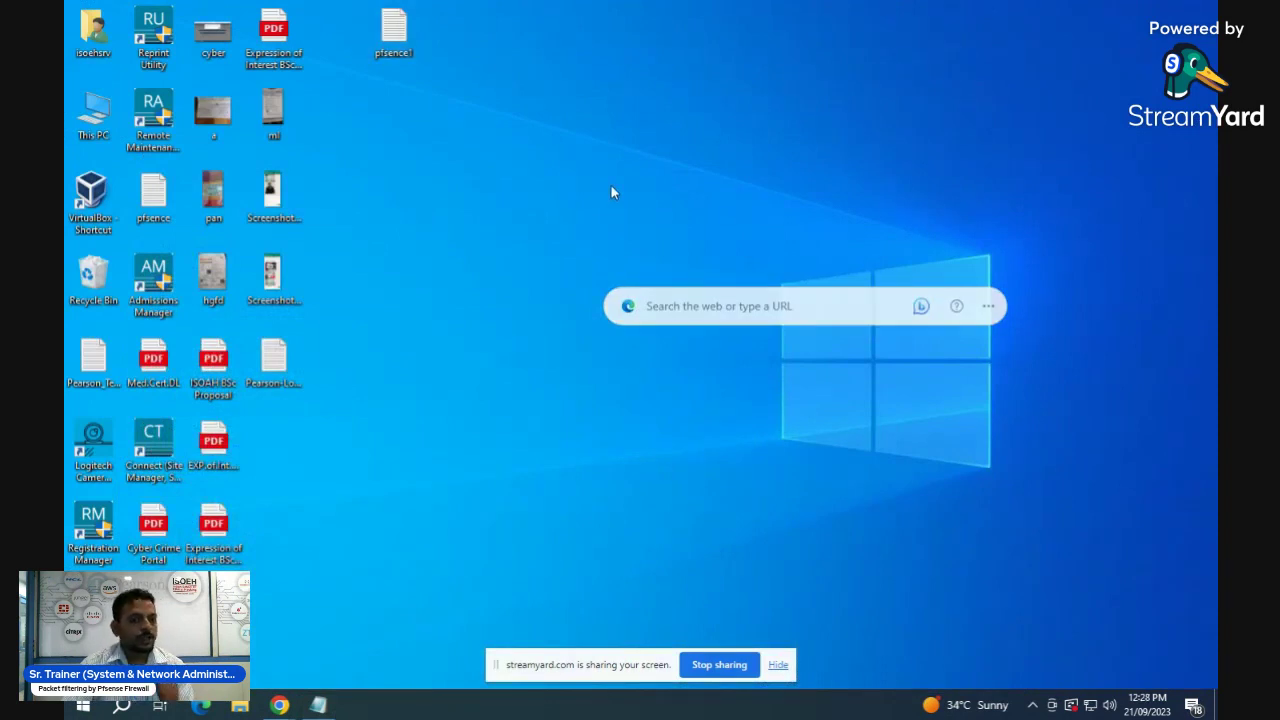
- Start VirtualBox, dismiss the new-version notice, and review the Win-PC1 and Win_PC2 machines
{"action": "double_click", "coordinate": [94, 196]}
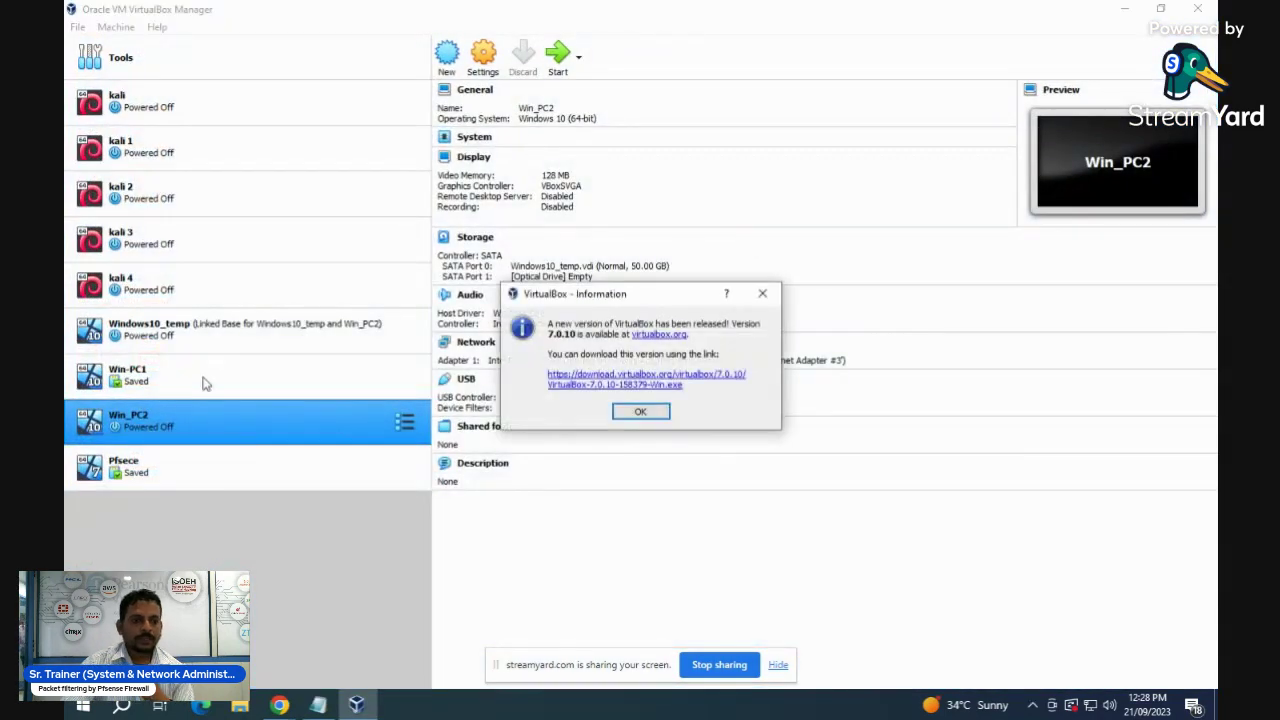
{"action": "left_click", "coordinate": [630, 413]}
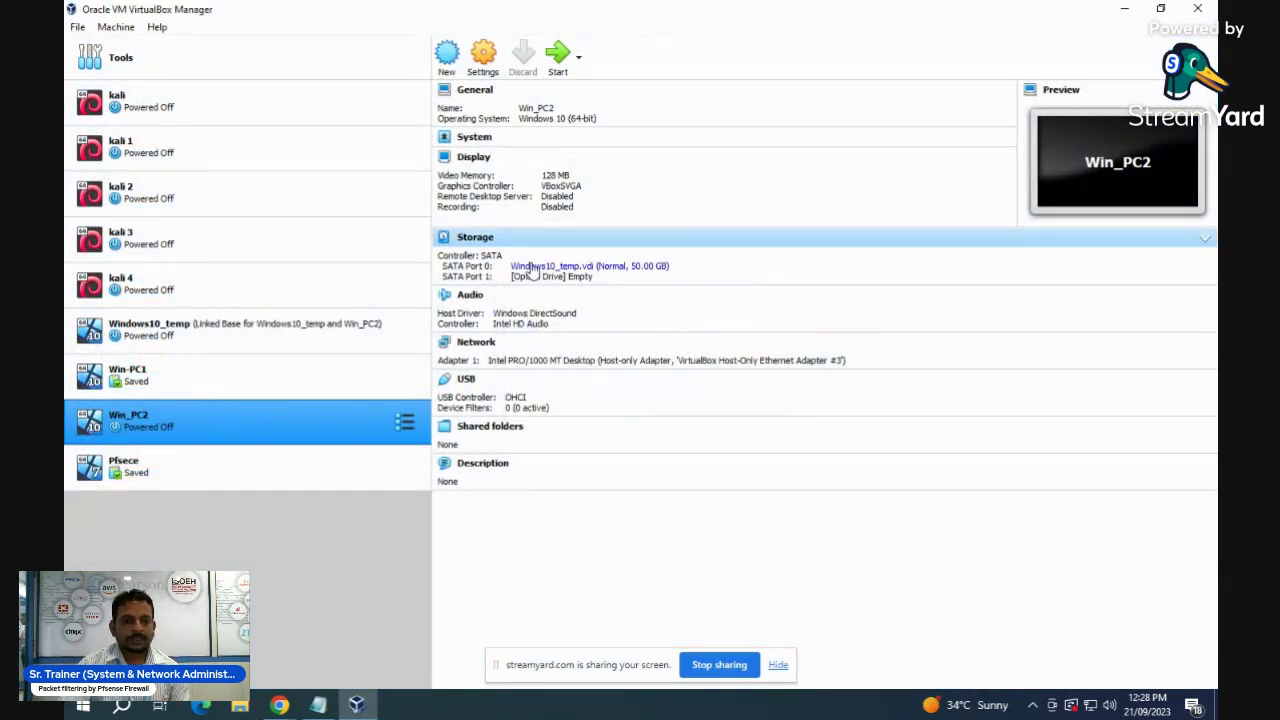
{"action": "left_click", "coordinate": [136, 385]}
{"action": "left_click", "coordinate": [145, 416]}
{"action": "left_click", "coordinate": [147, 386]}
{"action": "left_click", "coordinate": [155, 424], "text": "ctrl"}
{"action": "left_click", "coordinate": [163, 438]}
{"action": "left_click", "coordinate": [222, 388], "text": "ctrl"}
{"action": "left_click", "coordinate": [222, 388], "text": "ctrl"}
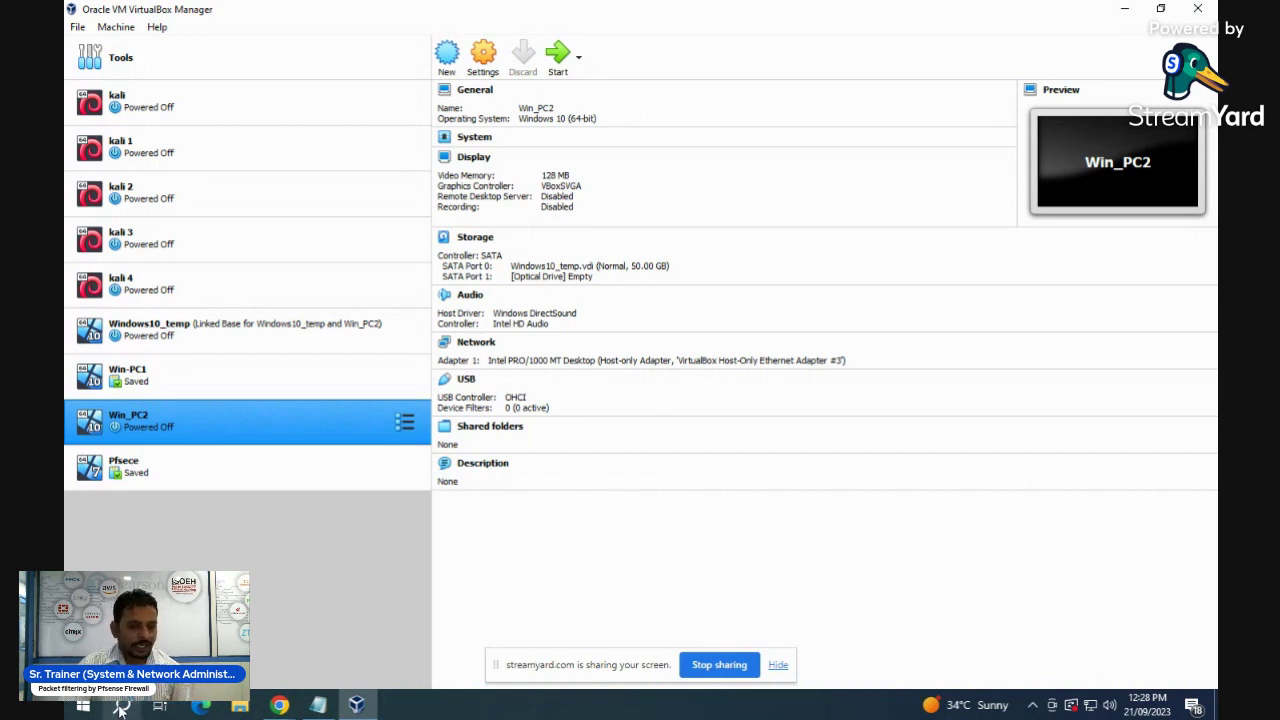
- Launch Paint from the Run prompt for a blank canvas
{"action": "key", "text": "super+r"}
{"action": "type", "text": "h"}
{"action": "left_click", "coordinate": [312, 662]}
{"action": "key", "text": "Return"}
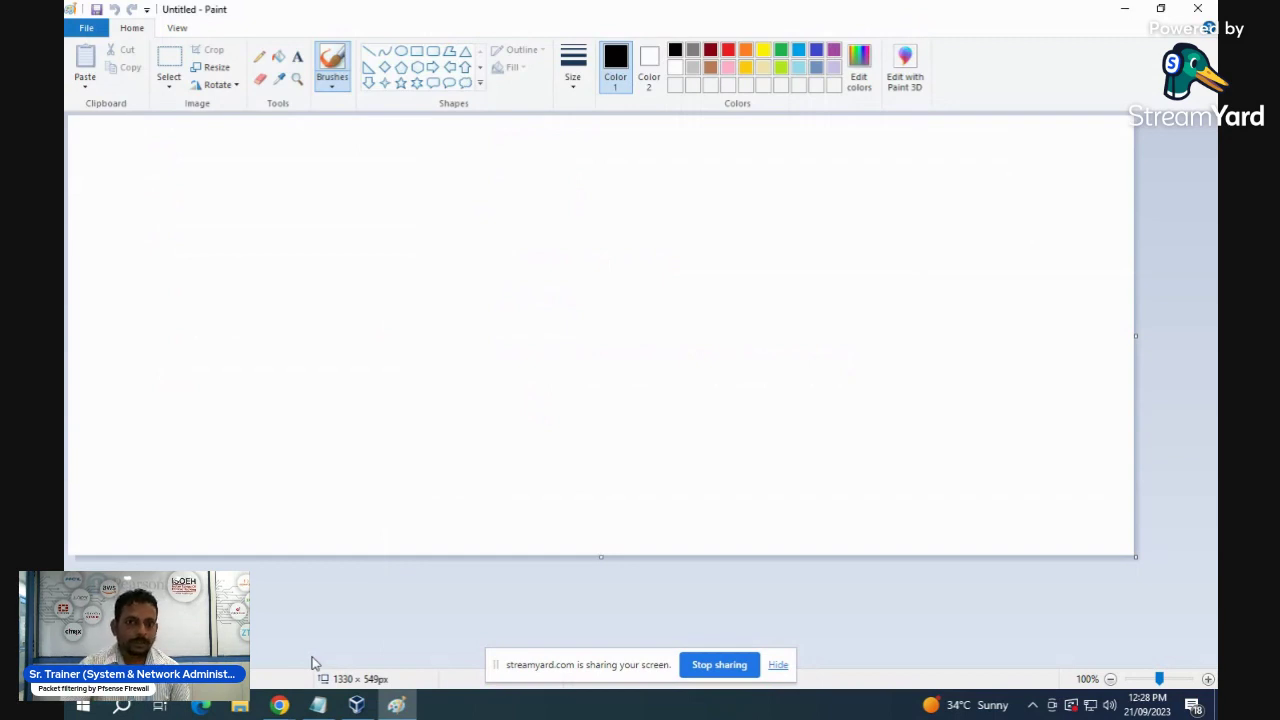
- Draw a tall rectangle near the top centre and a small oval at the top left
{"action": "left_click", "coordinate": [417, 50]}
{"action": "mouse_move", "coordinate": [495, 147]}
{"action": "left_mouse_down"}
{"action": "mouse_move", "coordinate": [497, 200]}
{"action": "mouse_move", "coordinate": [546, 292]}
{"action": "left_mouse_up"}
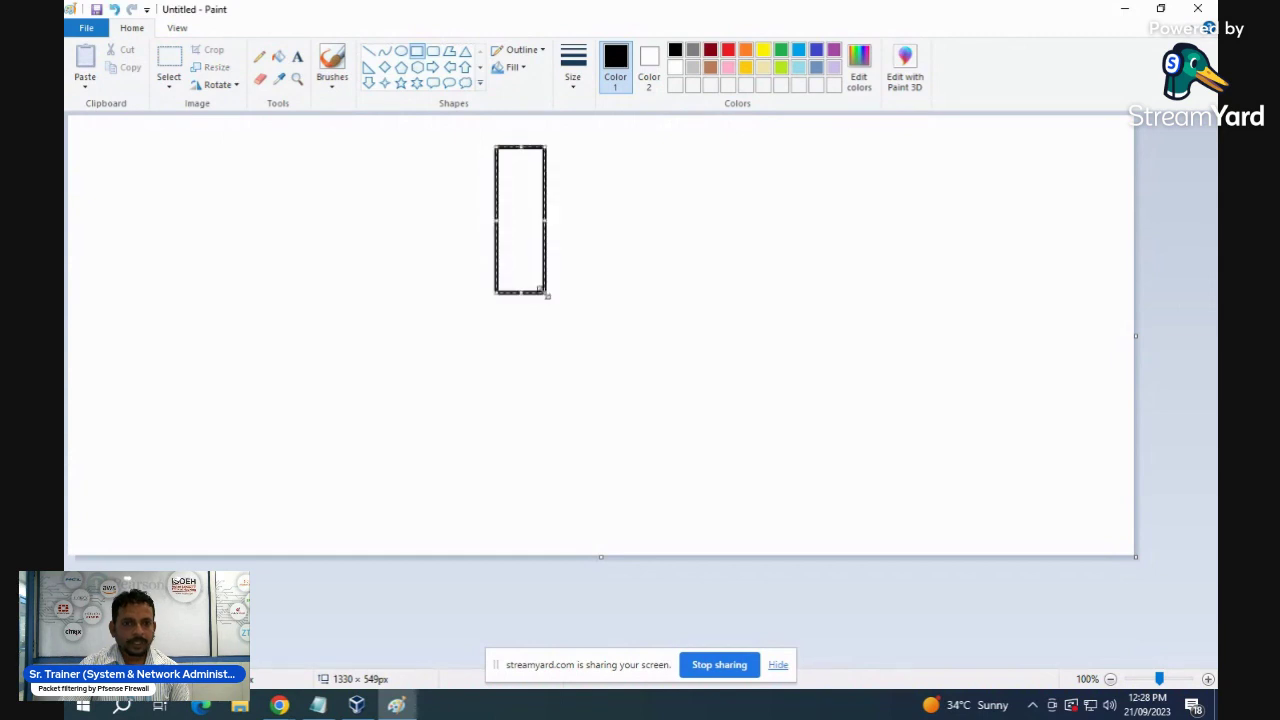
{"action": "left_click", "coordinate": [616, 226]}
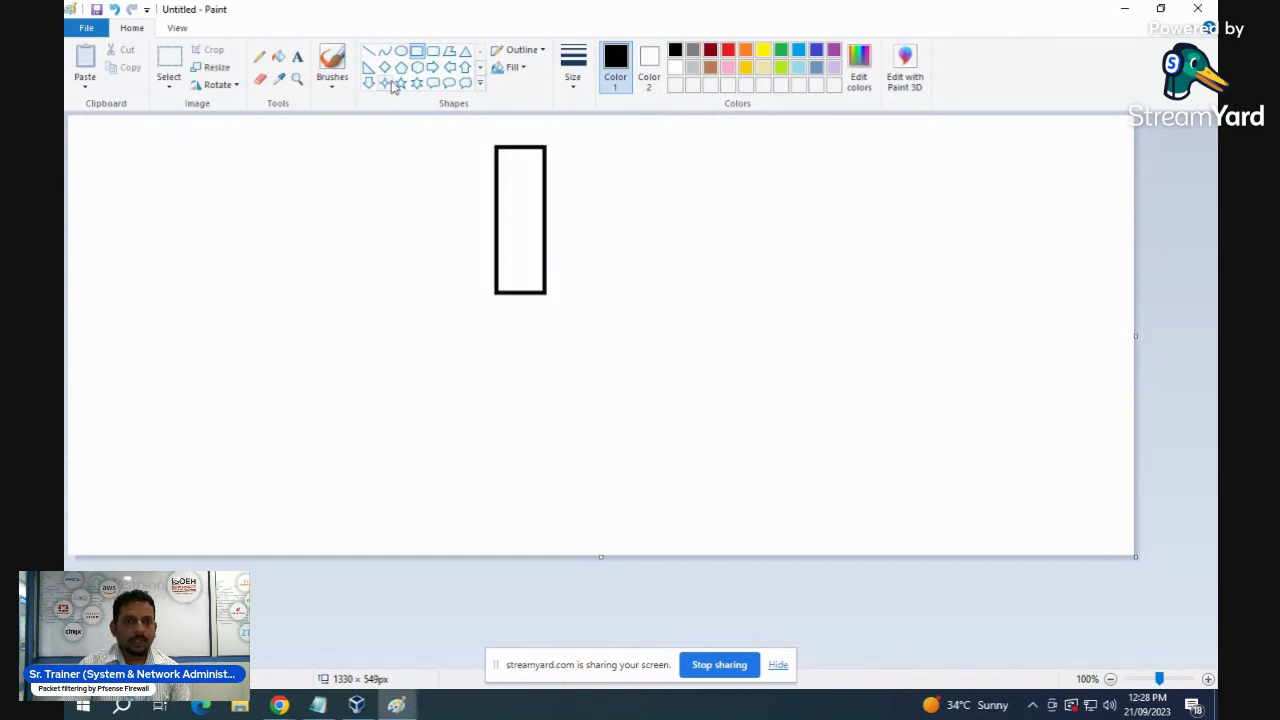
{"action": "left_click", "coordinate": [401, 50]}
{"action": "left_click_drag", "start_coordinate": [119, 141], "coordinate": [188, 192]}
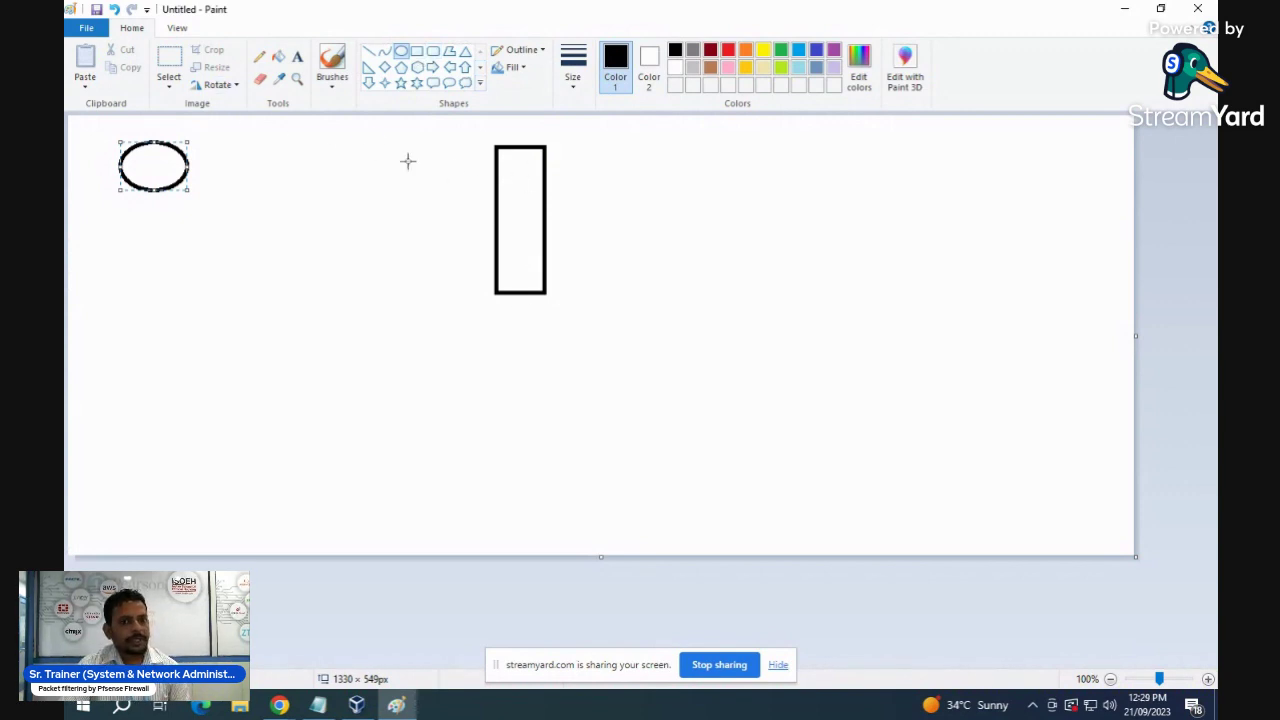
- Label the rectangle 'Pfsense Firewall OS' with the Text tool
{"action": "left_click", "coordinate": [297, 58]}
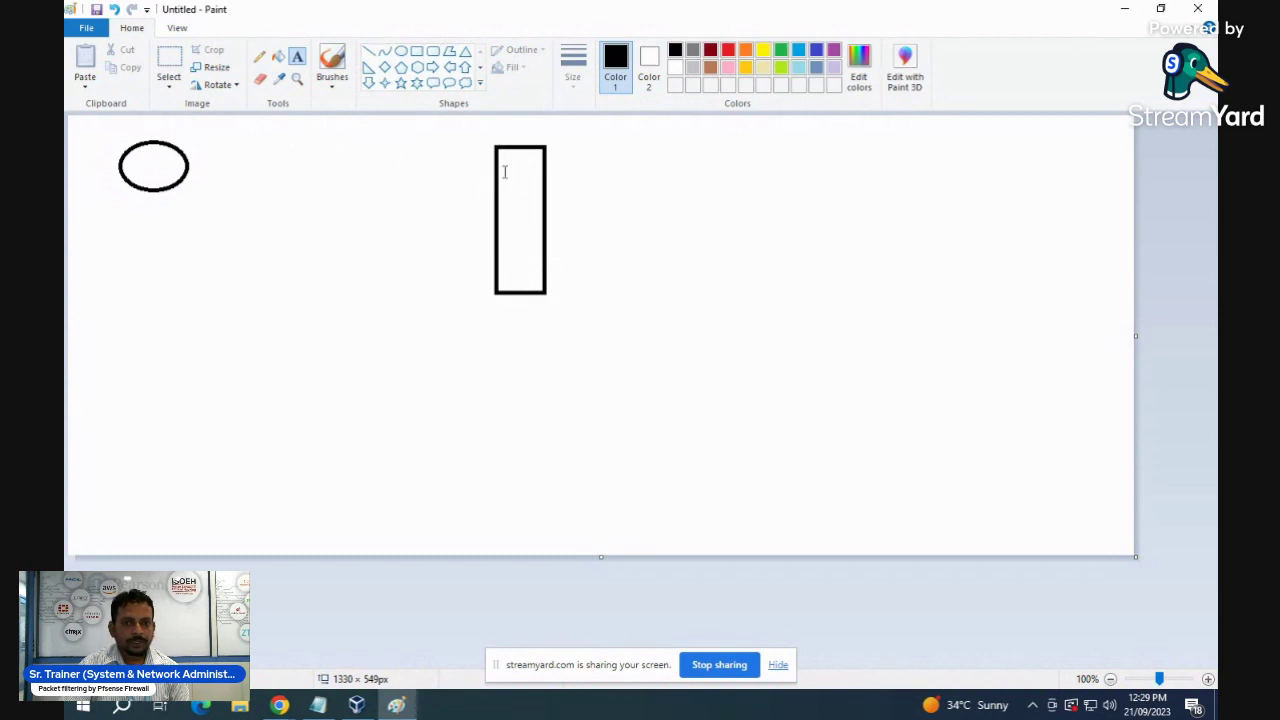
{"action": "left_click", "coordinate": [504, 172]}
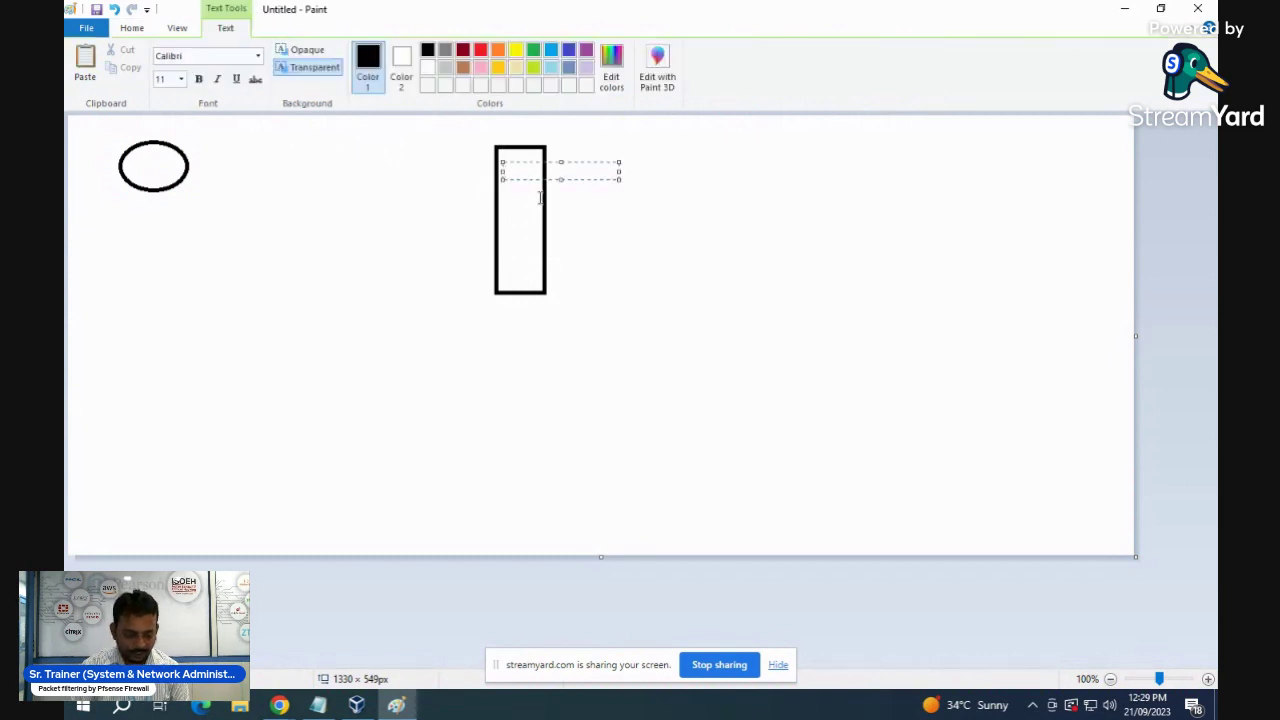
{"action": "type", "text": "Pf"}
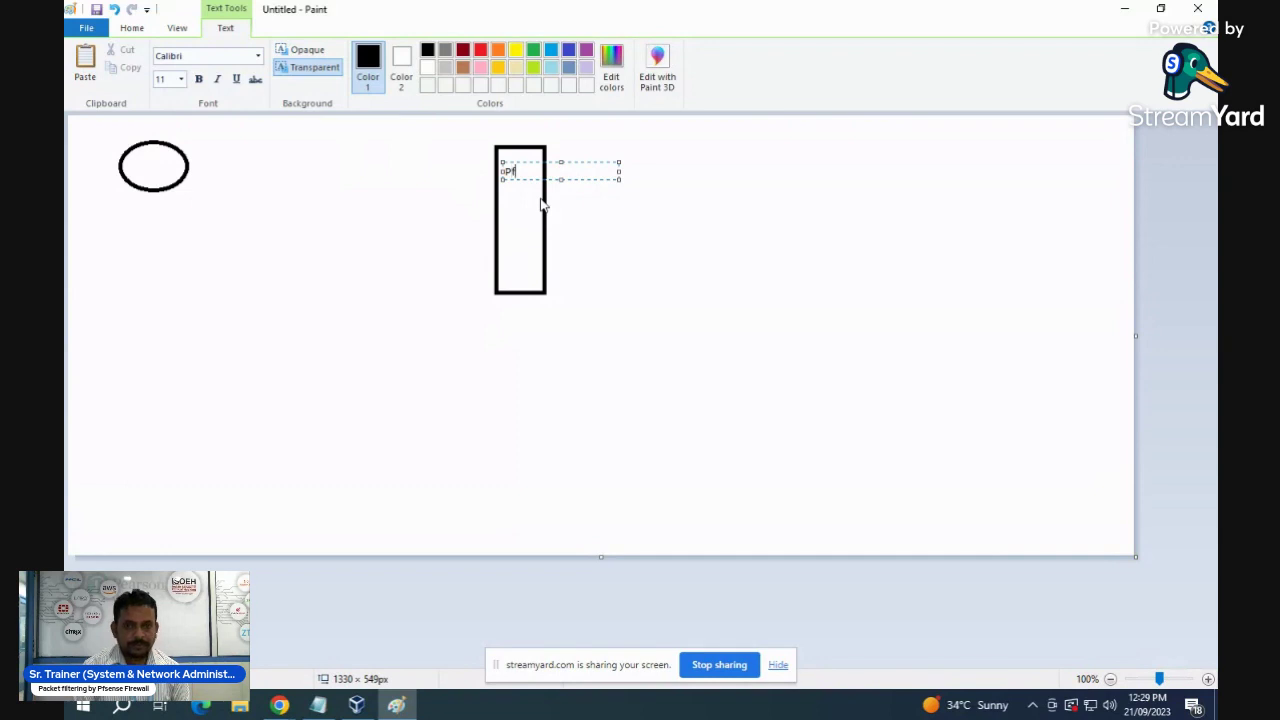
{"action": "type", "text": "sense"}
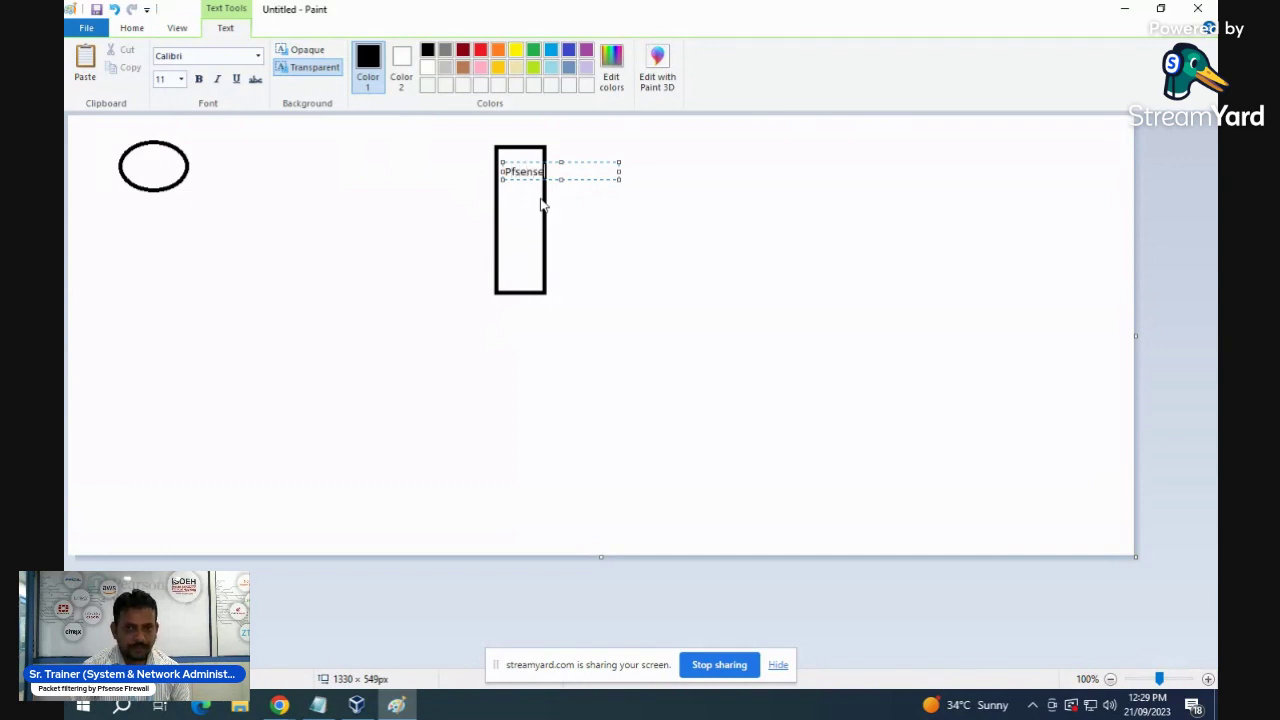
{"action": "type", "text": " Fire"}
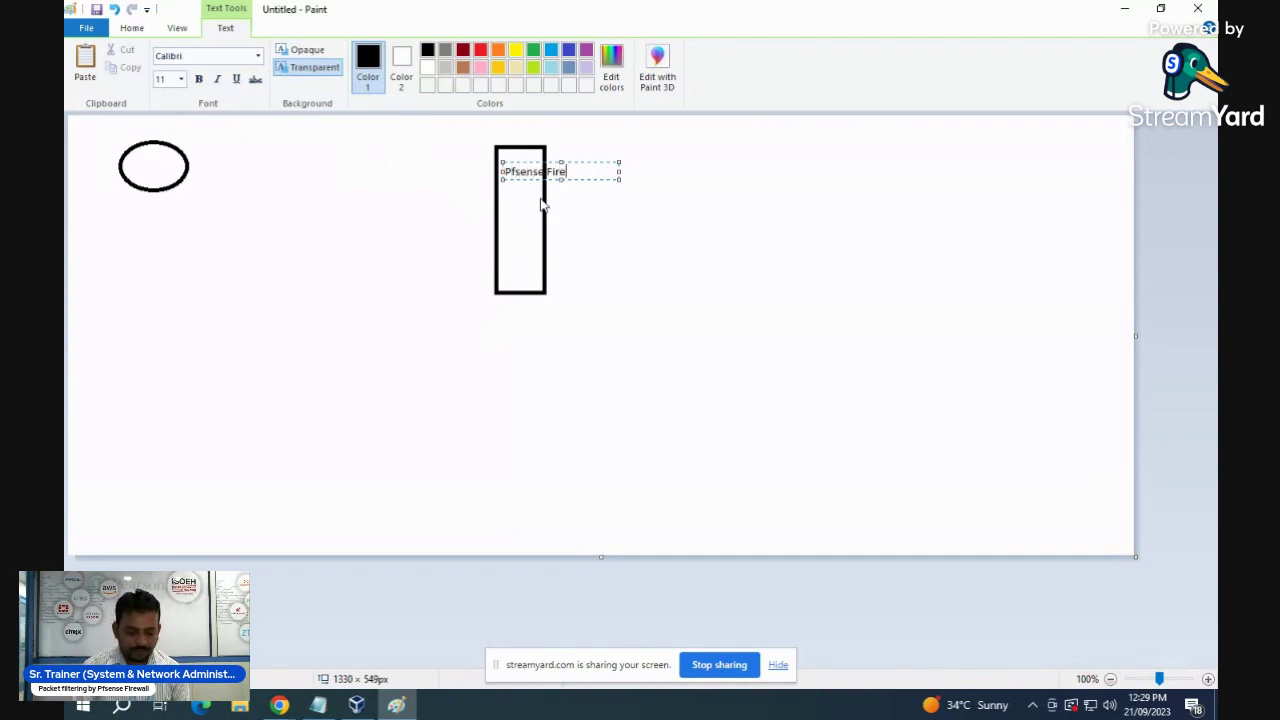
{"action": "type", "text": "wa"}
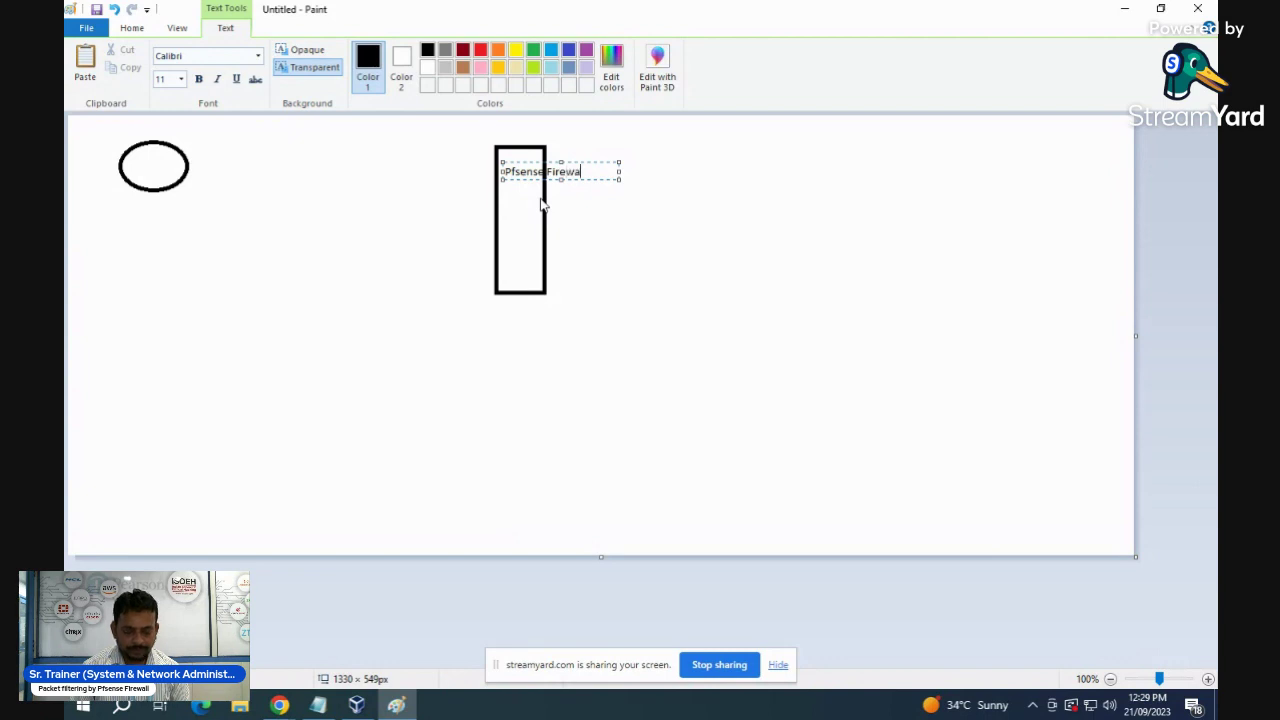
{"action": "type", "text": "ll OS"}
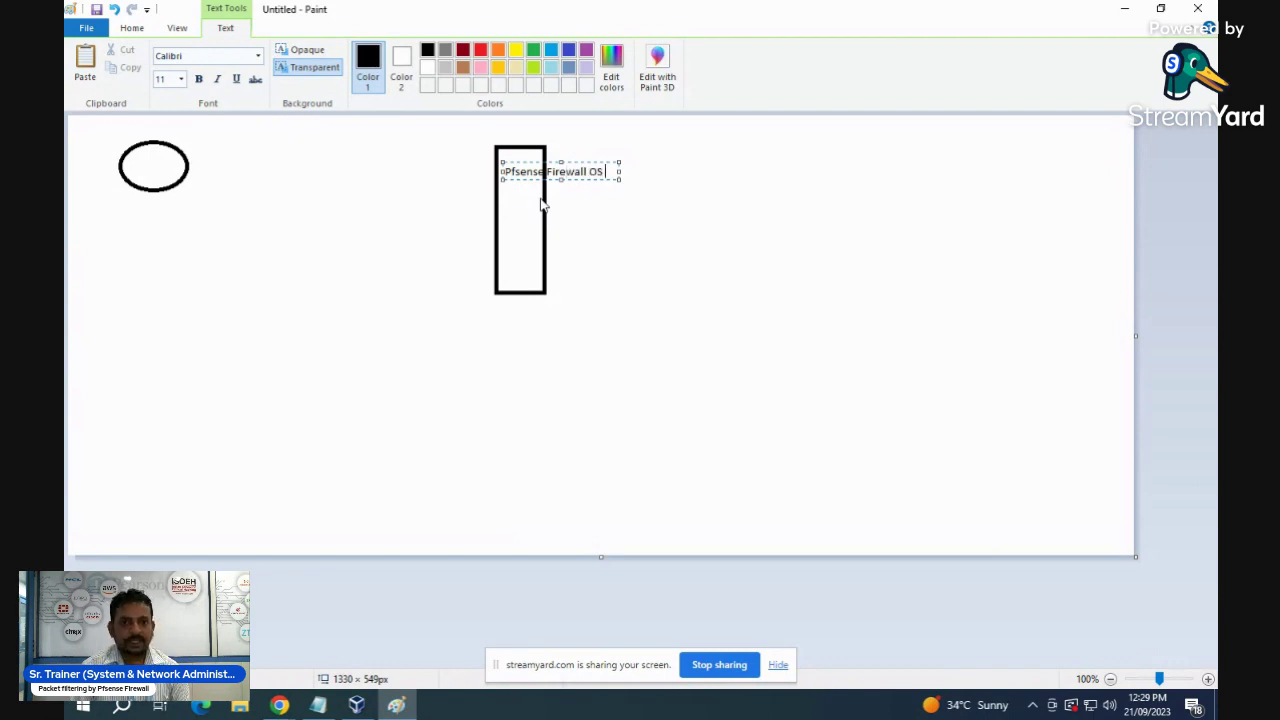
{"action": "left_click", "coordinate": [661, 228]}
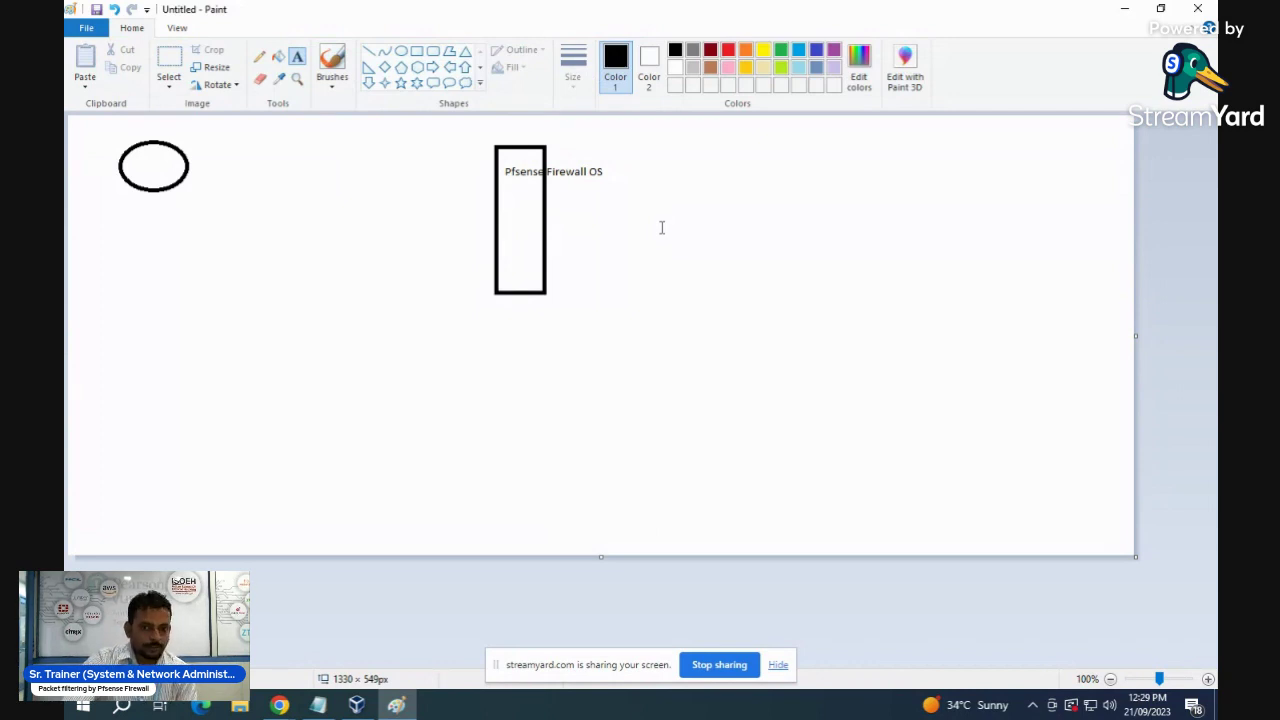
{"action": "left_click", "coordinate": [346, 176]}
{"action": "left_click", "coordinate": [396, 160]}
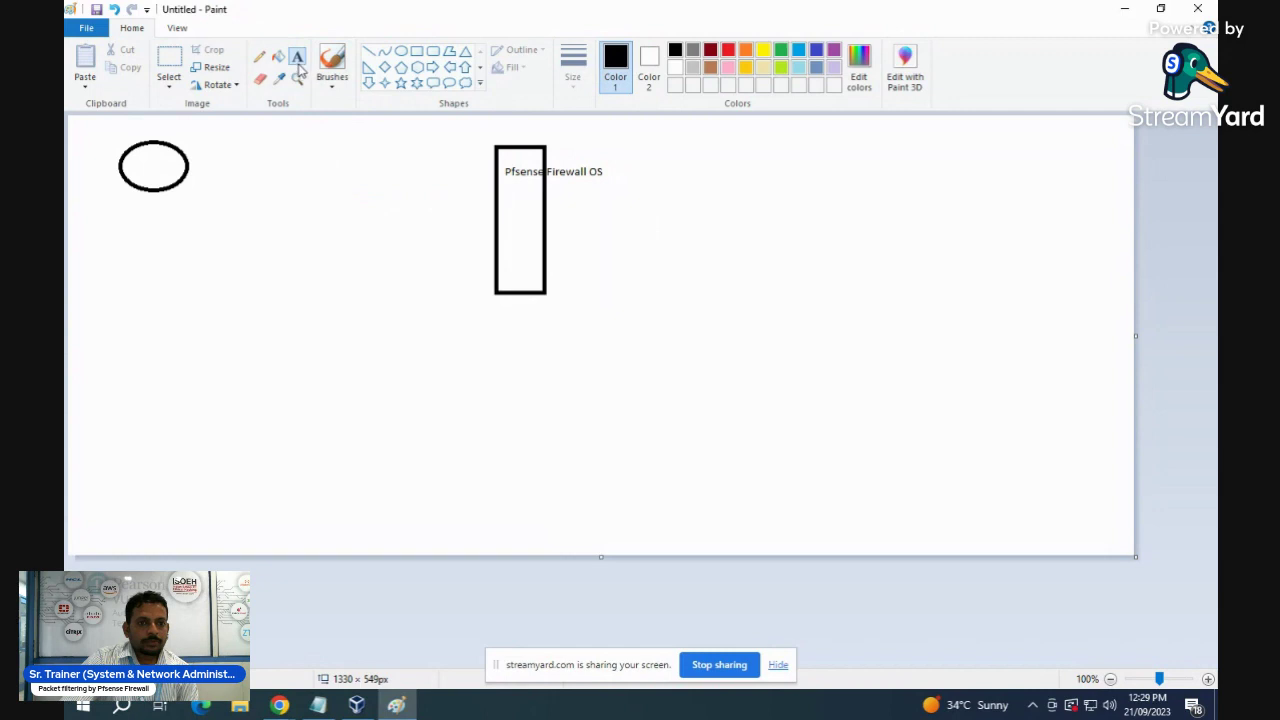
{"action": "left_click", "coordinate": [314, 180]}
{"action": "left_click", "coordinate": [428, 230]}
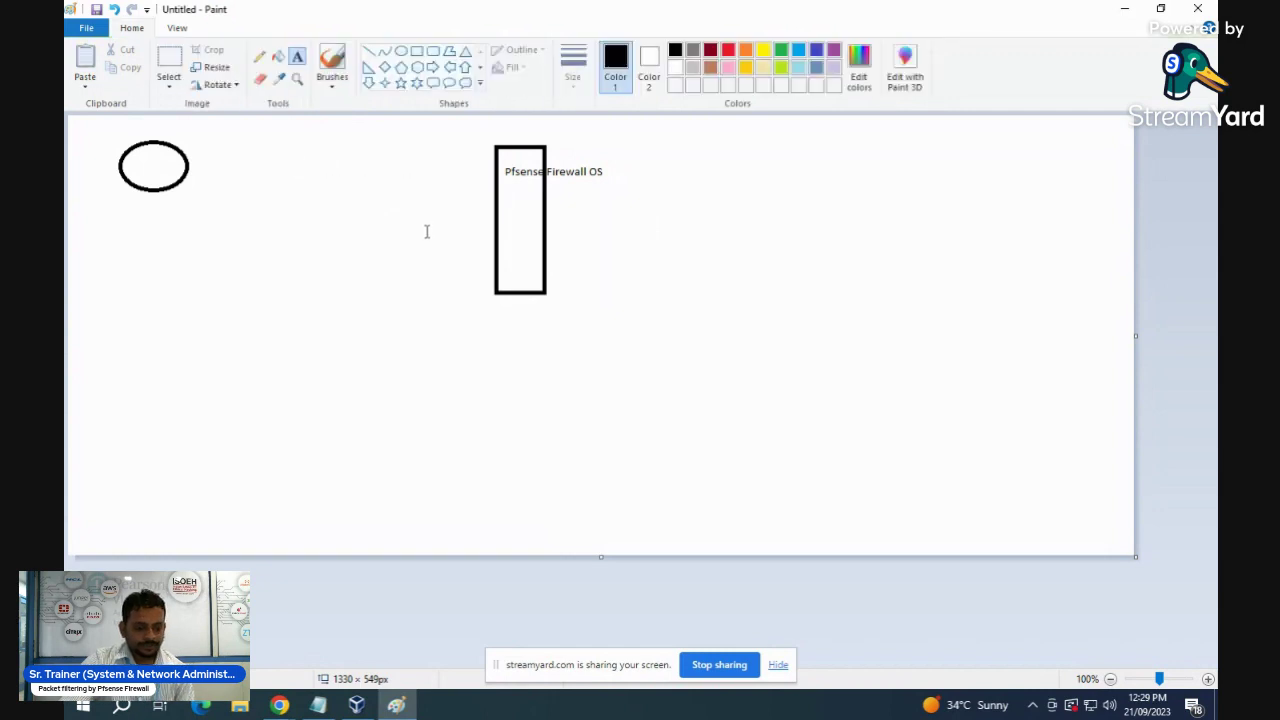
{"action": "left_click", "coordinate": [714, 238]}
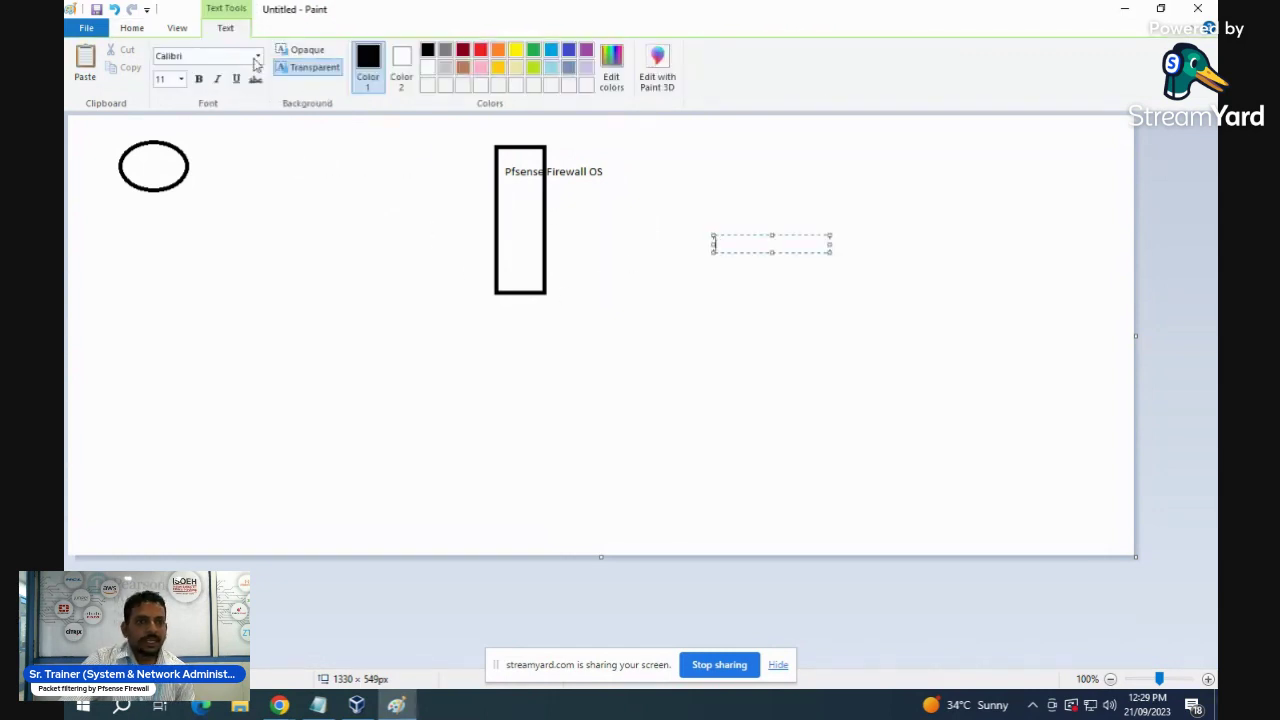
- Draw arrows pointing into the firewall rectangle with the Arrow shape
{"action": "left_click", "coordinate": [135, 30]}
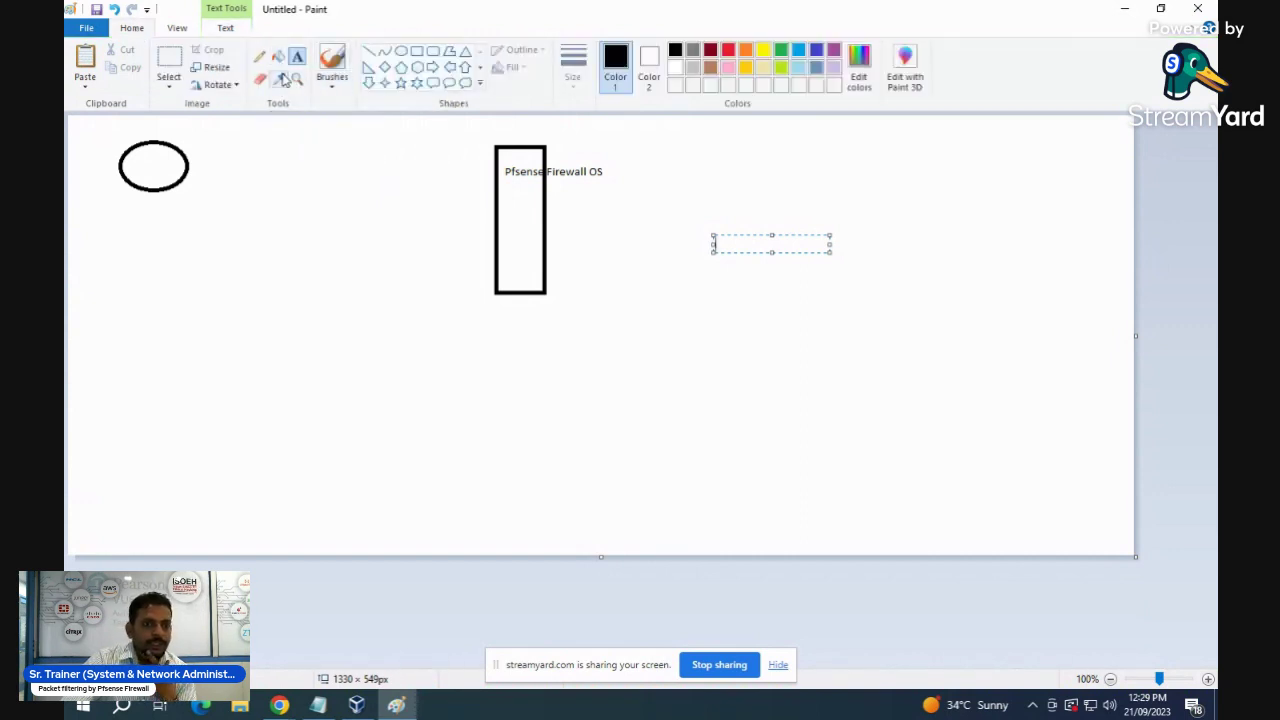
{"action": "left_click", "coordinate": [332, 62]}
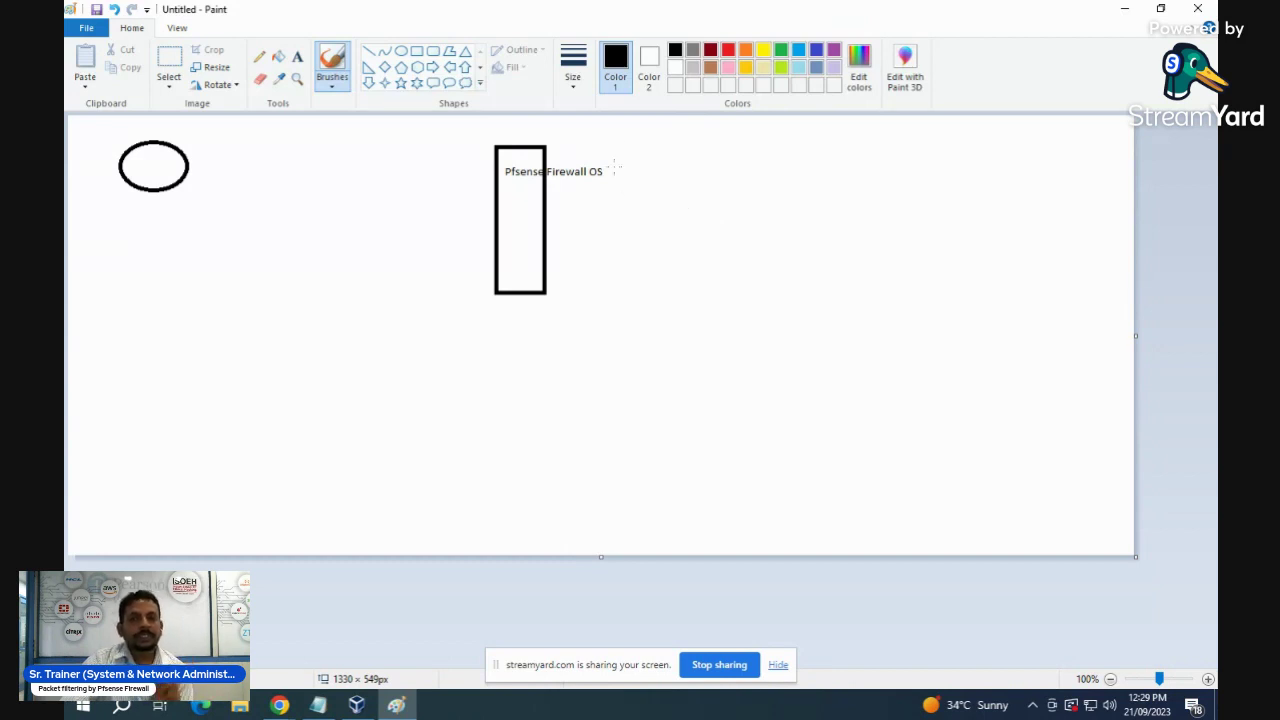
{"action": "left_click", "coordinate": [449, 67]}
{"action": "mouse_move", "coordinate": [551, 206]}
{"action": "left_mouse_down"}
{"action": "mouse_move", "coordinate": [603, 207]}
{"action": "mouse_move", "coordinate": [611, 220]}
{"action": "left_mouse_up"}
{"action": "left_click_drag", "start_coordinate": [549, 253], "coordinate": [619, 316]}
{"action": "left_click", "coordinate": [297, 57]}
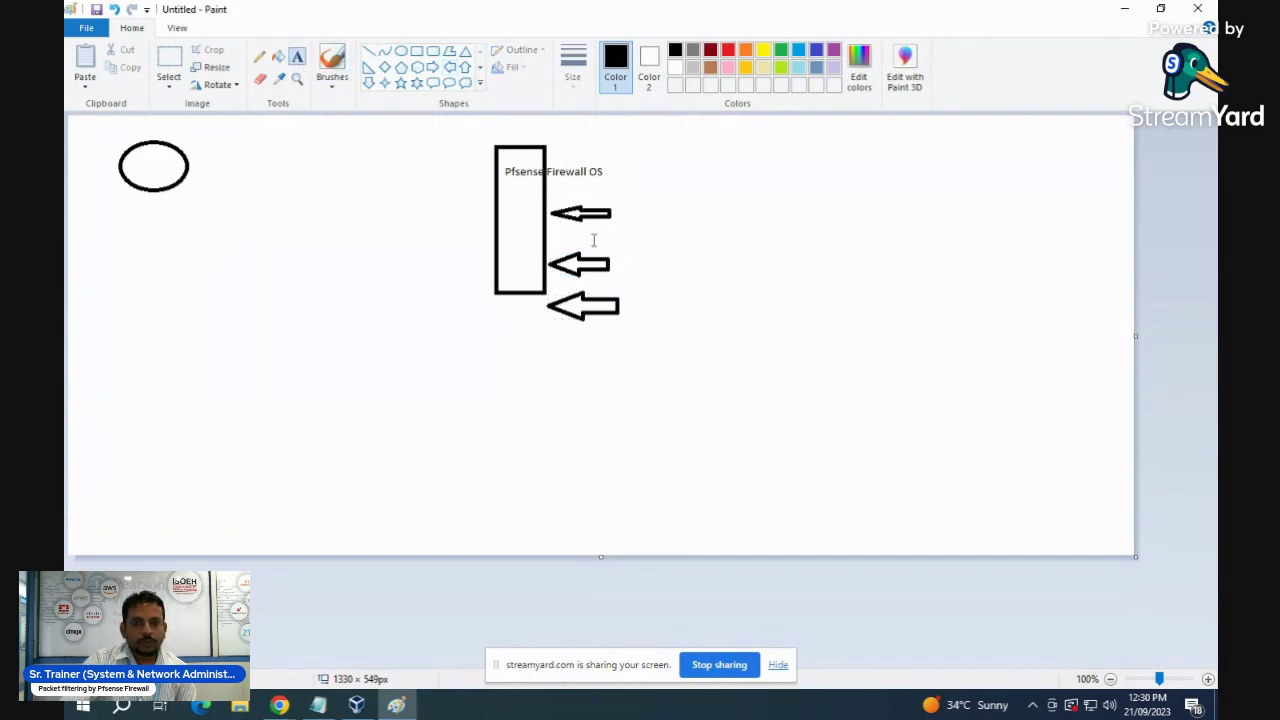
- Label the three arrows Public Net, LAN1 and Lan2
{"action": "left_click", "coordinate": [619, 203]}
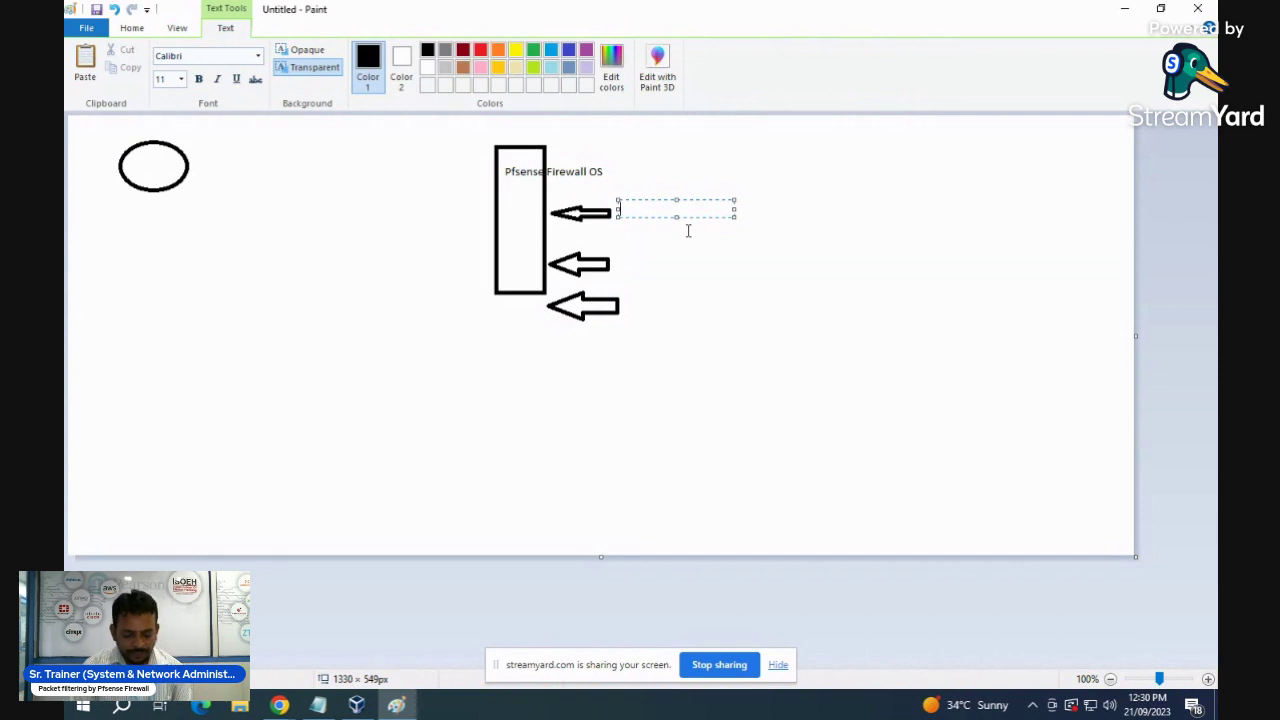
{"action": "type", "text": "Public"}
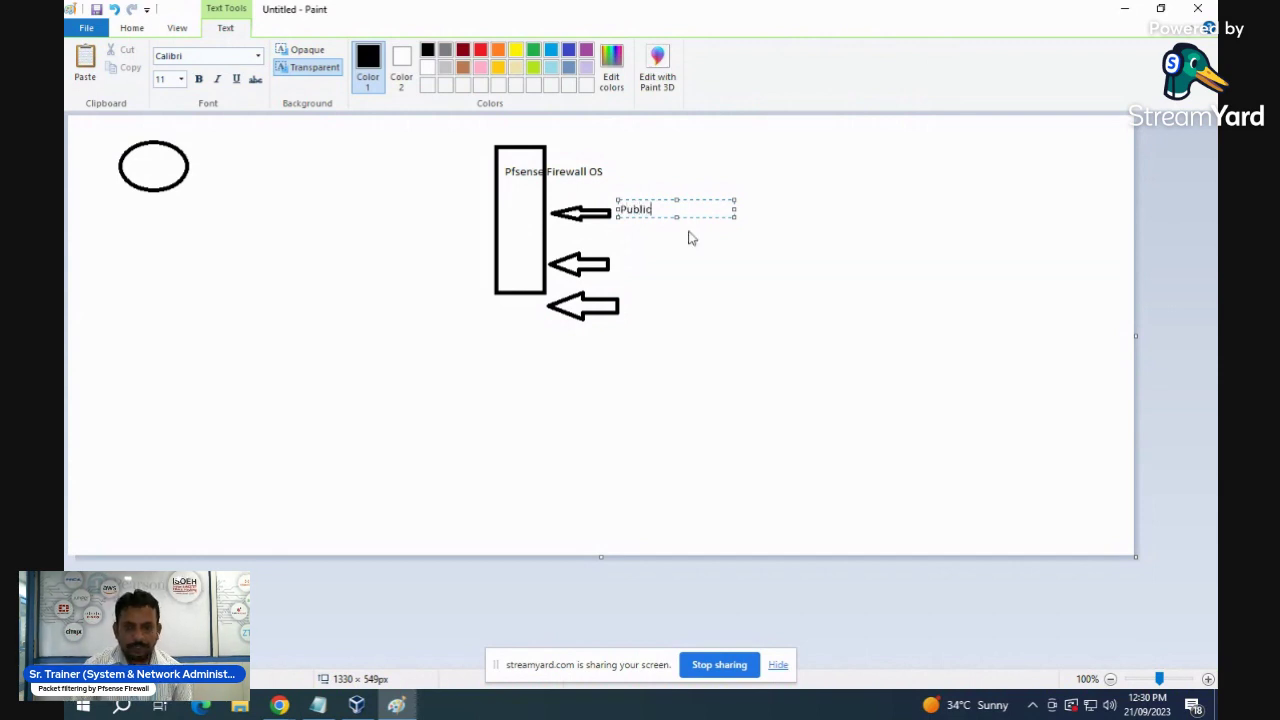
{"action": "type", "text": " Network"}
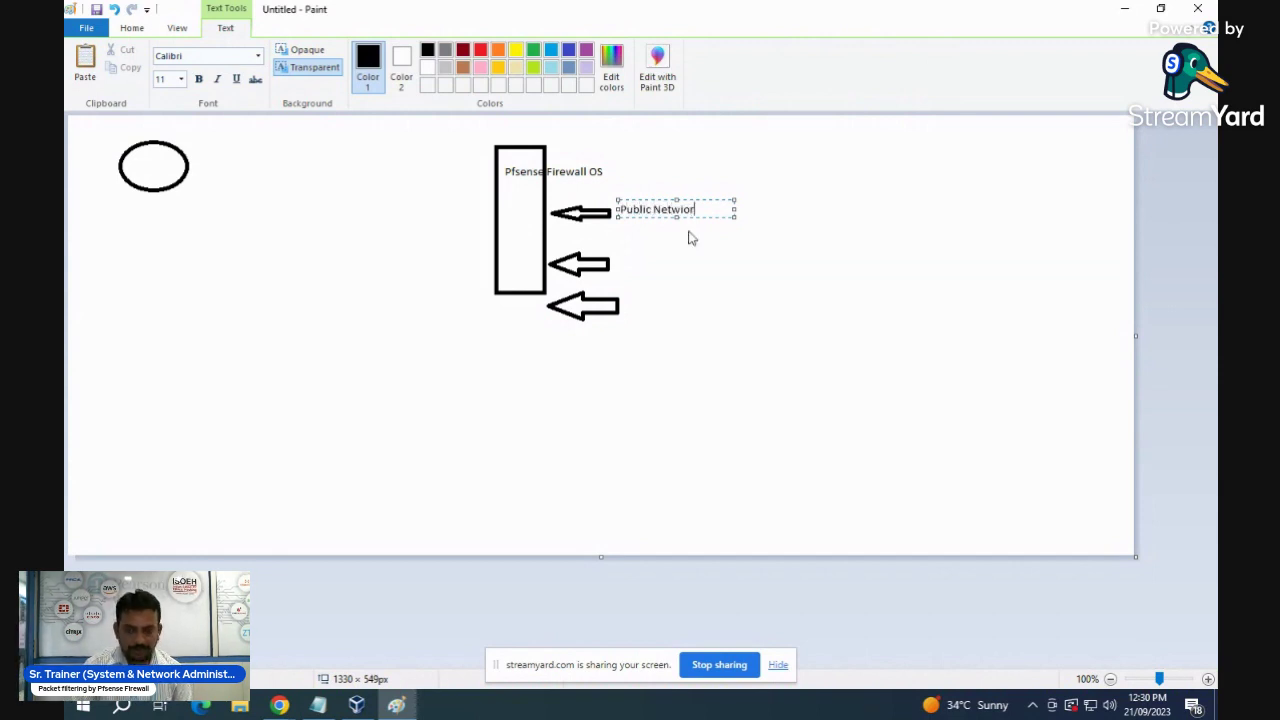
{"action": "key", "text": "BackSpace"}
{"action": "key", "text": "BackSpace"}
{"action": "key", "text": "BackSpace"}
{"action": "key", "text": "BackSpace"}
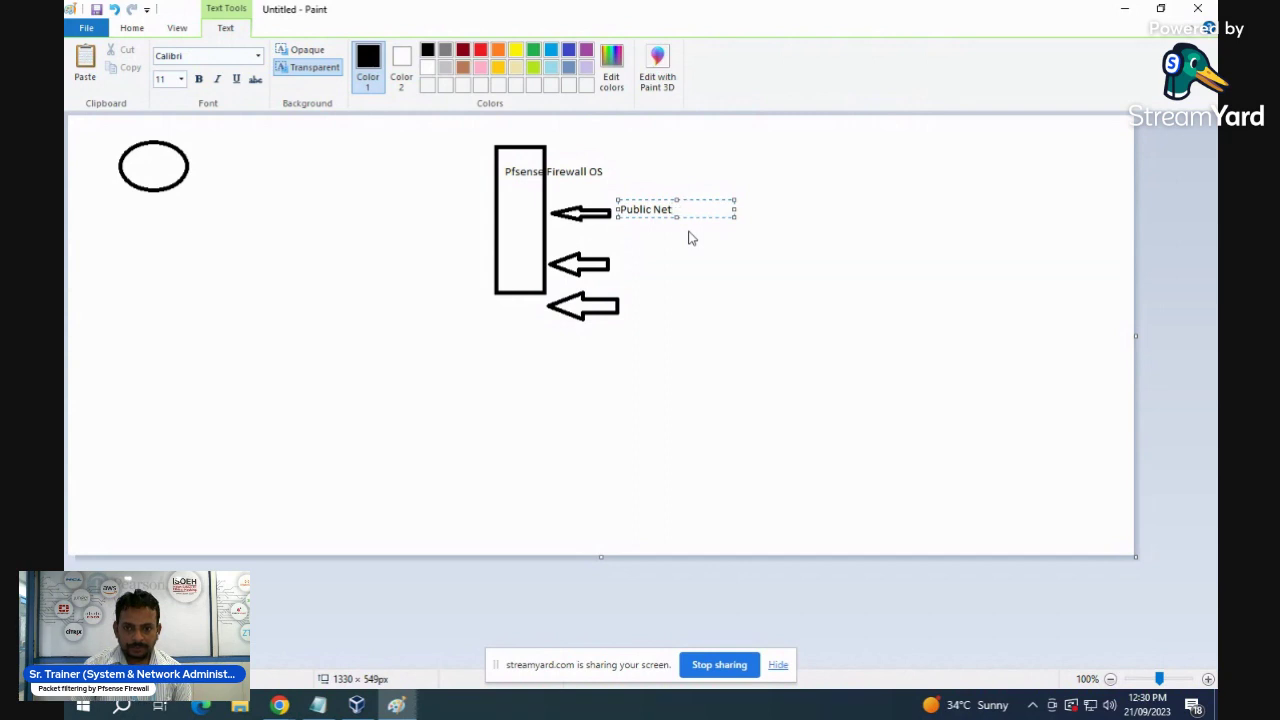
{"action": "left_click", "coordinate": [614, 259]}
{"action": "left_click", "coordinate": [614, 259]}
{"action": "type", "text": "LAN@"}
{"action": "key", "text": "BackSpace"}
{"action": "type", "text": "1"}
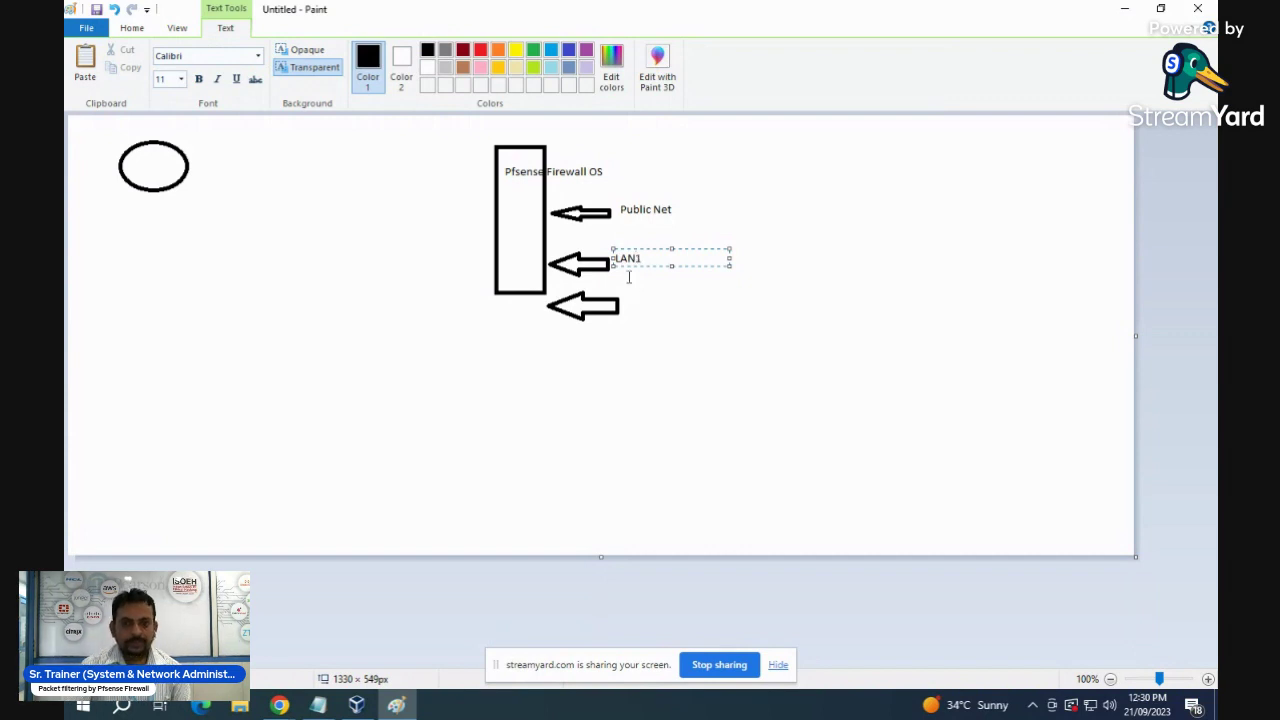
{"action": "left_click", "coordinate": [645, 310]}
{"action": "left_click", "coordinate": [627, 306]}
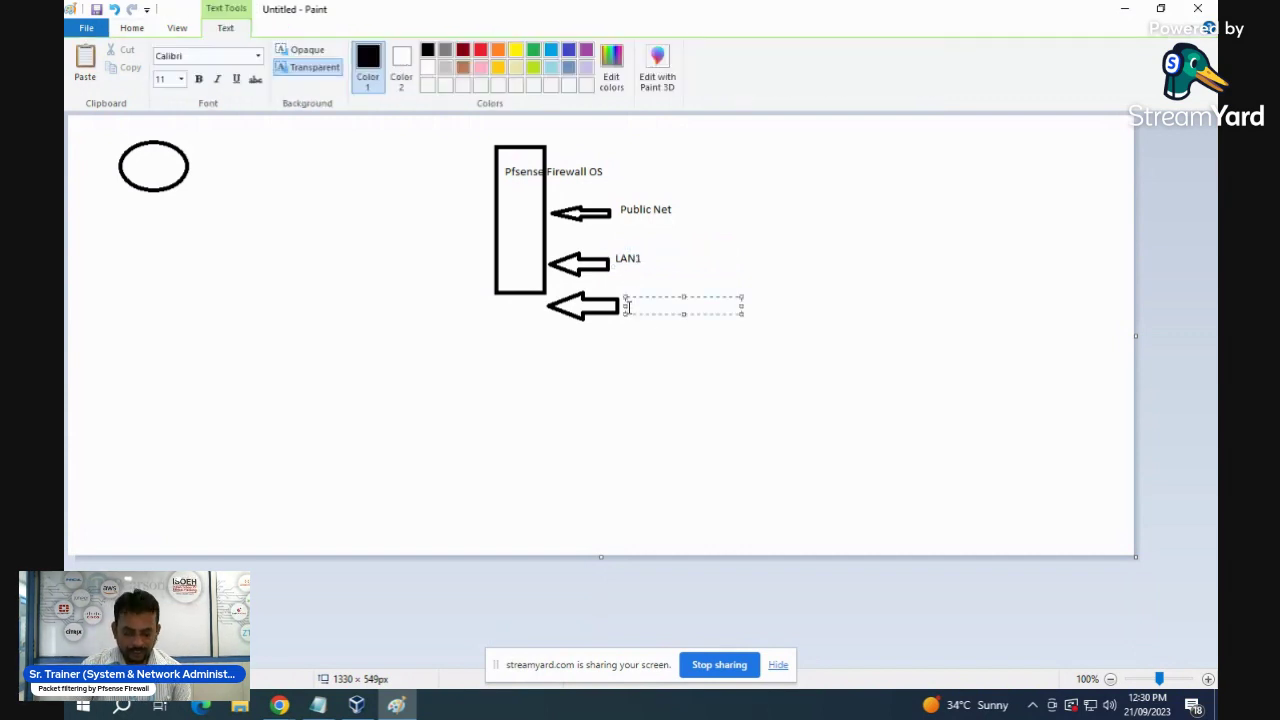
{"action": "type", "text": "Lan2"}
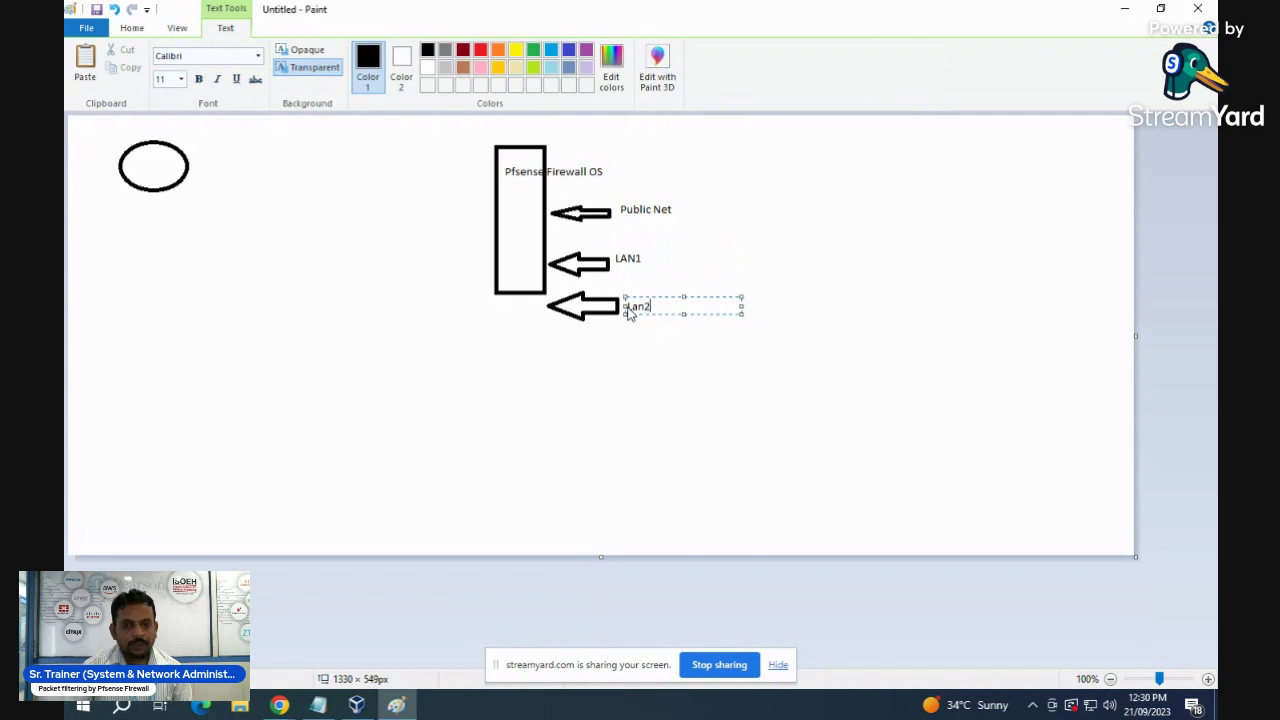
{"action": "left_click", "coordinate": [717, 355]}
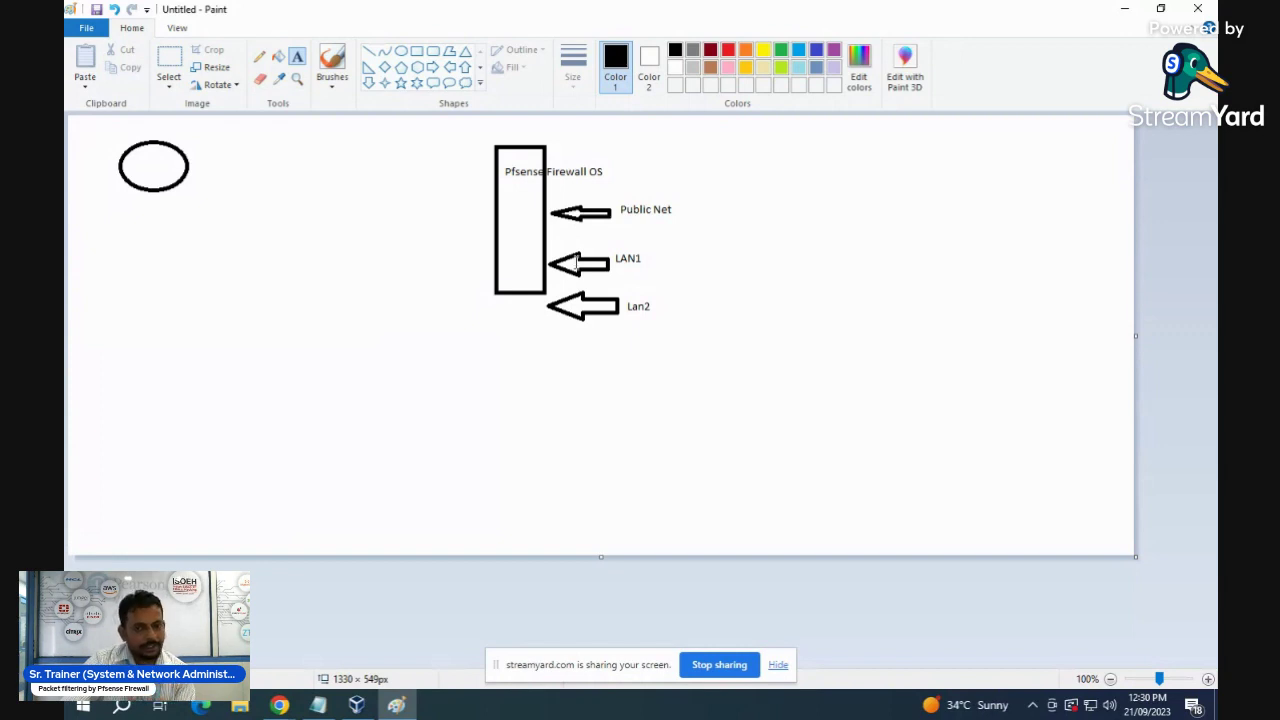
- Brush a line from the oval to the firewall box, then trace a red traffic path through it
{"action": "left_click", "coordinate": [332, 62]}
{"action": "left_click_drag", "start_coordinate": [189, 175], "coordinate": [493, 202]}
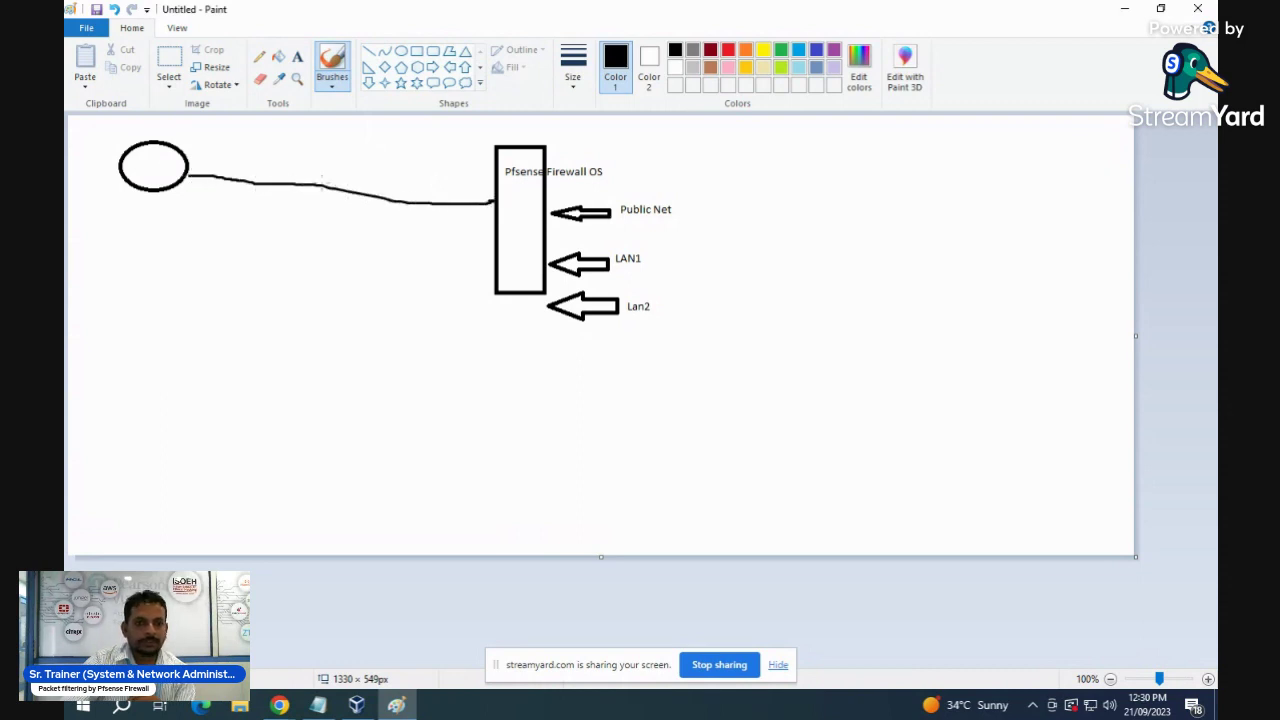
{"action": "mouse_move", "coordinate": [231, 152]}
{"action": "left_mouse_down"}
{"action": "mouse_move", "coordinate": [231, 168]}
{"action": "mouse_move", "coordinate": [258, 164]}
{"action": "left_mouse_up"}
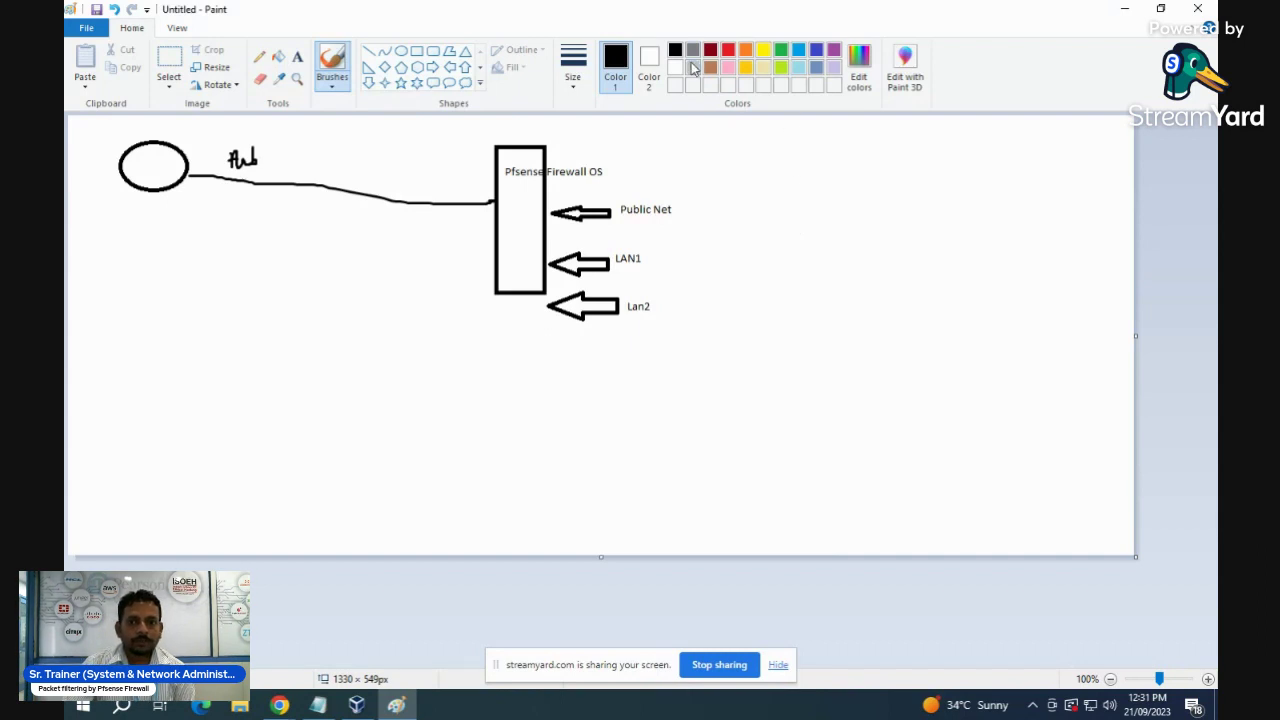
{"action": "left_click", "coordinate": [729, 51]}
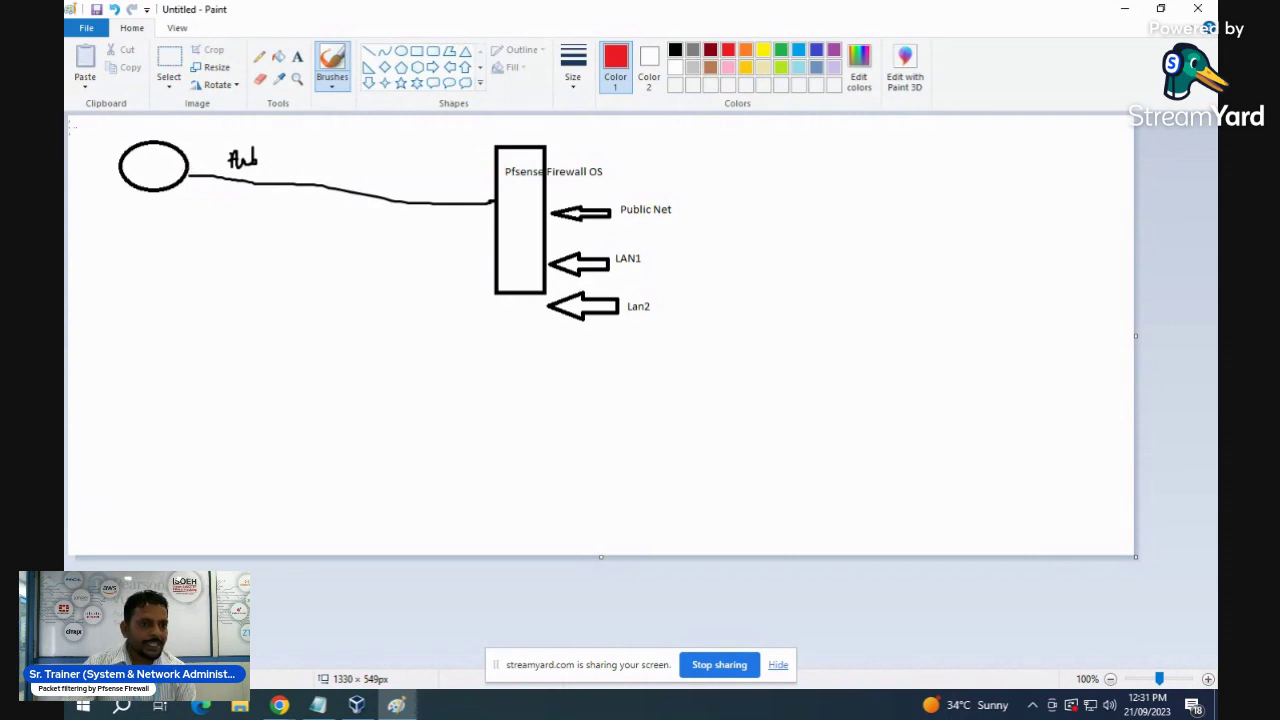
{"action": "left_click_drag", "start_coordinate": [75, 125], "coordinate": [118, 160]}
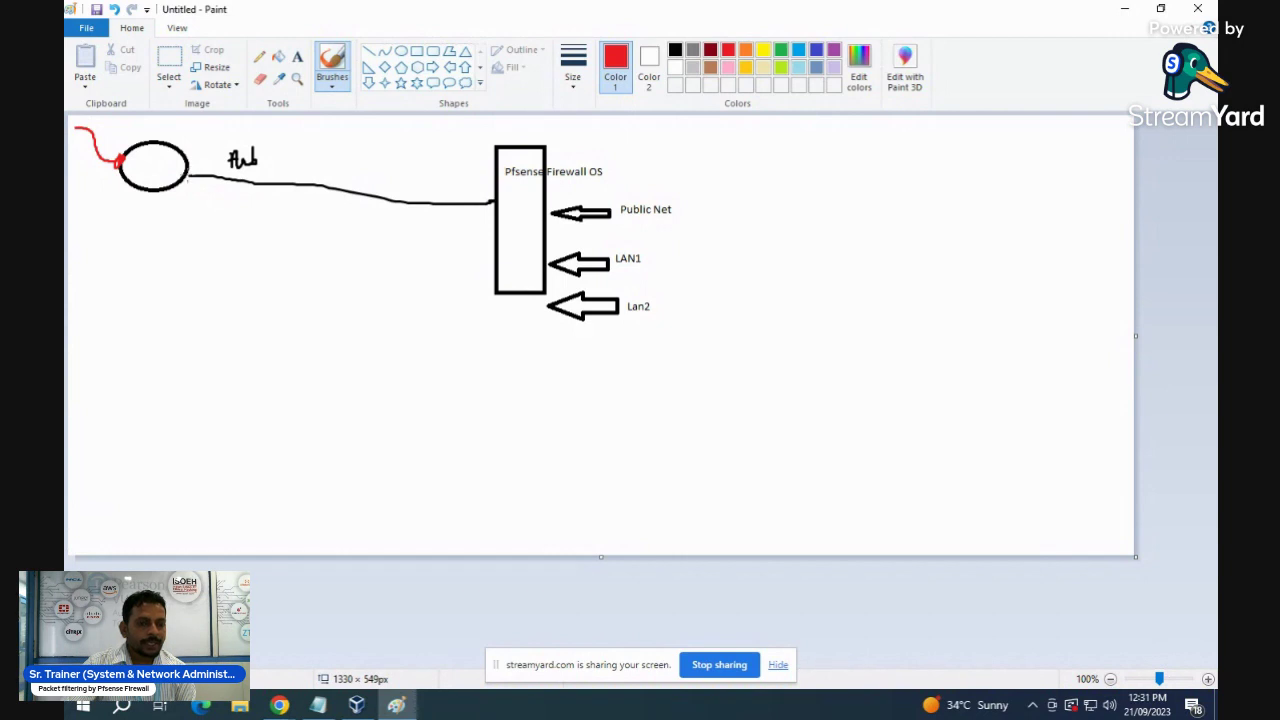
{"action": "mouse_move", "coordinate": [190, 177]}
{"action": "left_mouse_down"}
{"action": "mouse_move", "coordinate": [474, 203]}
{"action": "mouse_move", "coordinate": [512, 130]}
{"action": "mouse_move", "coordinate": [594, 157]}
{"action": "mouse_move", "coordinate": [600, 224]}
{"action": "mouse_move", "coordinate": [578, 184]}
{"action": "mouse_move", "coordinate": [640, 162]}
{"action": "mouse_move", "coordinate": [627, 170]}
{"action": "left_mouse_up"}
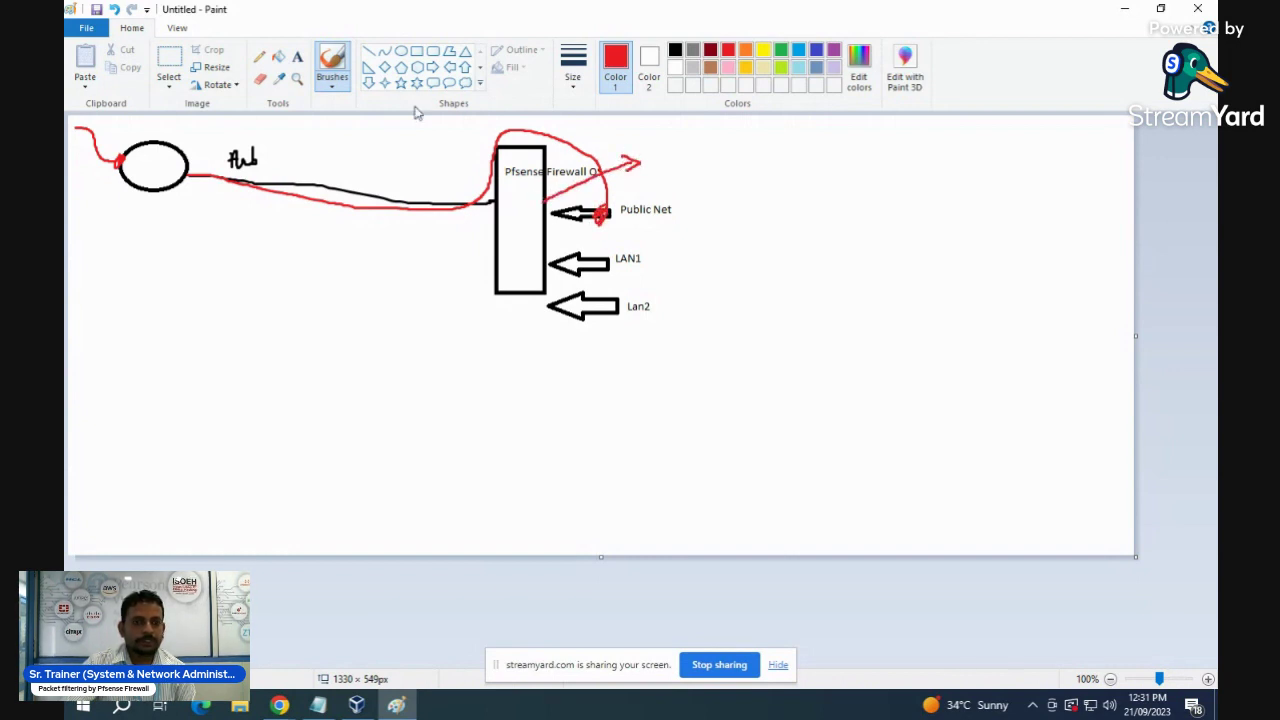
- Add the red label 192.168.1.5 at the end of the red path
{"action": "left_click", "coordinate": [297, 57]}
{"action": "left_click", "coordinate": [648, 152]}
{"action": "type", "text": "192.168."}
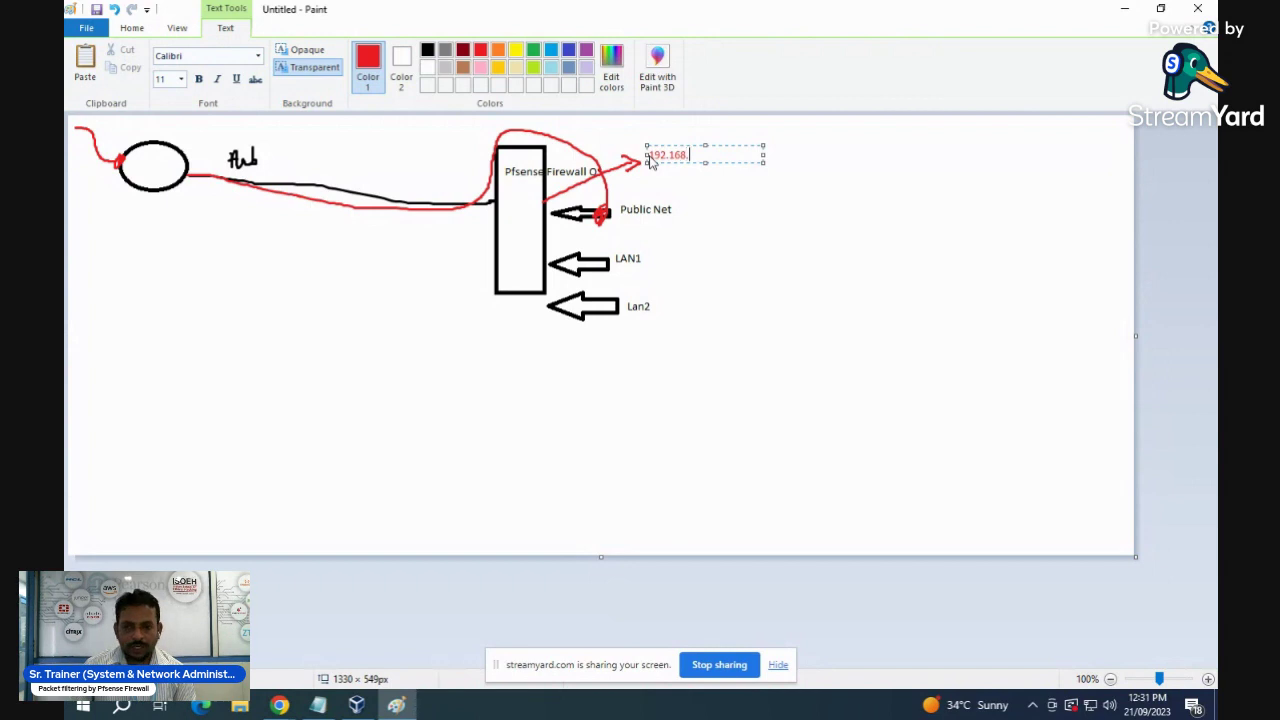
{"action": "type", "text": "1.5"}
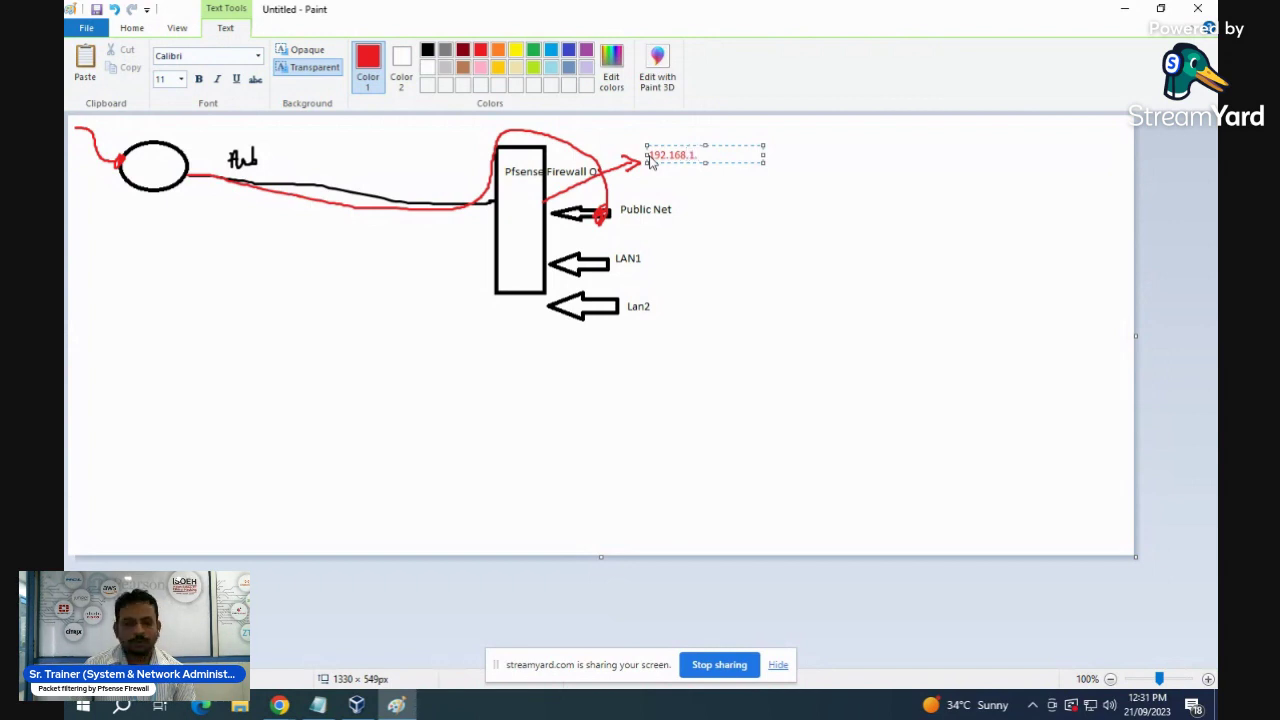
{"action": "left_click", "coordinate": [872, 212]}
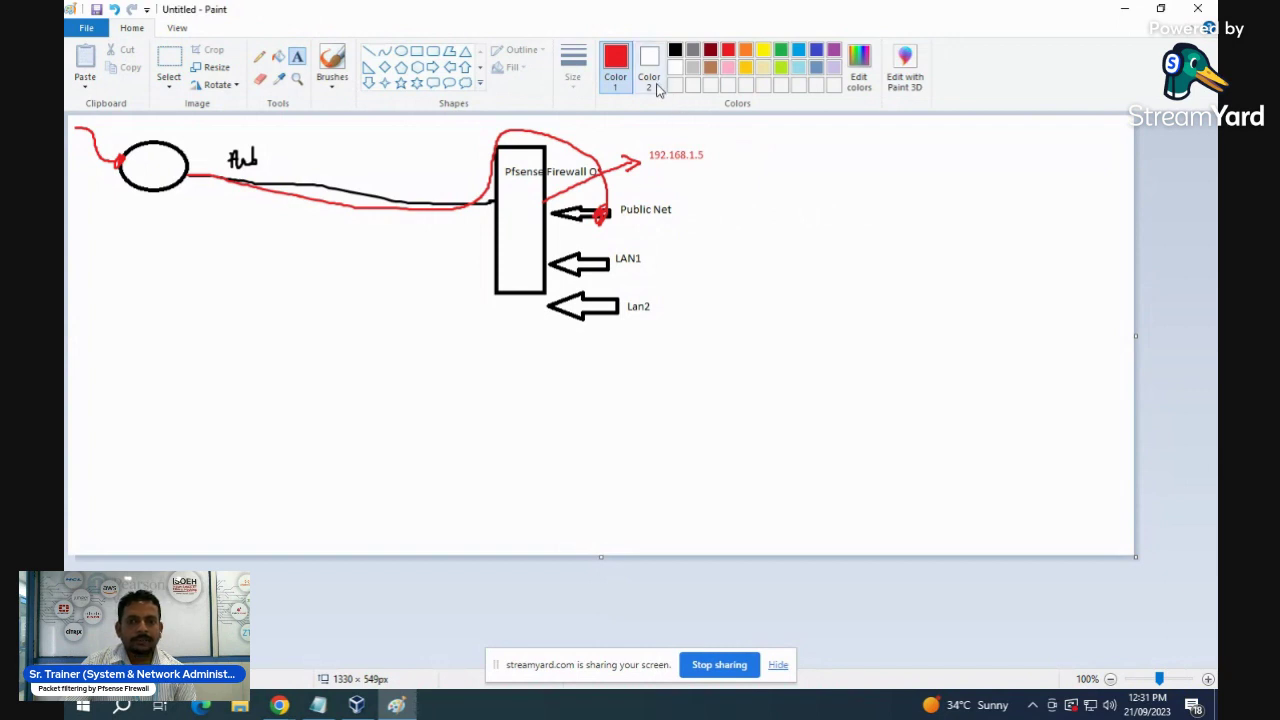
{"action": "left_click", "coordinate": [782, 52]}
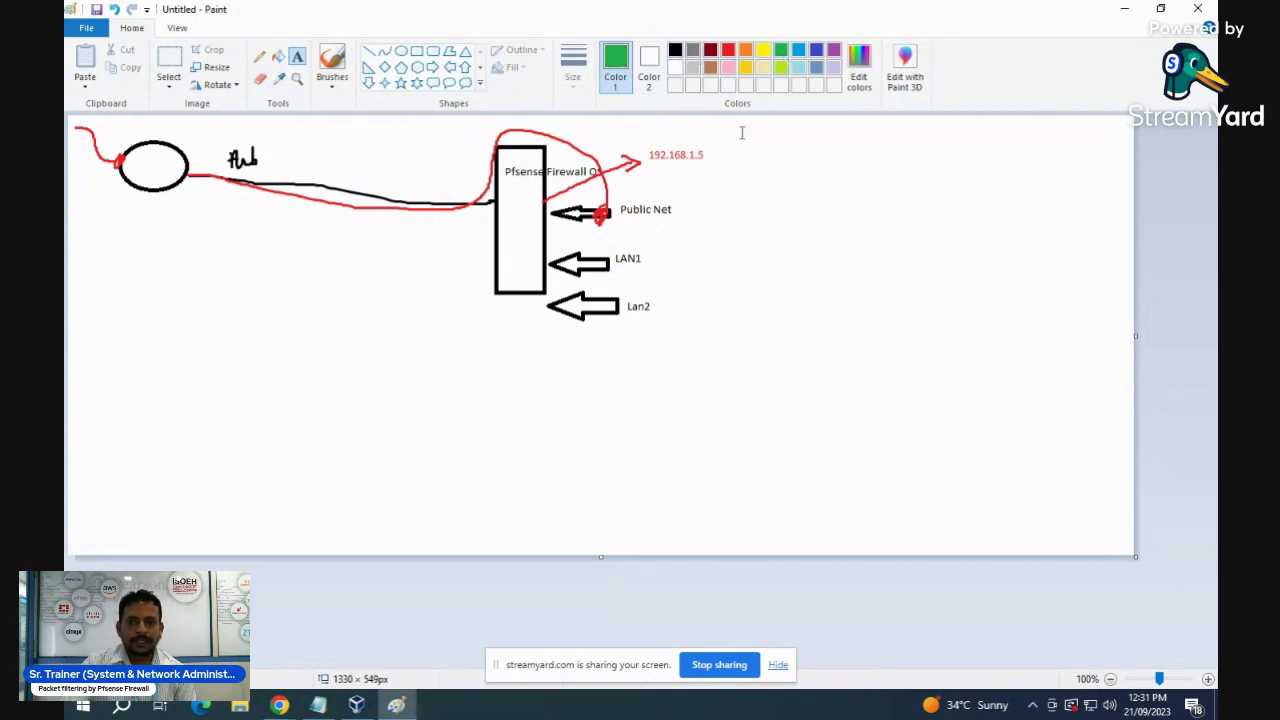
{"action": "left_click", "coordinate": [332, 65]}
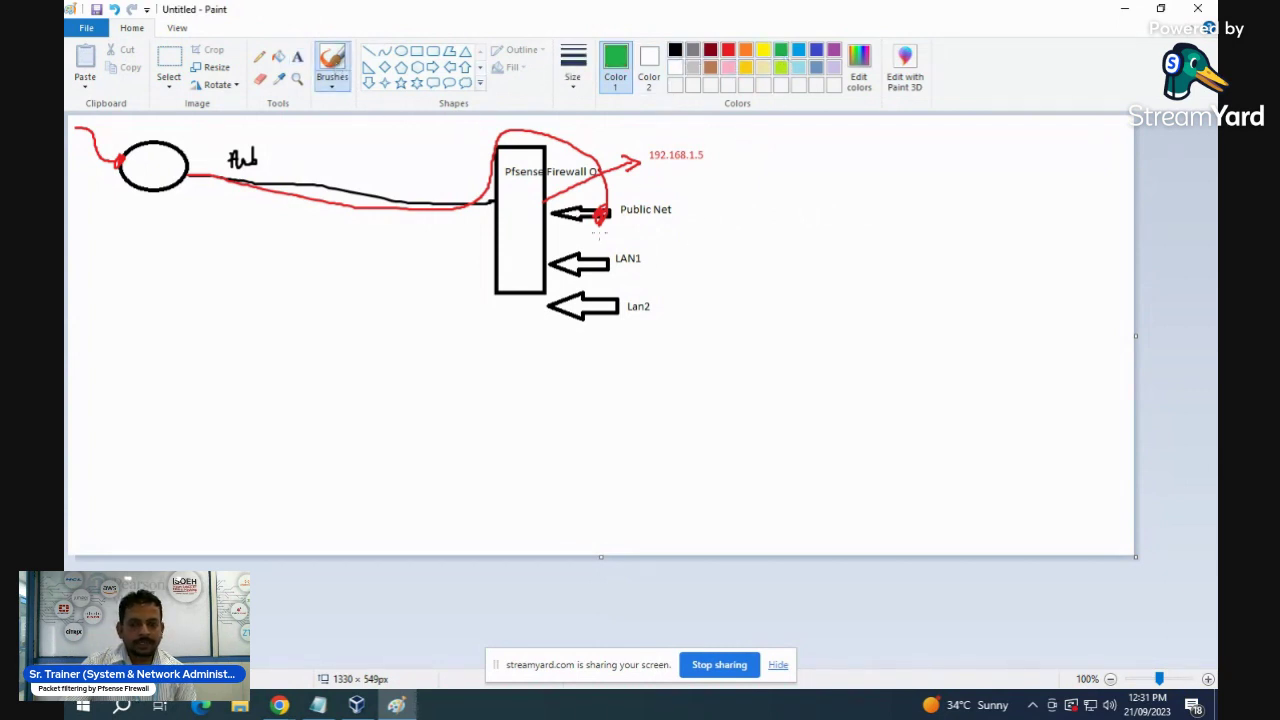
- Draw a green line from LAN1 to a switch sketch and label it 192.168.2.0/24
{"action": "mouse_move", "coordinate": [613, 260]}
{"action": "left_mouse_down"}
{"action": "mouse_move", "coordinate": [800, 281]}
{"action": "mouse_move", "coordinate": [855, 330]}
{"action": "mouse_move", "coordinate": [865, 360]}
{"action": "mouse_move", "coordinate": [840, 356]}
{"action": "mouse_move", "coordinate": [892, 362]}
{"action": "mouse_move", "coordinate": [846, 378]}
{"action": "mouse_move", "coordinate": [838, 358]}
{"action": "mouse_move", "coordinate": [831, 425]}
{"action": "mouse_move", "coordinate": [902, 405]}
{"action": "mouse_move", "coordinate": [910, 419]}
{"action": "left_mouse_up"}
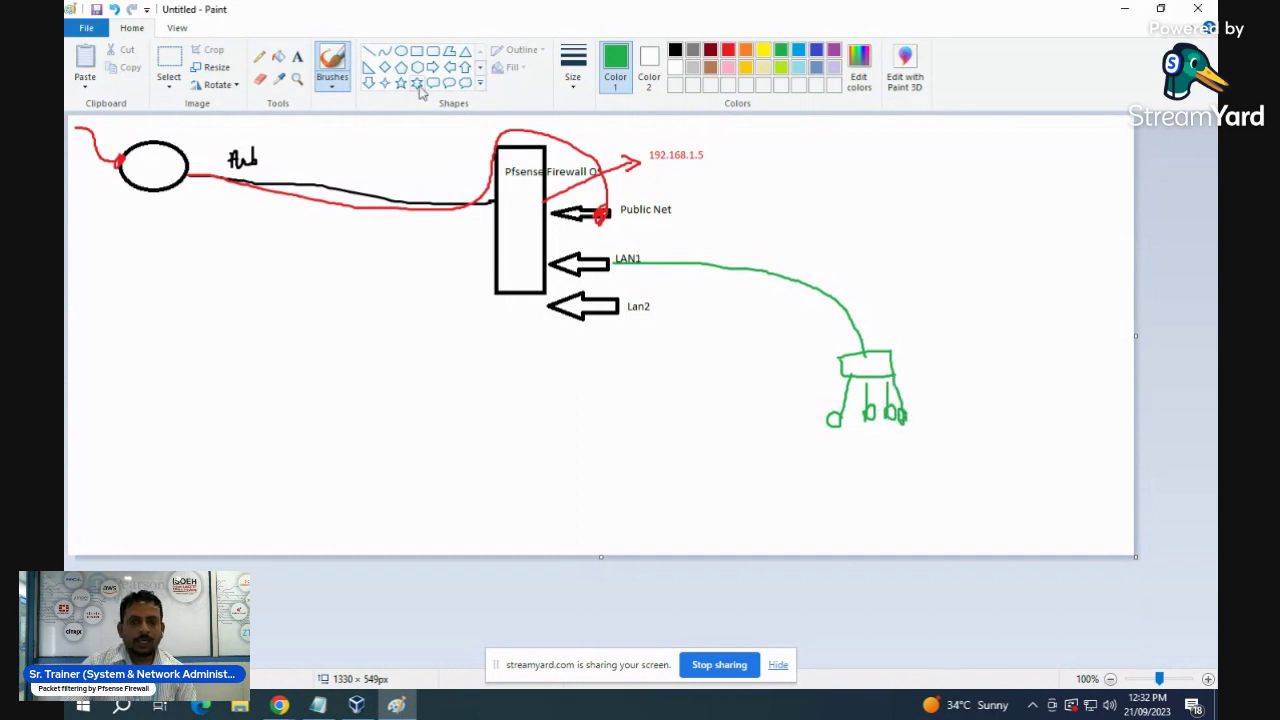
{"action": "left_click", "coordinate": [297, 57]}
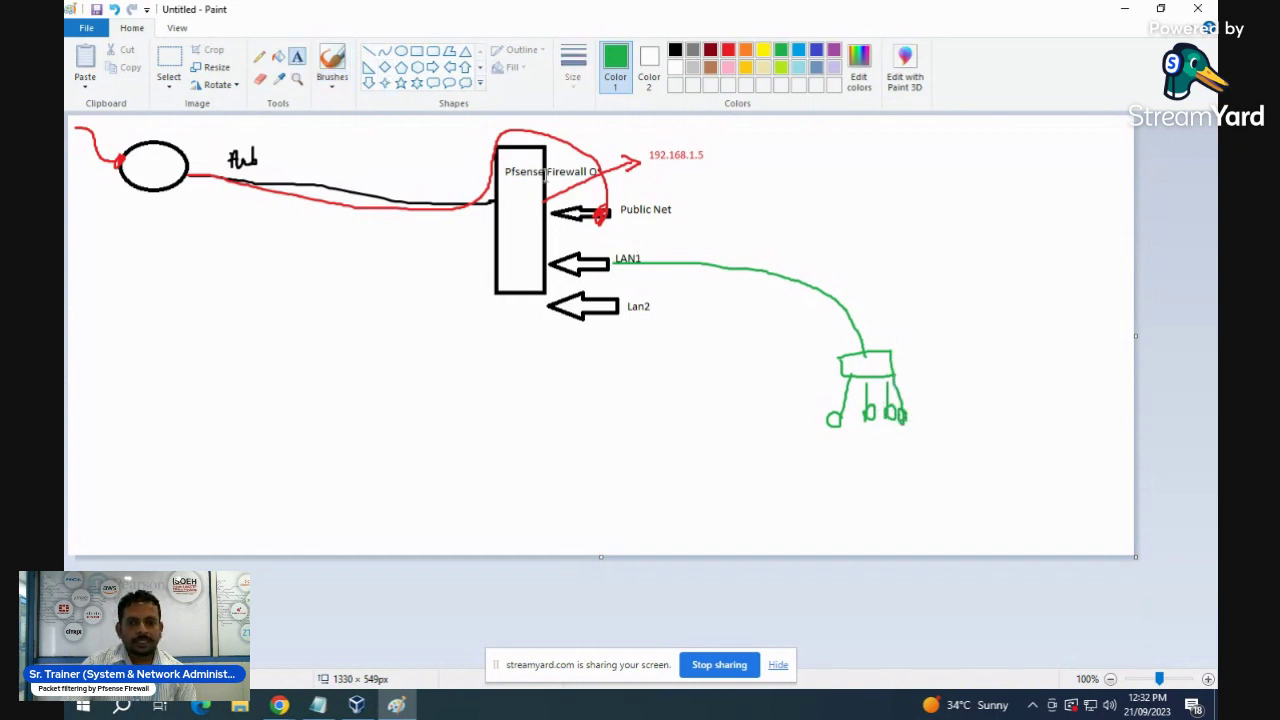
{"action": "left_click", "coordinate": [682, 240]}
{"action": "type", "text": "192.168.2.0"}
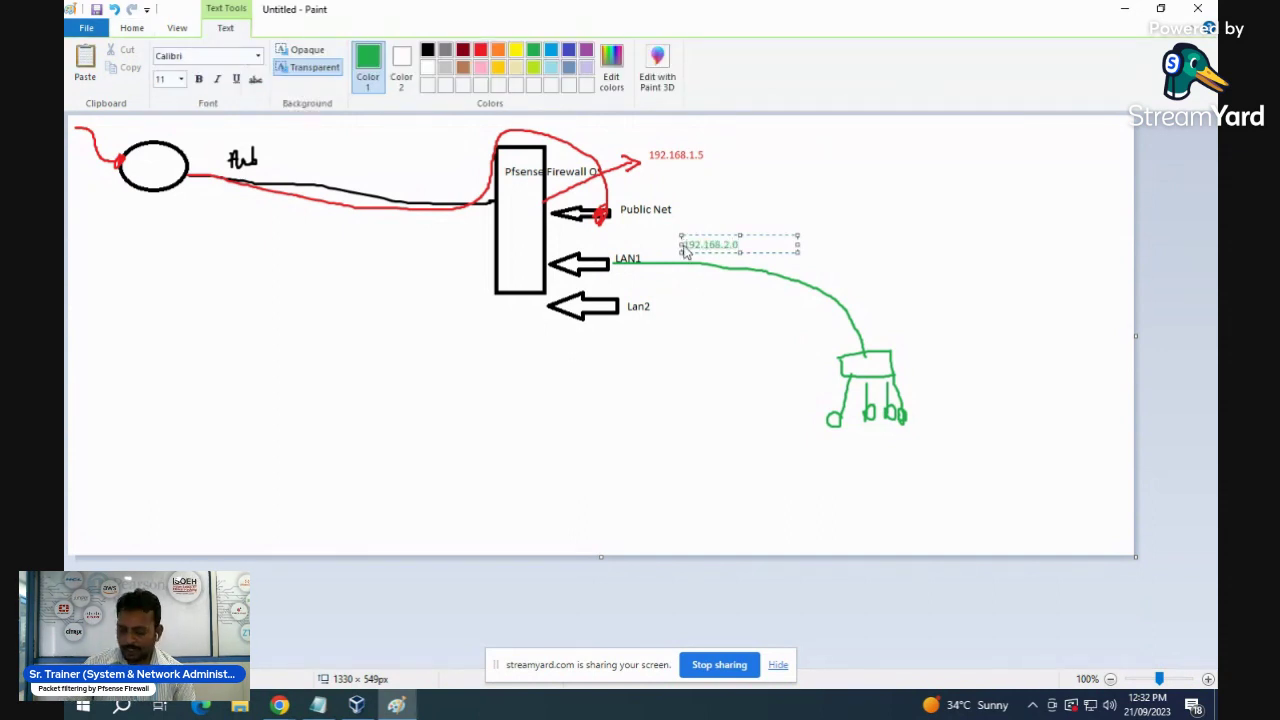
{"action": "type", "text": "/24"}
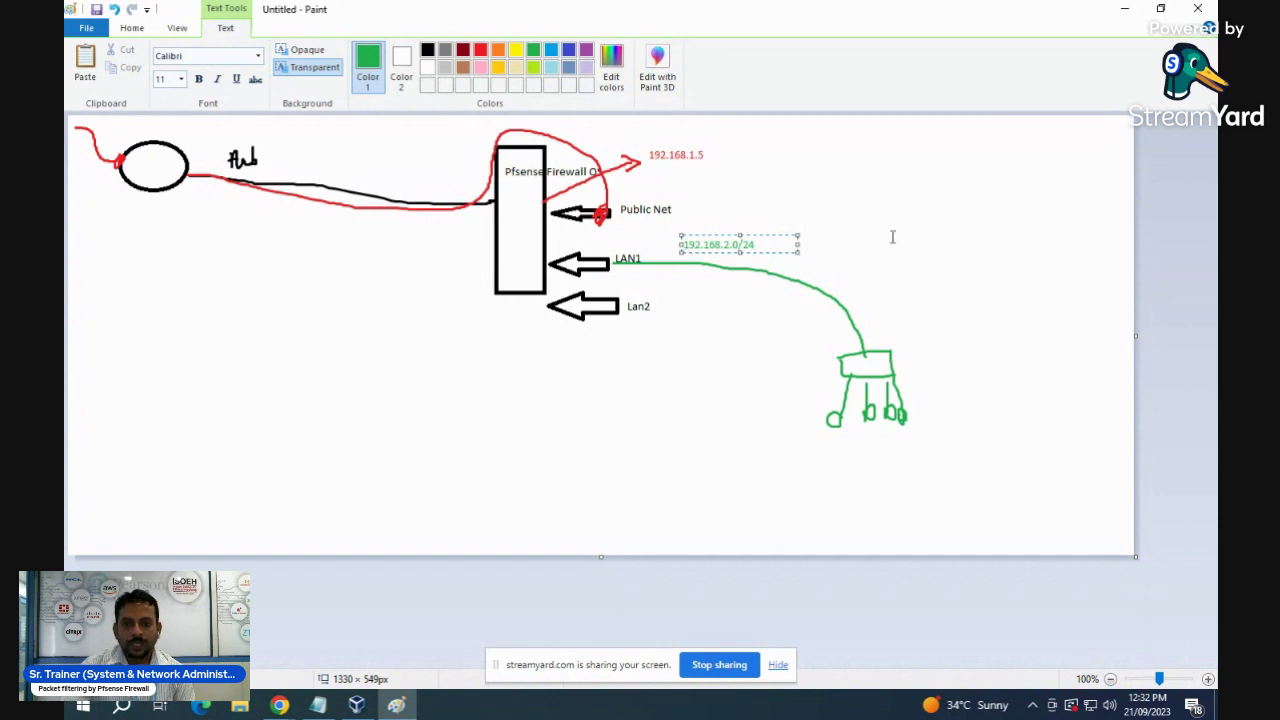
{"action": "left_click", "coordinate": [962, 276]}
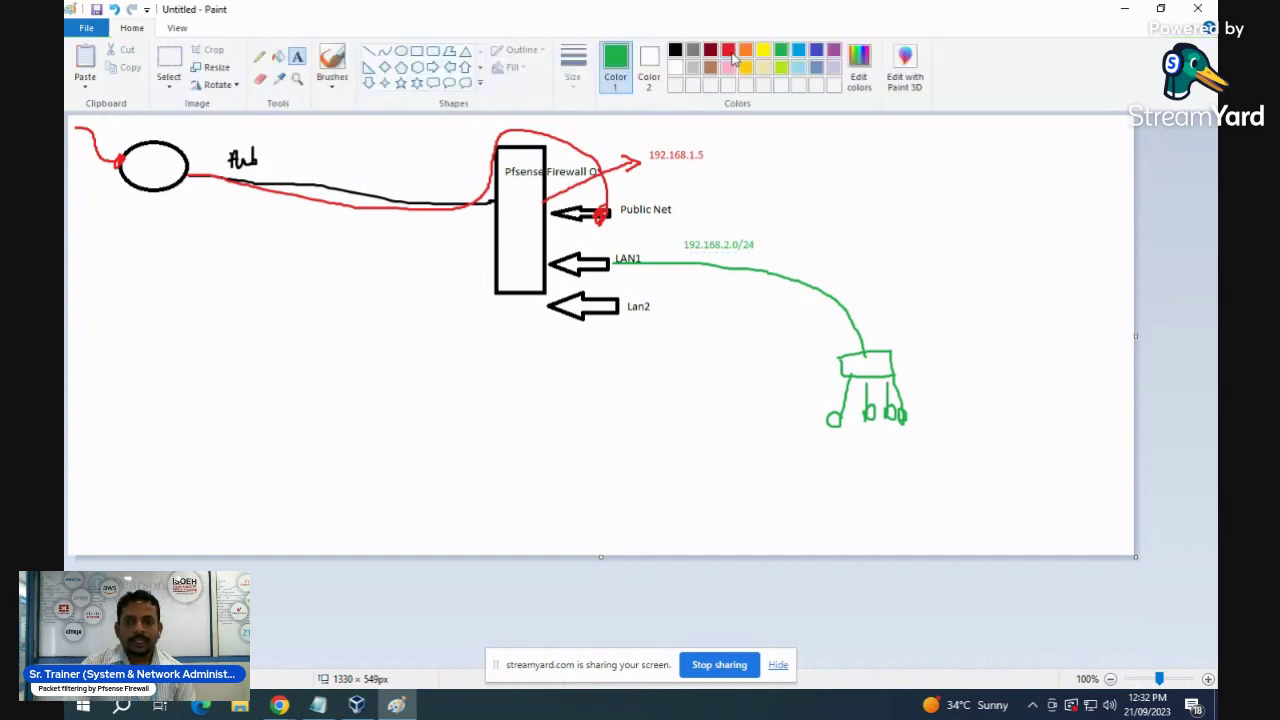
{"action": "left_click", "coordinate": [815, 51]}
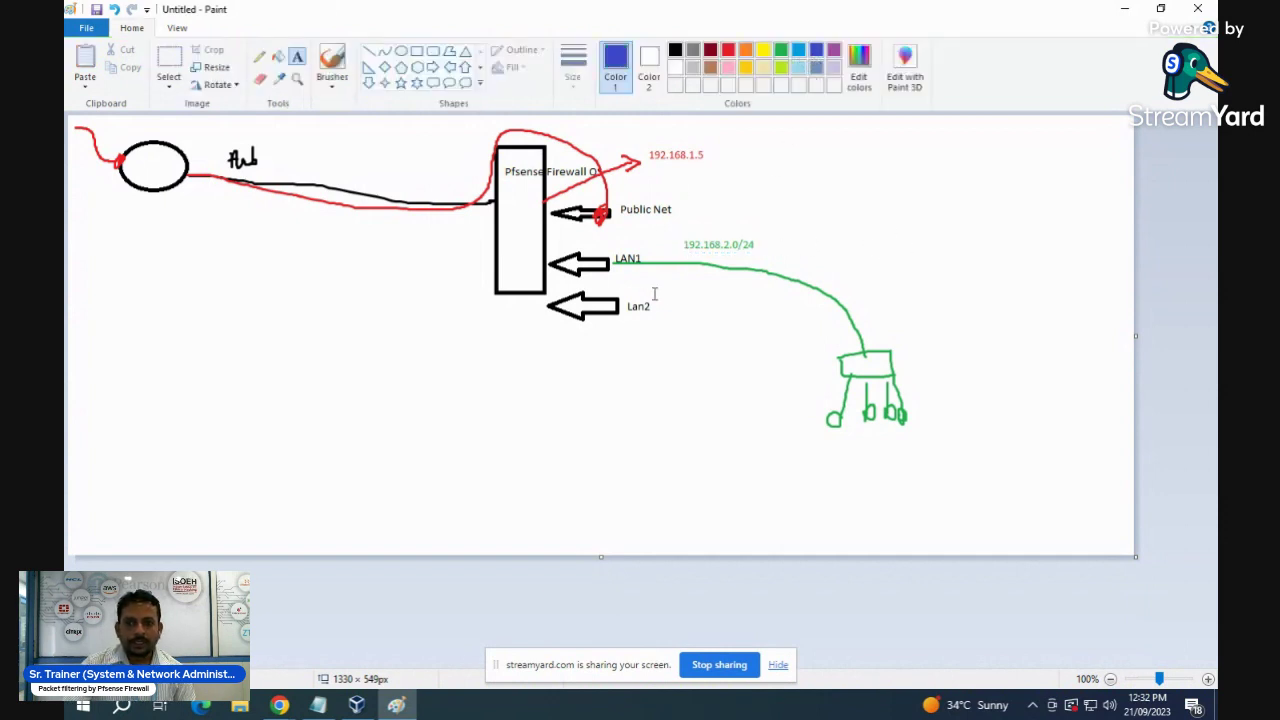
{"action": "left_click", "coordinate": [332, 62]}
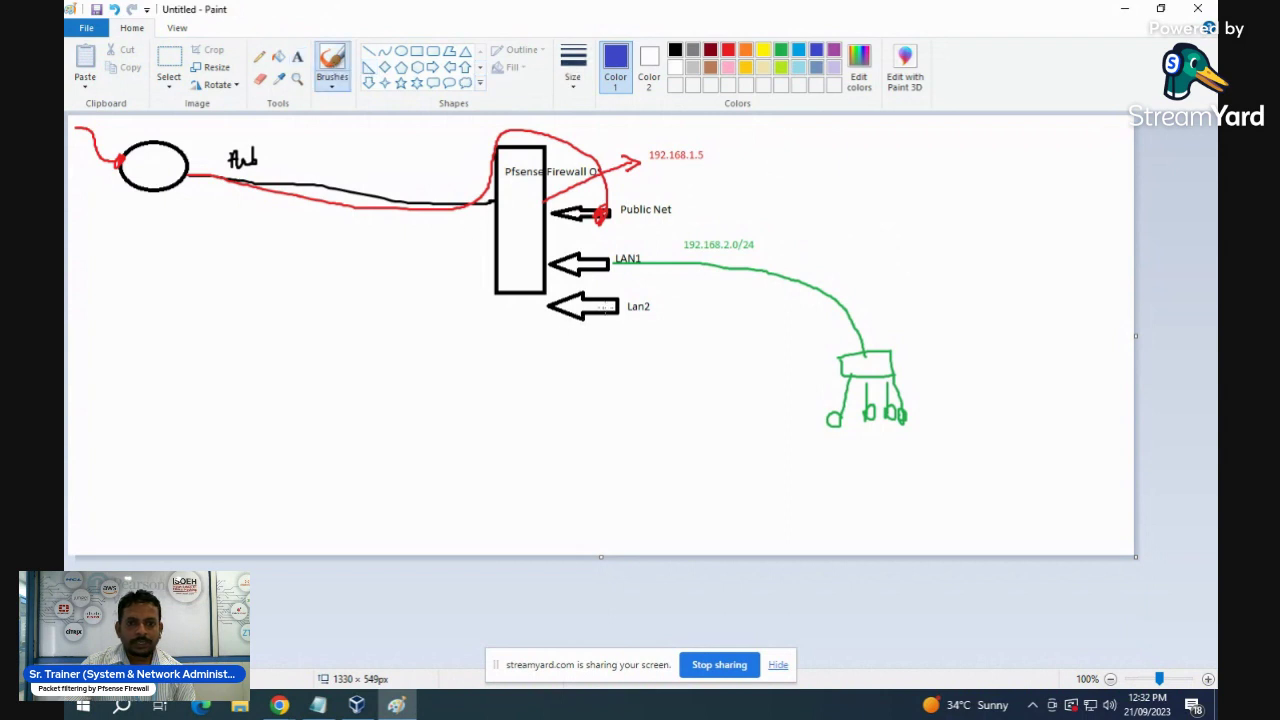
- Draw an indigo line from Lan2 down to a second switch and mark the switches
{"action": "mouse_move", "coordinate": [618, 308]}
{"action": "left_mouse_down"}
{"action": "mouse_move", "coordinate": [640, 334]}
{"action": "mouse_move", "coordinate": [638, 380]}
{"action": "mouse_move", "coordinate": [603, 386]}
{"action": "mouse_move", "coordinate": [670, 386]}
{"action": "mouse_move", "coordinate": [670, 416]}
{"action": "mouse_move", "coordinate": [608, 414]}
{"action": "mouse_move", "coordinate": [603, 390]}
{"action": "left_mouse_up"}
{"action": "mouse_move", "coordinate": [862, 360]}
{"action": "left_mouse_down"}
{"action": "mouse_move", "coordinate": [850, 375]}
{"action": "mouse_move", "coordinate": [878, 358]}
{"action": "mouse_move", "coordinate": [884, 375]}
{"action": "left_mouse_up"}
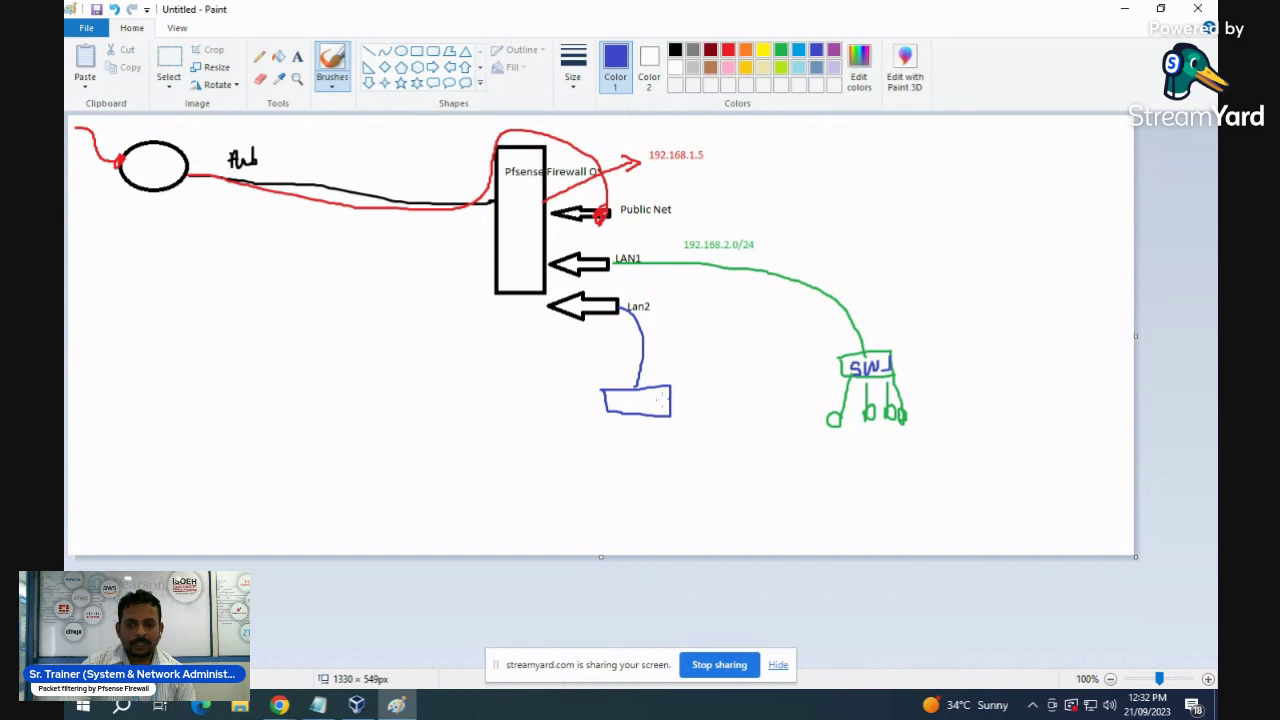
{"action": "mouse_move", "coordinate": [634, 395]}
{"action": "left_mouse_down"}
{"action": "mouse_move", "coordinate": [627, 407]}
{"action": "mouse_move", "coordinate": [684, 394]}
{"action": "left_mouse_up"}
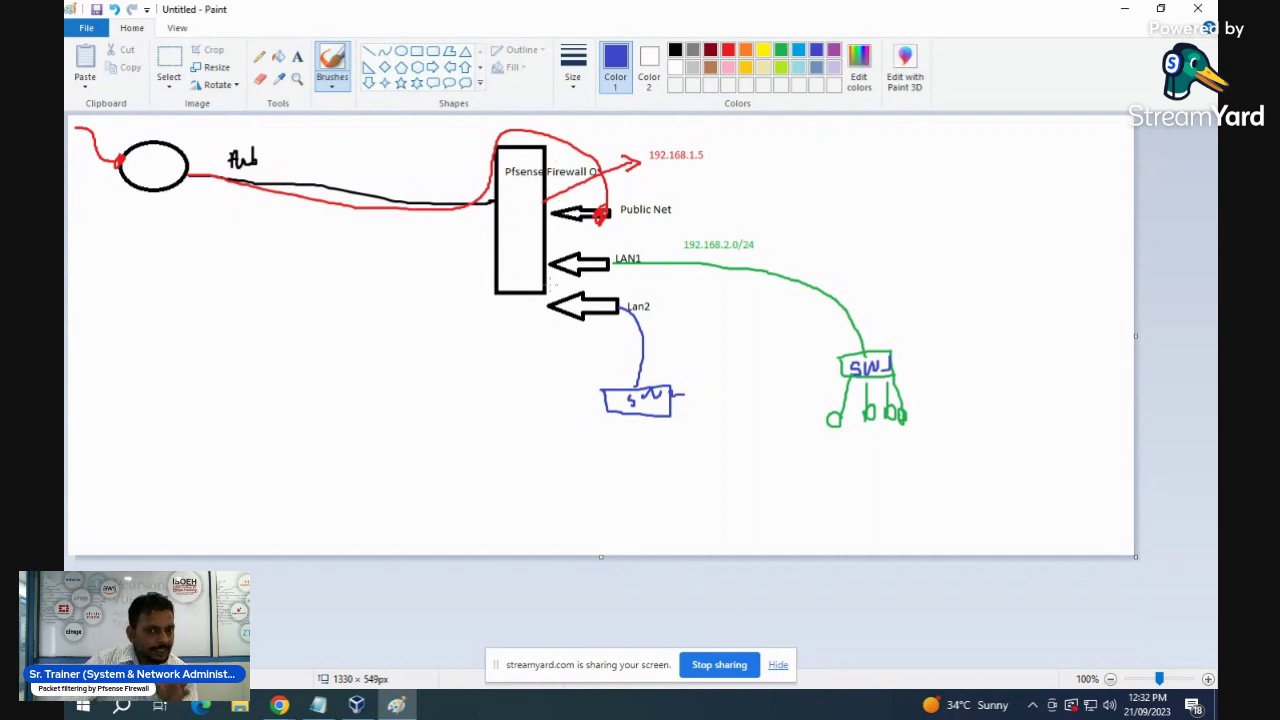
- Draw blue traffic arrows from the cloud into the firewall and down toward the LANs
{"action": "mouse_move", "coordinate": [509, 149]}
{"action": "left_mouse_down"}
{"action": "mouse_move", "coordinate": [503, 196]}
{"action": "mouse_move", "coordinate": [515, 187]}
{"action": "left_mouse_up"}
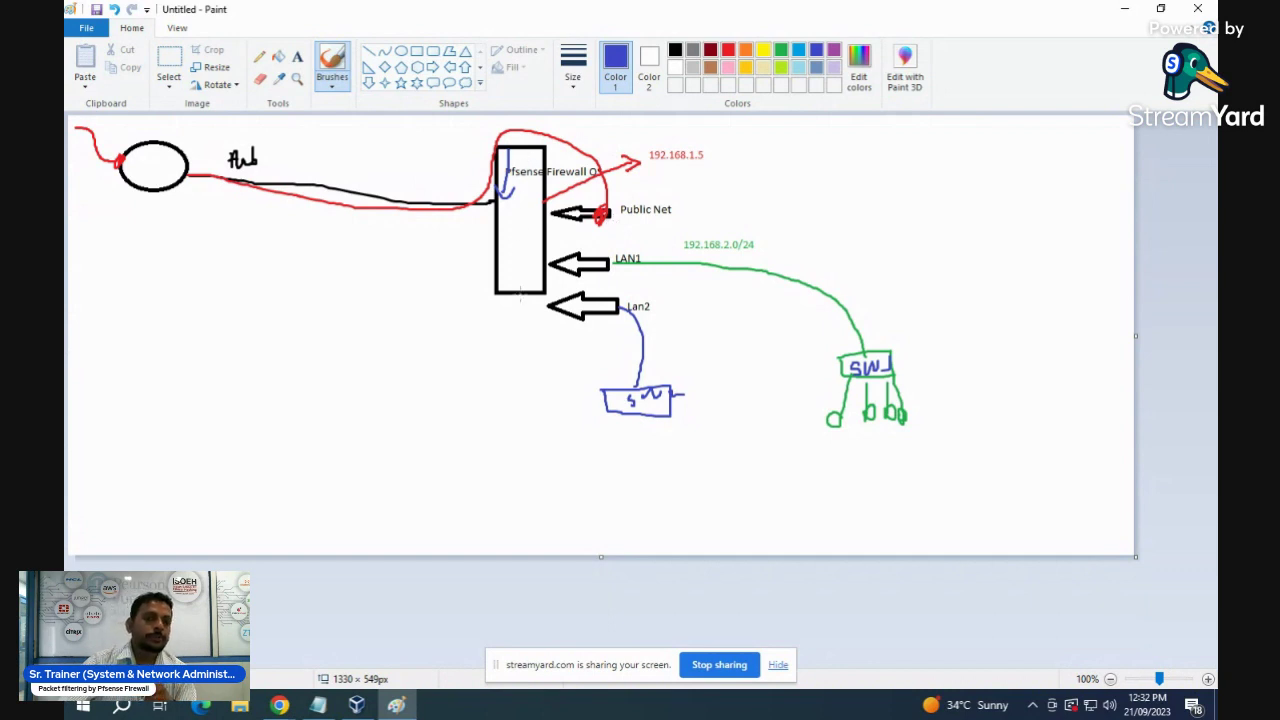
{"action": "mouse_move", "coordinate": [188, 170]}
{"action": "left_mouse_down"}
{"action": "mouse_move", "coordinate": [382, 184]}
{"action": "mouse_move", "coordinate": [364, 195]}
{"action": "mouse_move", "coordinate": [477, 194]}
{"action": "mouse_move", "coordinate": [460, 199]}
{"action": "left_mouse_up"}
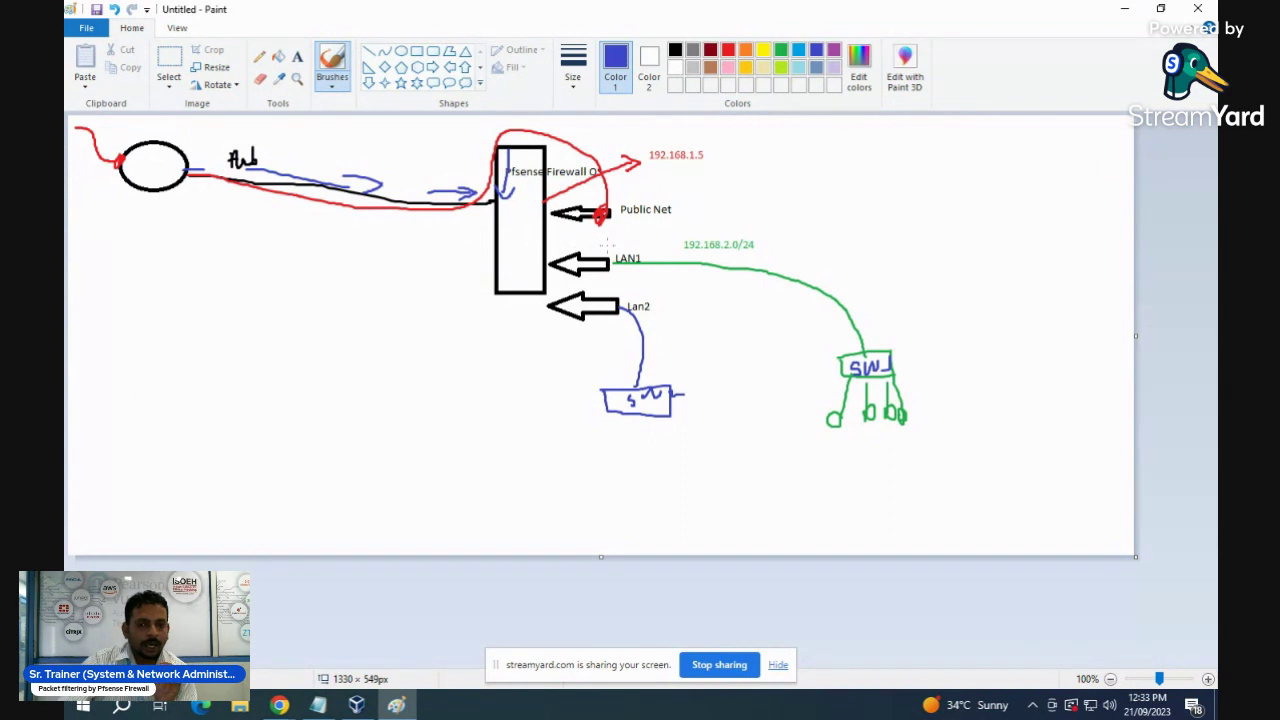
{"action": "mouse_move", "coordinate": [517, 208]}
{"action": "left_mouse_down"}
{"action": "mouse_move", "coordinate": [558, 212]}
{"action": "mouse_move", "coordinate": [549, 304]}
{"action": "left_mouse_up"}
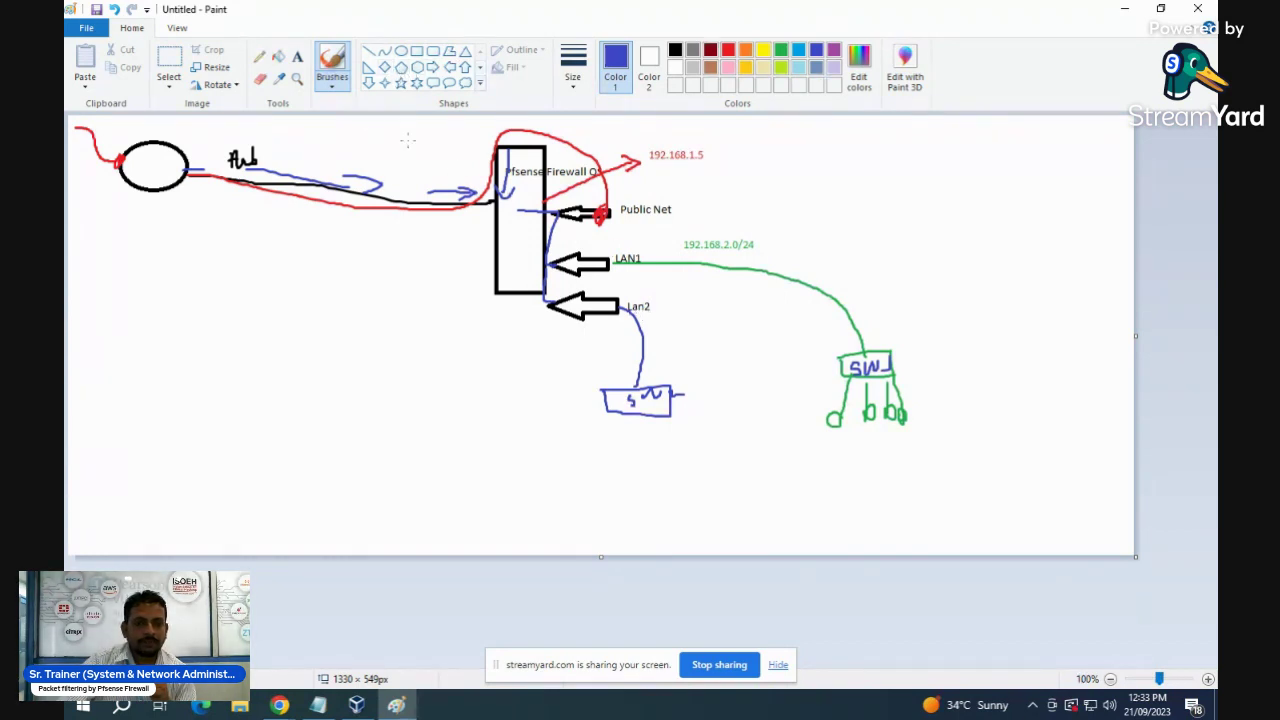
{"action": "left_click", "coordinate": [297, 56]}
{"action": "left_click", "coordinate": [653, 292]}
- Label the Lan2 link 192.168.3.0/24 and circle all three addresses in black
{"action": "type", "text": "192.168."}
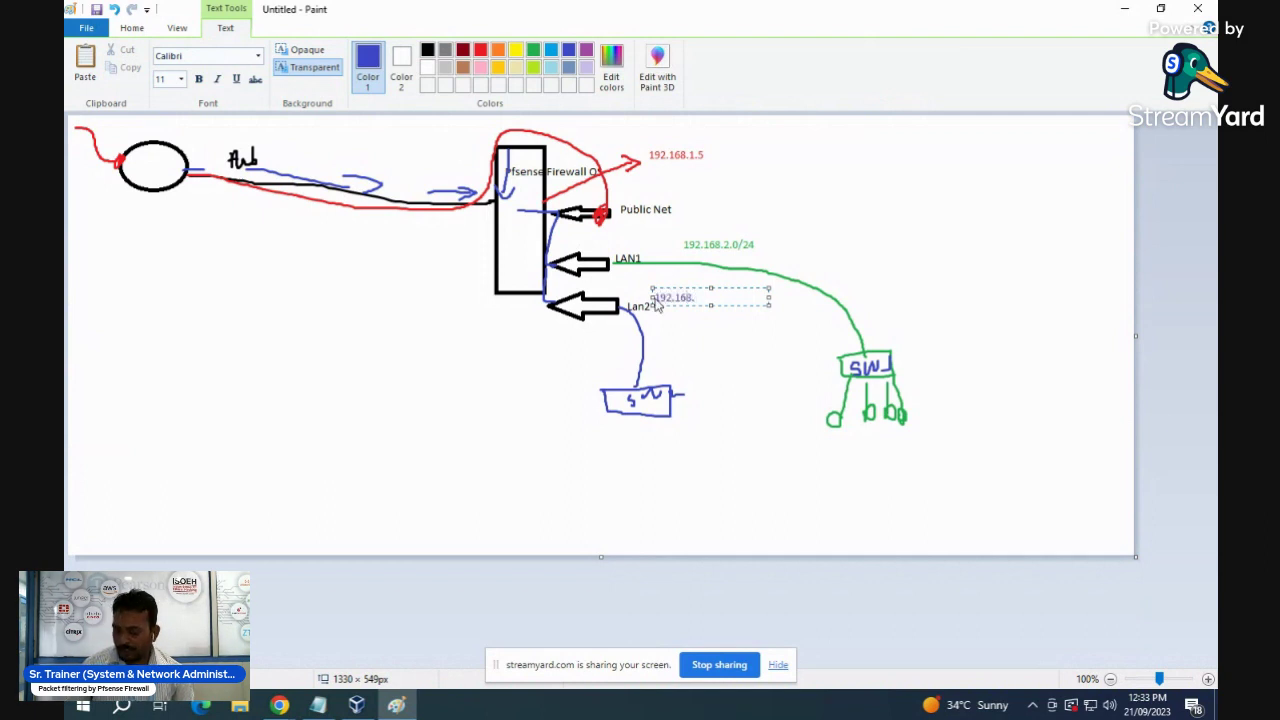
{"action": "type", "text": "3.0/24"}
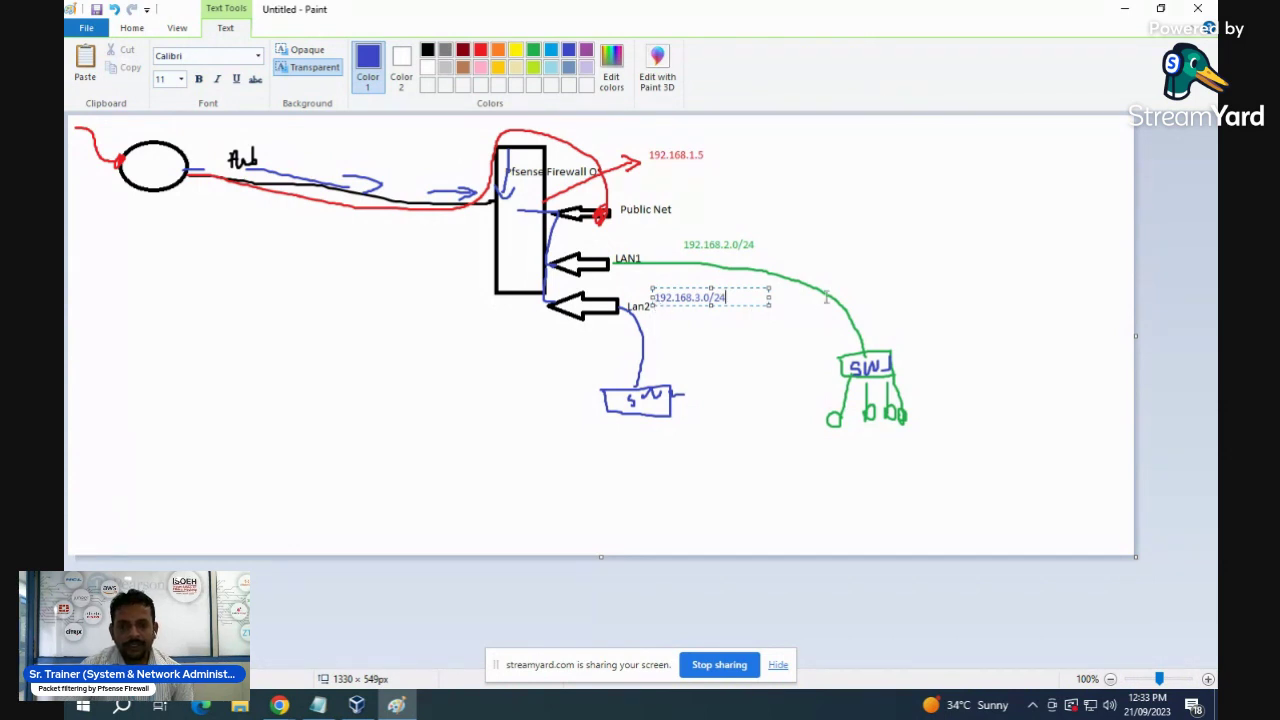
{"action": "left_click", "coordinate": [857, 270]}
{"action": "left_click", "coordinate": [675, 50]}
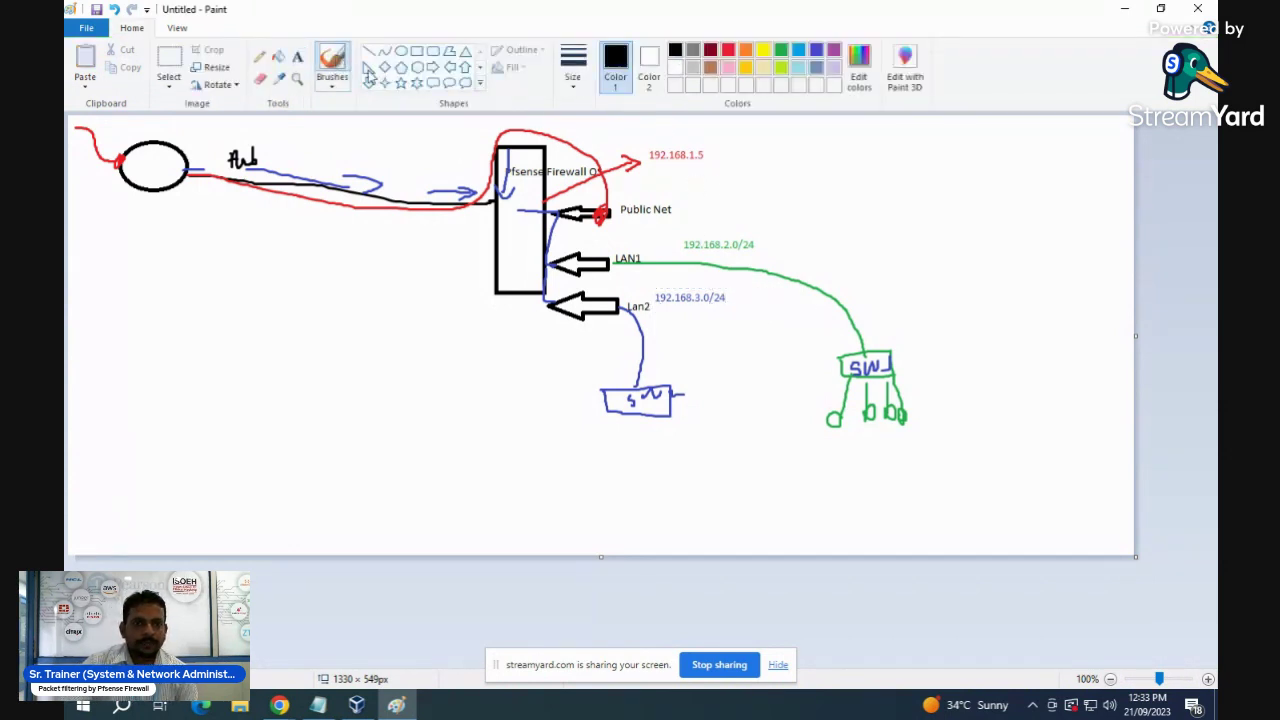
{"action": "left_click", "coordinate": [333, 62]}
{"action": "mouse_move", "coordinate": [716, 148]}
{"action": "left_mouse_down"}
{"action": "mouse_move", "coordinate": [666, 130]}
{"action": "mouse_move", "coordinate": [636, 148]}
{"action": "mouse_move", "coordinate": [704, 172]}
{"action": "mouse_move", "coordinate": [708, 140]}
{"action": "left_mouse_up"}
{"action": "mouse_move", "coordinate": [676, 237]}
{"action": "left_mouse_down"}
{"action": "mouse_move", "coordinate": [756, 232]}
{"action": "mouse_move", "coordinate": [730, 261]}
{"action": "mouse_move", "coordinate": [680, 260]}
{"action": "mouse_move", "coordinate": [676, 236]}
{"action": "left_mouse_up"}
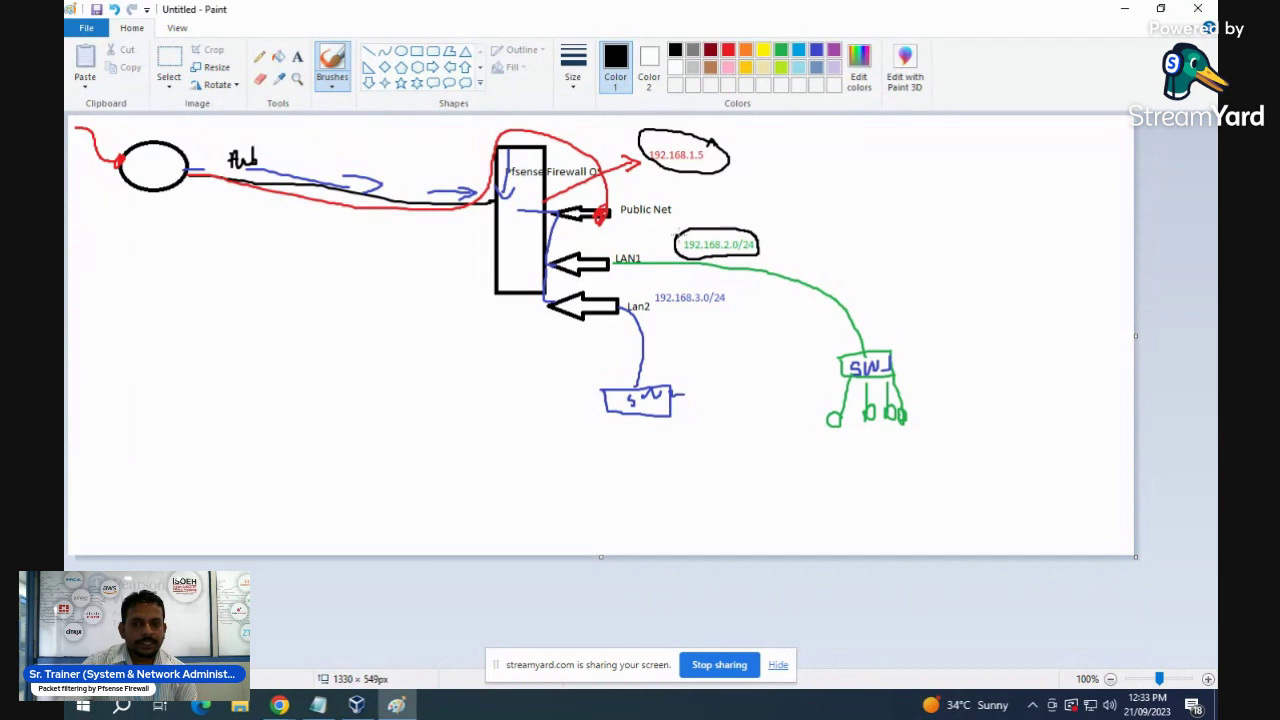
{"action": "mouse_move", "coordinate": [652, 286]}
{"action": "left_mouse_down"}
{"action": "mouse_move", "coordinate": [716, 283]}
{"action": "mouse_move", "coordinate": [730, 308]}
{"action": "mouse_move", "coordinate": [690, 321]}
{"action": "mouse_move", "coordinate": [646, 294]}
{"action": "mouse_move", "coordinate": [658, 284]}
{"action": "left_mouse_up"}
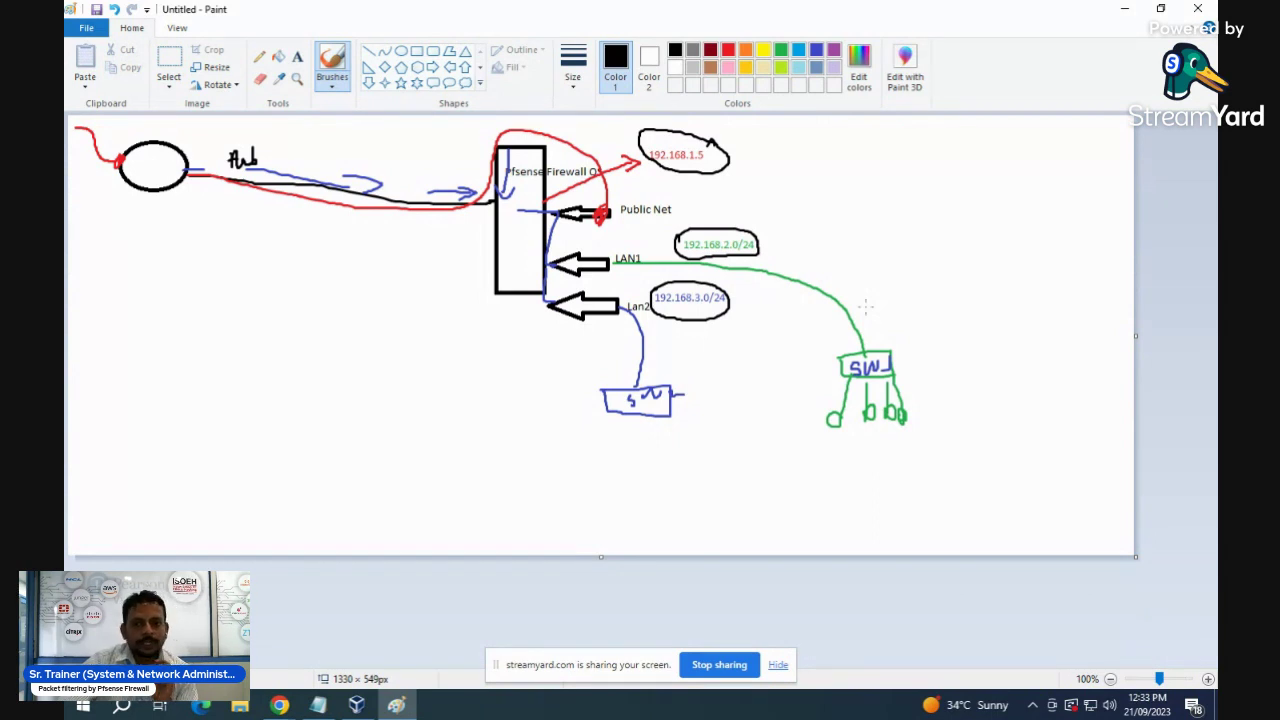
{"action": "left_click", "coordinate": [297, 57]}
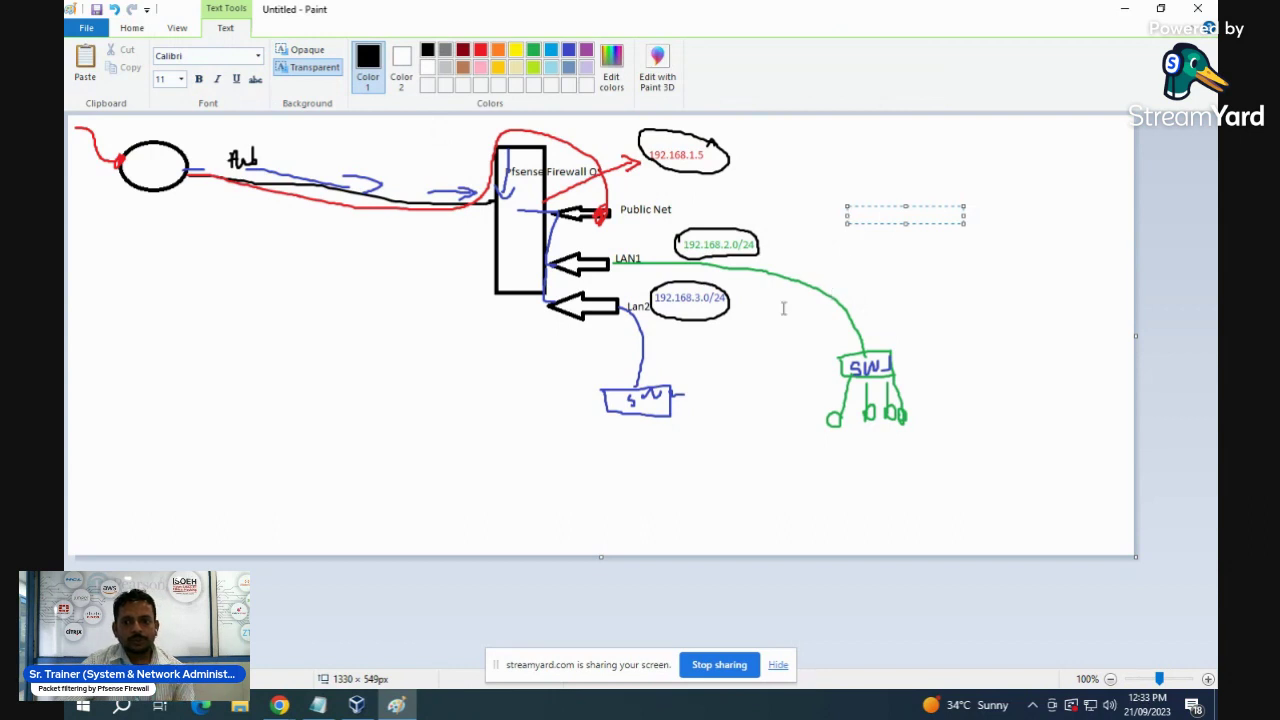
- Add the note 'LAN2 will not access Internet' below the LAN2 switch
{"action": "left_click", "coordinate": [954, 353]}
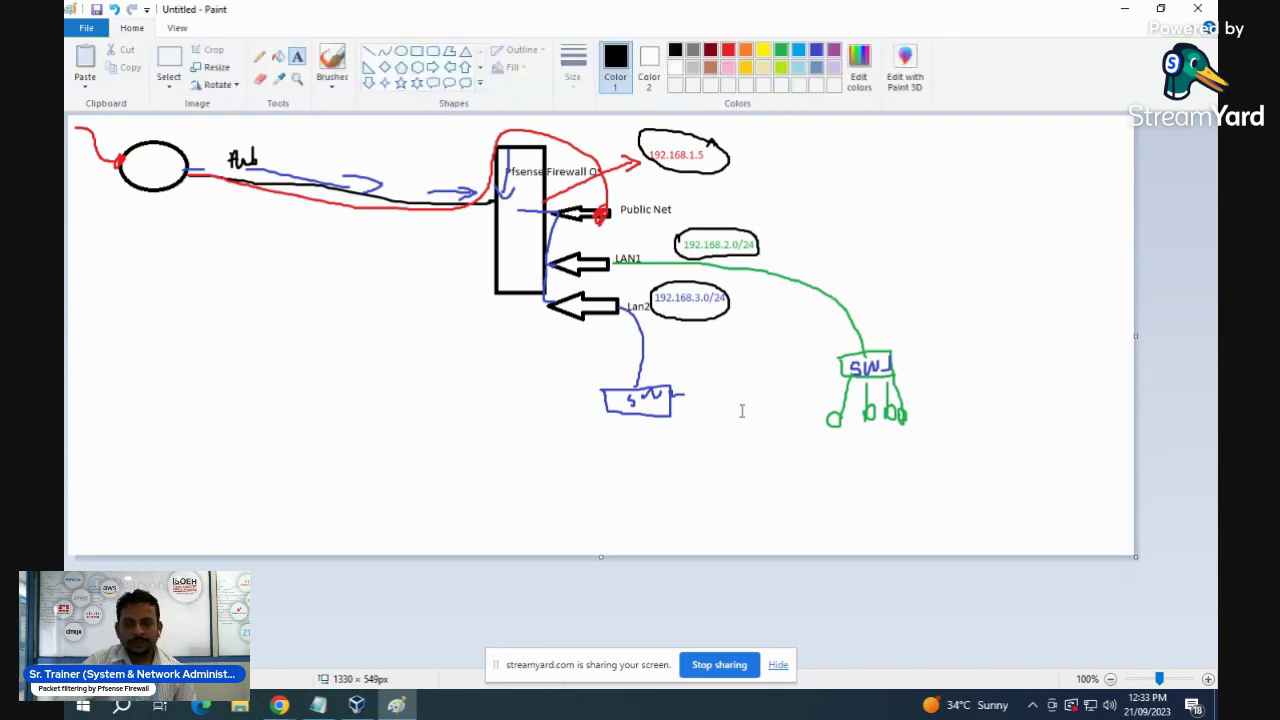
{"action": "left_click", "coordinate": [542, 430]}
{"action": "type", "text": "LAN"}
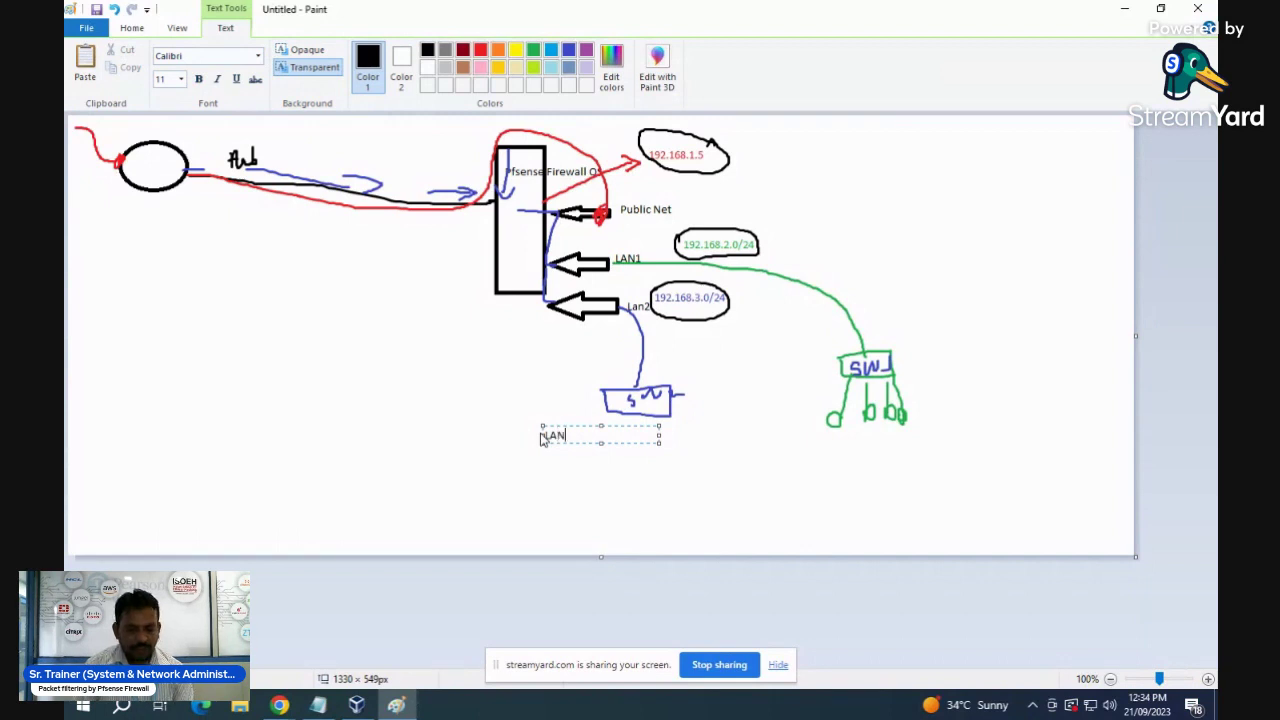
{"action": "type", "text": "2 will not"}
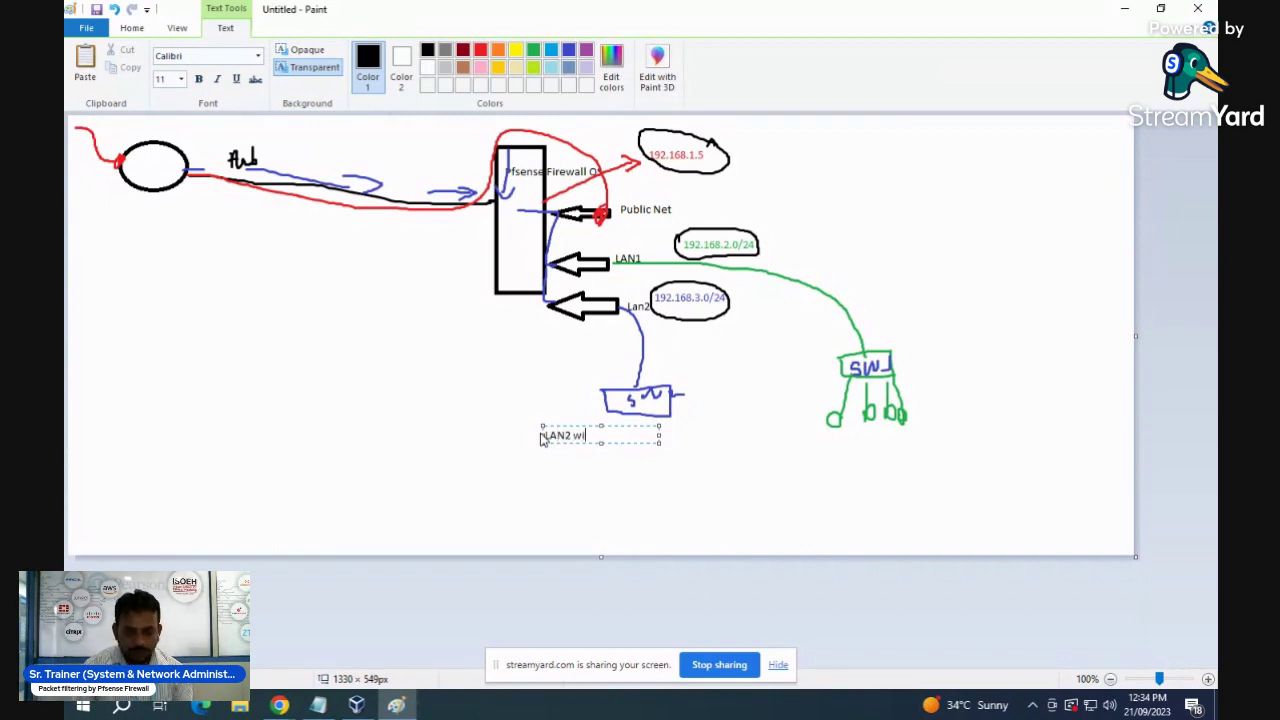
{"action": "type", "text": " ac"}
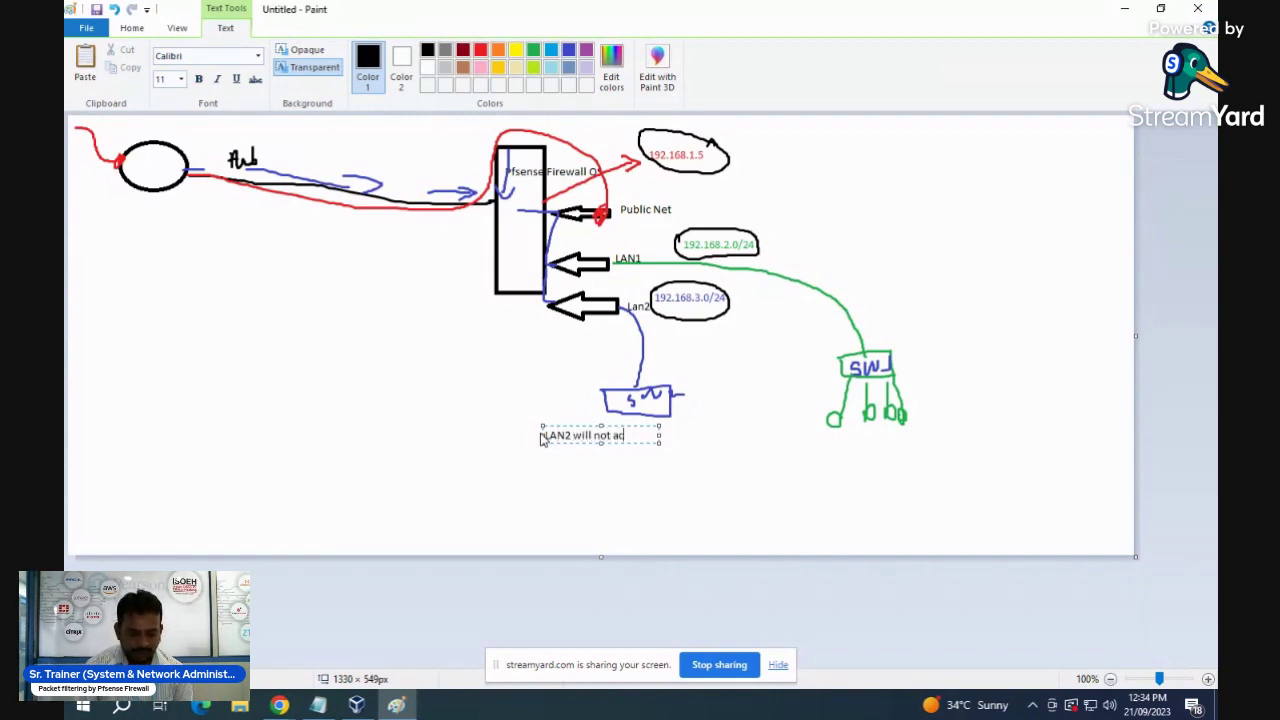
{"action": "type", "text": "cess Inte"}
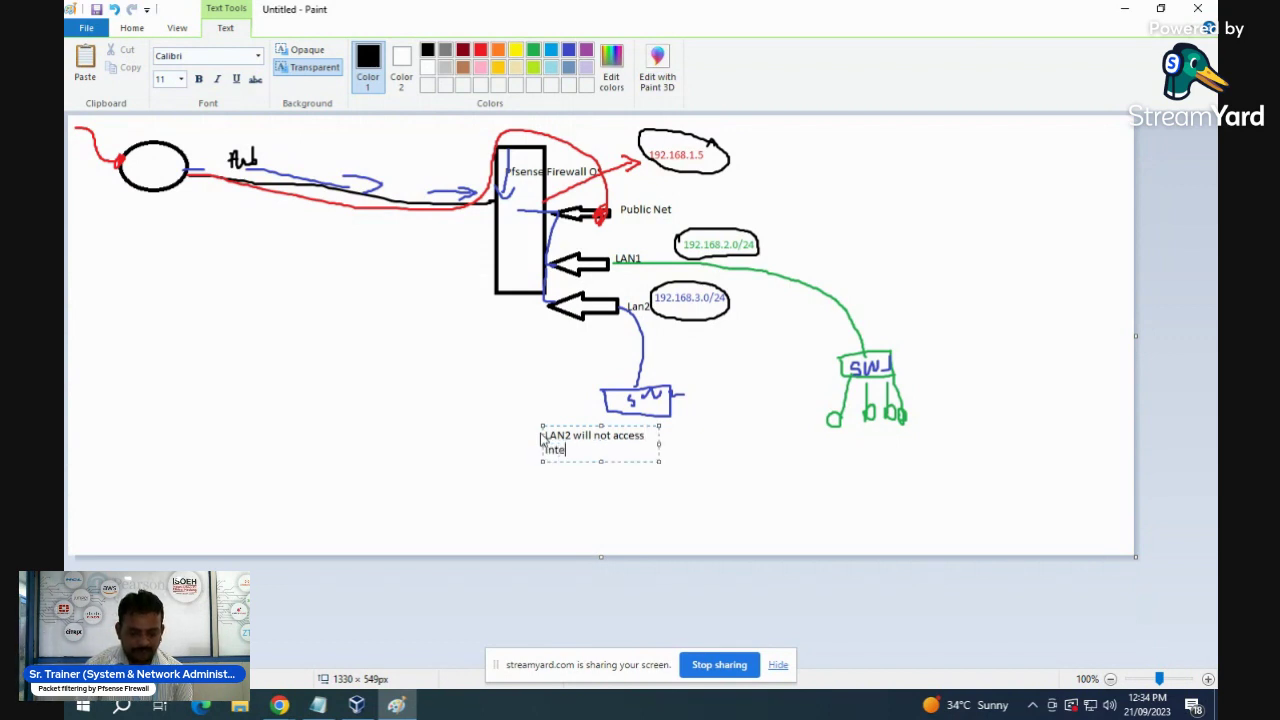
{"action": "type", "text": "rnet"}
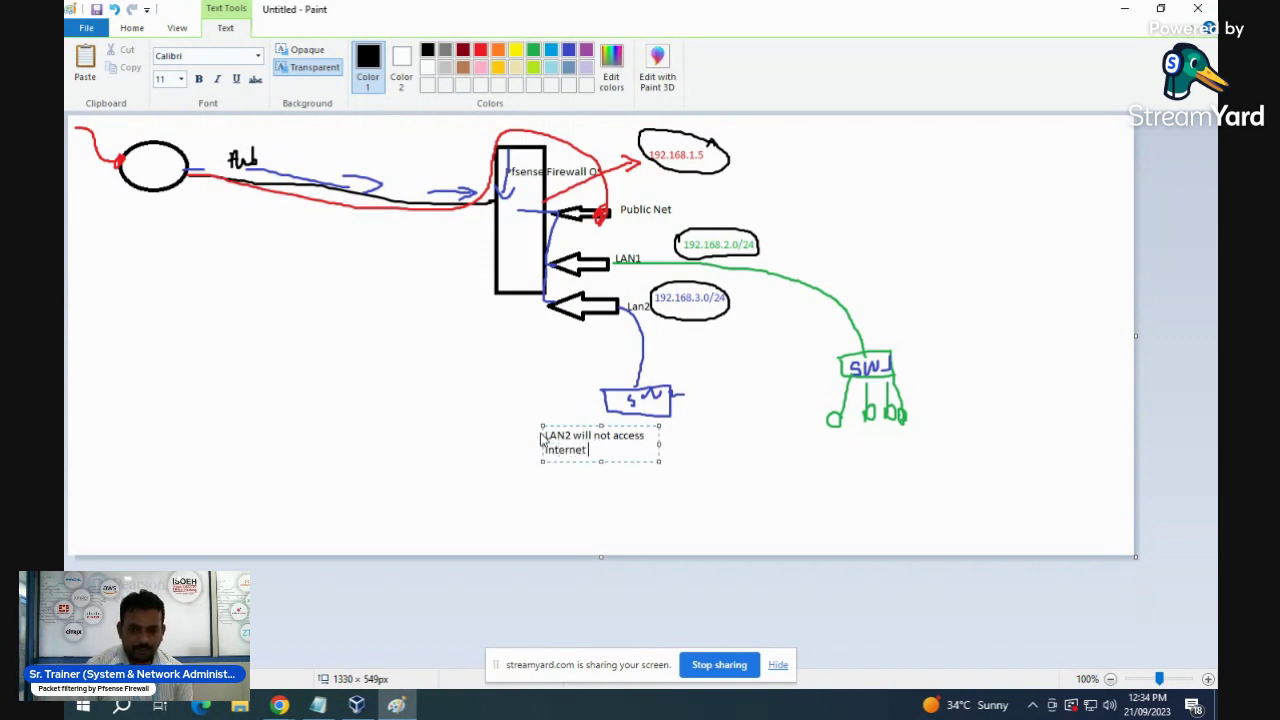
{"action": "left_click", "coordinate": [780, 247]}
- Add notes 'Lan1 access internet (web traffic)' by SW1 and 'web traffic is block' by LAN2
{"action": "left_click", "coordinate": [911, 356]}
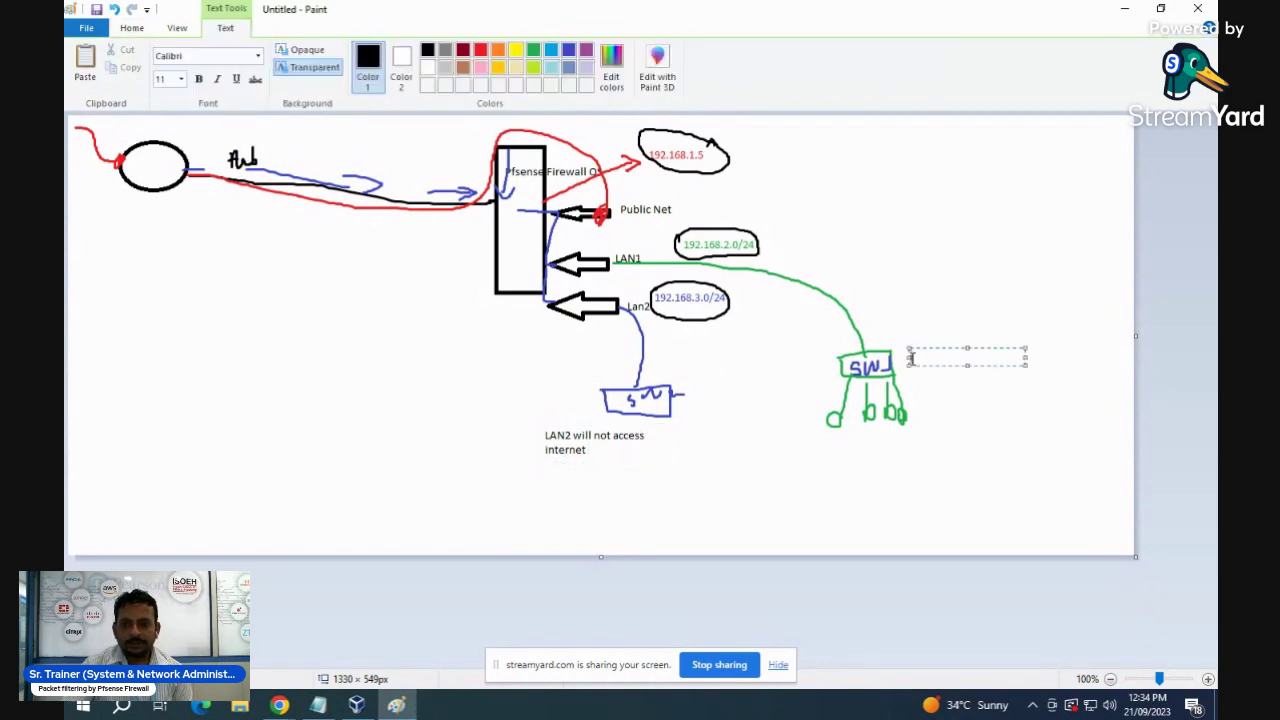
{"action": "type", "text": "La"}
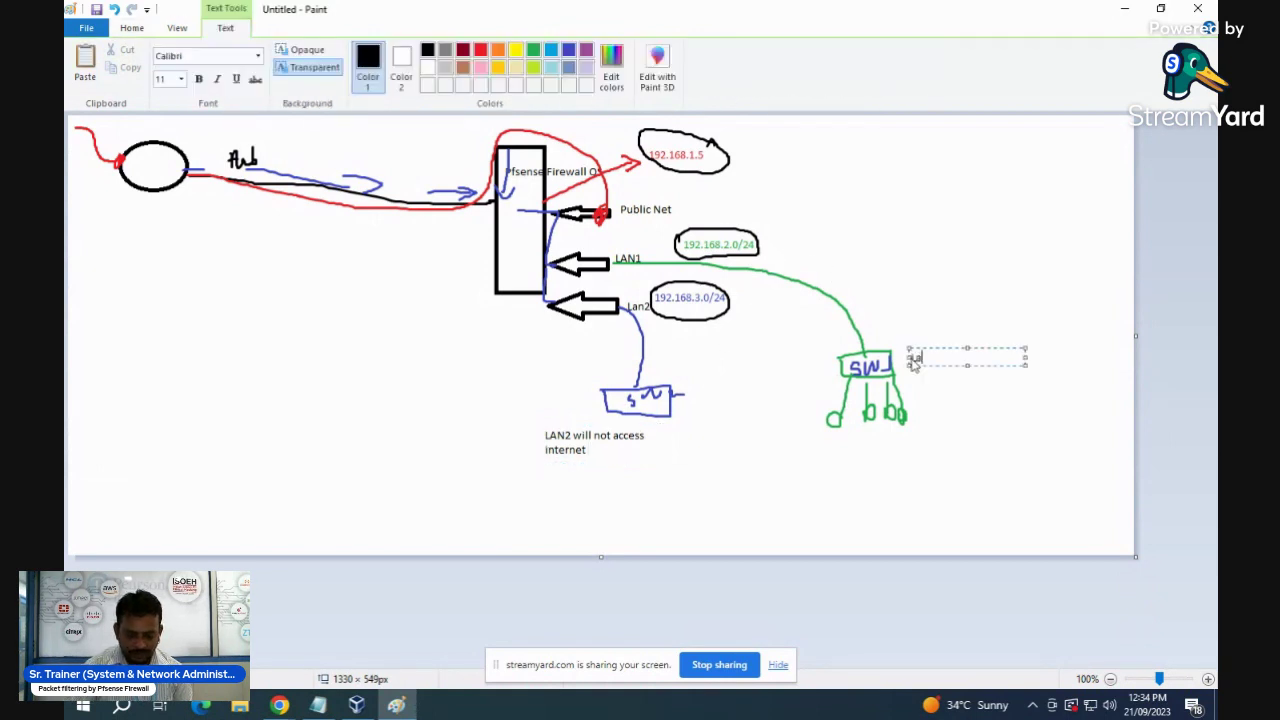
{"action": "type", "text": "n2 access in"}
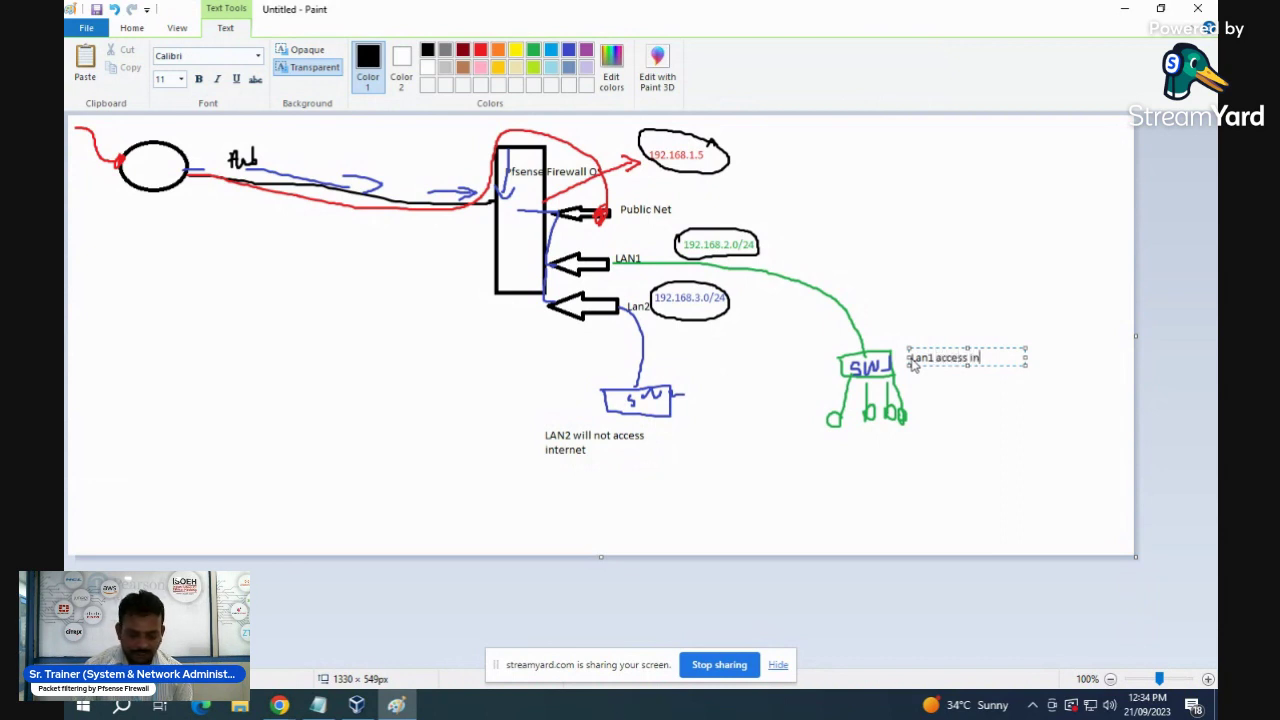
{"action": "type", "text": "ternet"}
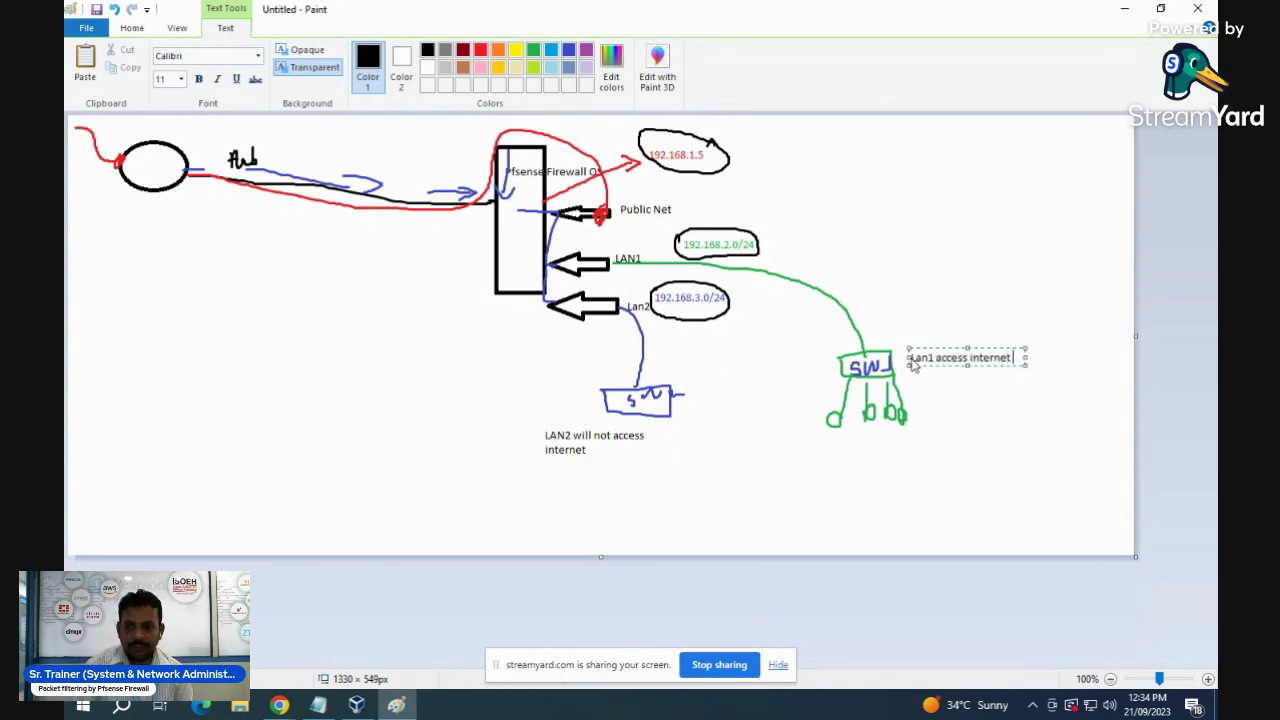
{"action": "type", "text": " ("}
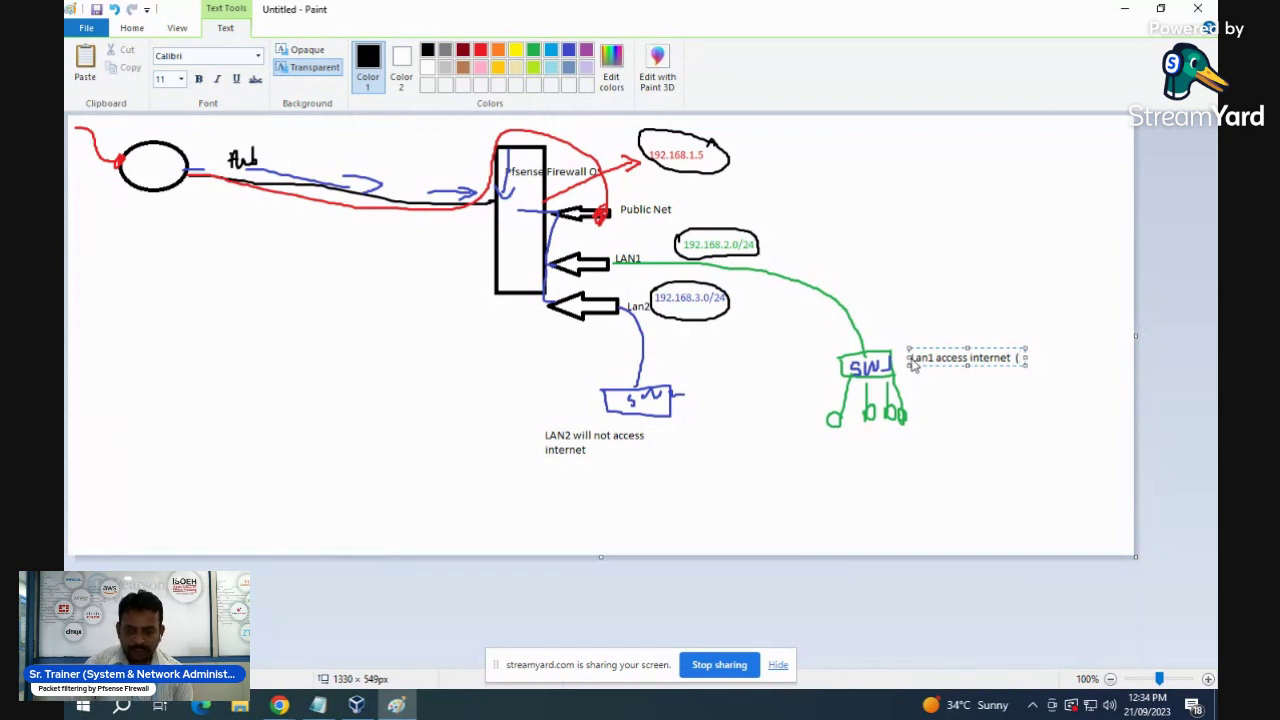
{"action": "type", "text": "web"}
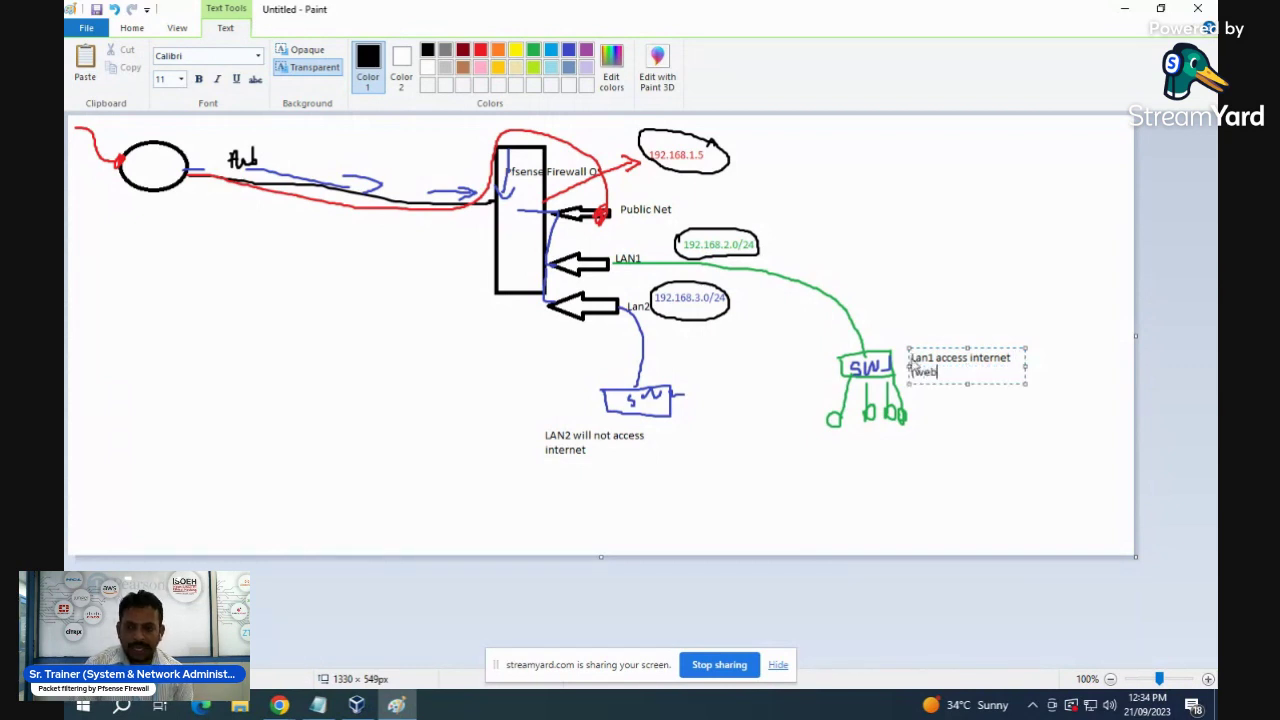
{"action": "type", "text": " traffic)"}
{"action": "left_click", "coordinate": [594, 449]}
{"action": "left_click", "coordinate": [593, 440]}
{"action": "type", "text": "ave"}
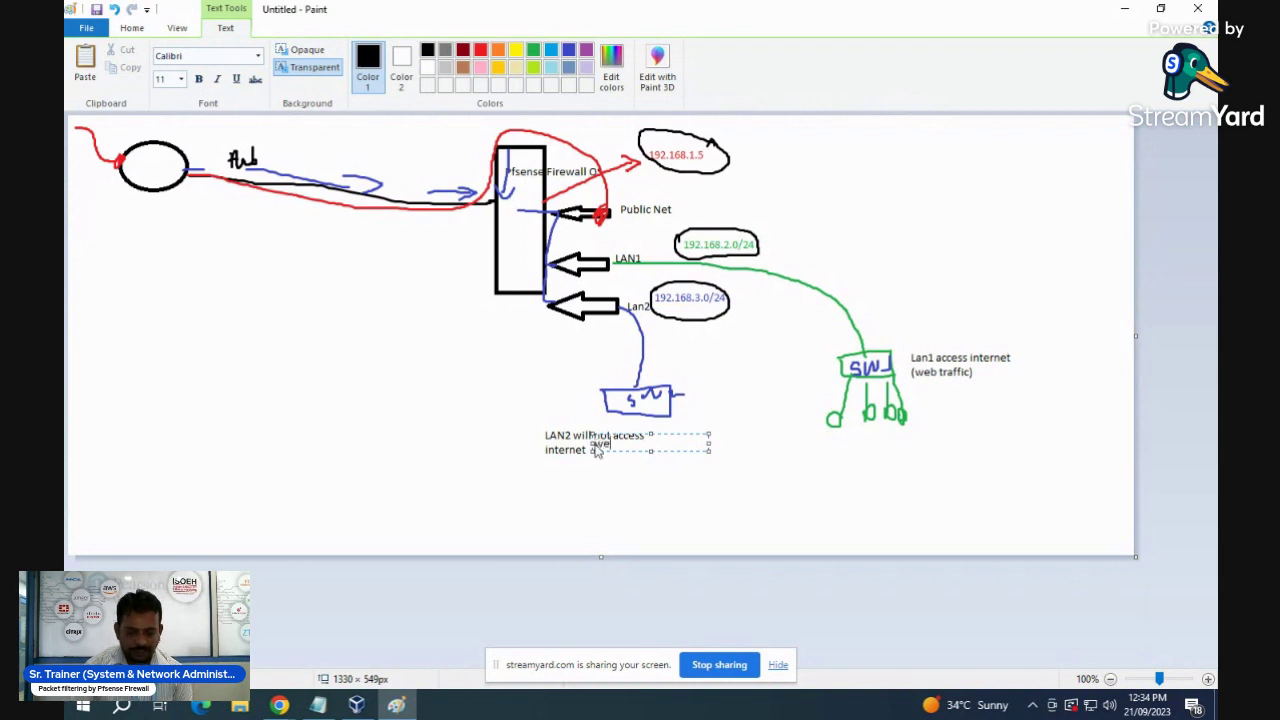
{"action": "type", "text": " traffic)"}
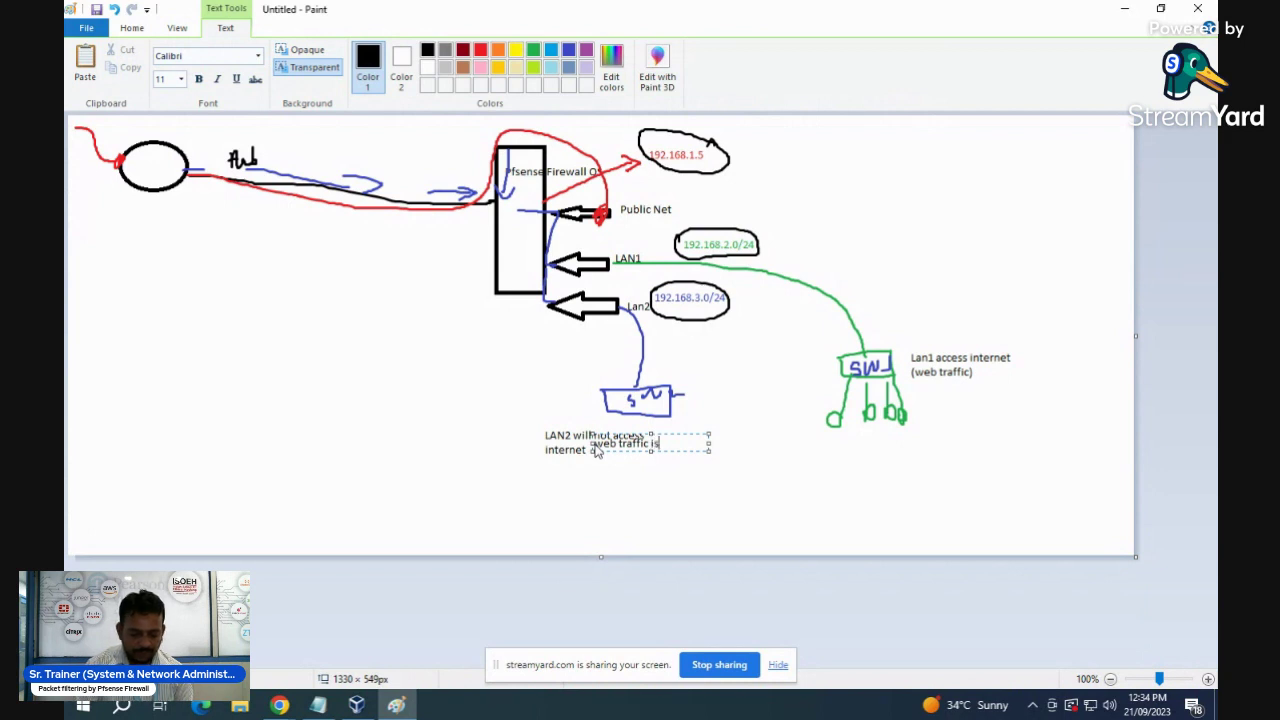
{"action": "type", "text": "block"}
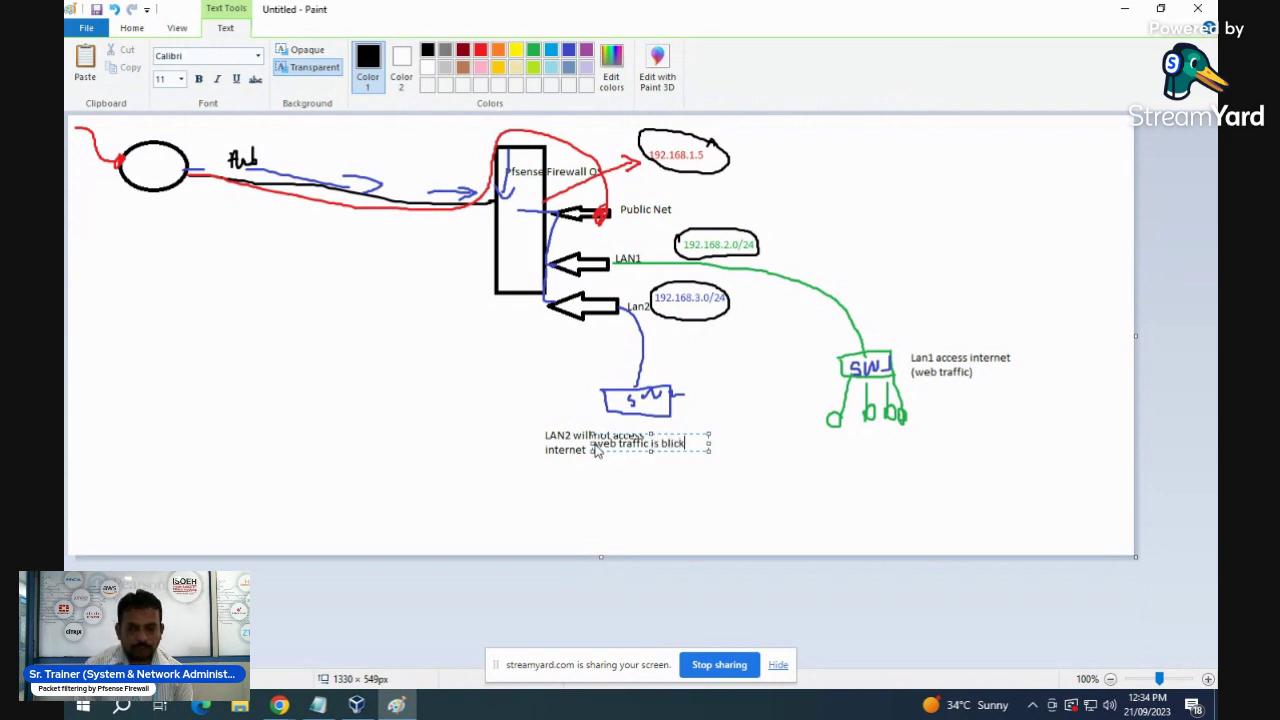
{"action": "key", "text": "BackSpace"}
{"action": "key", "text": "BackSpace"}
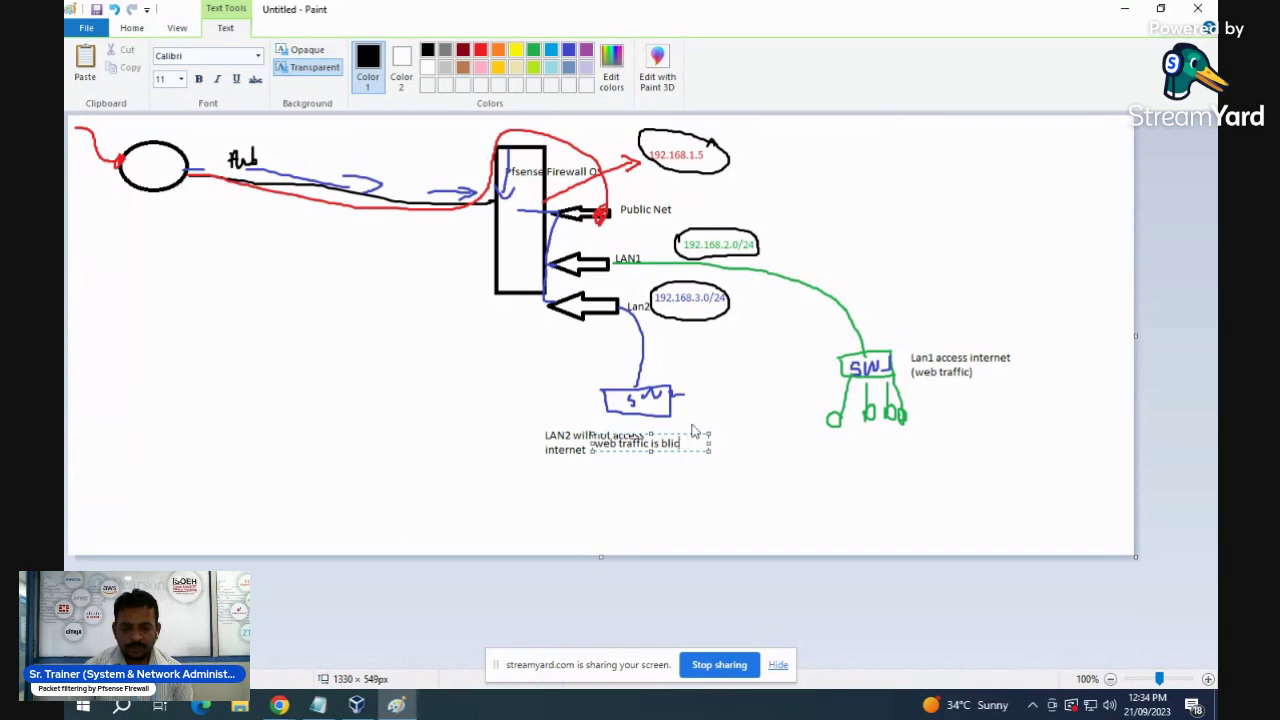
{"action": "type", "text": "ock"}
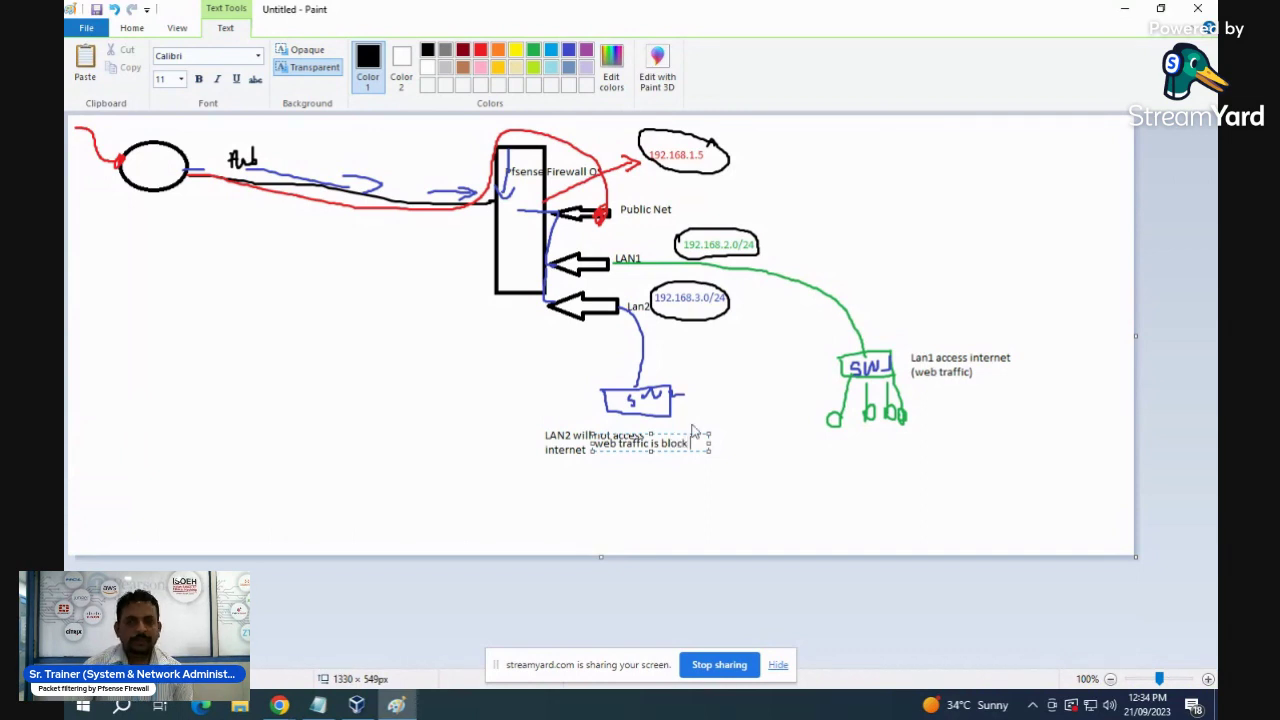
{"action": "left_click", "coordinate": [755, 476]}
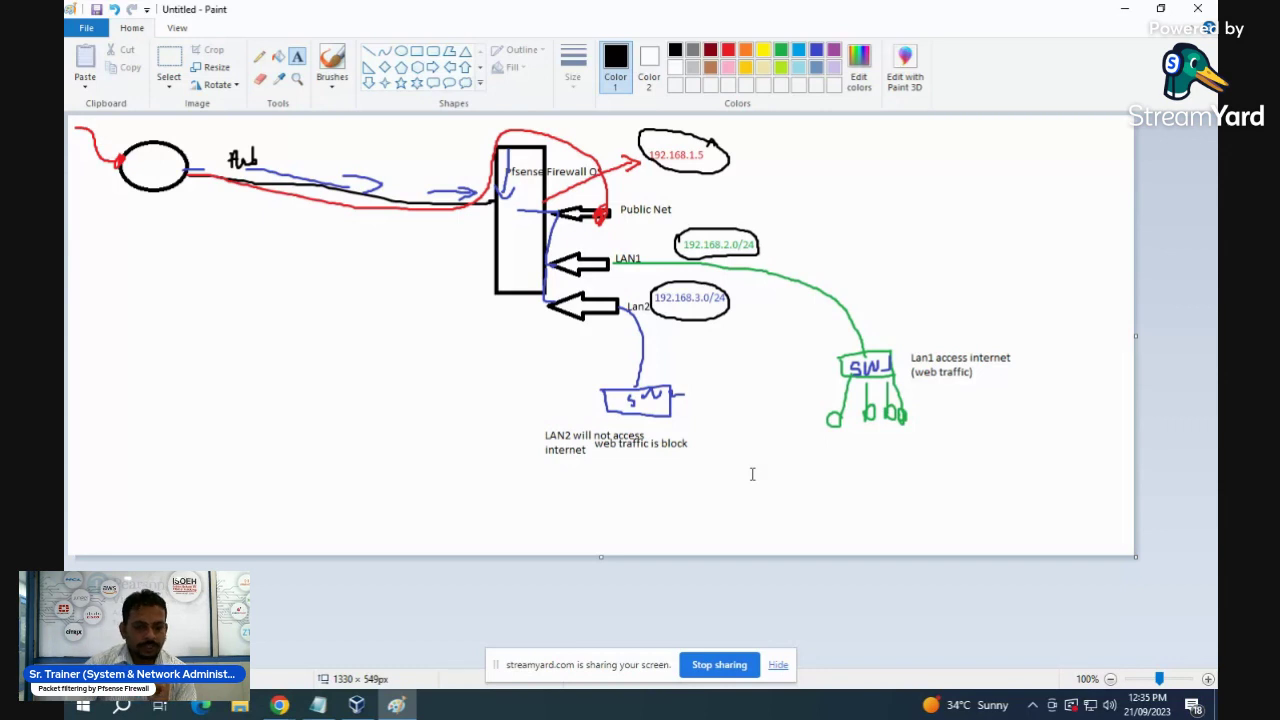
- Adjust the Win-PC1 / Win_PC2 selection in VirtualBox, then bring the Paint network diagram forward
{"action": "left_click", "coordinate": [355, 706]}
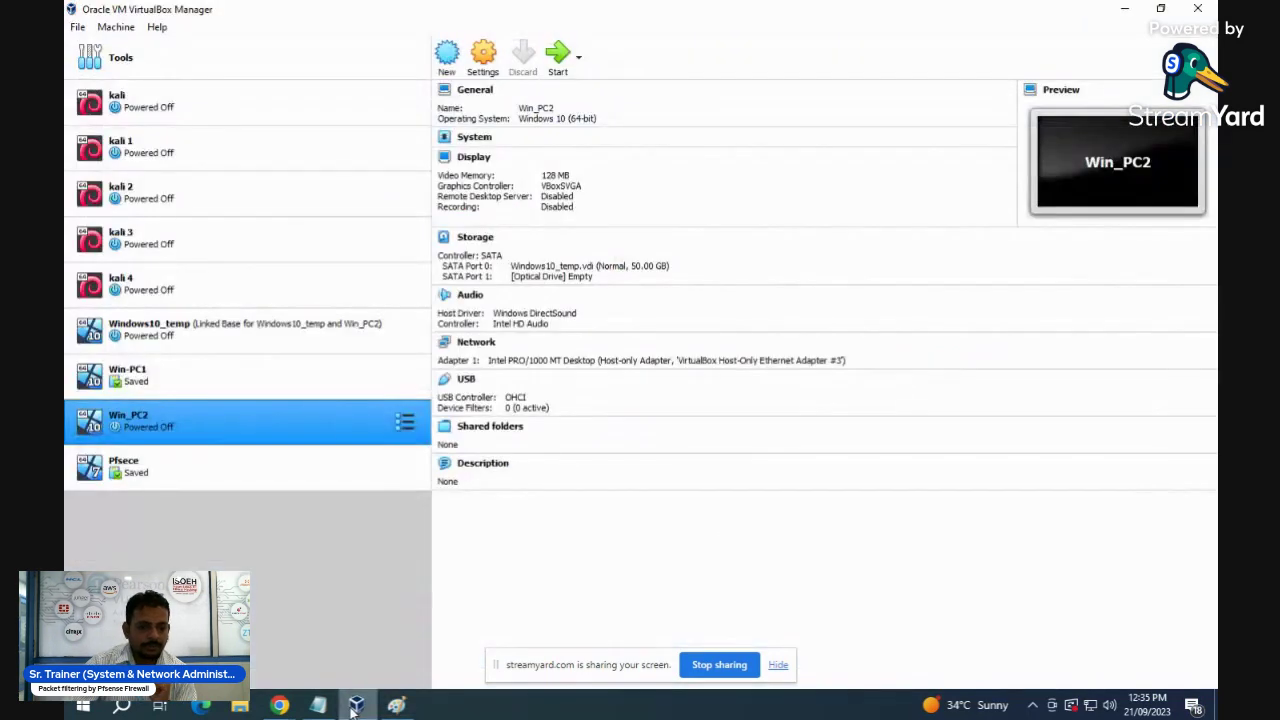
{"action": "left_click", "coordinate": [166, 385], "text": "ctrl"}
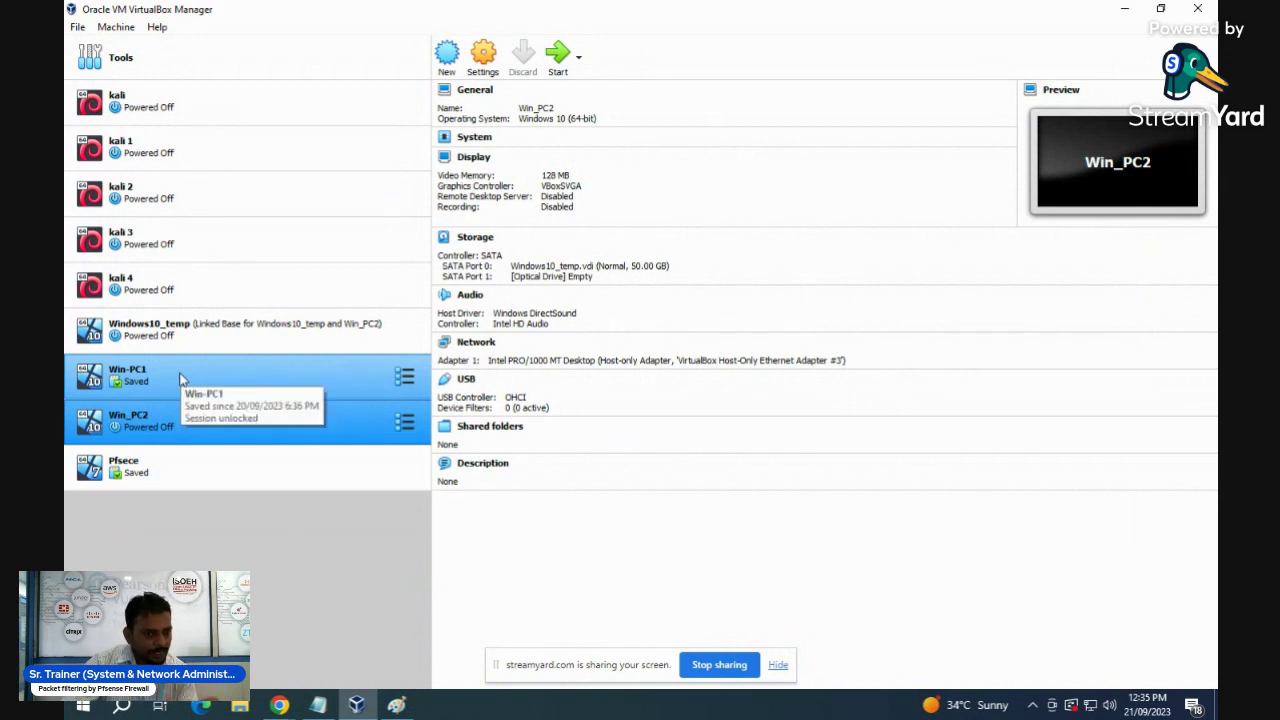
{"action": "left_click", "coordinate": [183, 376], "text": "ctrl"}
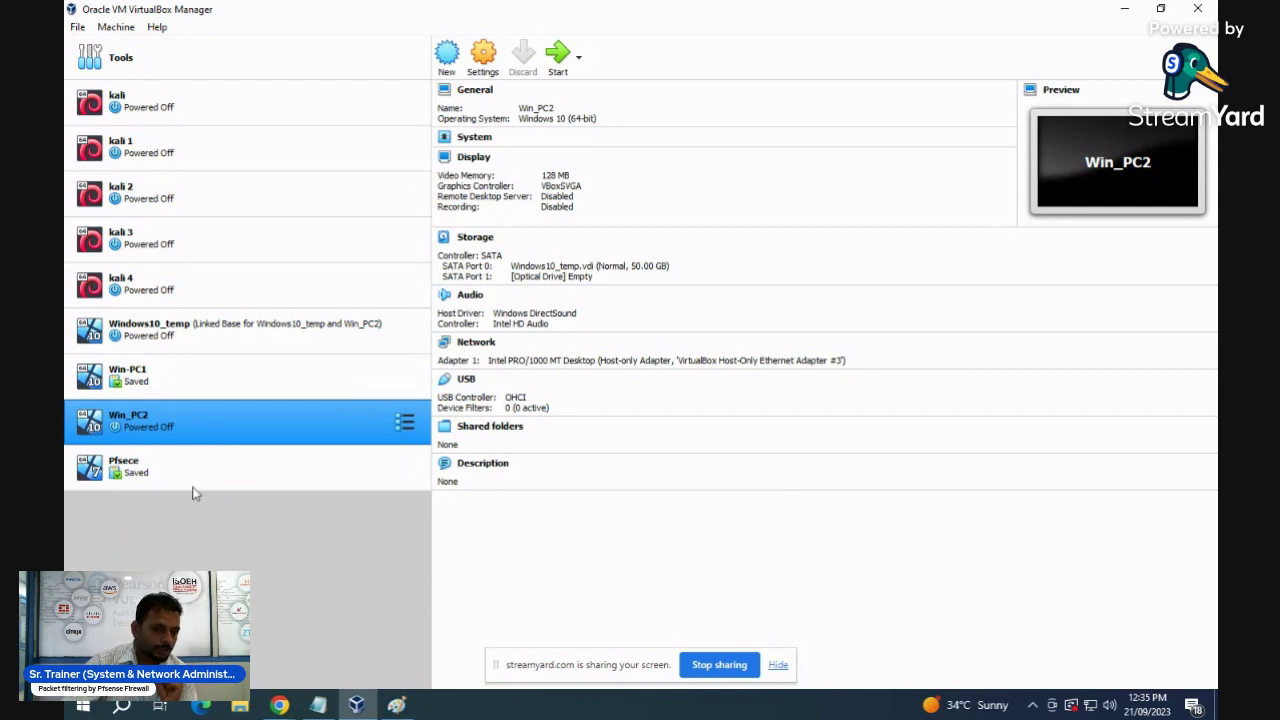
{"action": "left_click", "coordinate": [145, 390], "text": "ctrl"}
{"action": "left_click", "coordinate": [145, 390], "text": "ctrl"}
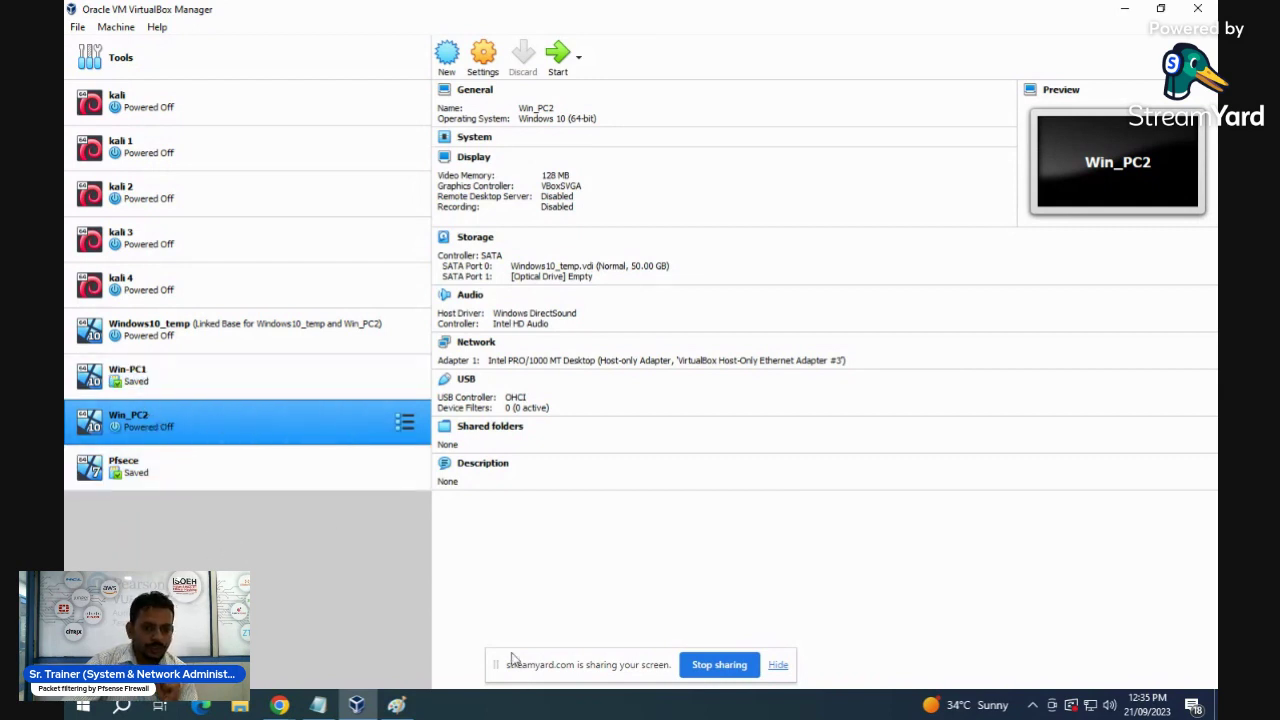
{"action": "left_click", "coordinate": [403, 707]}
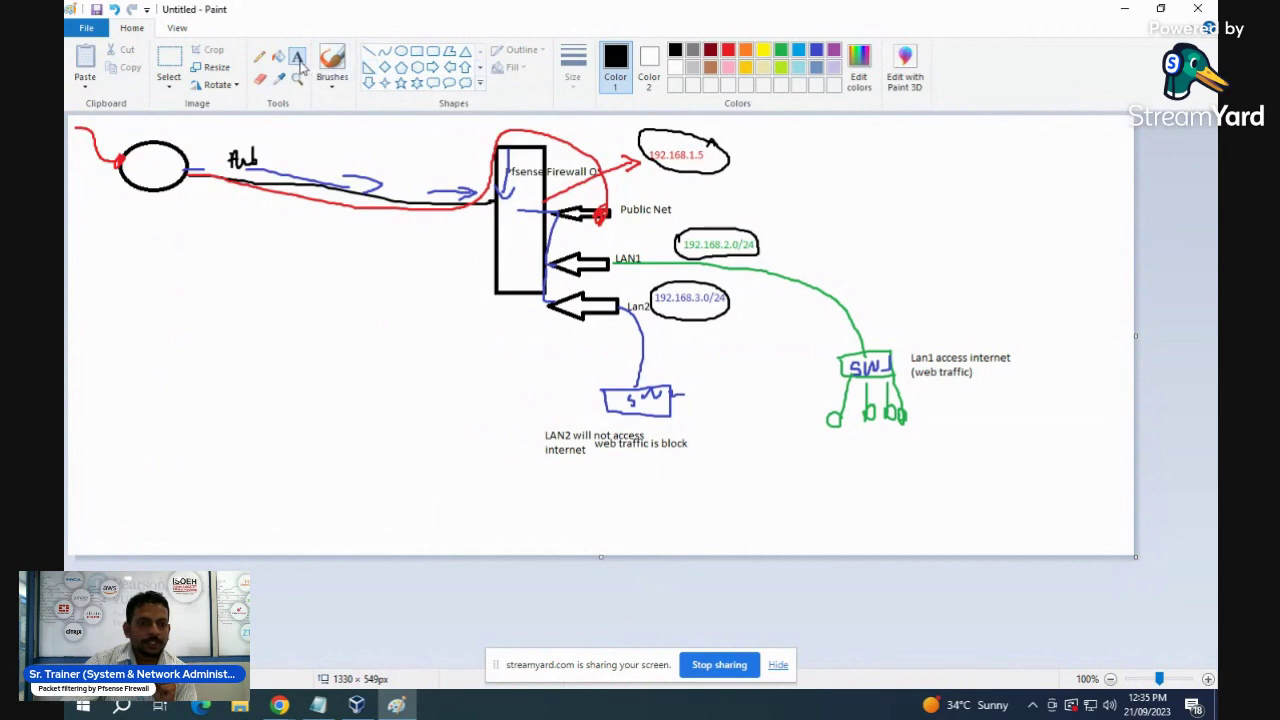
- Label the diagram with 'PC1: 192.168.2.2/24' and 'PC2: 192.168.3.2/24', then return to VirtualBox
{"action": "left_click", "coordinate": [606, 469]}
{"action": "type", "text": "PC1: 192.1"}
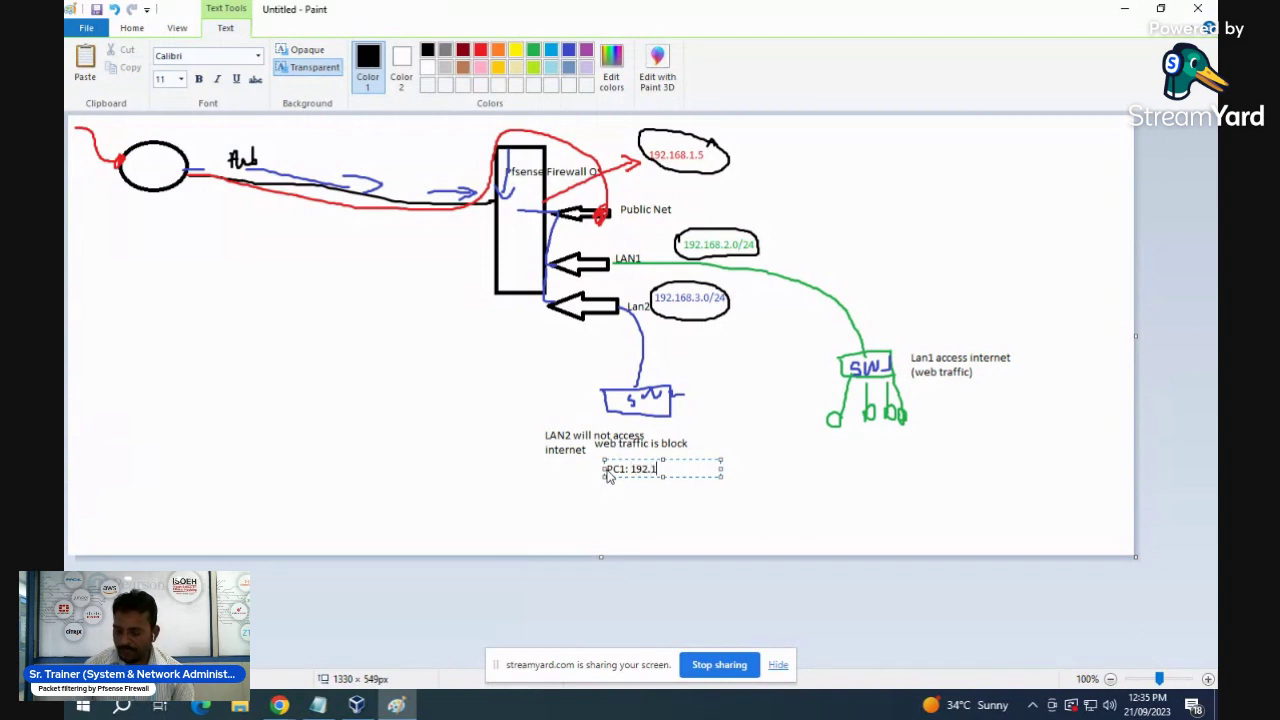
{"action": "type", "text": "68.2."}
{"action": "type", "text": "2"}
{"action": "type", "text": "/24"}
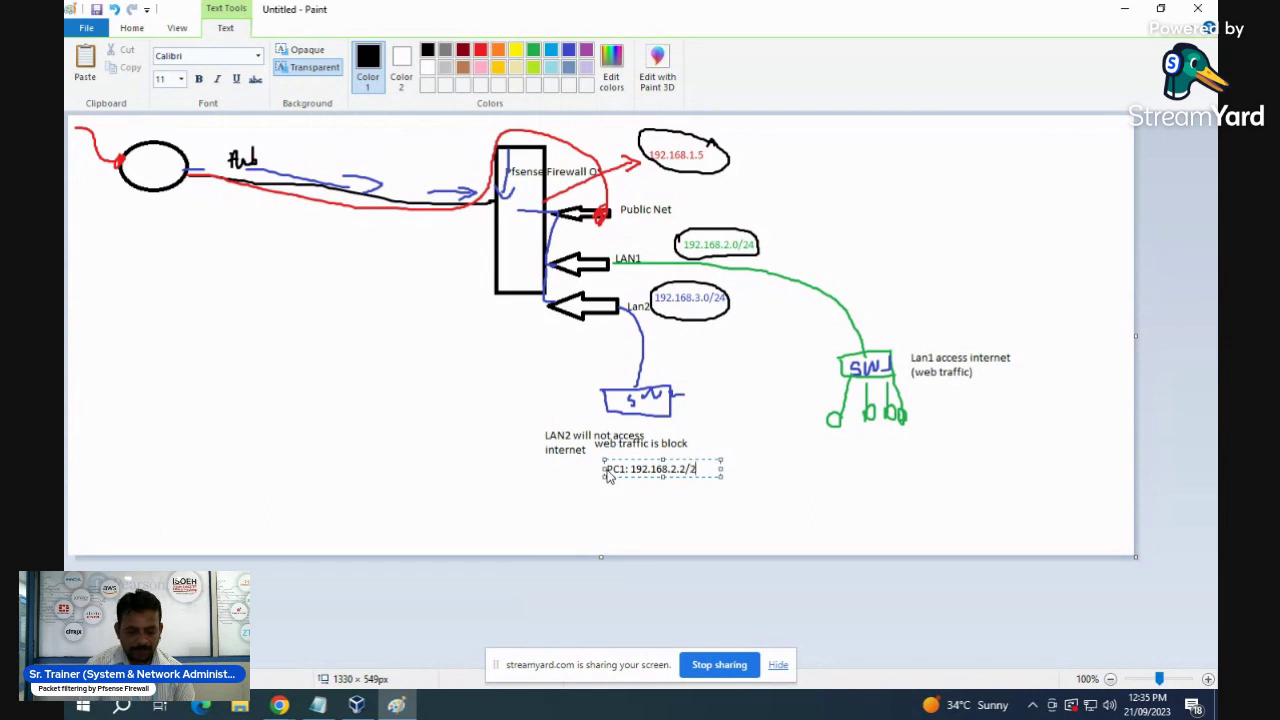
{"action": "left_click", "coordinate": [855, 465]}
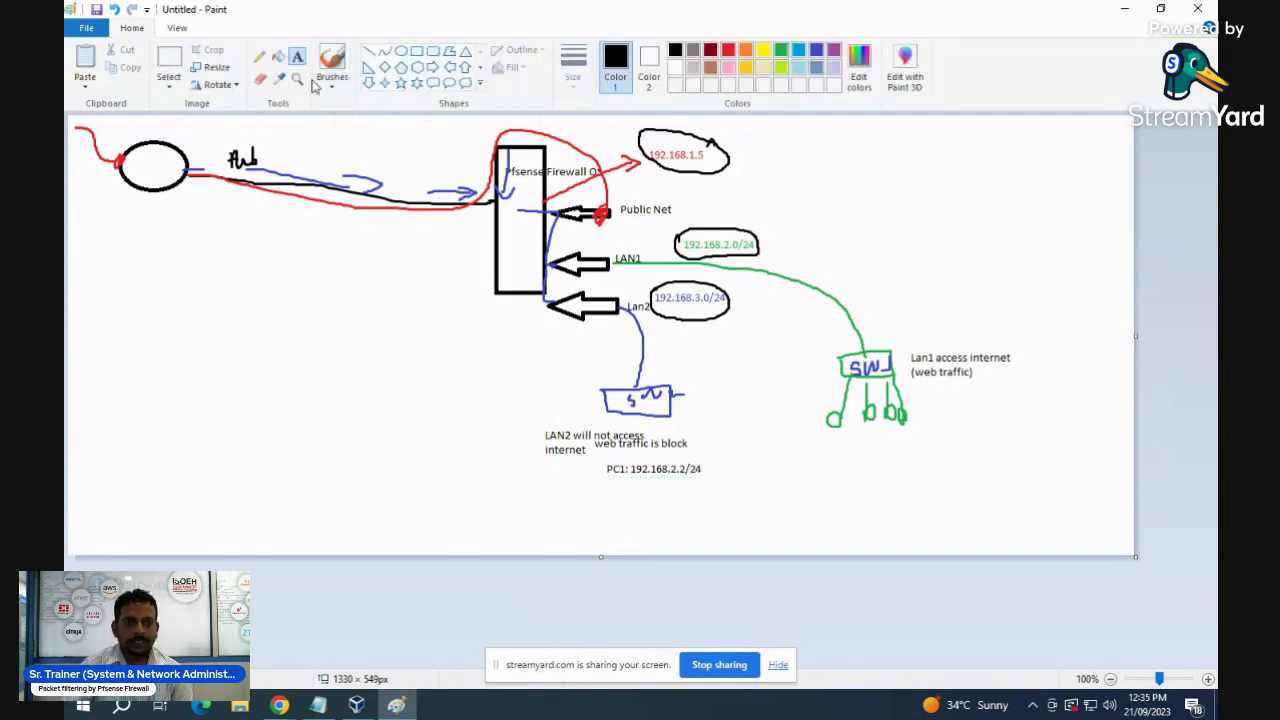
{"action": "left_click", "coordinate": [923, 422]}
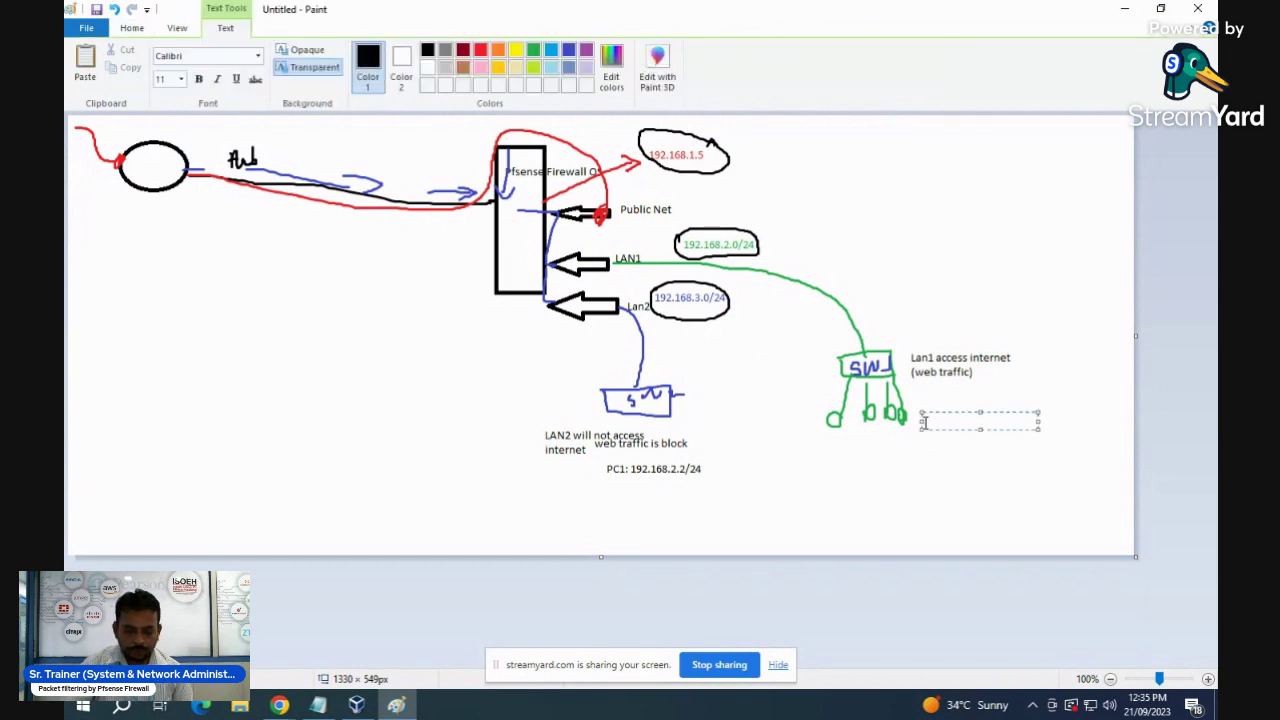
{"action": "type", "text": "PC2"}
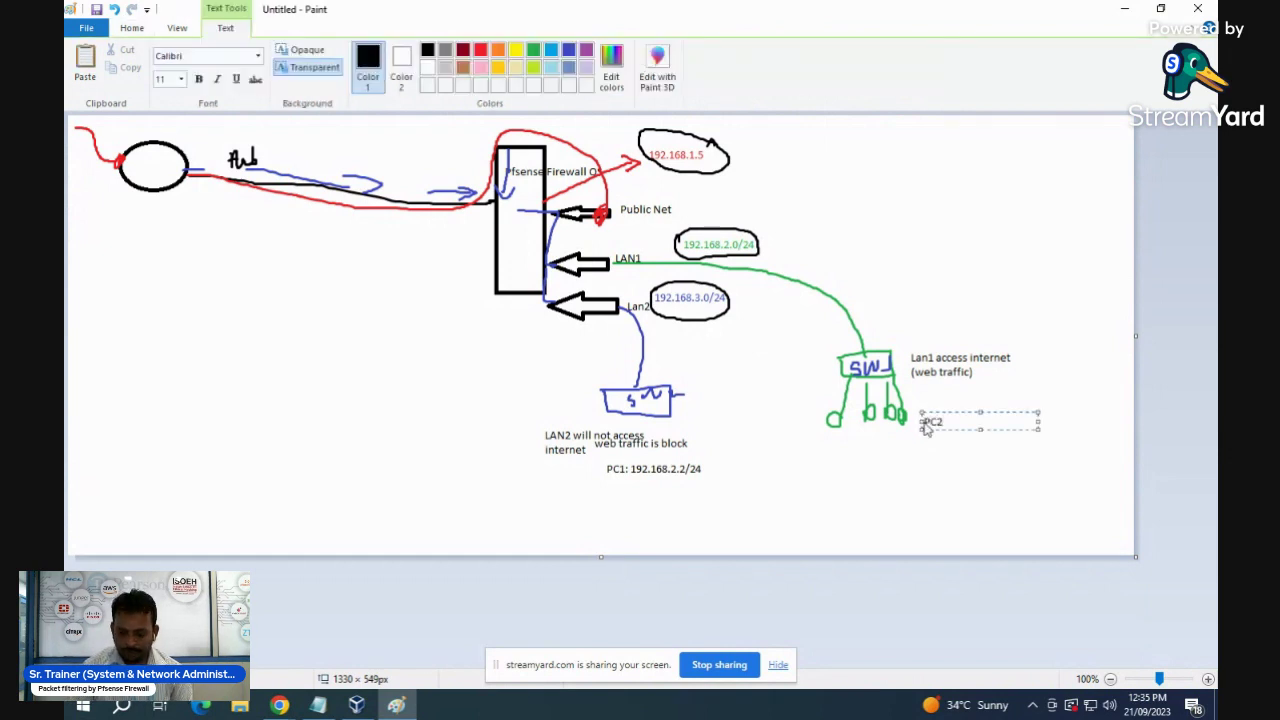
{"action": "type", "text": ": 192.1"}
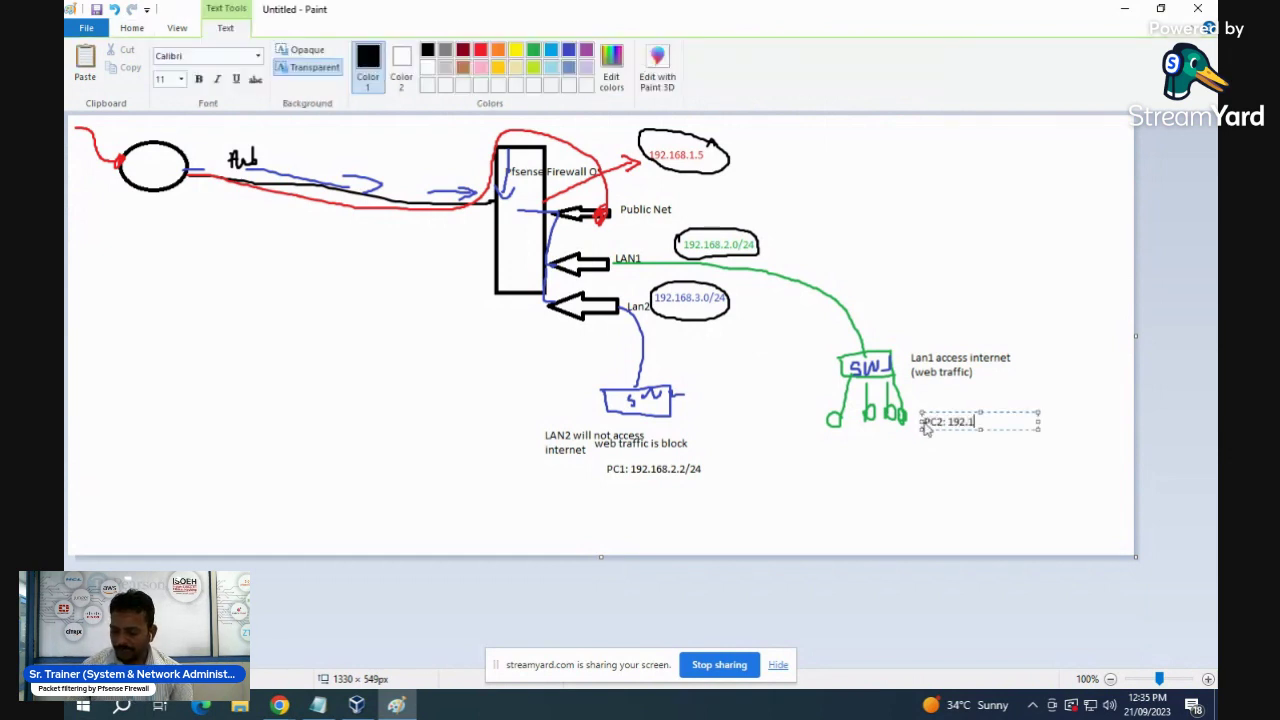
{"action": "type", "text": "68.3."}
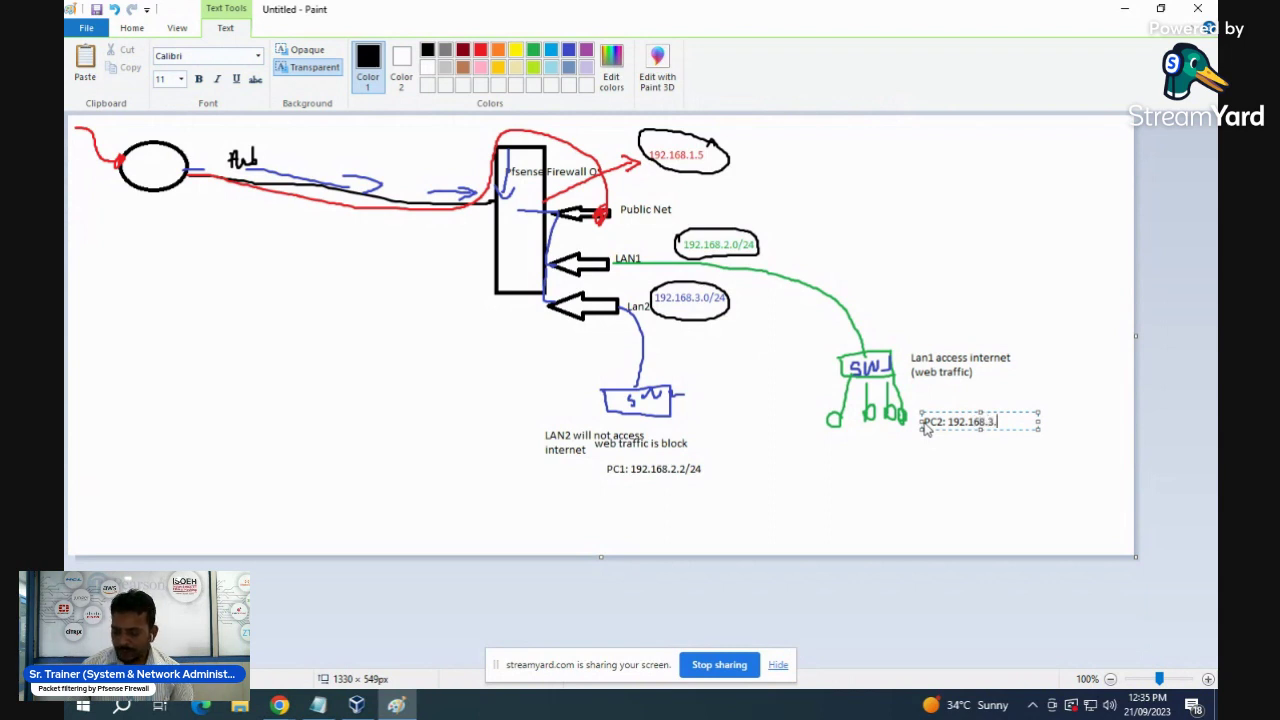
{"action": "type", "text": "2/24"}
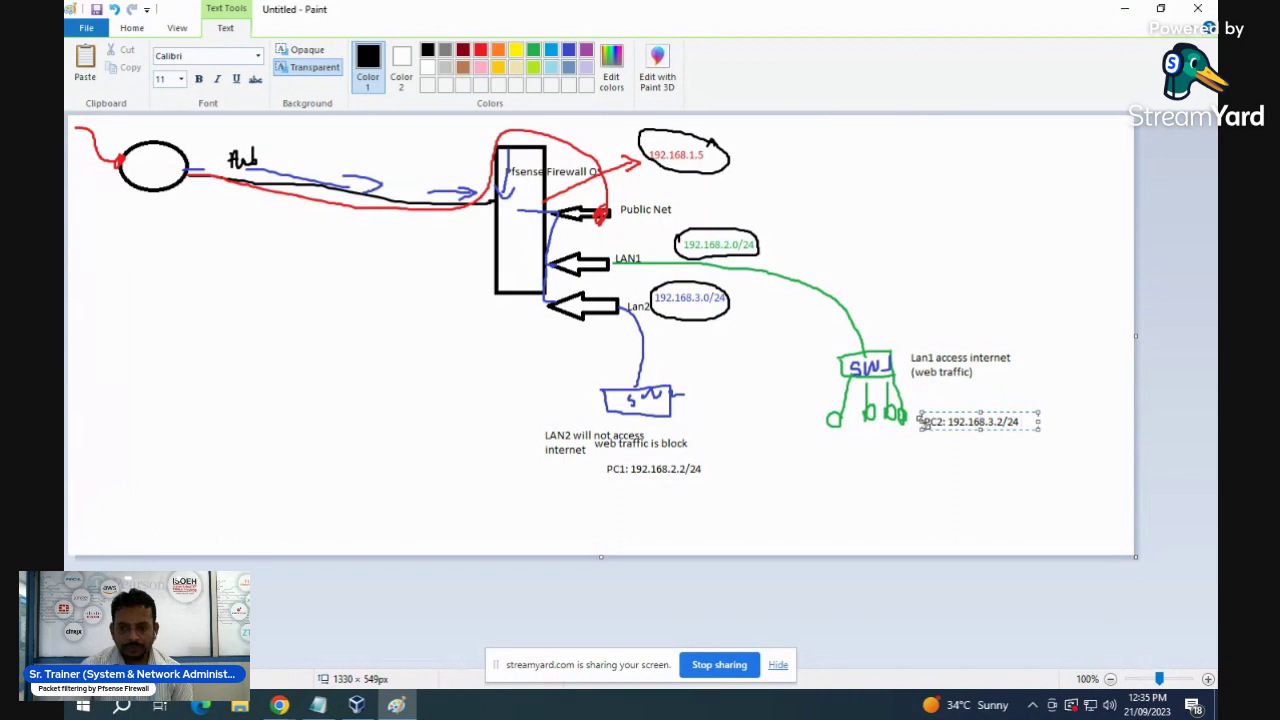
{"action": "left_click", "coordinate": [952, 476]}
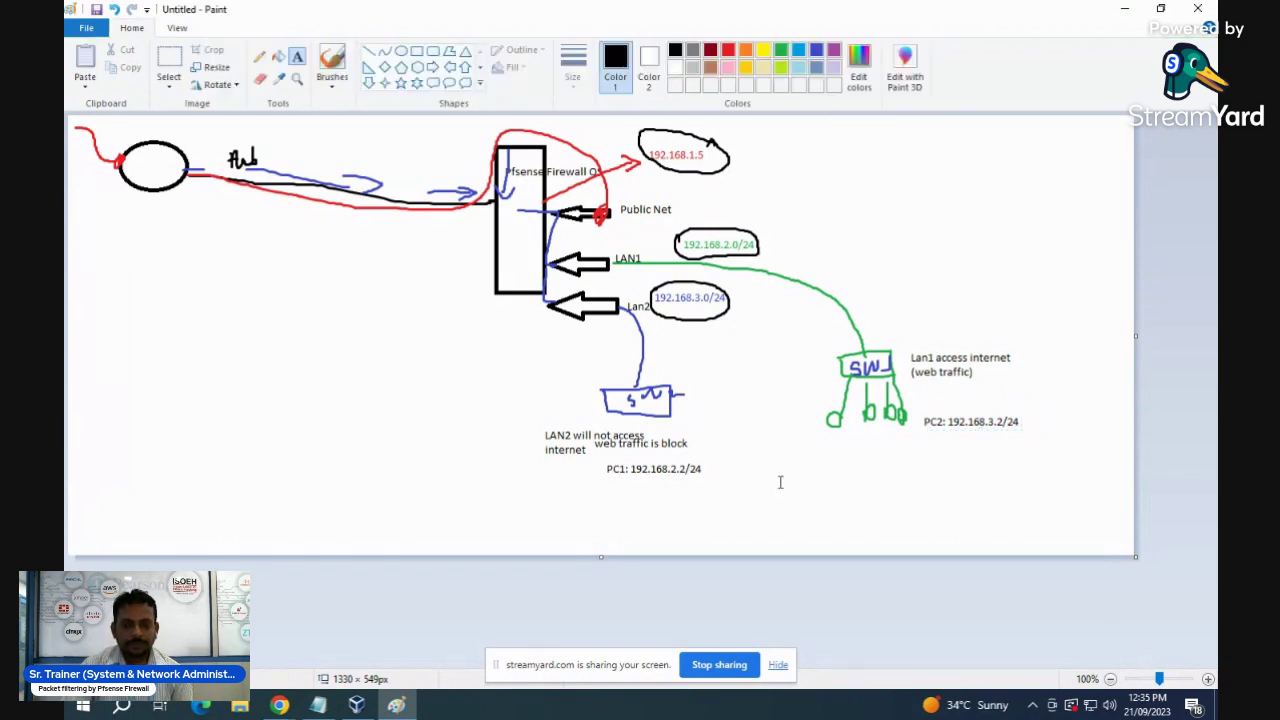
{"action": "left_click", "coordinate": [356, 705]}
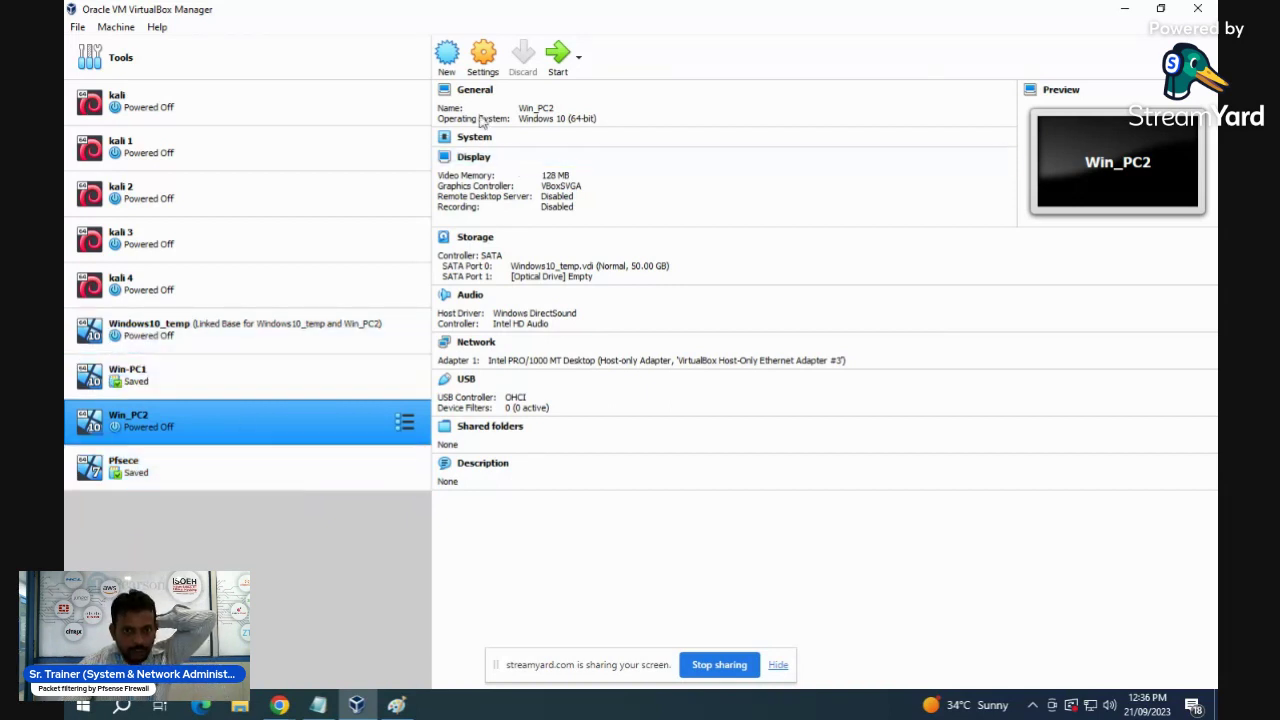
- Start a new VM named Pfsense-Firewall with operating system type Other
{"action": "left_click", "coordinate": [447, 60]}
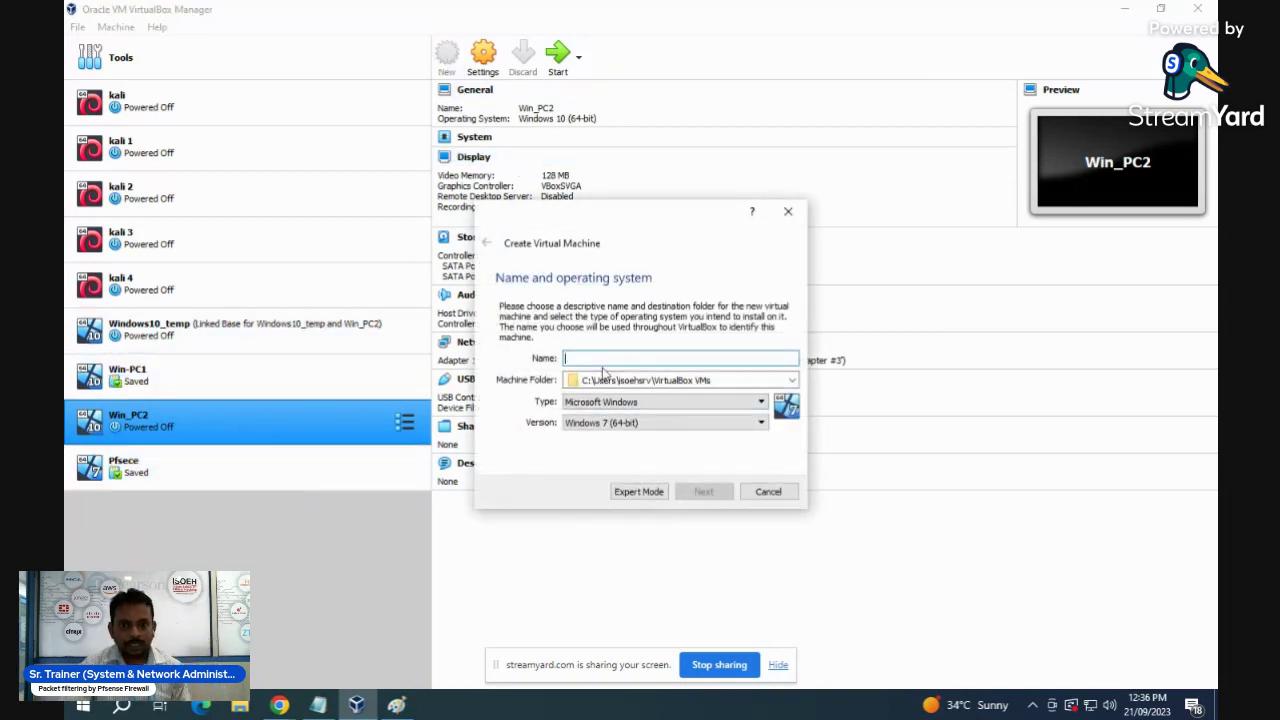
{"action": "type", "text": "Pfsen"}
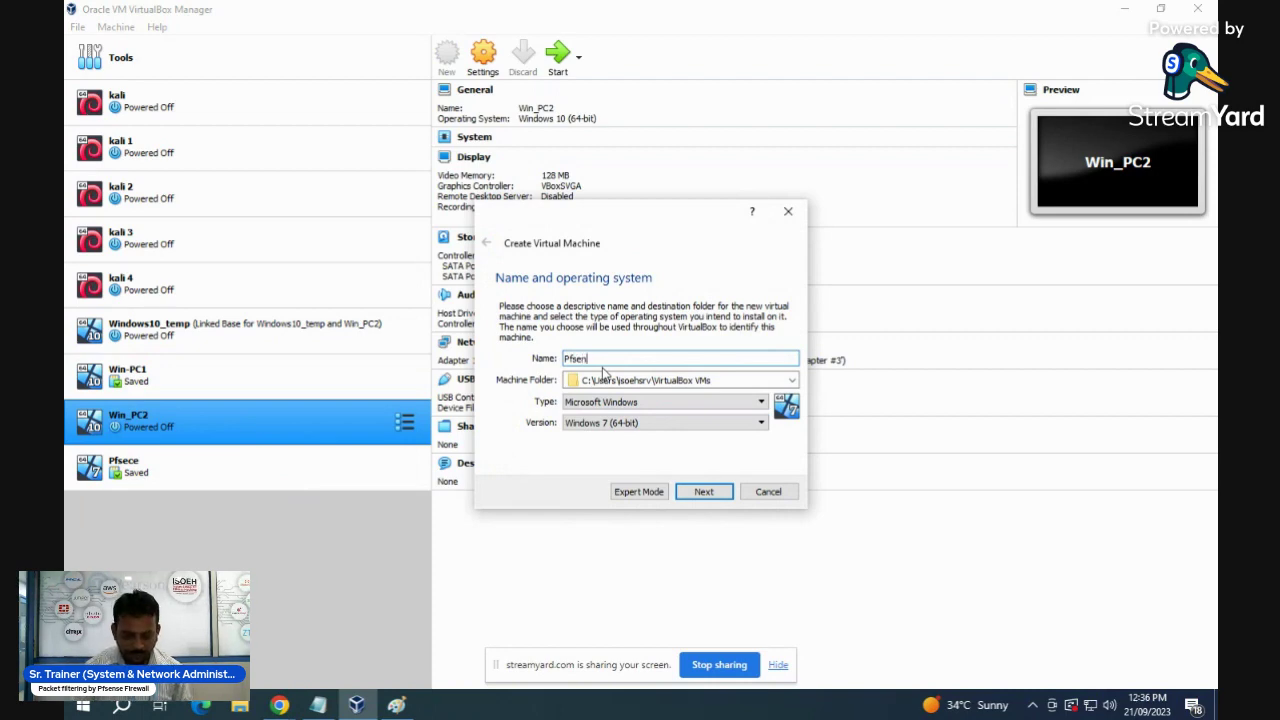
{"action": "type", "text": "se-Firewall"}
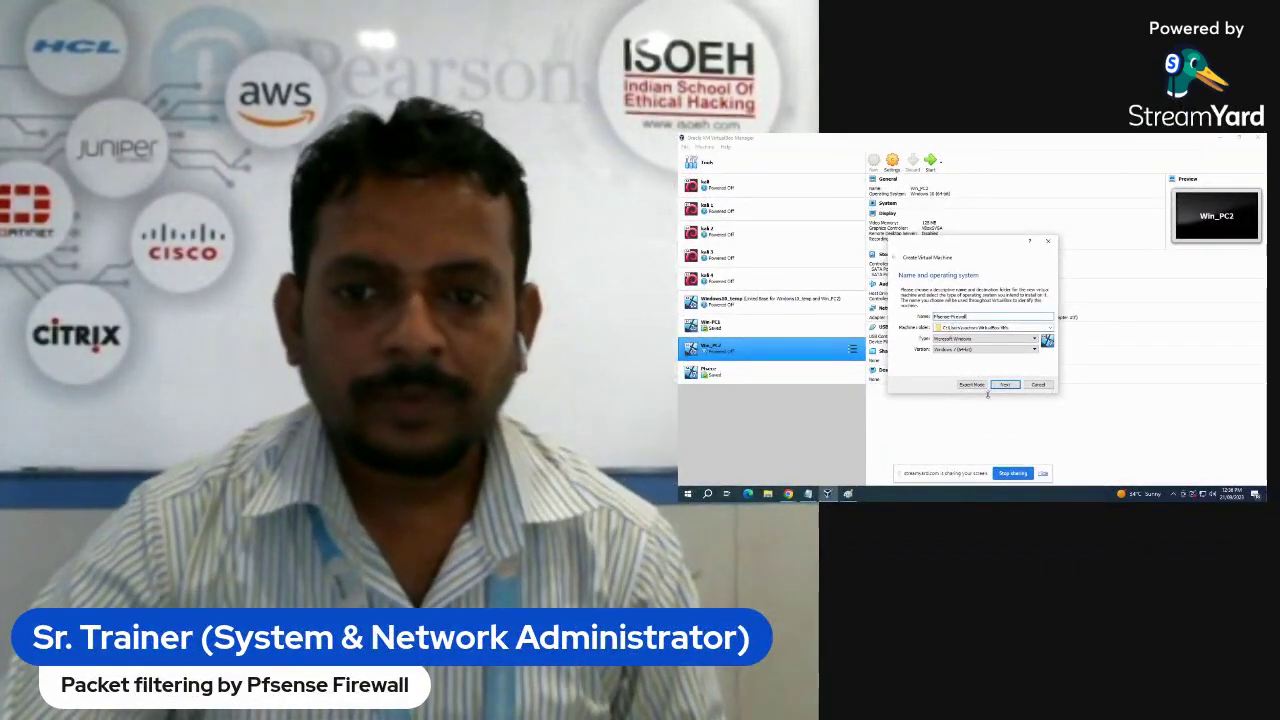
{"action": "left_click", "coordinate": [985, 339]}
{"action": "left_click", "coordinate": [991, 373]}
{"action": "left_click", "coordinate": [1034, 350]}
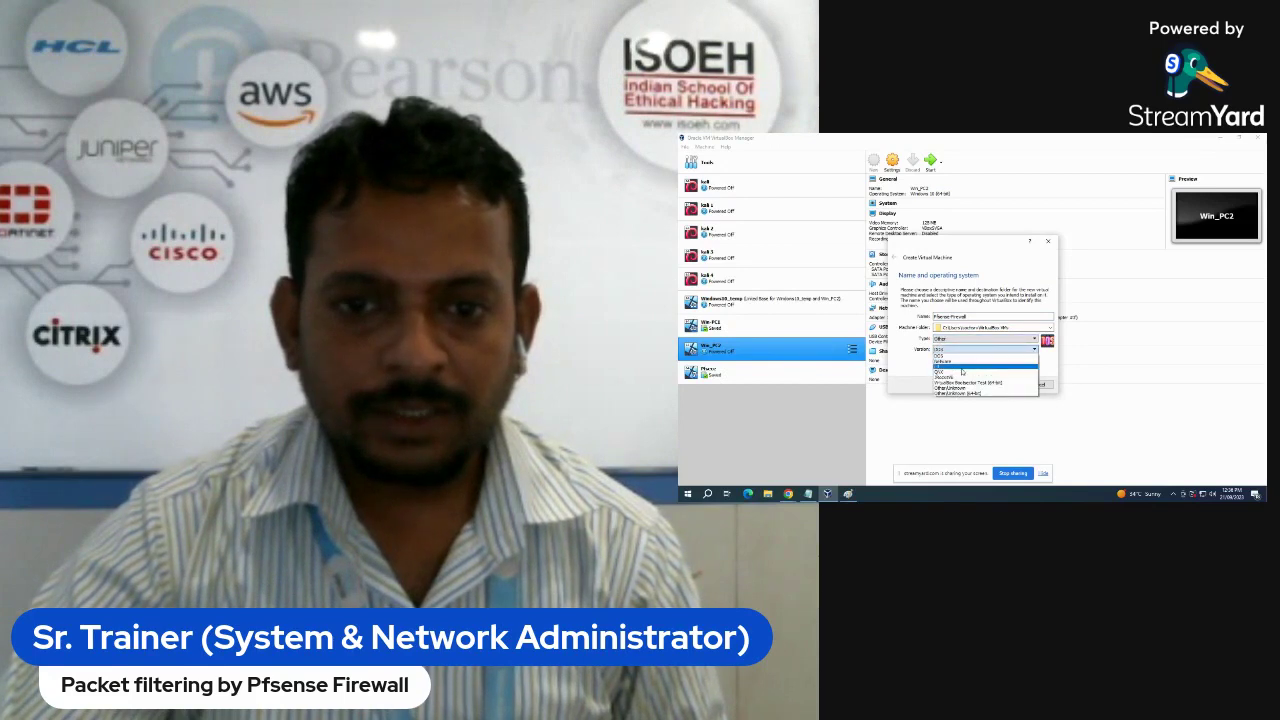
{"action": "left_click", "coordinate": [1008, 384]}
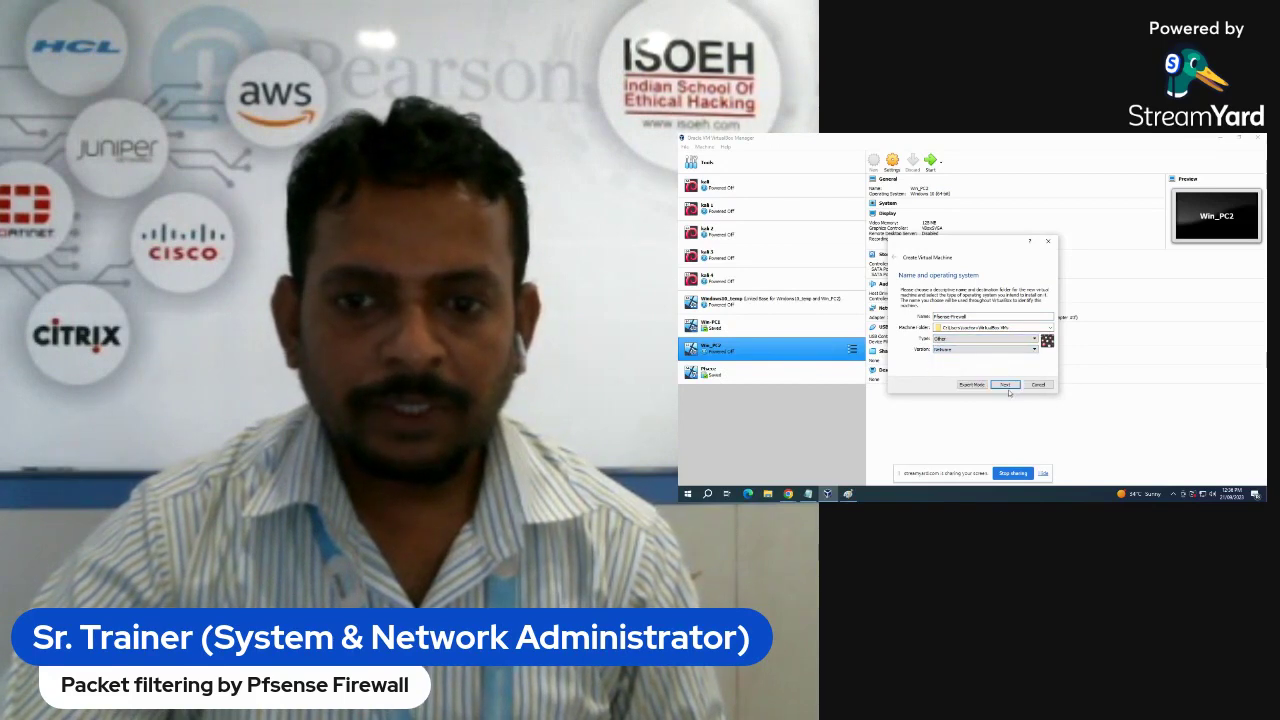
- Give it 2048 MB of memory and a 4 GB dynamically allocated VDI disk
{"action": "left_click", "coordinate": [1006, 385]}
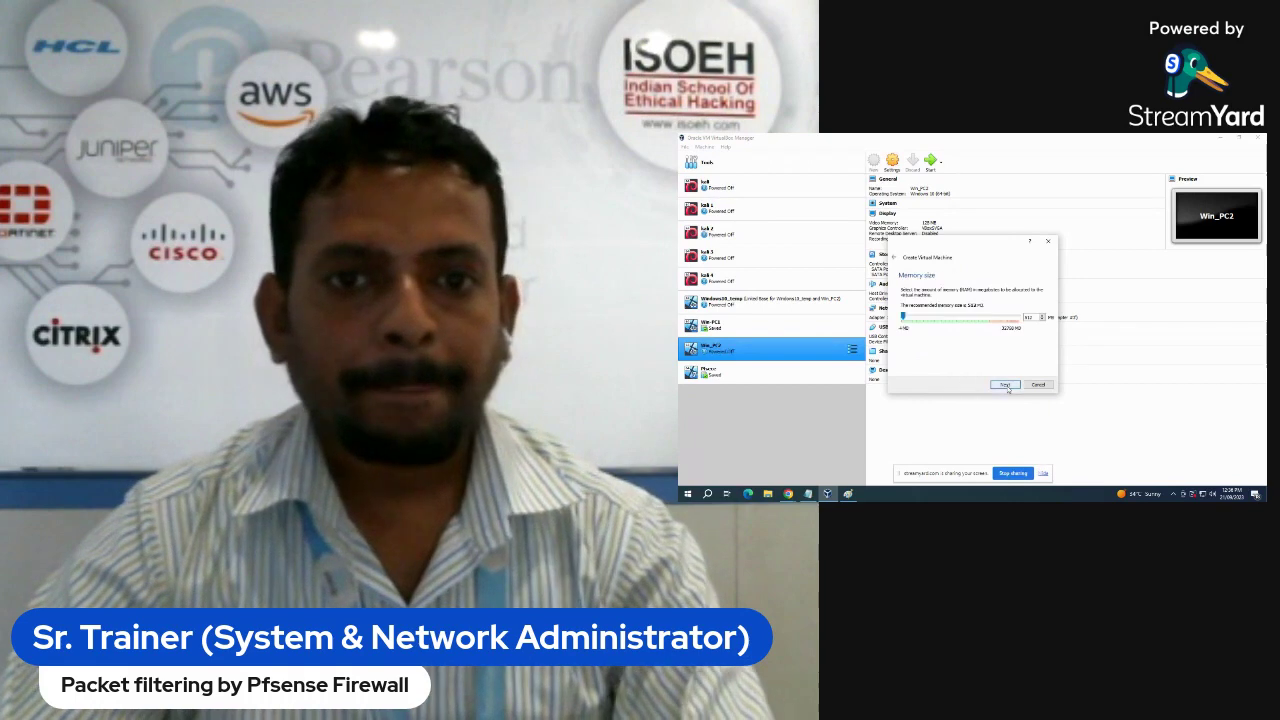
{"action": "type", "text": "2048"}
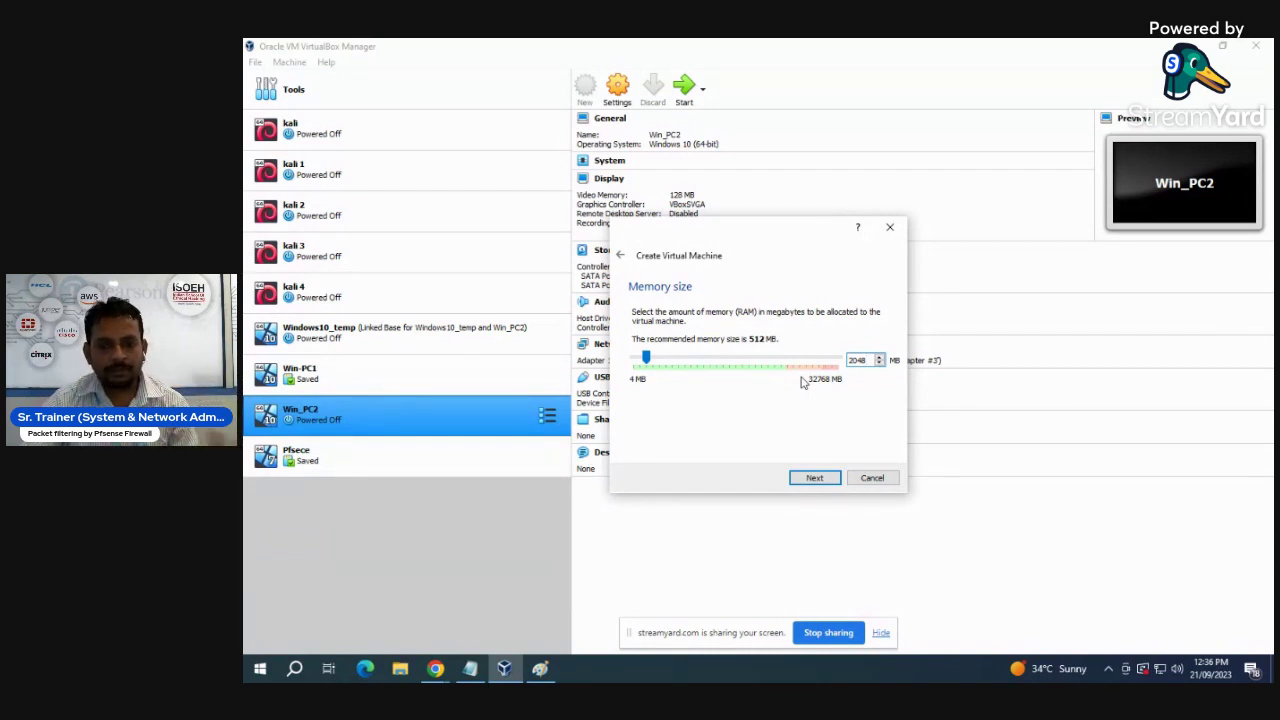
{"action": "left_click", "coordinate": [815, 477]}
{"action": "left_click", "coordinate": [815, 478]}
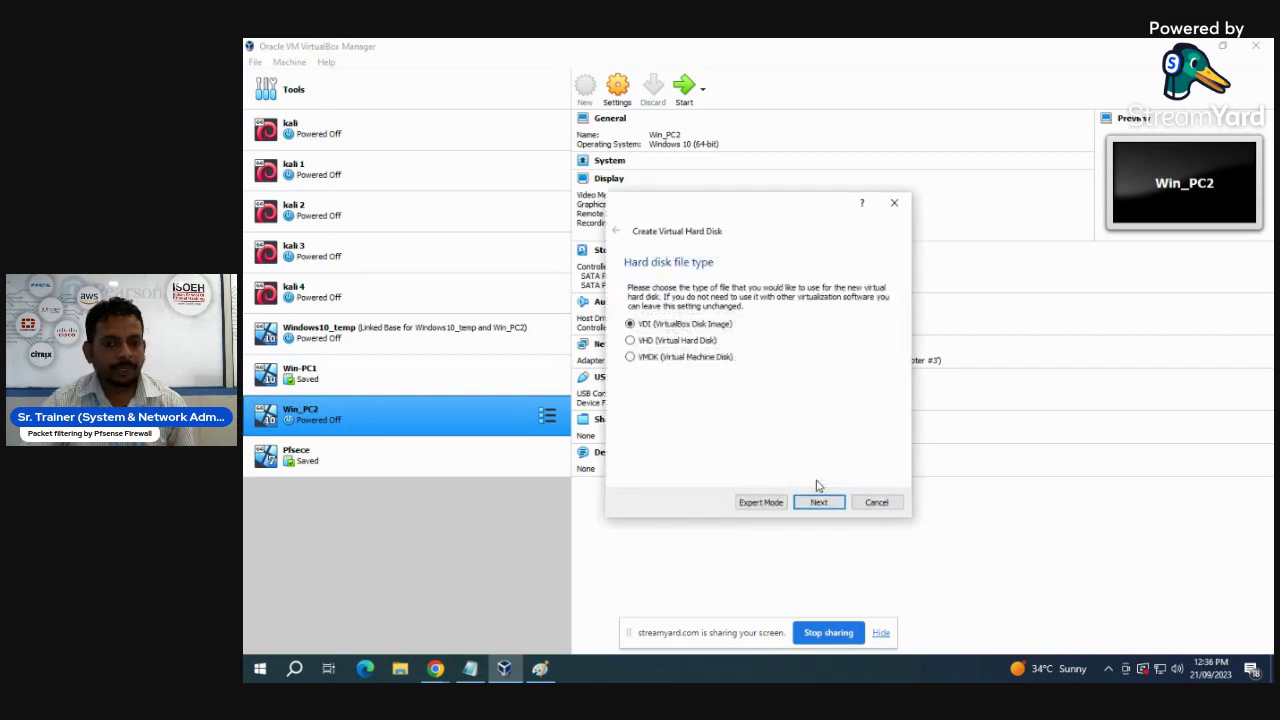
{"action": "left_click", "coordinate": [818, 503]}
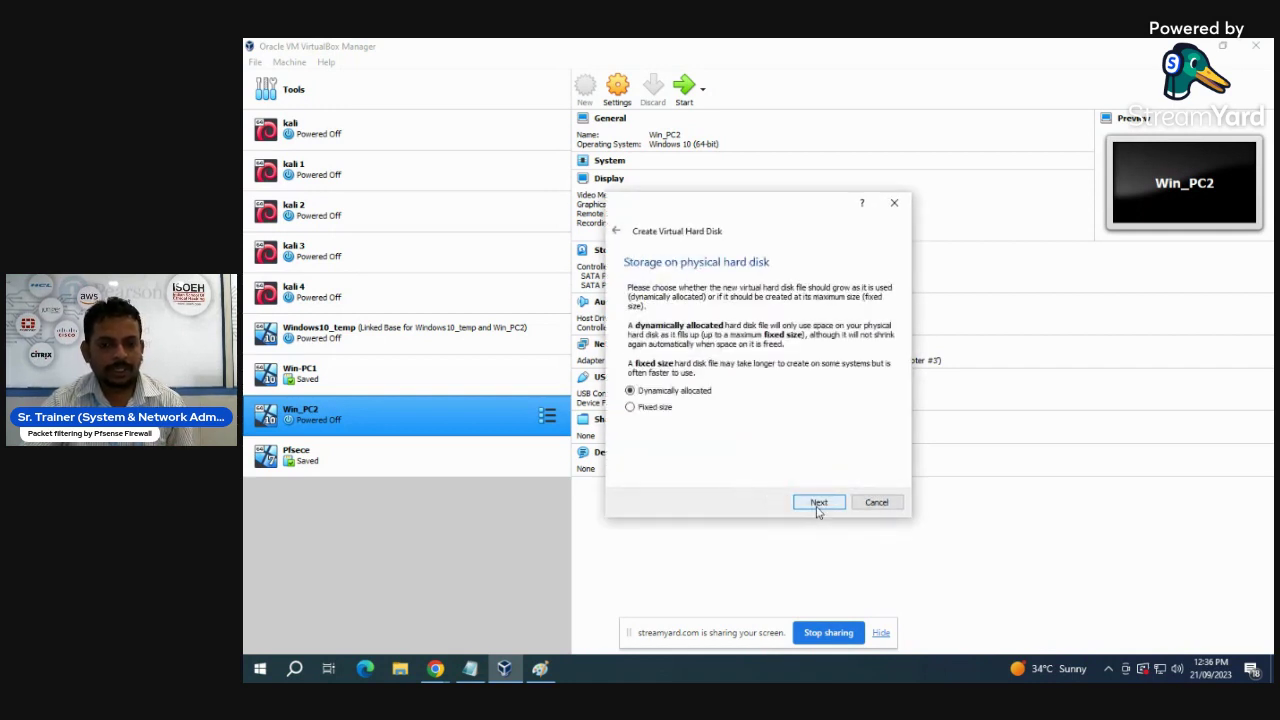
{"action": "left_click", "coordinate": [818, 503]}
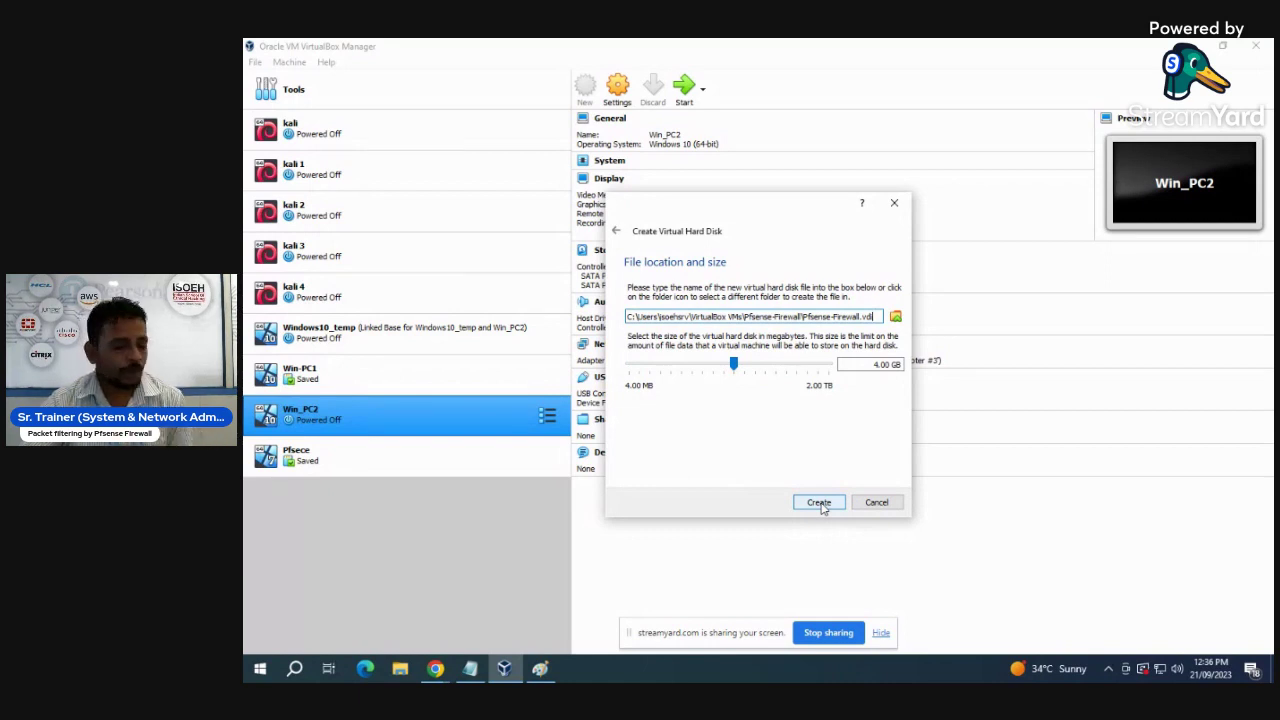
{"action": "left_click", "coordinate": [819, 503]}
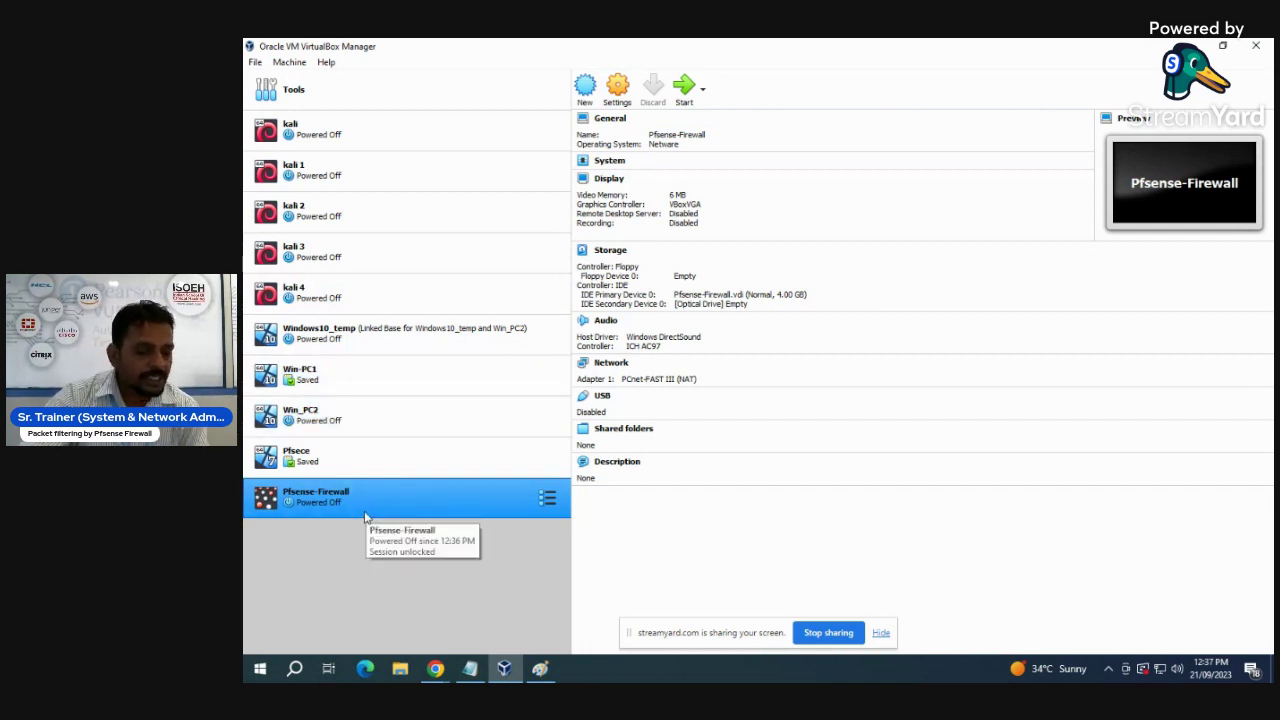
- In Pfsense-Firewall's network settings, attach Adapter 1 as a bridged adapter
{"action": "left_click", "coordinate": [620, 90]}
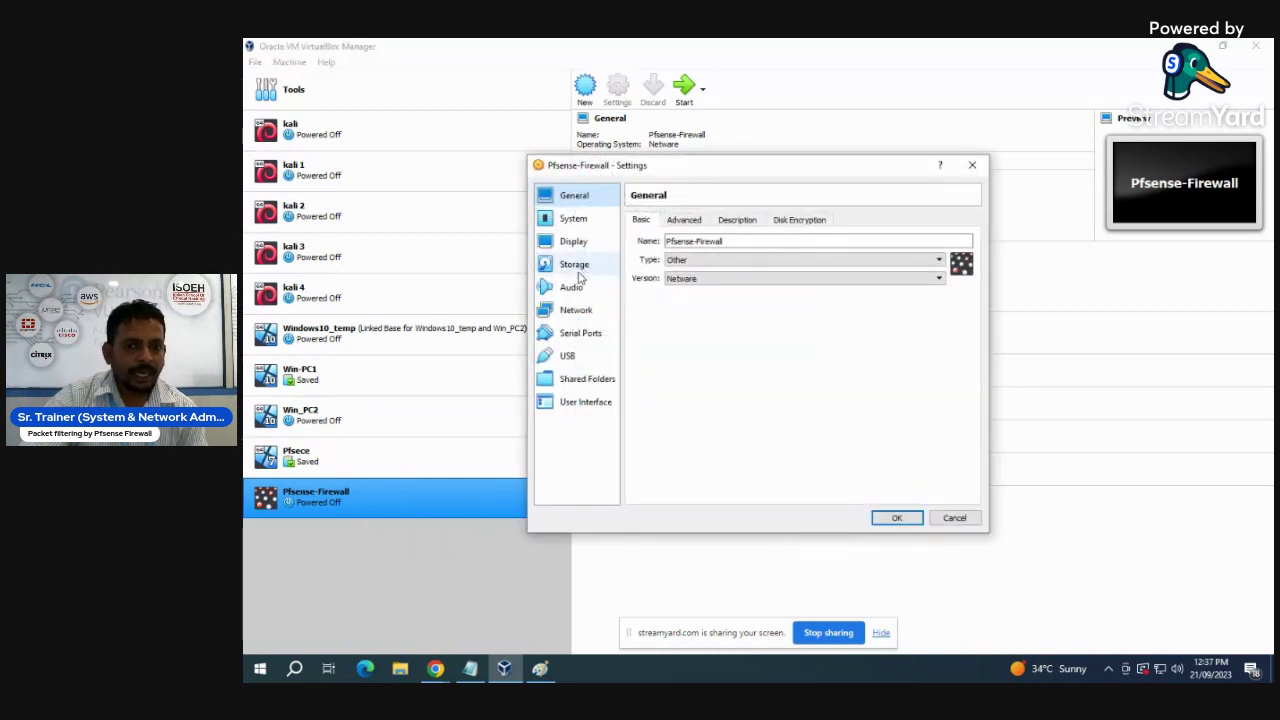
{"action": "left_click", "coordinate": [576, 310]}
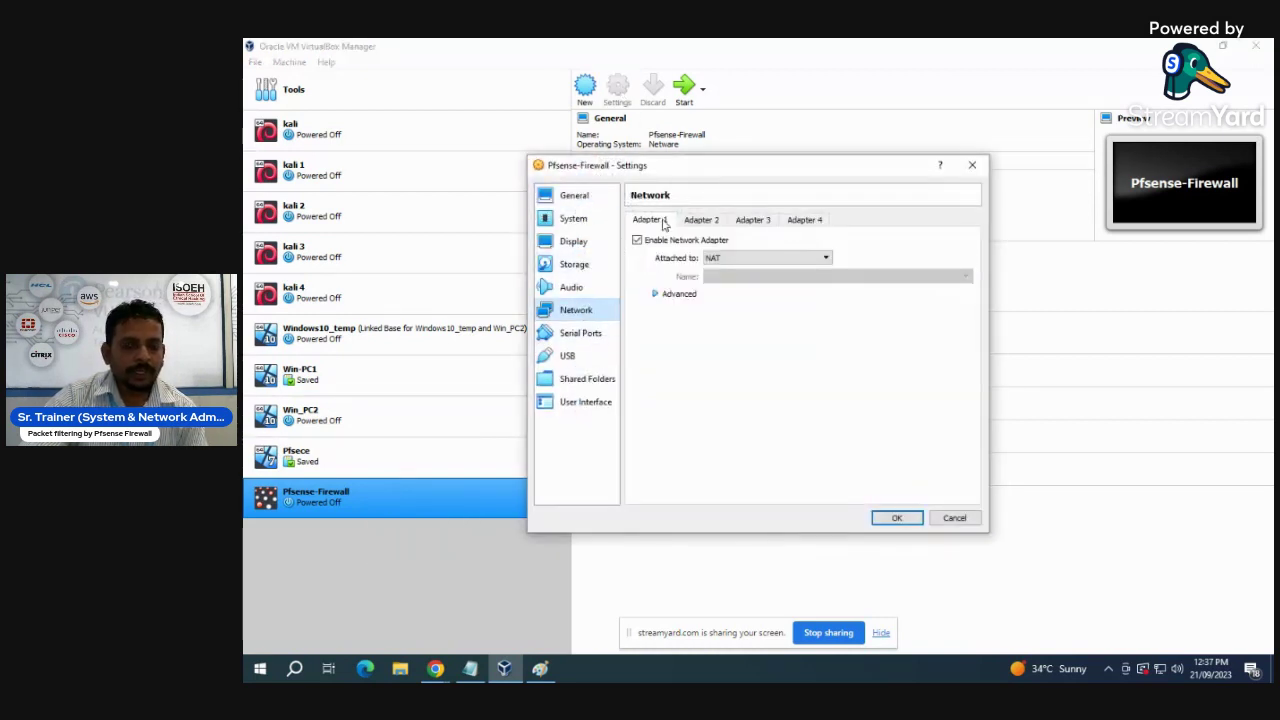
{"action": "left_click", "coordinate": [720, 258]}
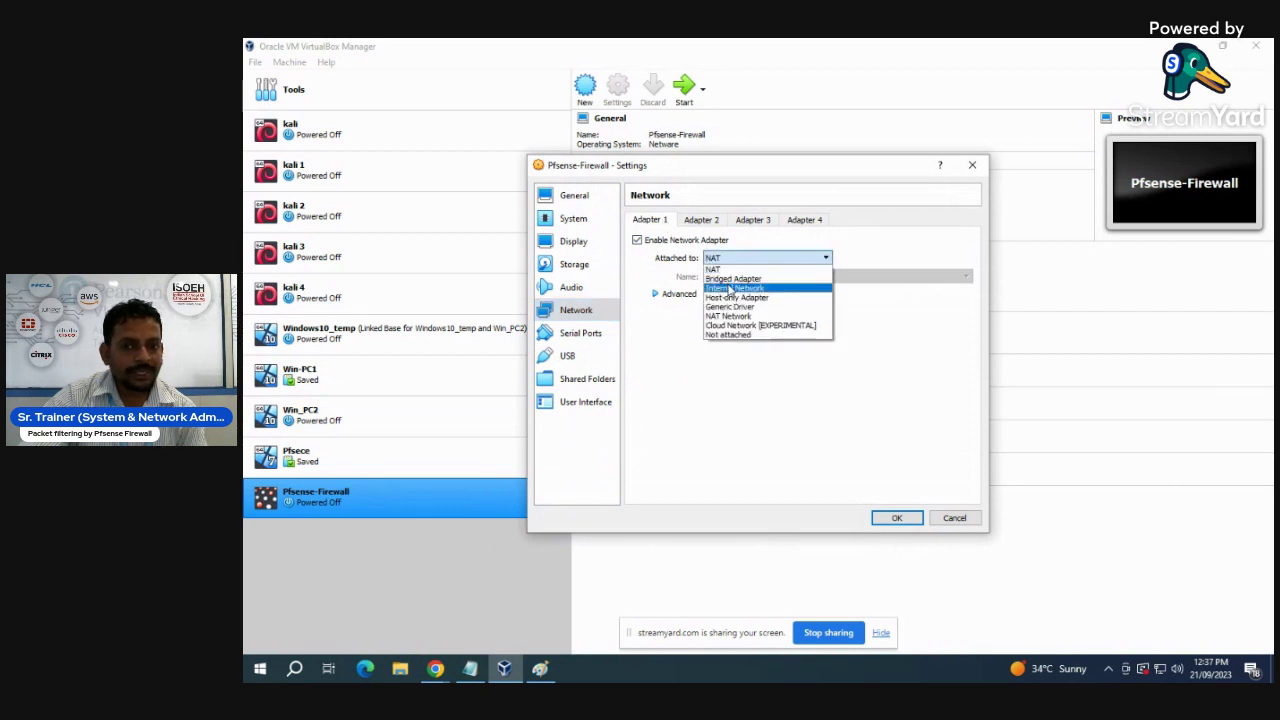
{"action": "left_click", "coordinate": [726, 278]}
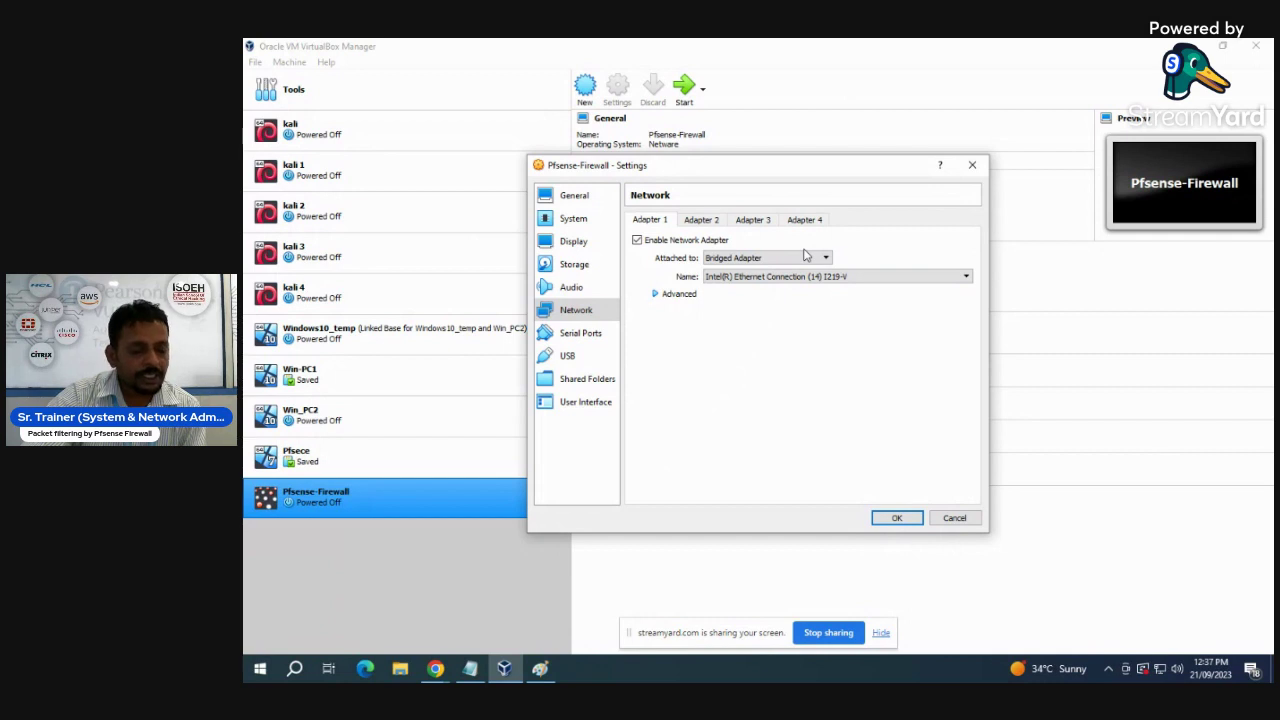
- Enable Adapter 2 as a host-only adapter on the LAN host-only network
{"action": "left_click", "coordinate": [713, 224]}
{"action": "left_click", "coordinate": [640, 241]}
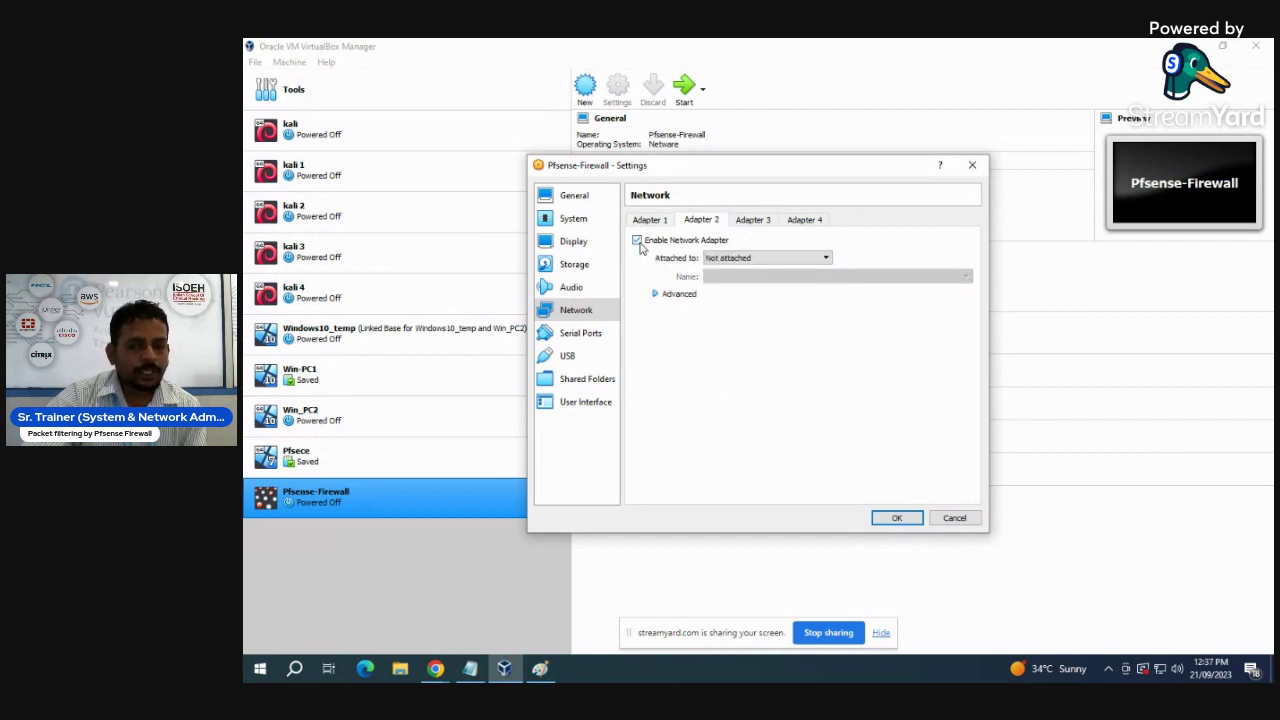
{"action": "left_click", "coordinate": [768, 261]}
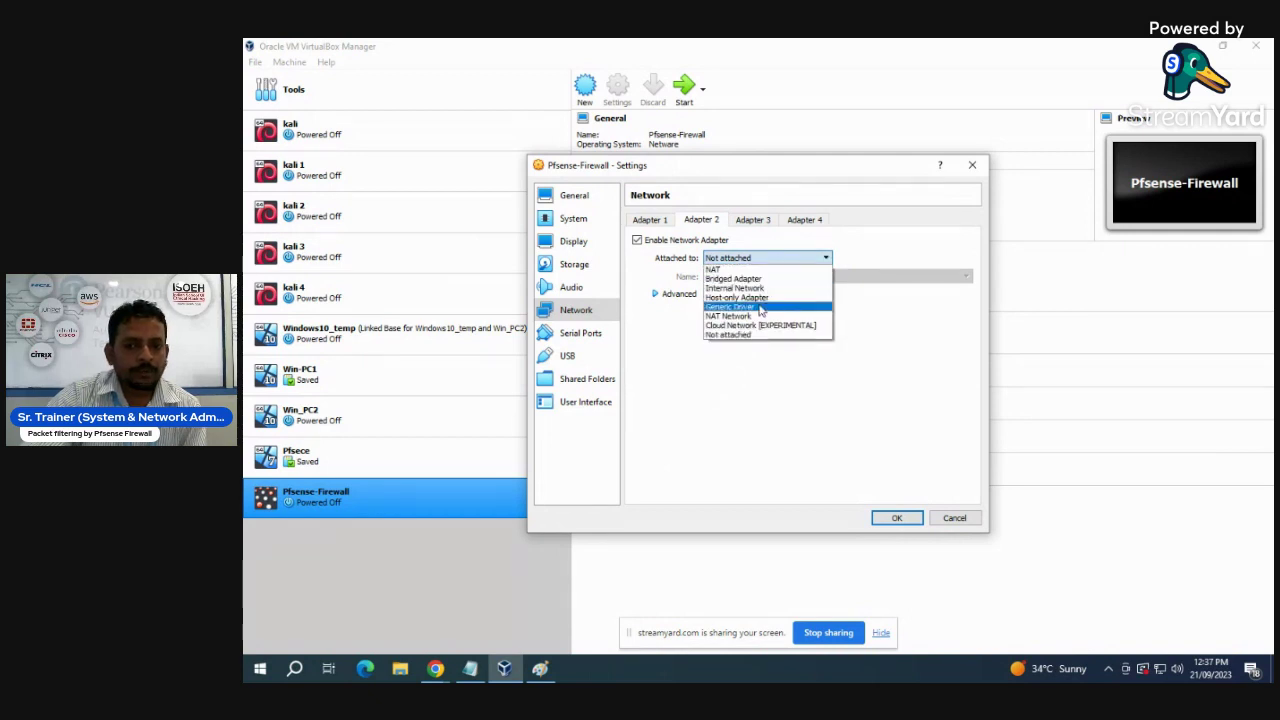
{"action": "left_click", "coordinate": [745, 298]}
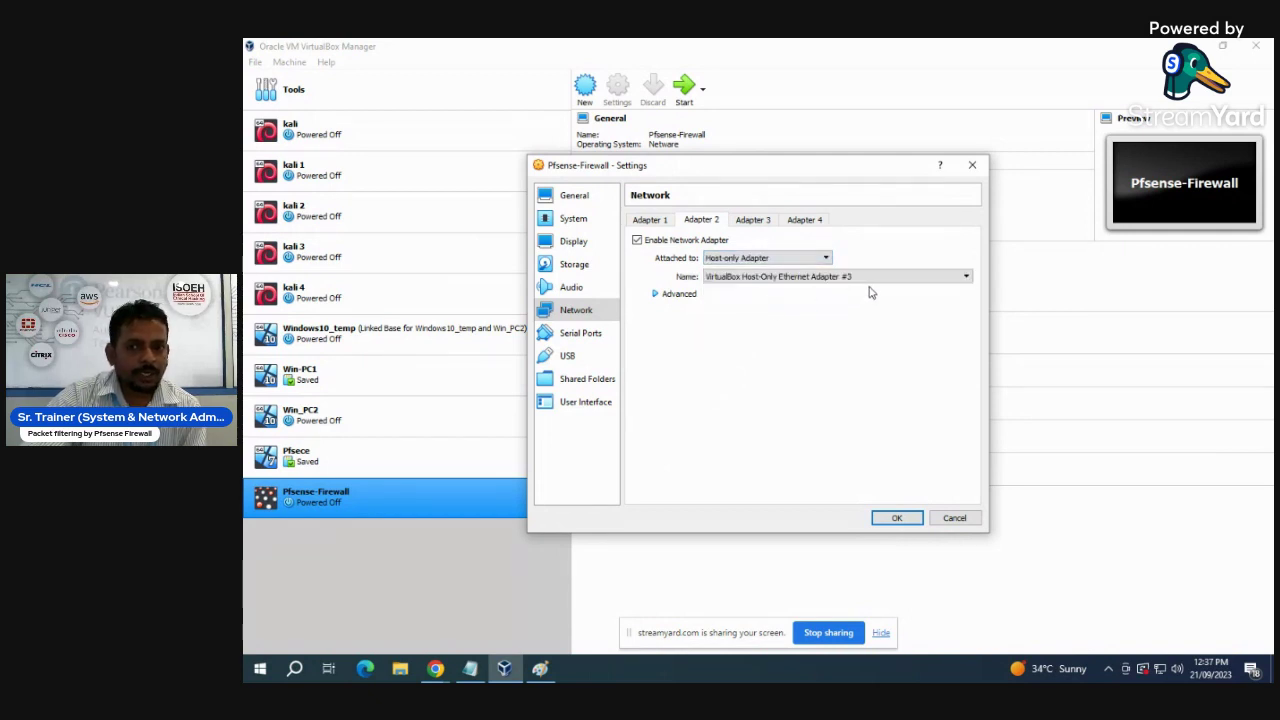
{"action": "left_click", "coordinate": [872, 279]}
{"action": "left_click", "coordinate": [850, 325]}
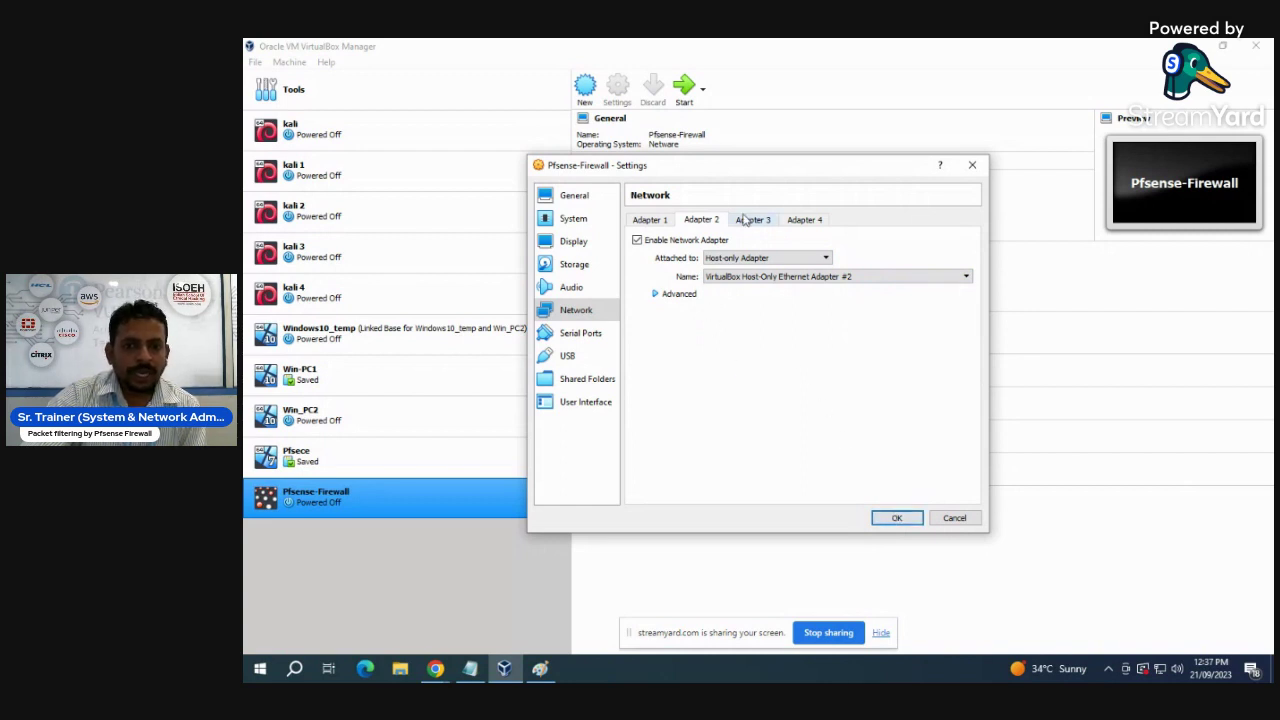
- Enable Adapter 3 as a host-only adapter and save the network settings
{"action": "left_click", "coordinate": [745, 222]}
{"action": "left_click", "coordinate": [637, 240]}
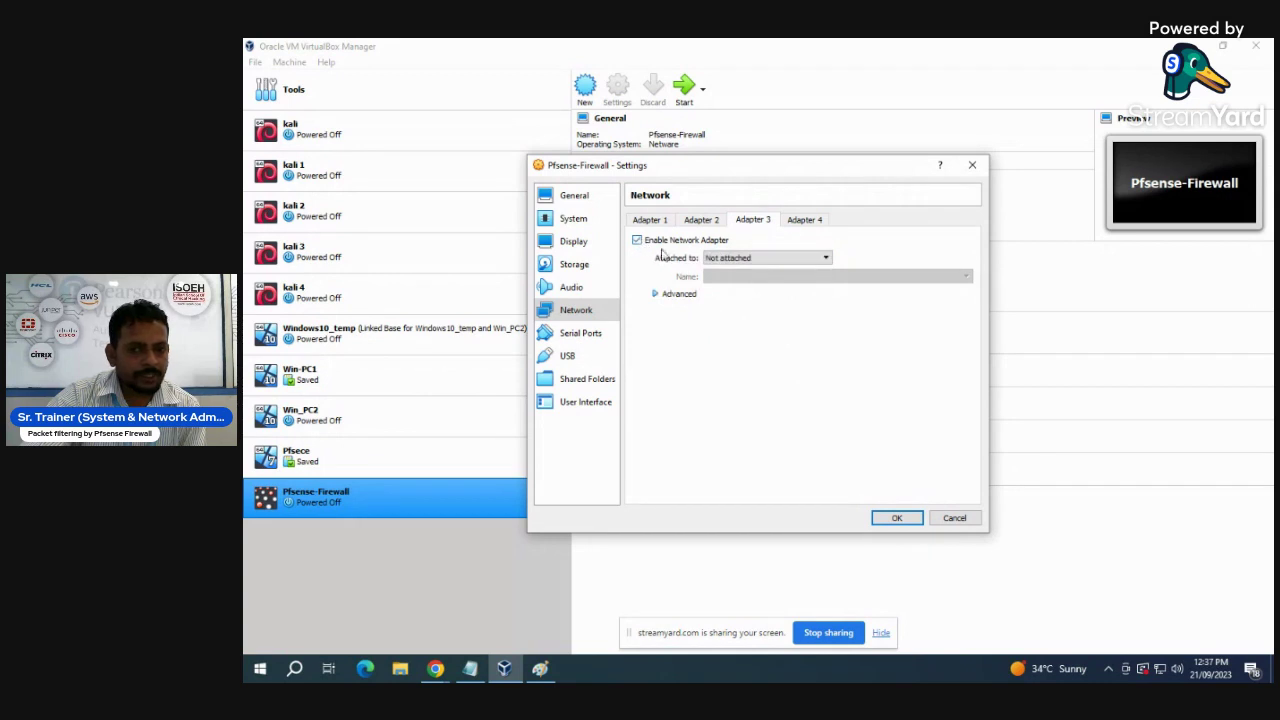
{"action": "left_click", "coordinate": [766, 262]}
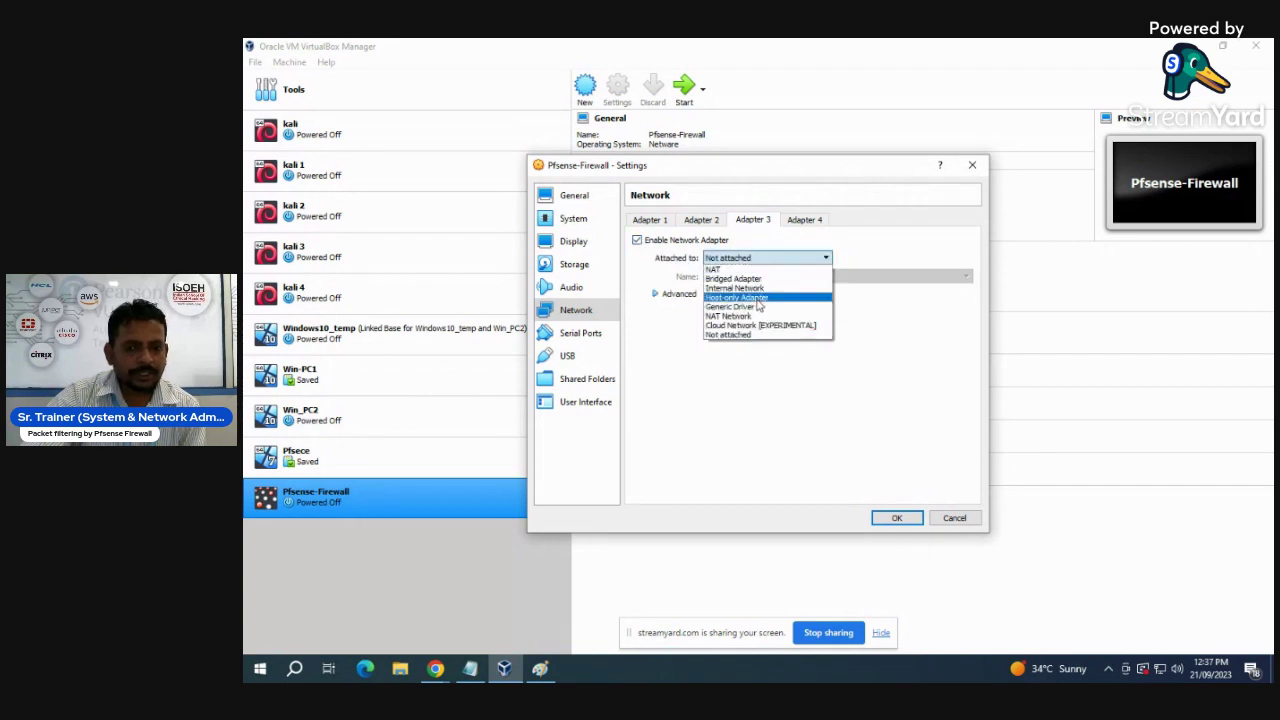
{"action": "left_click", "coordinate": [760, 297]}
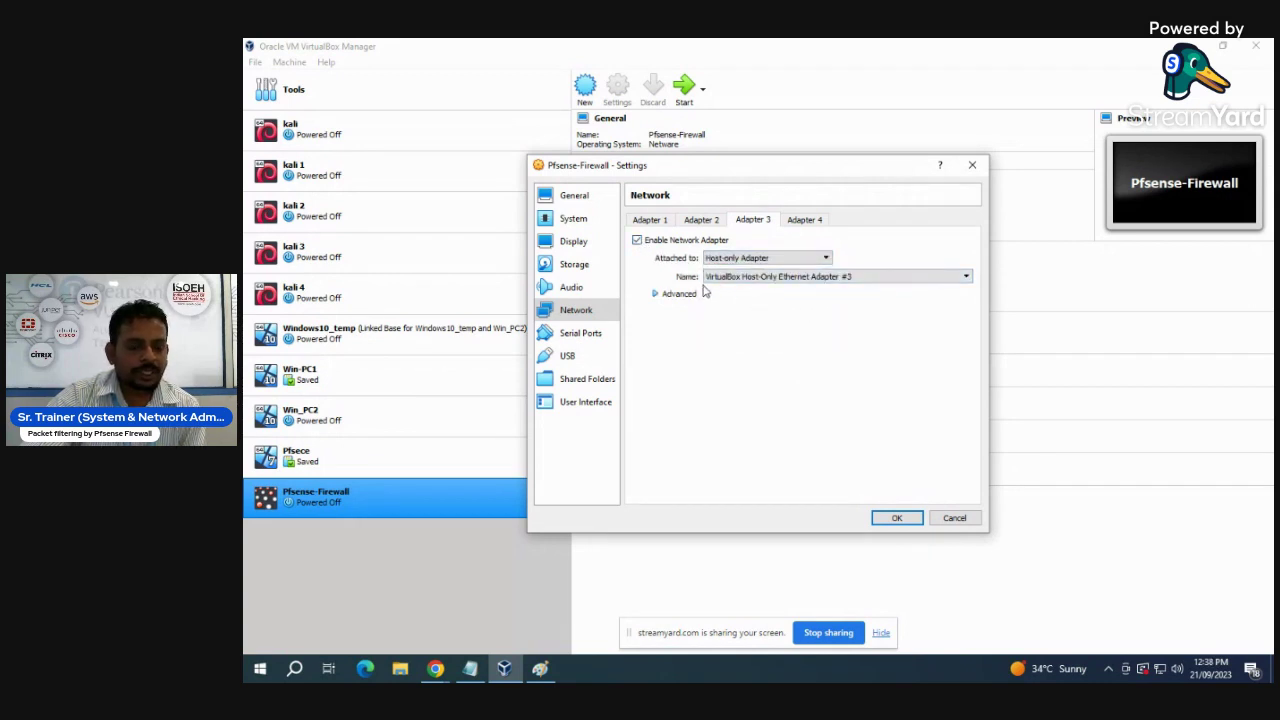
{"action": "left_click", "coordinate": [896, 518]}
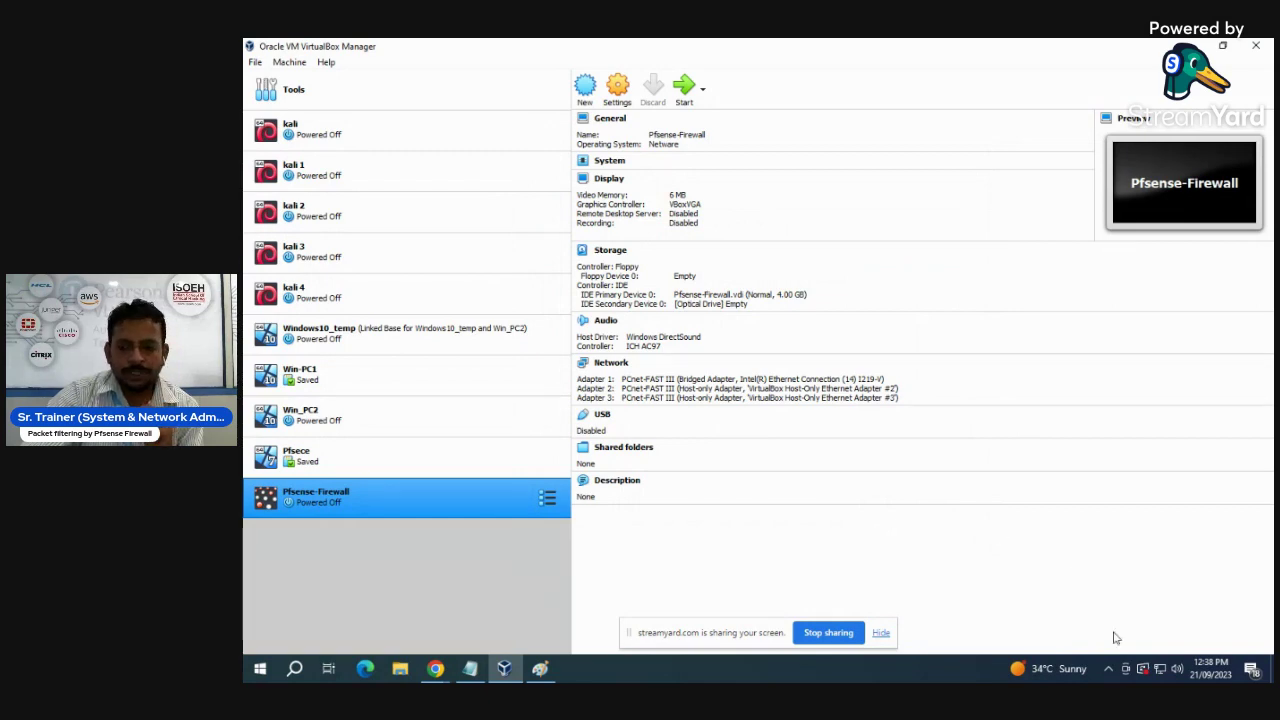
- Open the host's network adapter list from Network & Internet Ethernet settings
{"action": "right_click", "coordinate": [1160, 668]}
{"action": "left_click", "coordinate": [1158, 653]}
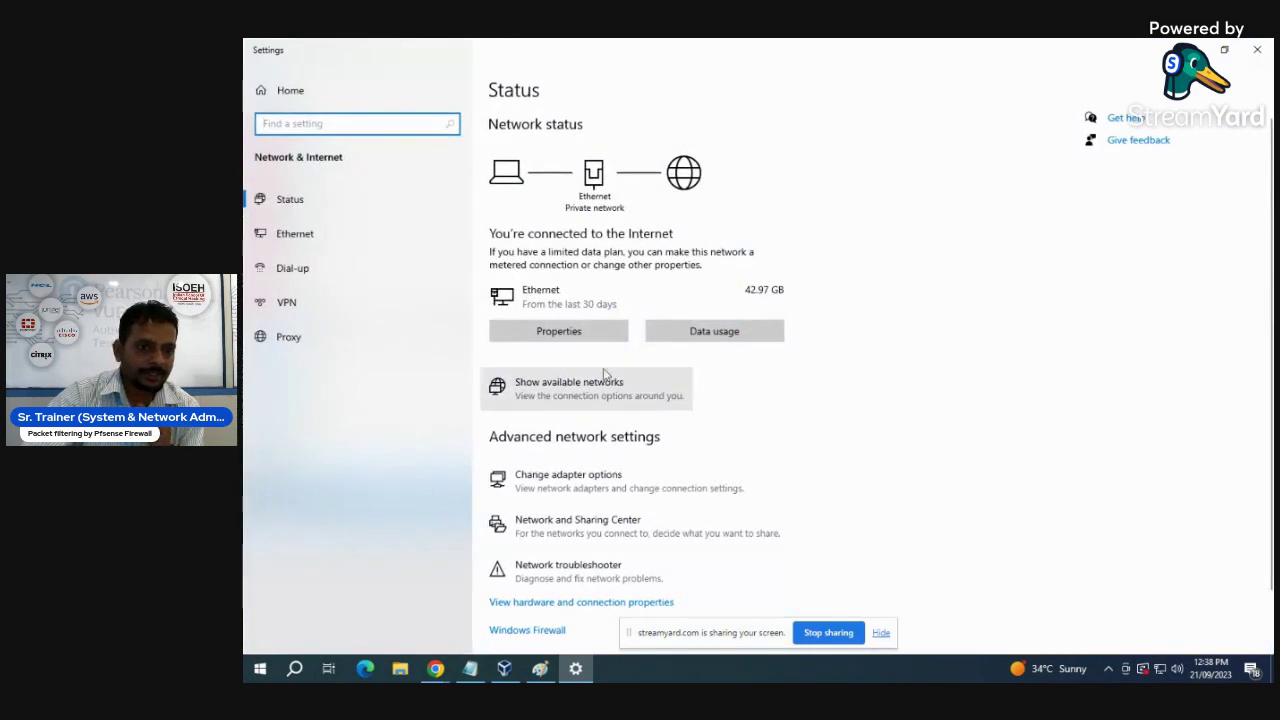
{"action": "left_click", "coordinate": [296, 236]}
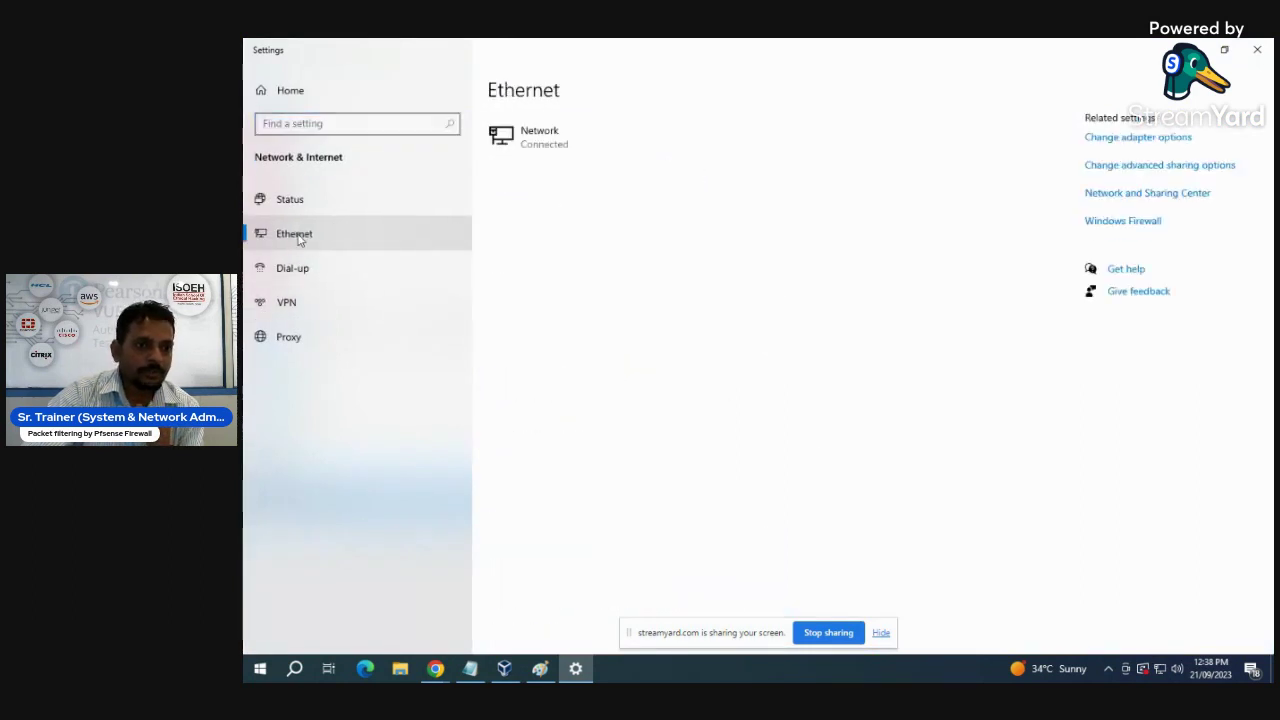
{"action": "left_click", "coordinate": [1130, 142]}
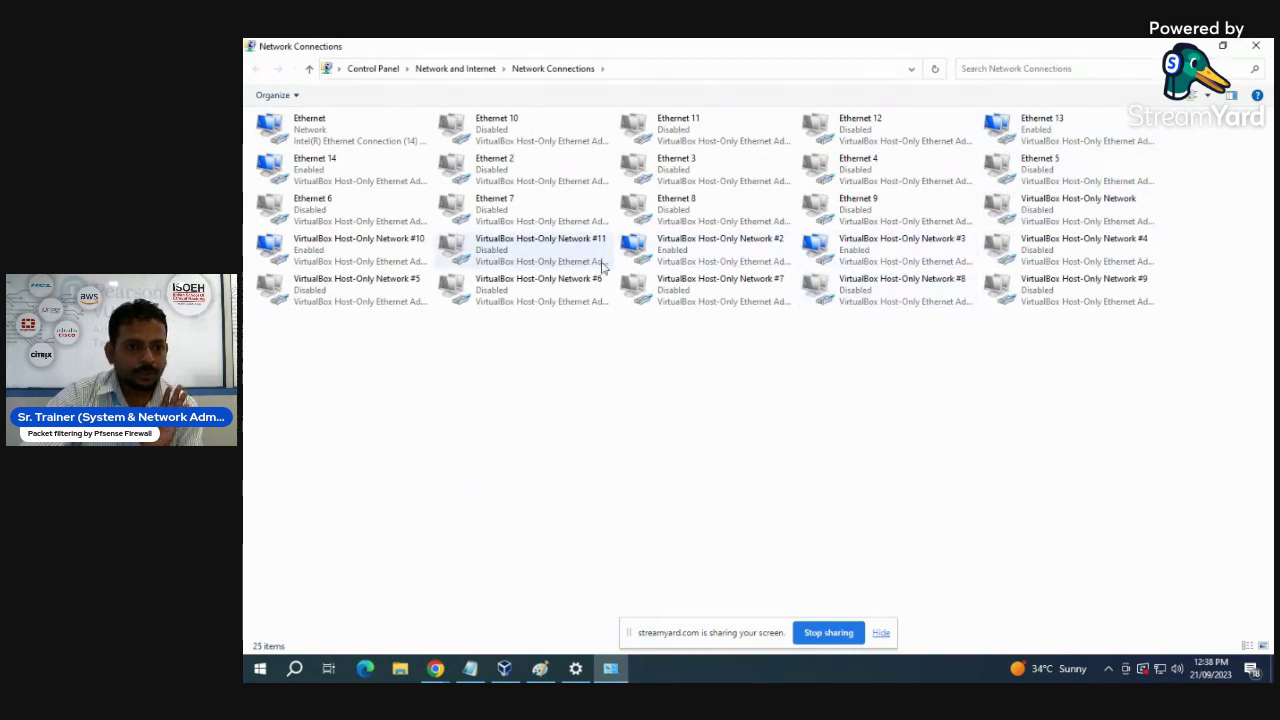
- Disable VirtualBox Host-Only Network #10 and Ethernet 13, then return to VirtualBox
{"action": "right_click", "coordinate": [312, 252]}
{"action": "left_click", "coordinate": [350, 256]}
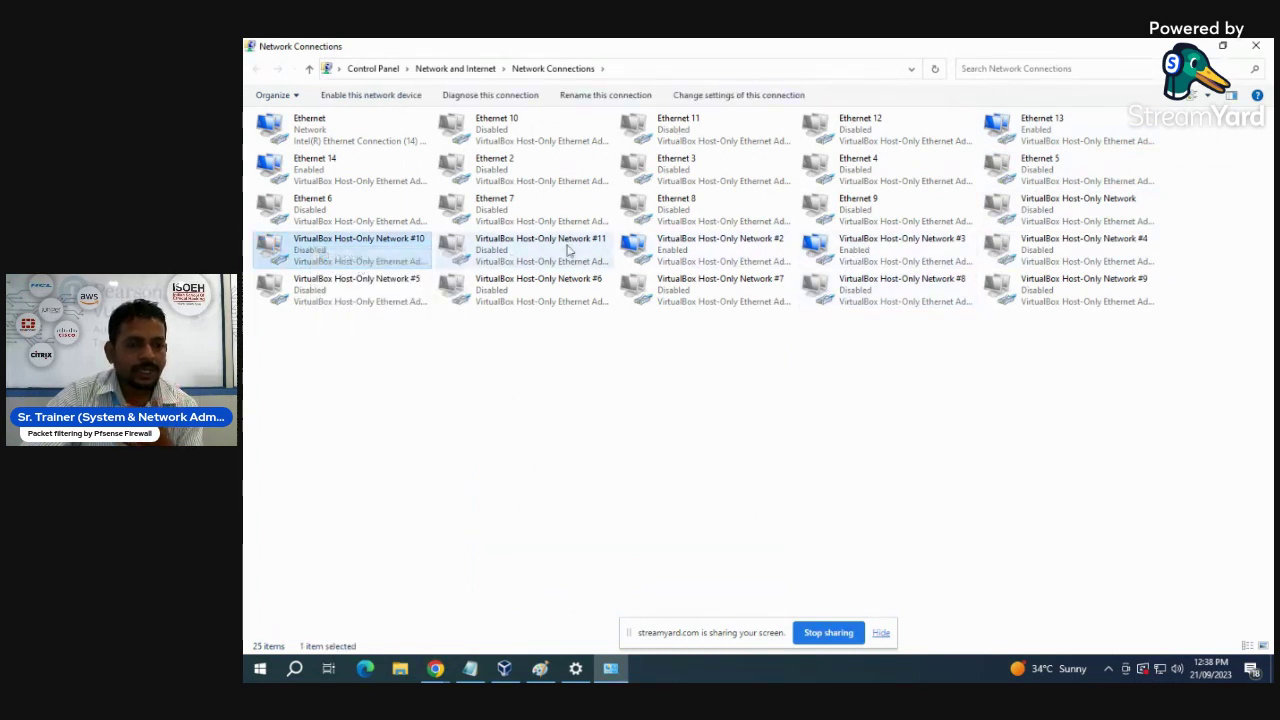
{"action": "right_click", "coordinate": [1022, 126]}
{"action": "left_click", "coordinate": [1048, 136]}
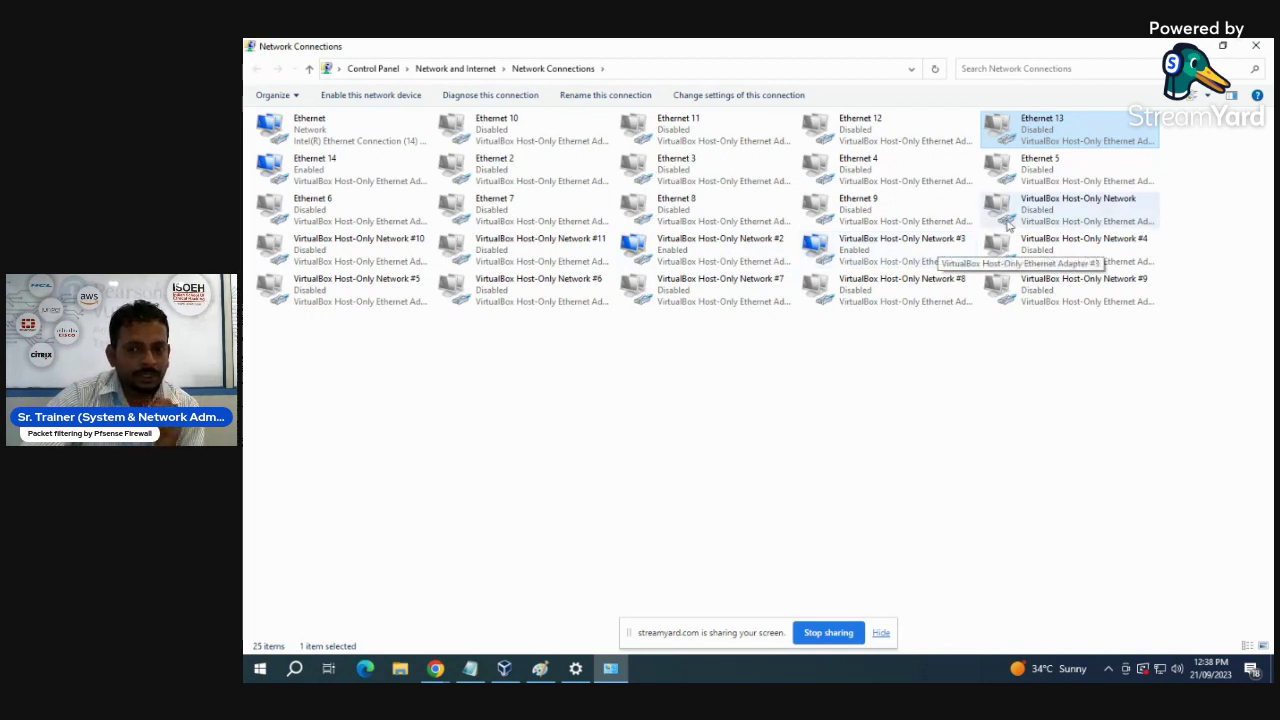
{"action": "left_click", "coordinate": [1190, 46]}
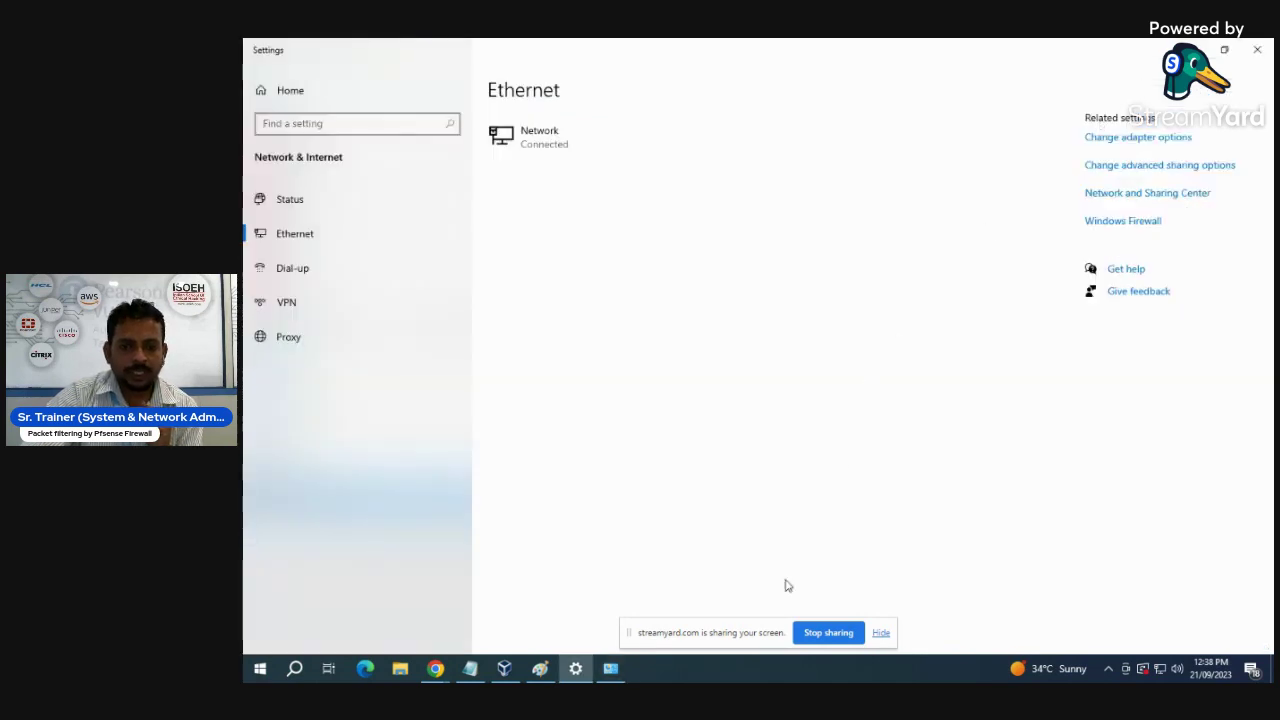
{"action": "left_click", "coordinate": [514, 676]}
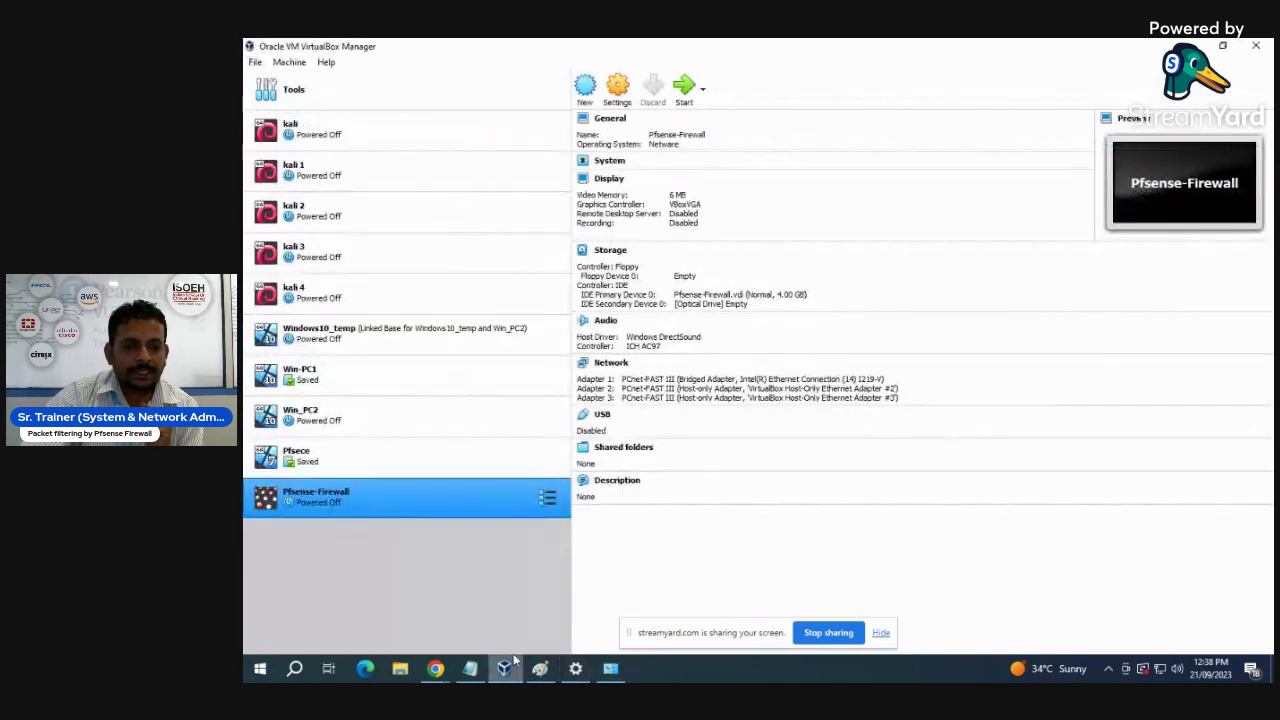
- Mount pfSense-CE-2.6.0-RELEASE-amd64.iso on the empty IDE optical drive, save, and start Pfsense-Firewall
{"action": "left_click", "coordinate": [619, 90]}
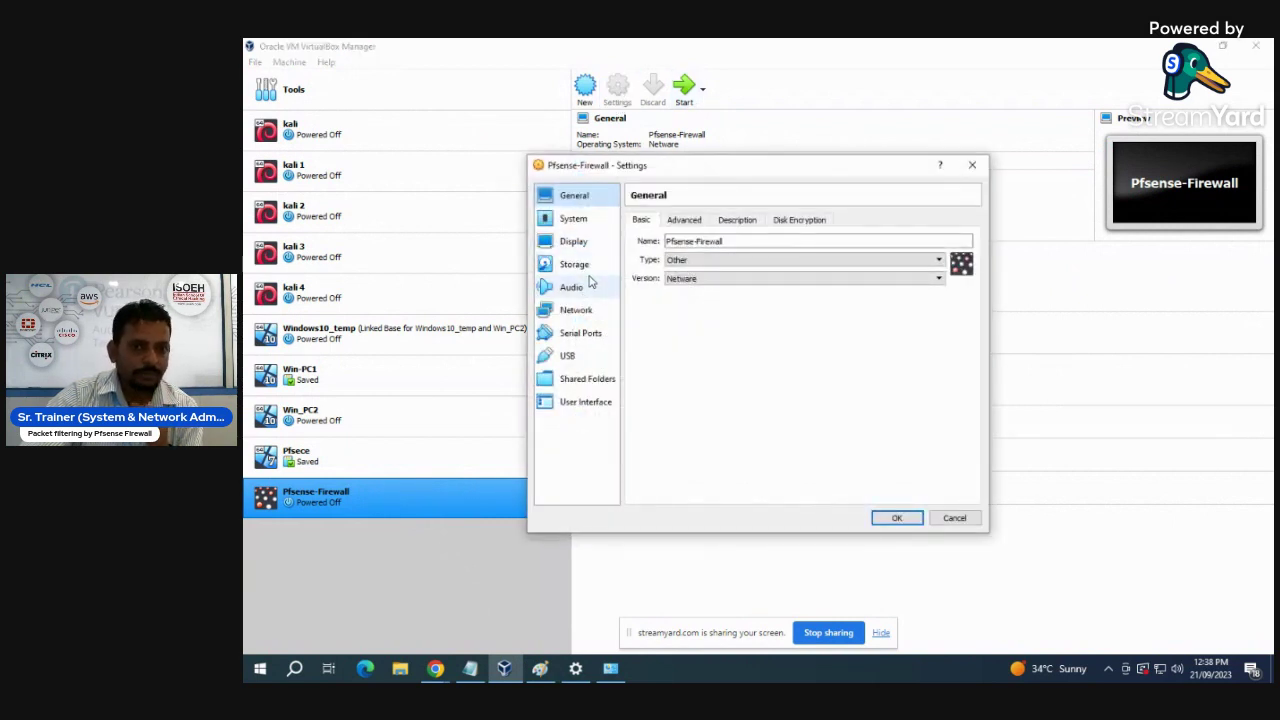
{"action": "left_click", "coordinate": [576, 264]}
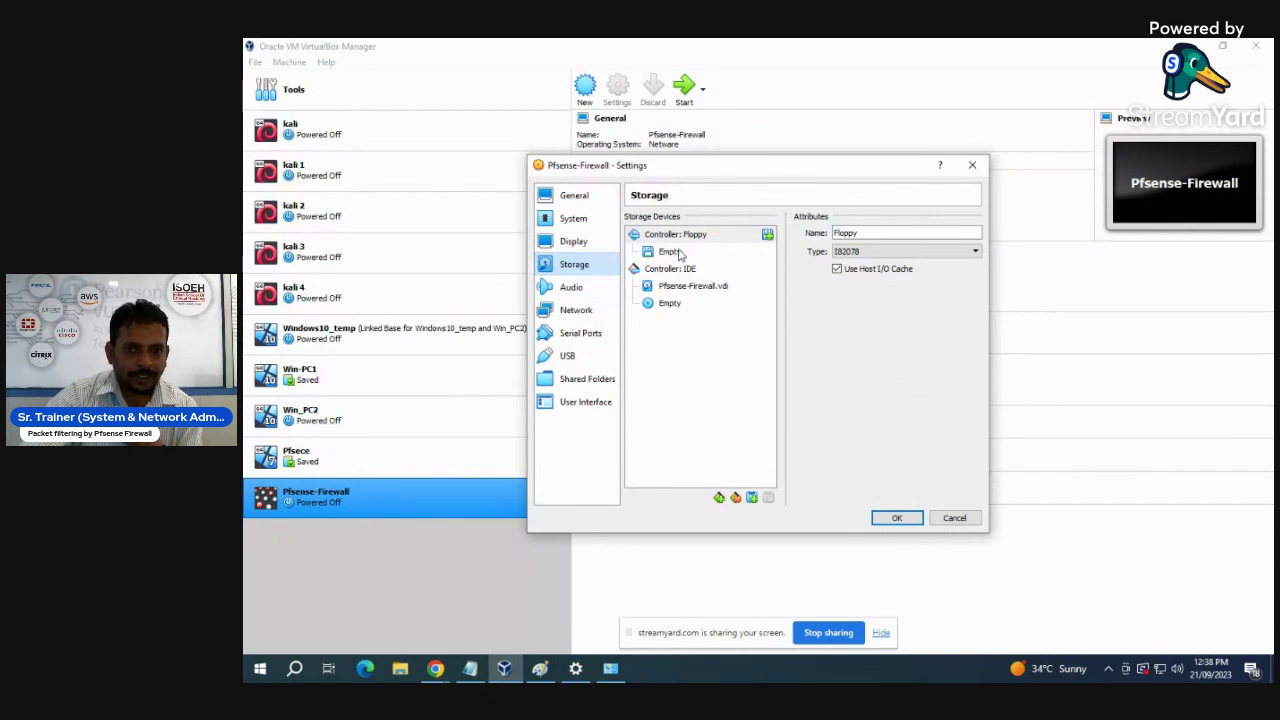
{"action": "left_click", "coordinate": [674, 306]}
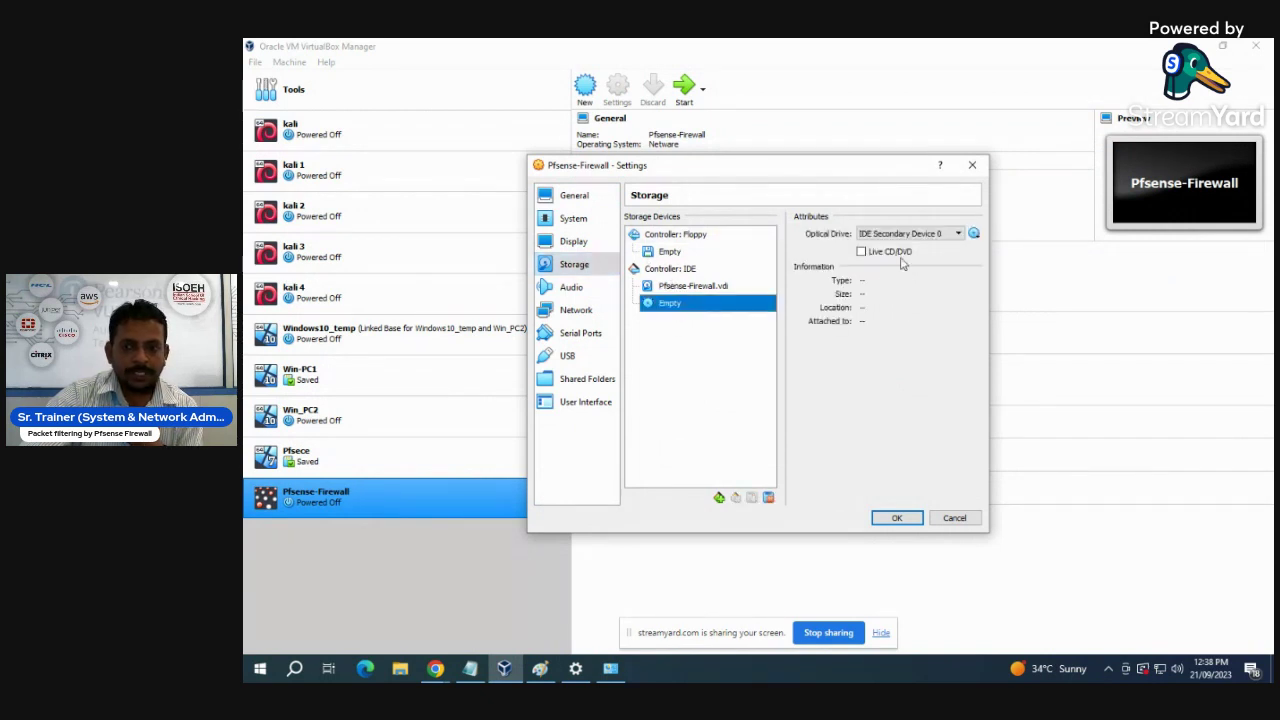
{"action": "left_click", "coordinate": [974, 233]}
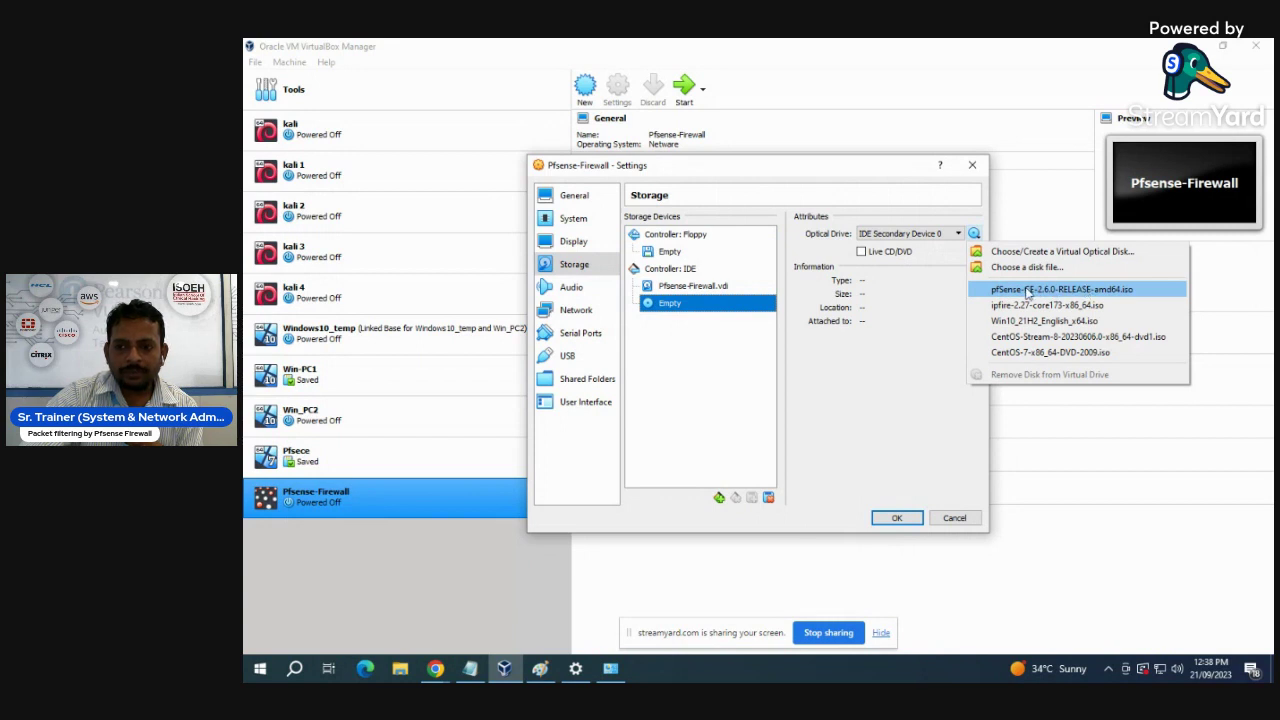
{"action": "left_click", "coordinate": [1044, 293]}
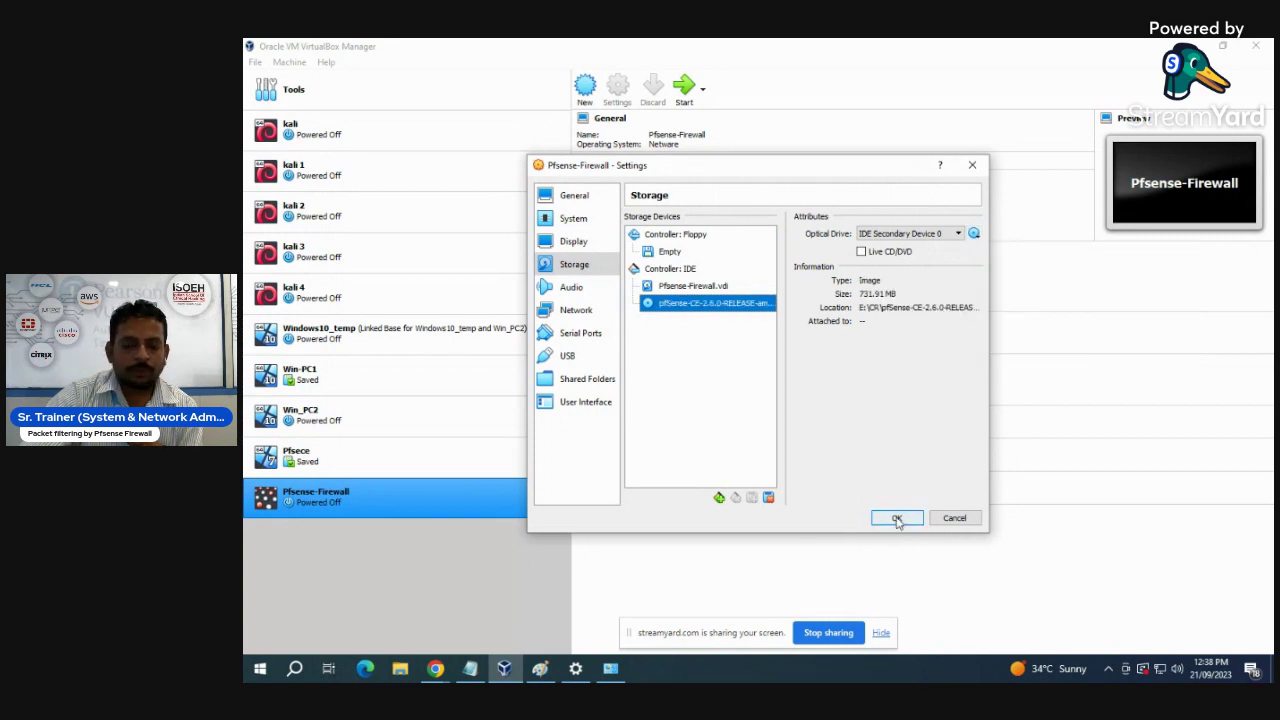
{"action": "left_click", "coordinate": [897, 517]}
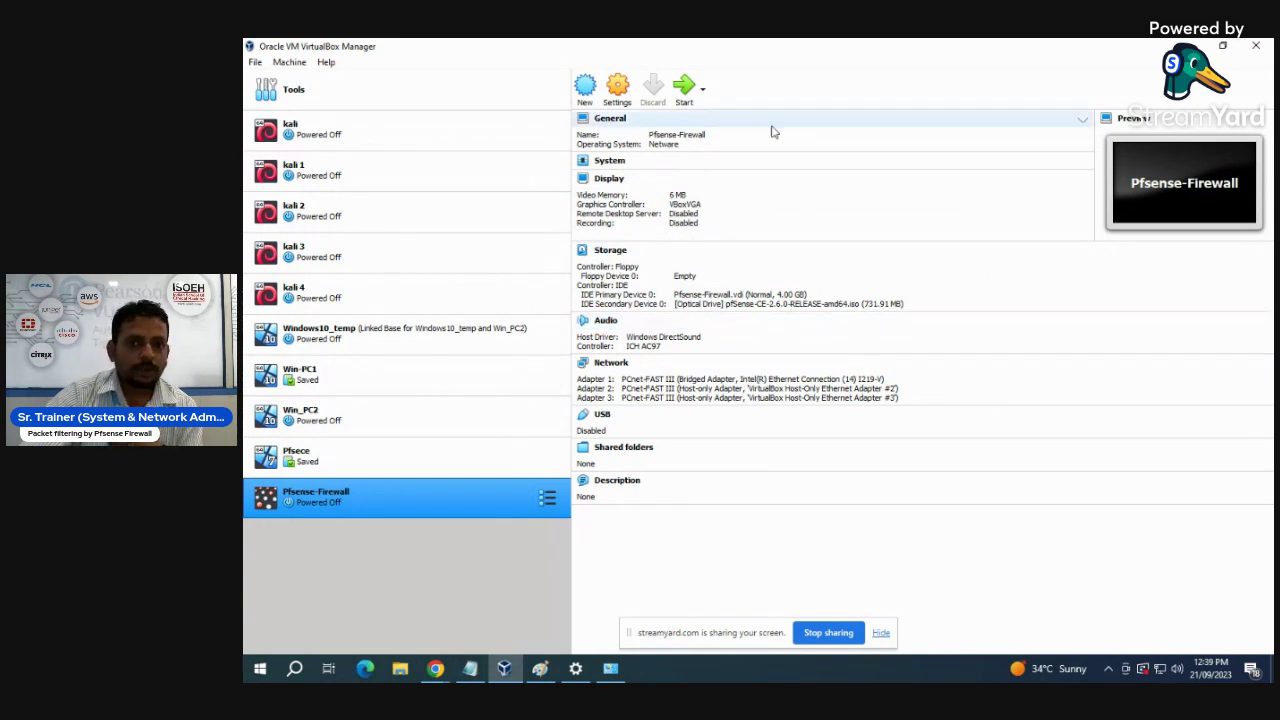
{"action": "left_click", "coordinate": [686, 90]}
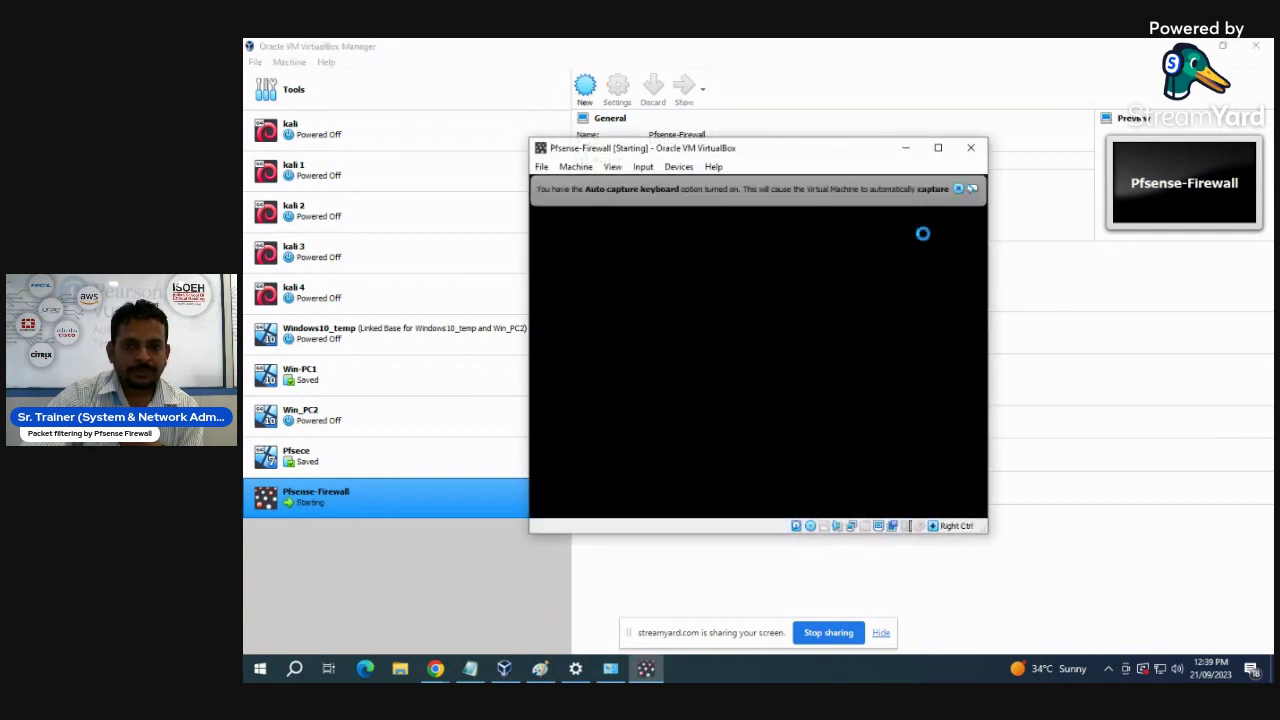
- Dismiss the keyboard capture notice and switch the VM window to an enlarged scaled display
{"action": "left_click", "coordinate": [960, 190]}
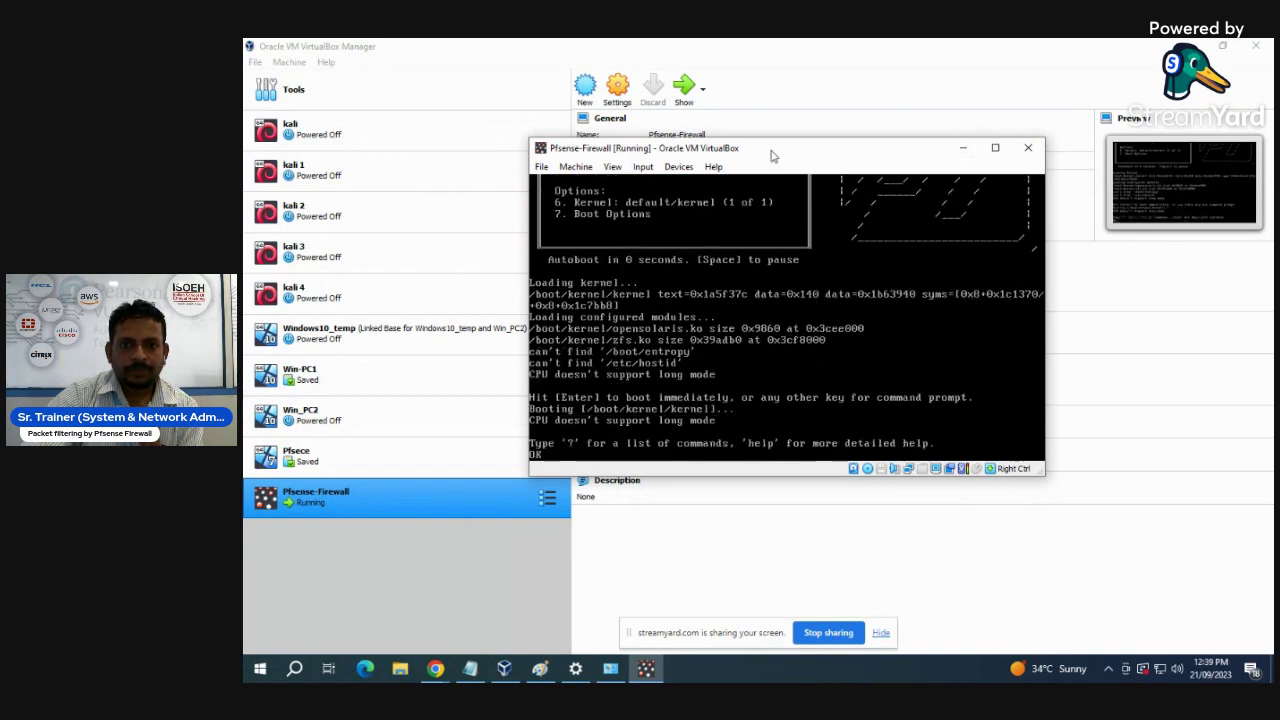
{"action": "left_click", "coordinate": [612, 166]}
{"action": "left_click", "coordinate": [628, 215]}
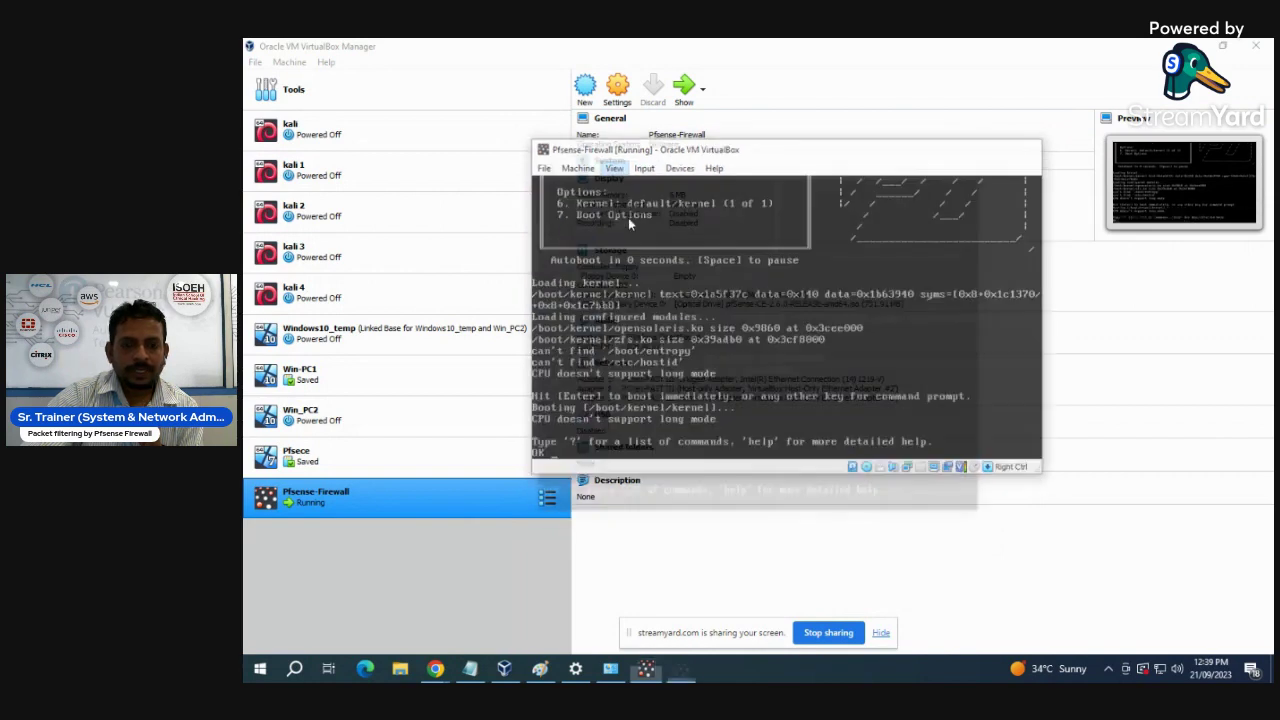
{"action": "left_click", "coordinate": [938, 162]}
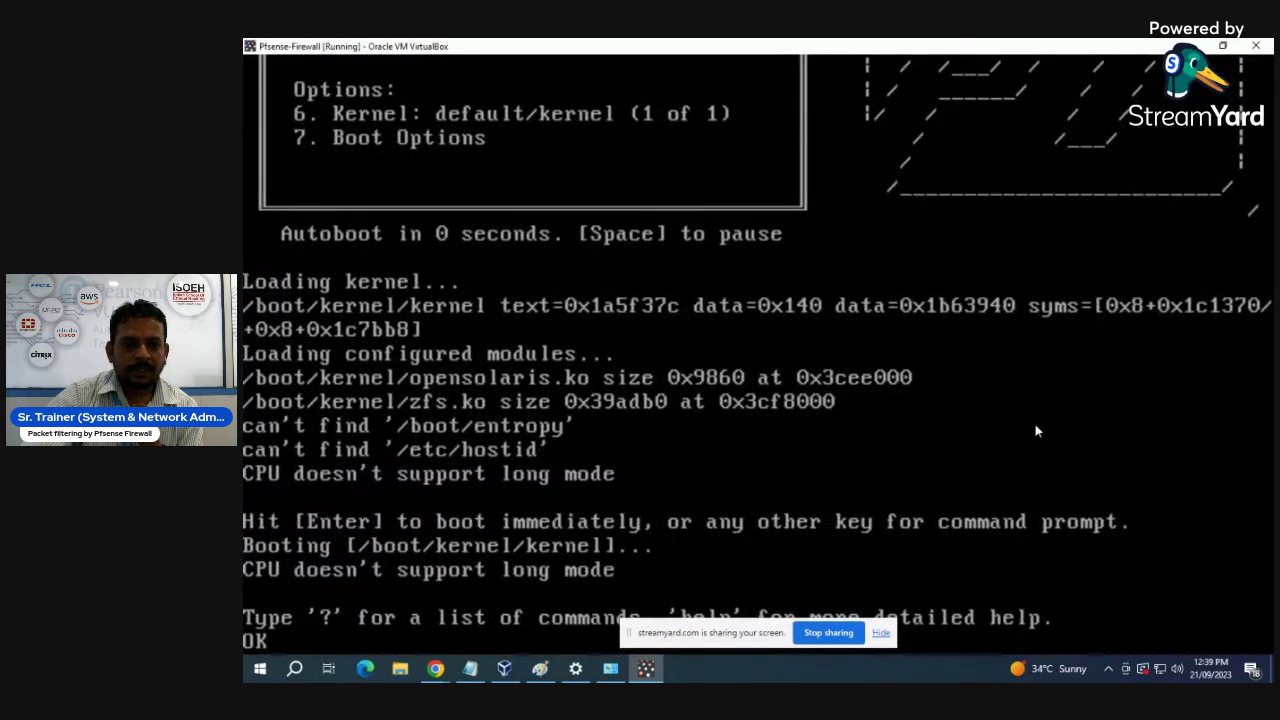
{"action": "left_click_drag", "start_coordinate": [714, 640], "coordinate": [882, 678]}
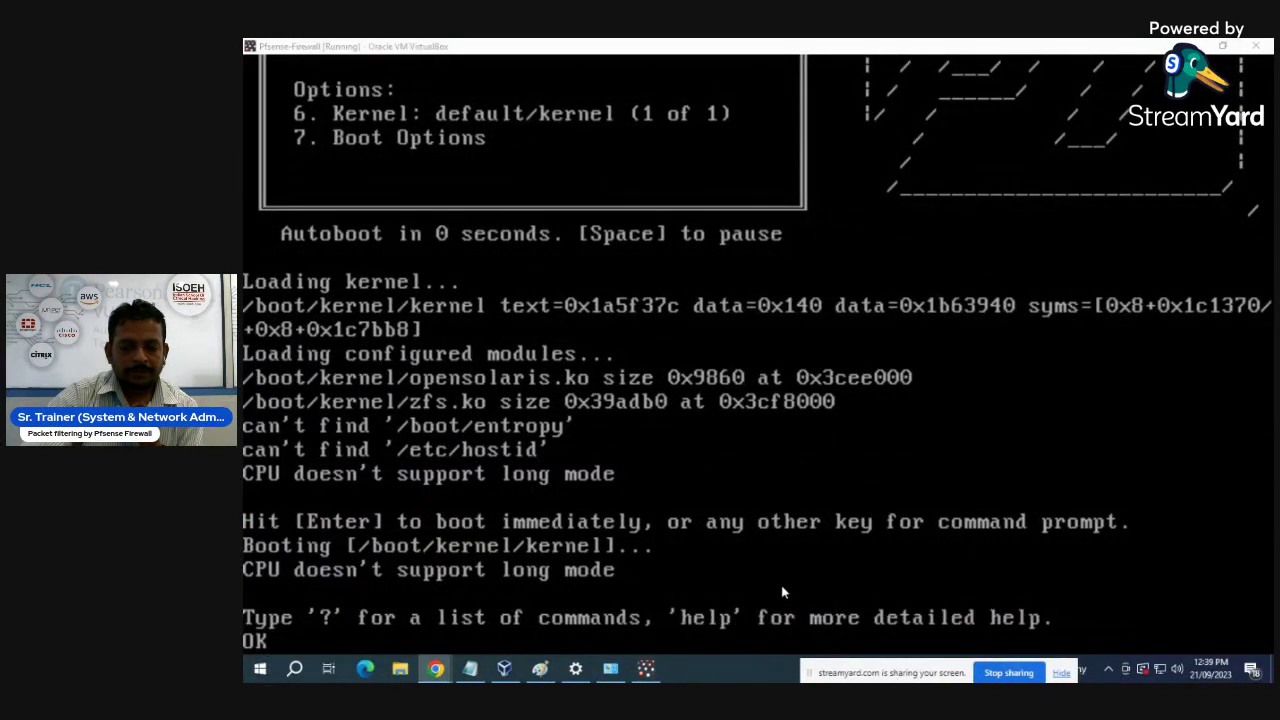
{"action": "left_click", "coordinate": [788, 588]}
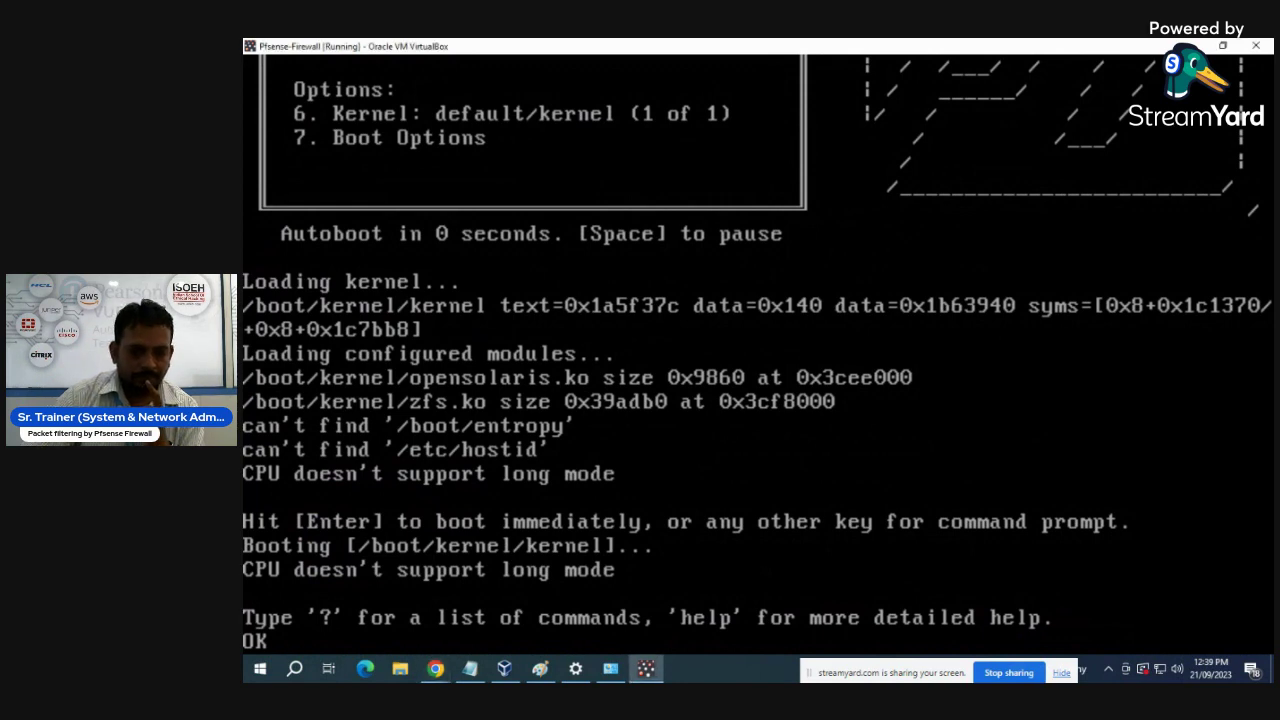
- Run ? at the loader OK prompt, page through the command list, then leave full screen
{"action": "key", "text": "Return"}
{"action": "key", "text": "Return"}
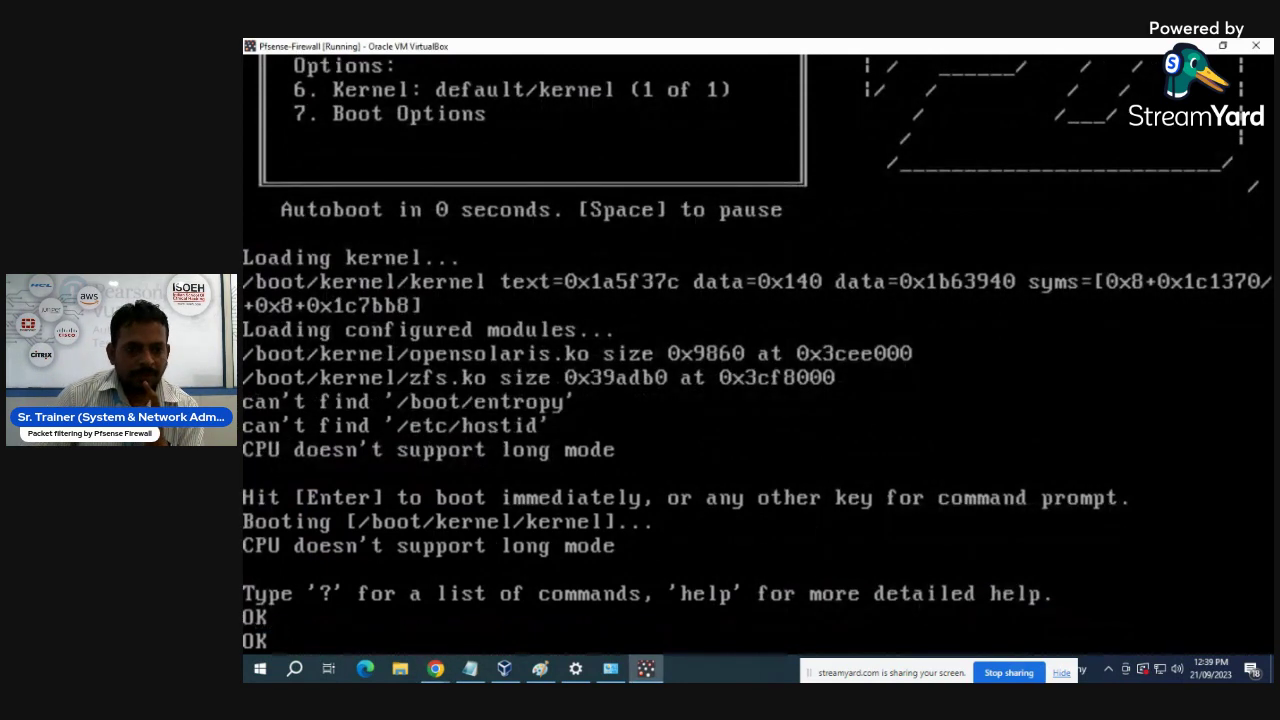
{"action": "key", "text": "Return"}
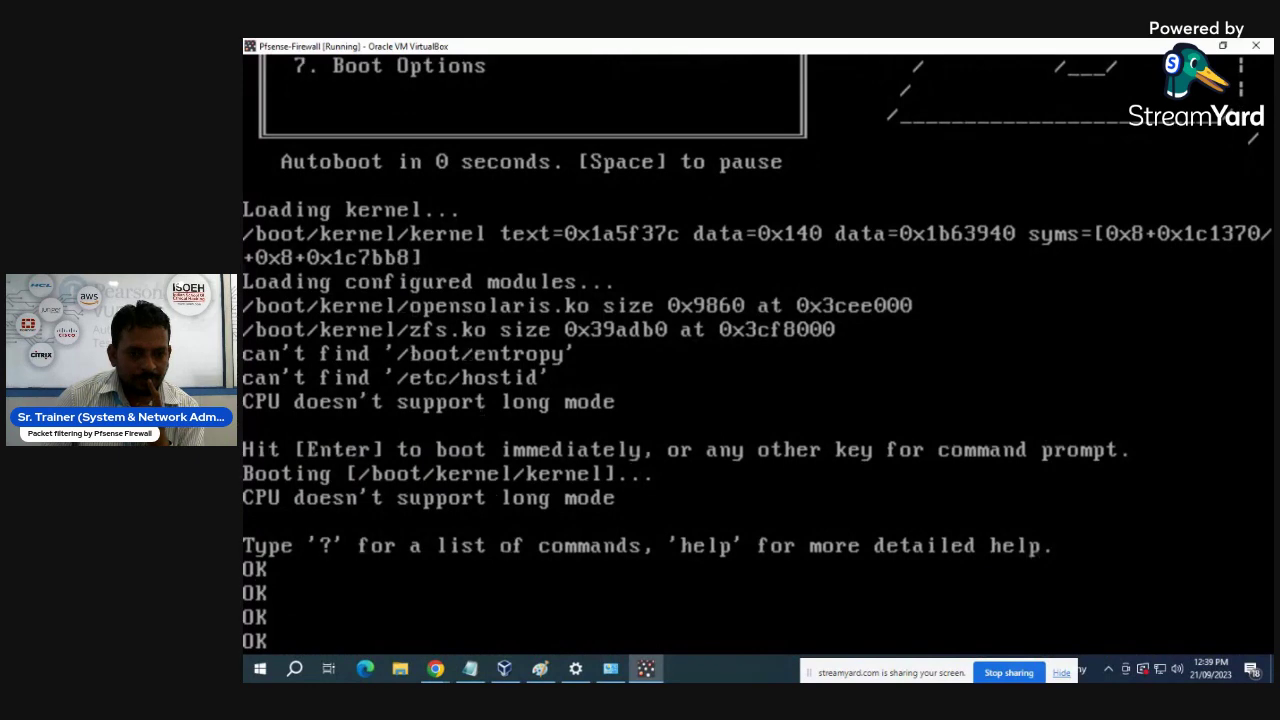
{"action": "type", "text": "?"}
{"action": "key", "text": "Return"}
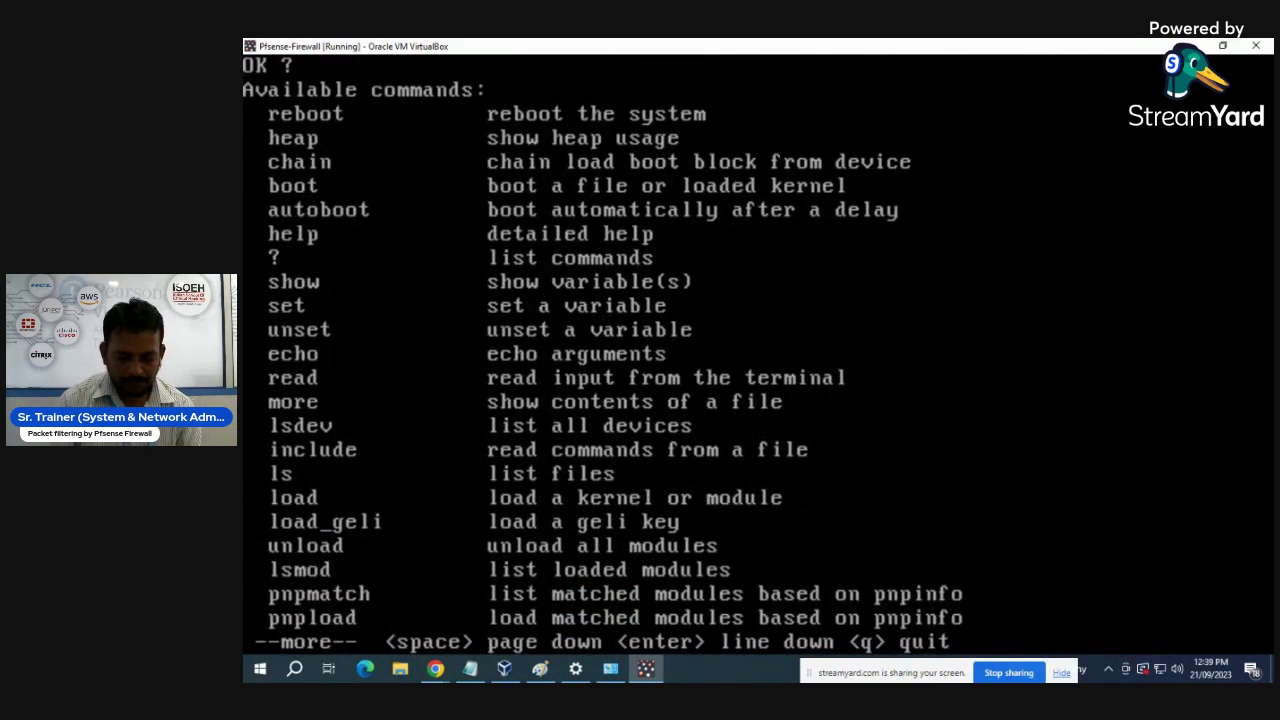
{"action": "key", "text": "Return"}
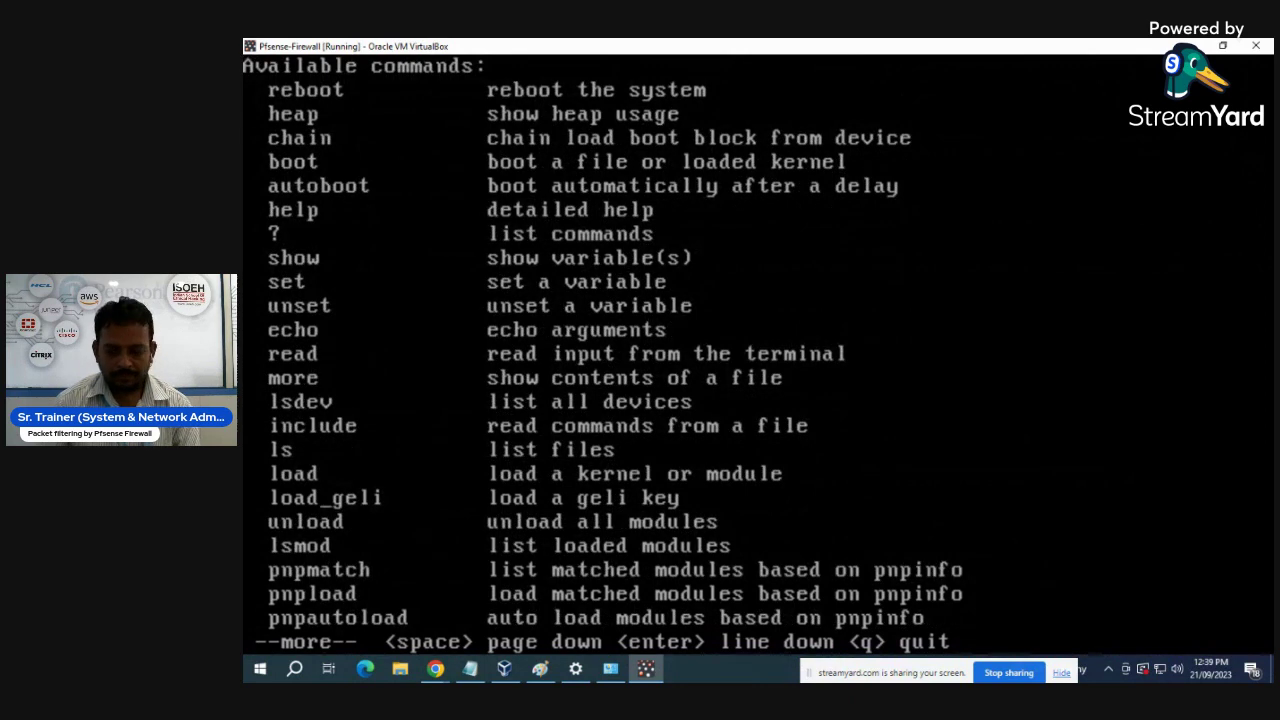
{"action": "key", "text": "Return"}
{"action": "key", "text": "Return"}
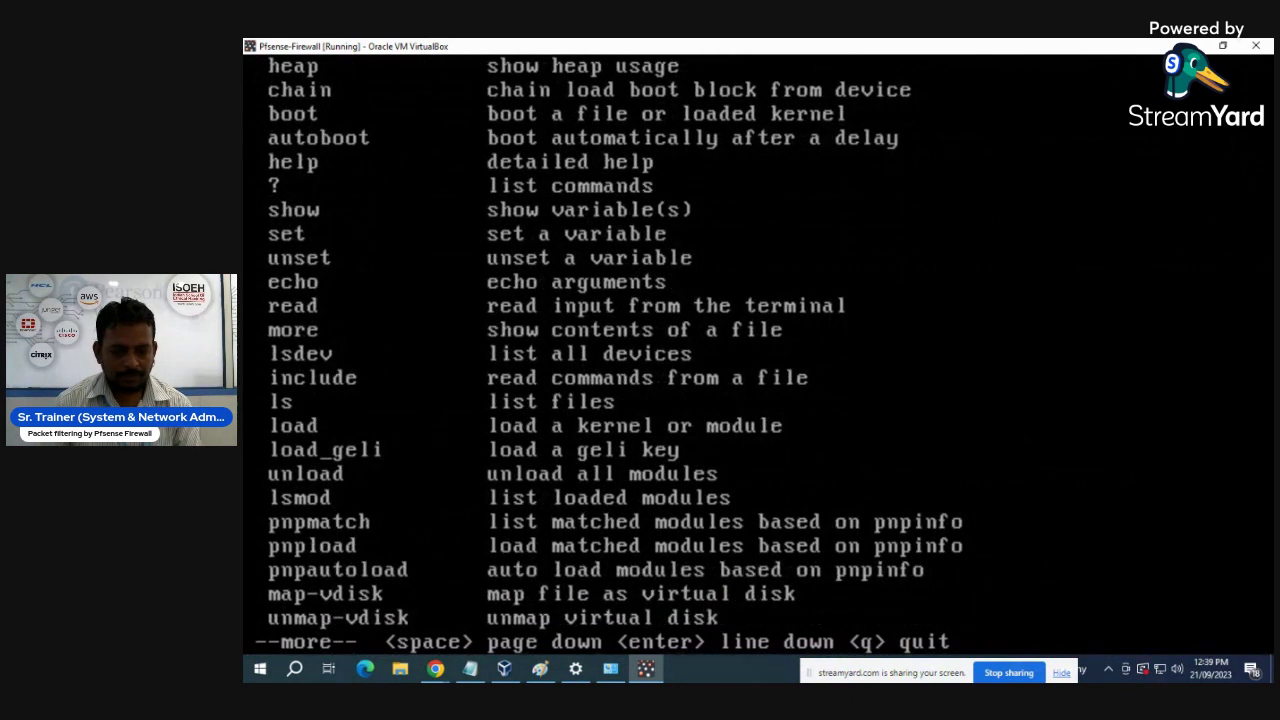
{"action": "key", "text": "Return"}
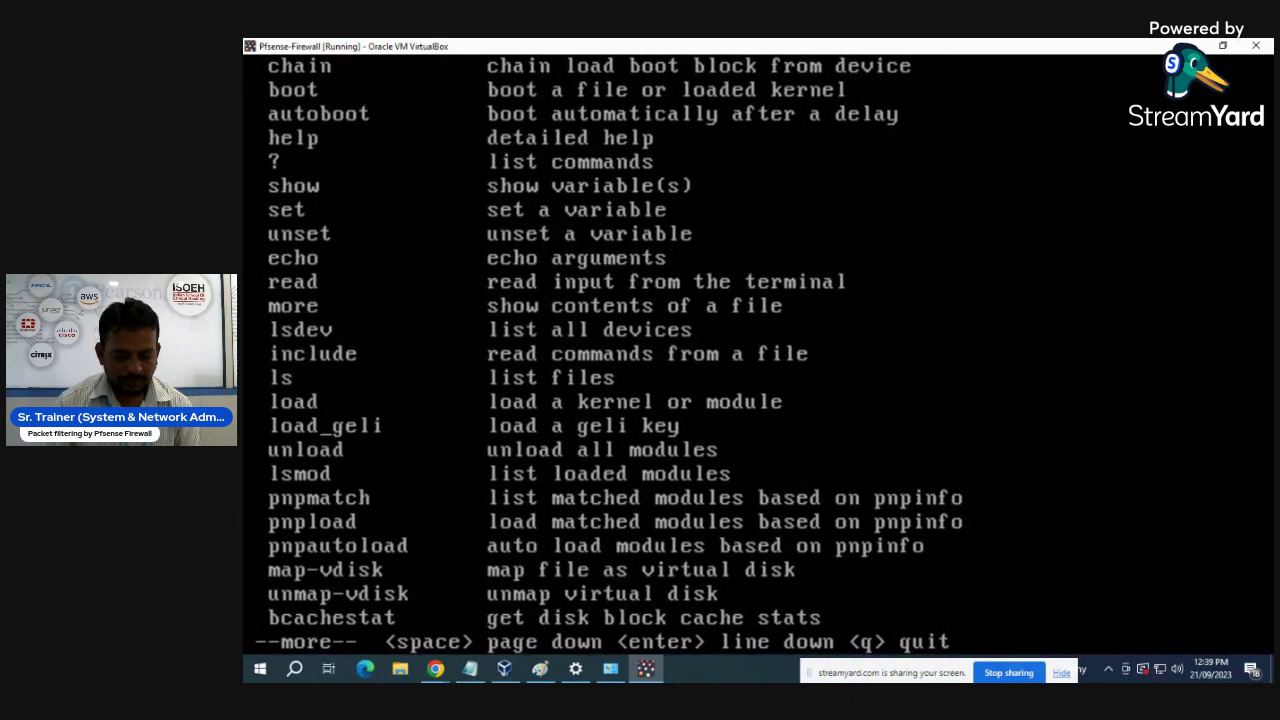
{"action": "key", "text": "q"}
{"action": "key", "text": "Return"}
{"action": "key", "text": "Return"}
{"action": "key", "text": "Return"}
{"action": "key", "text": "Return"}
{"action": "key", "text": "Return"}
{"action": "key", "text": "Return"}
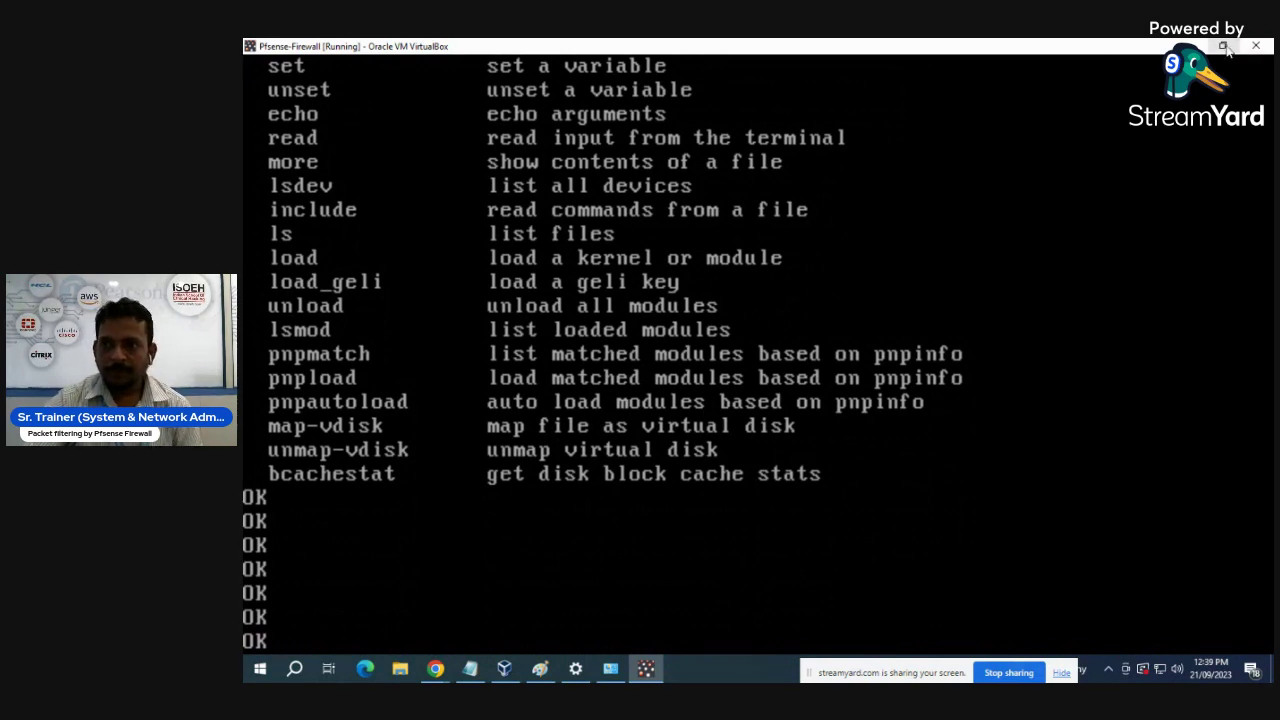
{"action": "left_click", "coordinate": [1222, 46]}
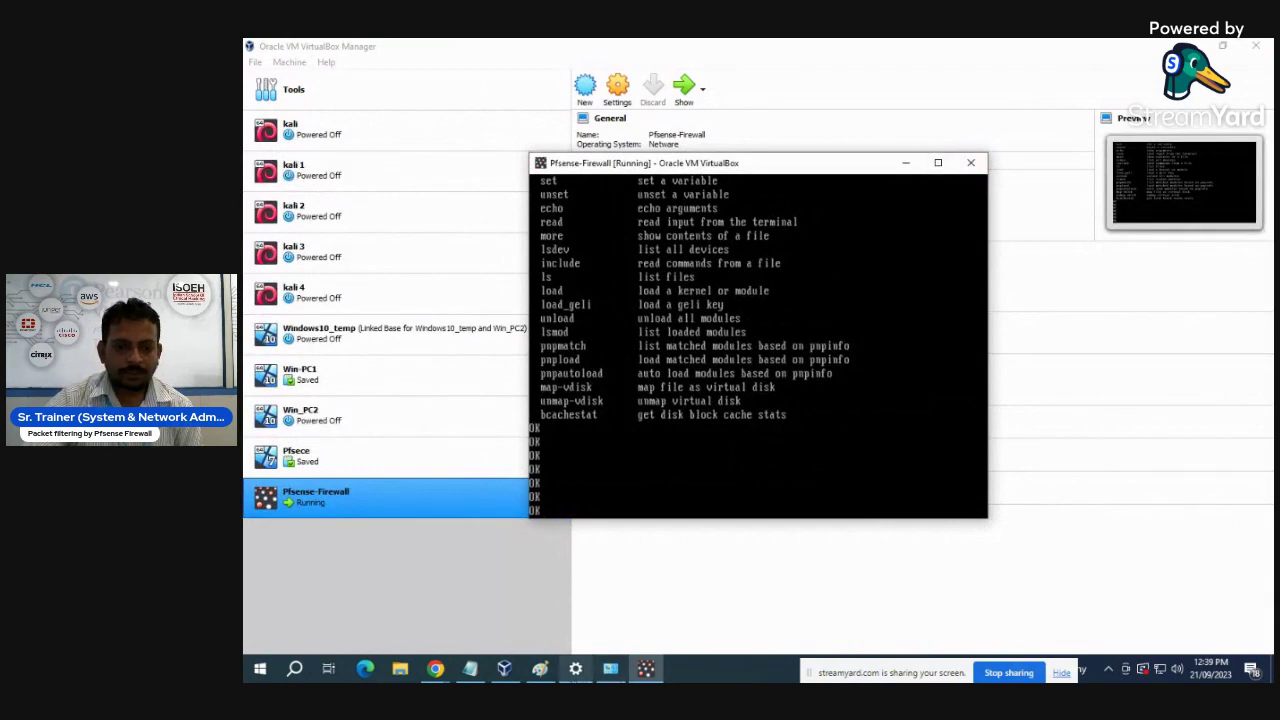
- Review Pfsense-Firewall's General and System settings, closing without changes
{"action": "left_click", "coordinate": [507, 672]}
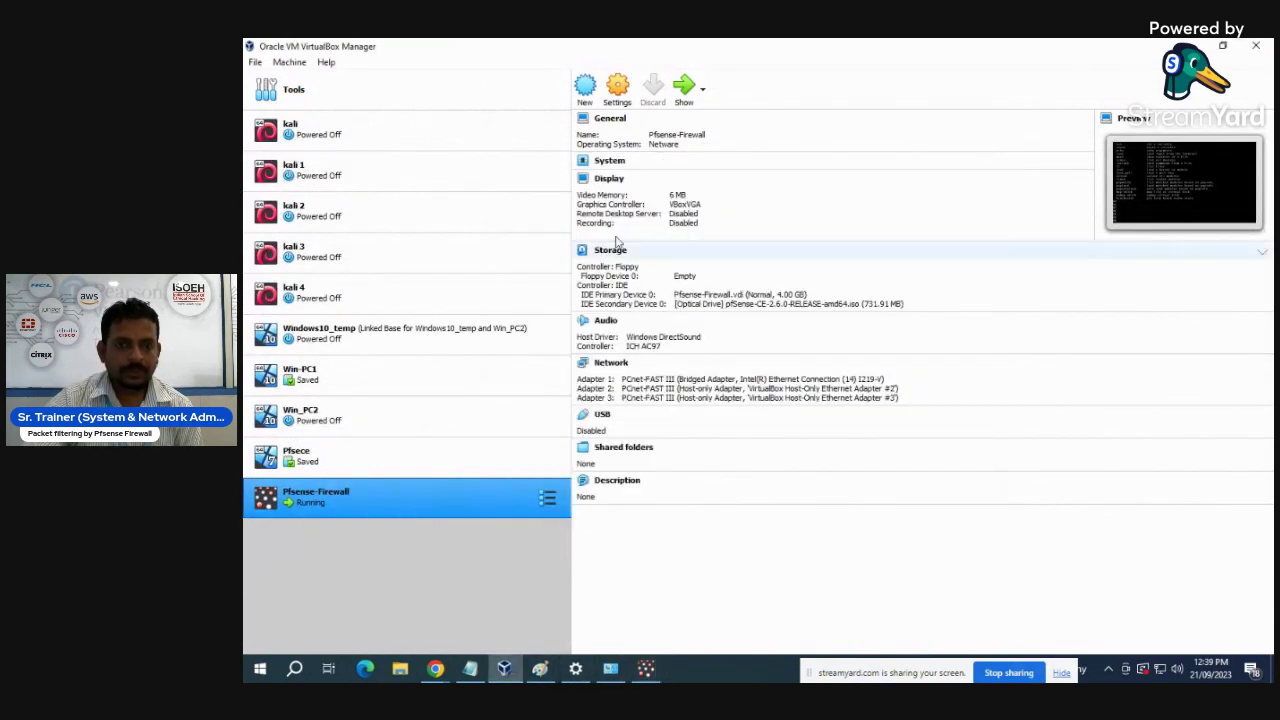
{"action": "left_click", "coordinate": [619, 92]}
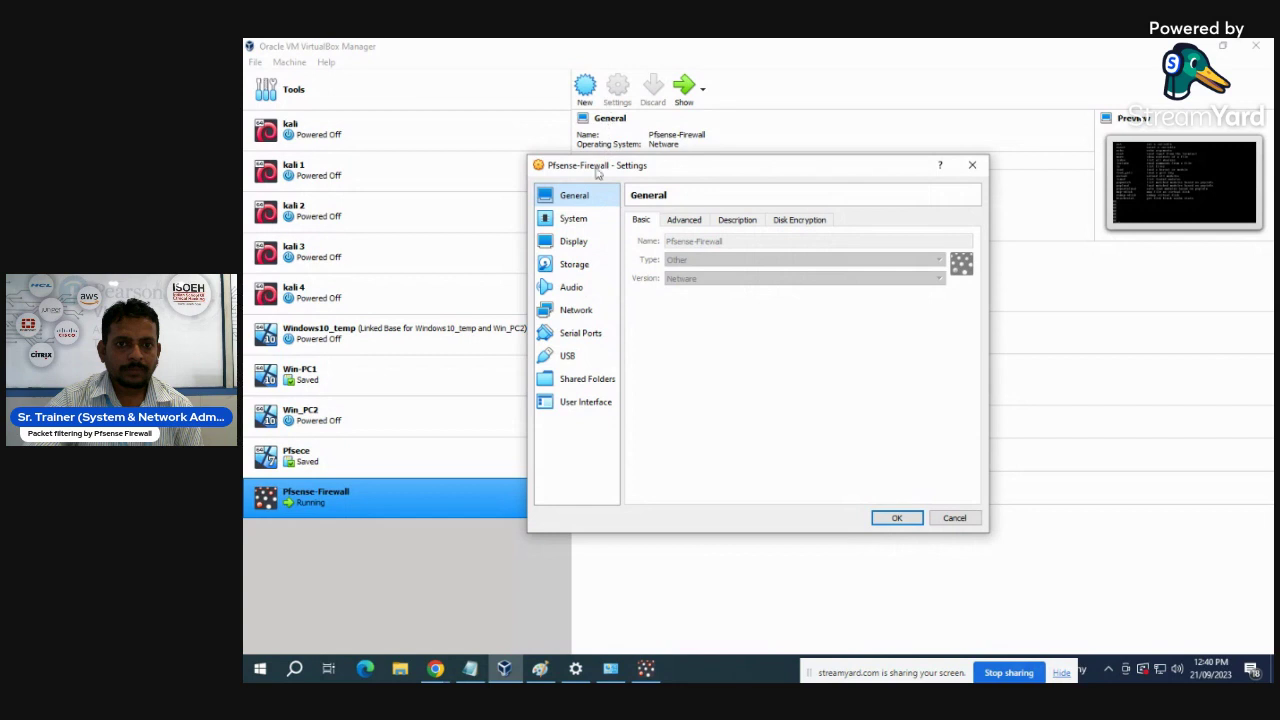
{"action": "left_click", "coordinate": [972, 166]}
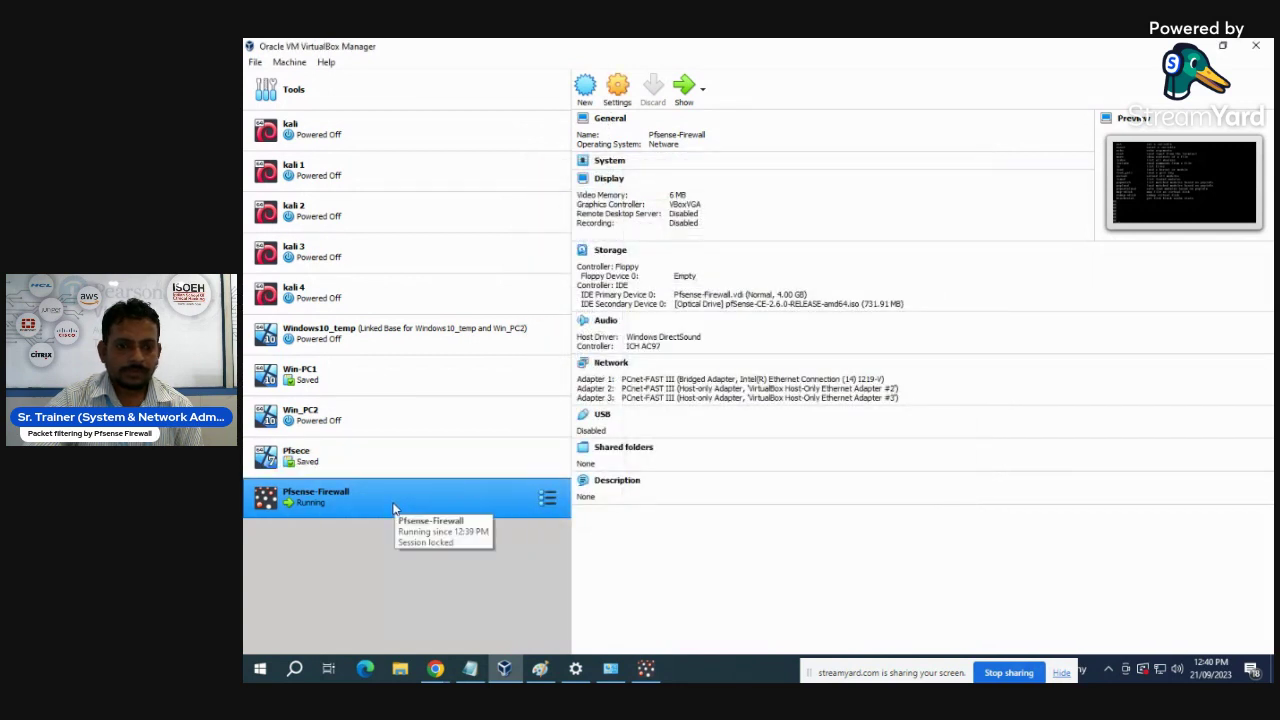
{"action": "left_click", "coordinate": [549, 502]}
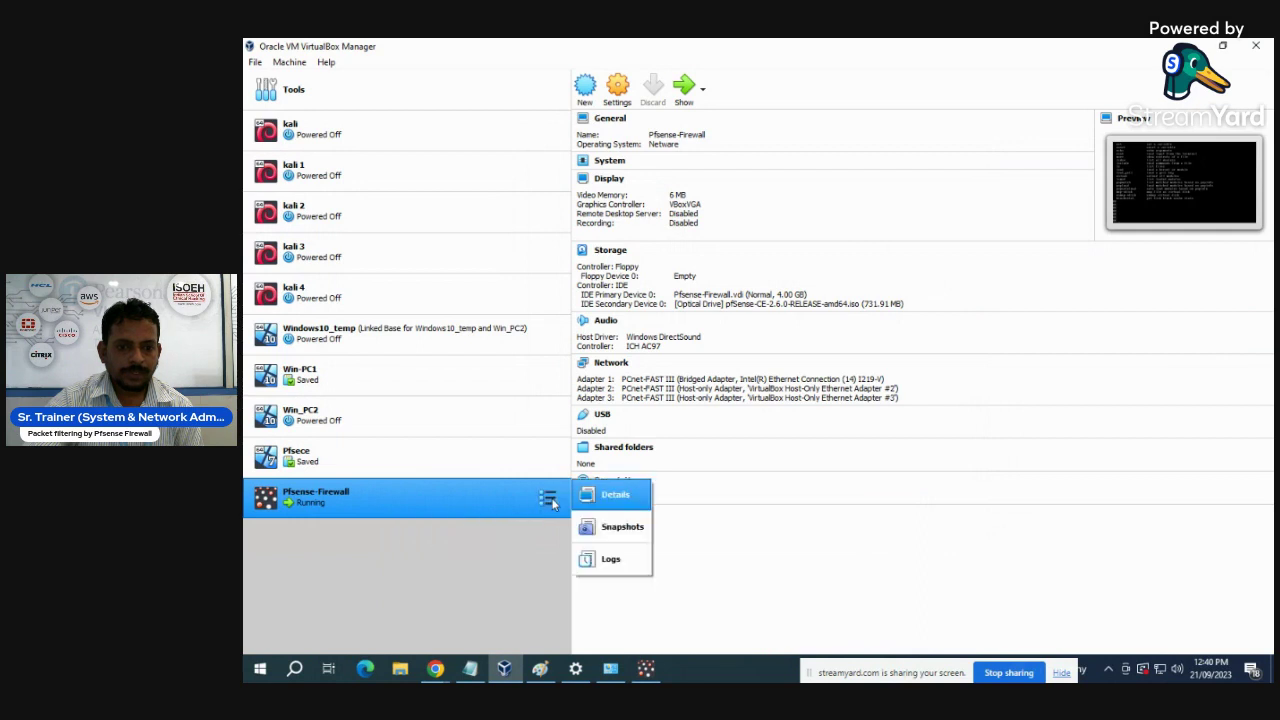
{"action": "left_click", "coordinate": [590, 95]}
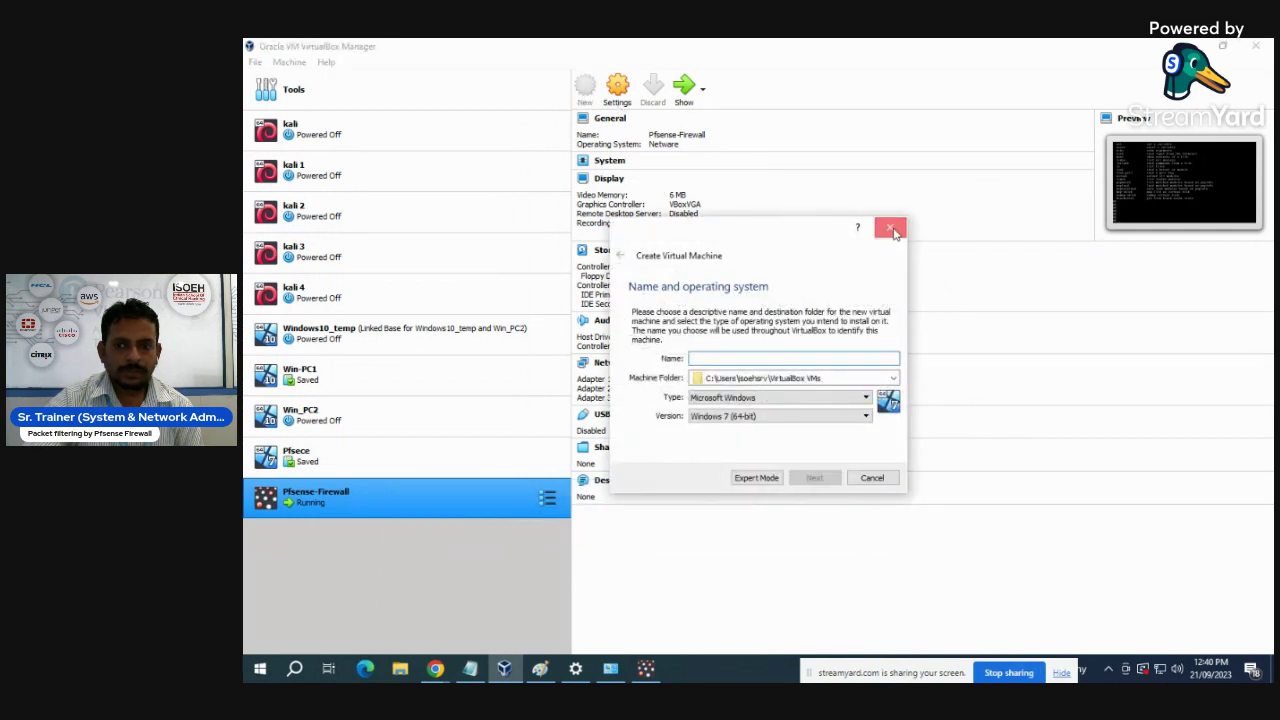
{"action": "left_click", "coordinate": [889, 228]}
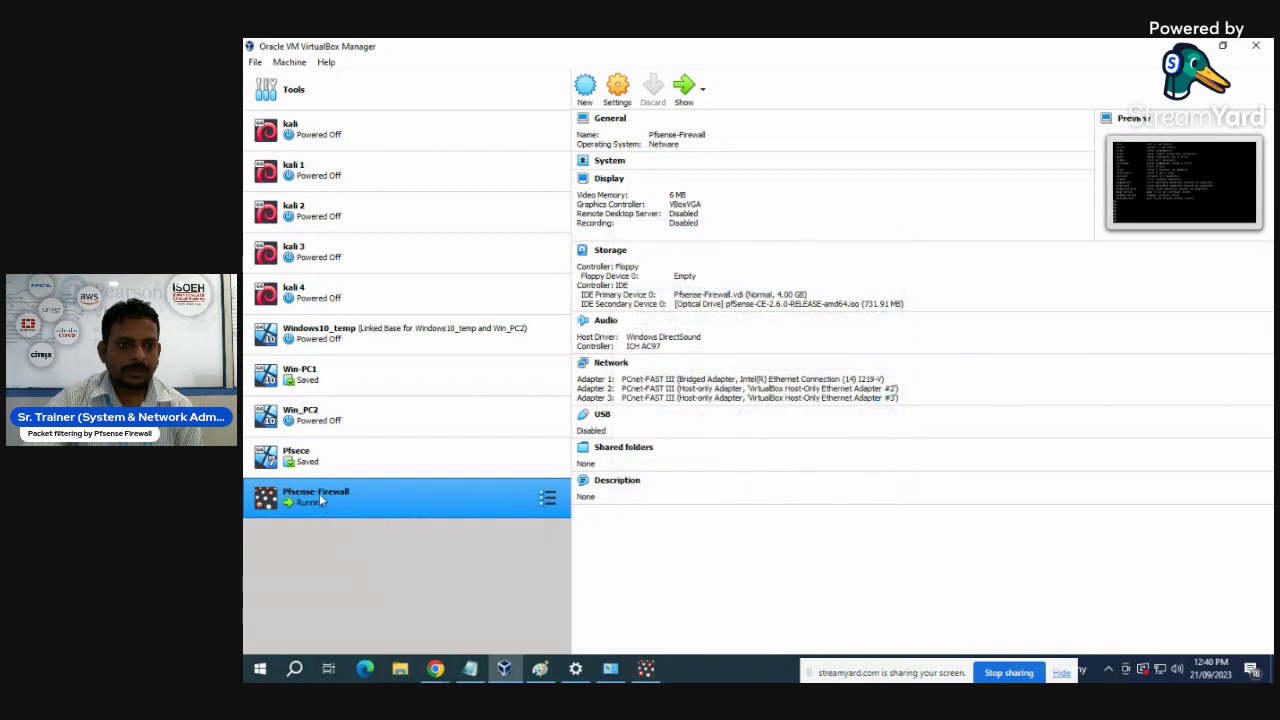
{"action": "left_click", "coordinate": [617, 88]}
{"action": "left_click", "coordinate": [580, 219]}
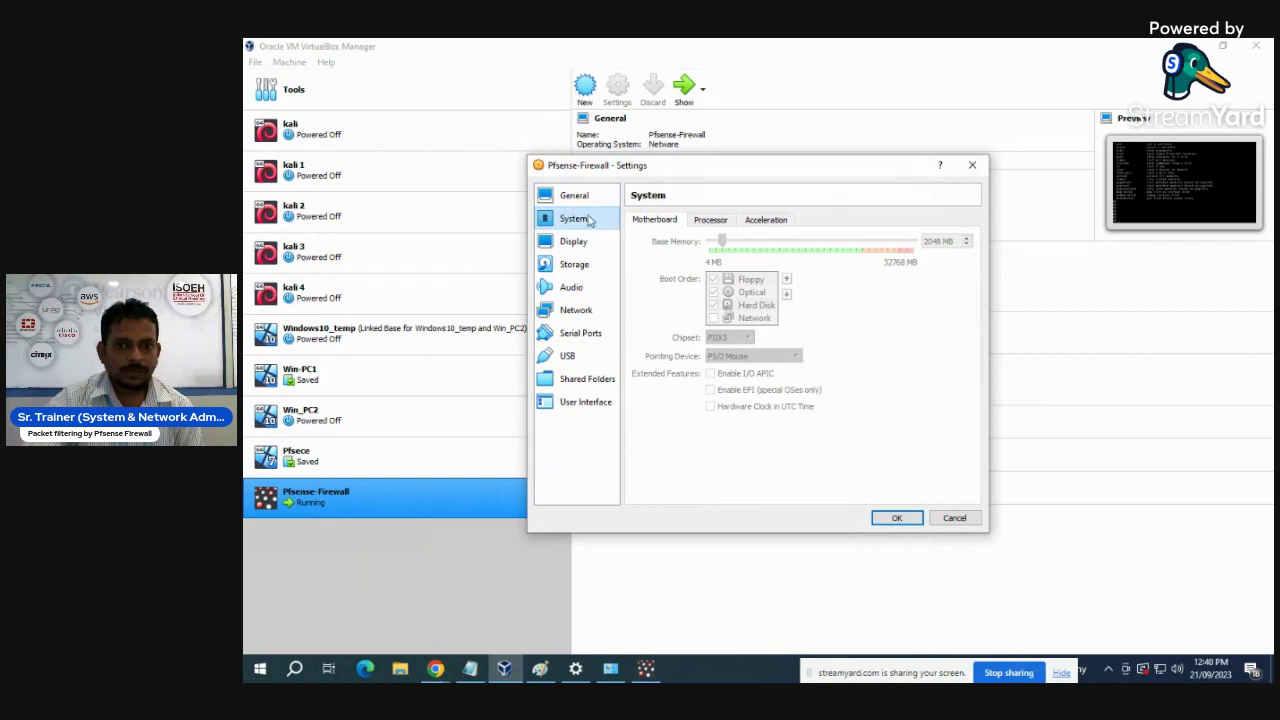
{"action": "left_click", "coordinate": [573, 195]}
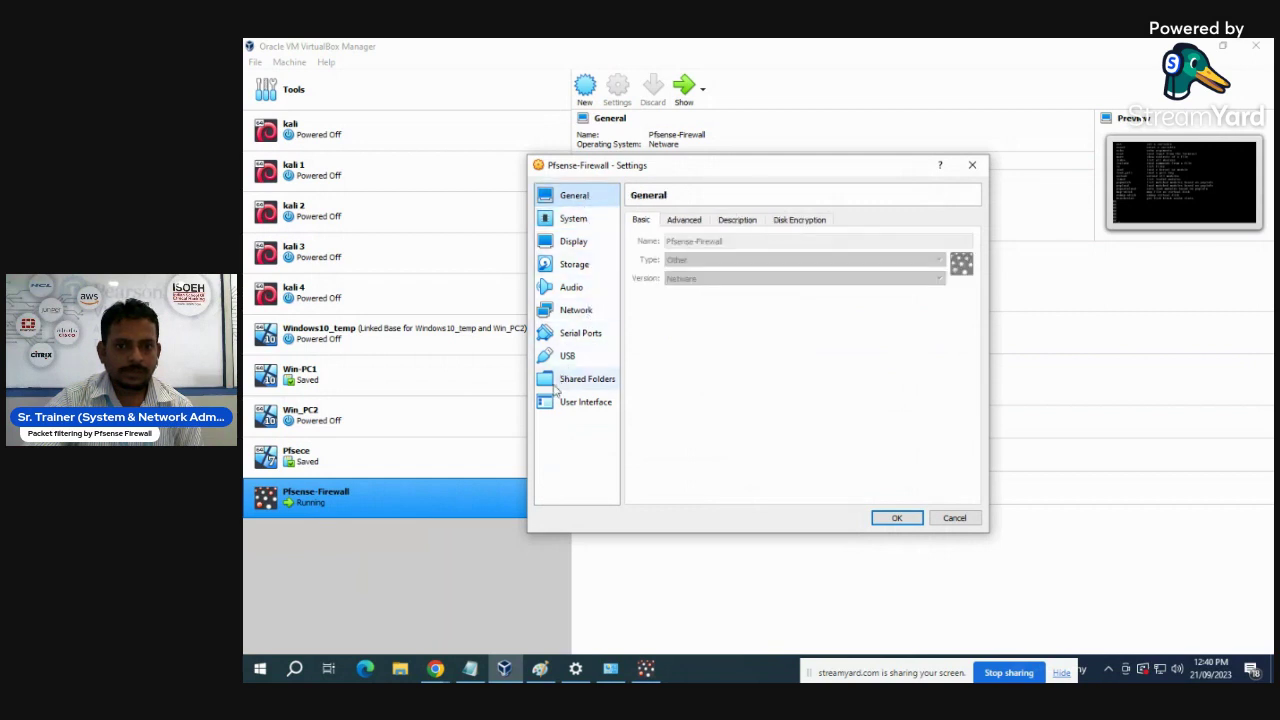
{"action": "left_click", "coordinate": [573, 221]}
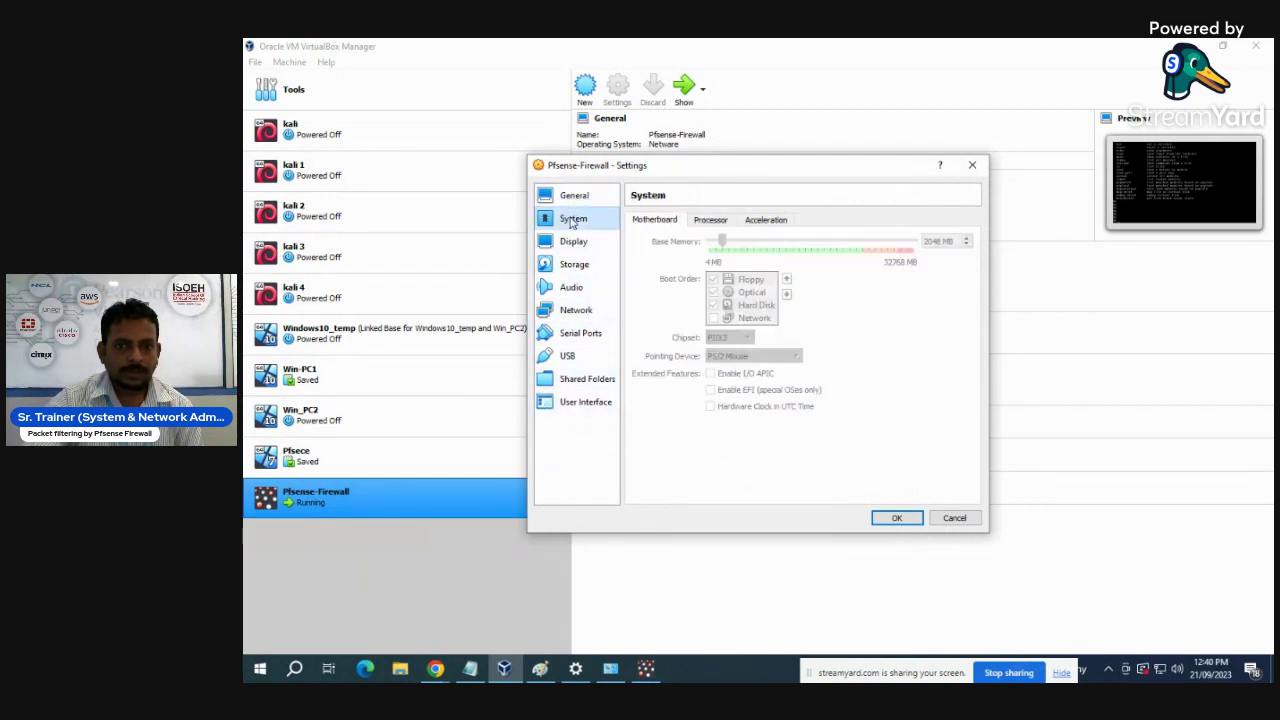
{"action": "left_click", "coordinate": [972, 165]}
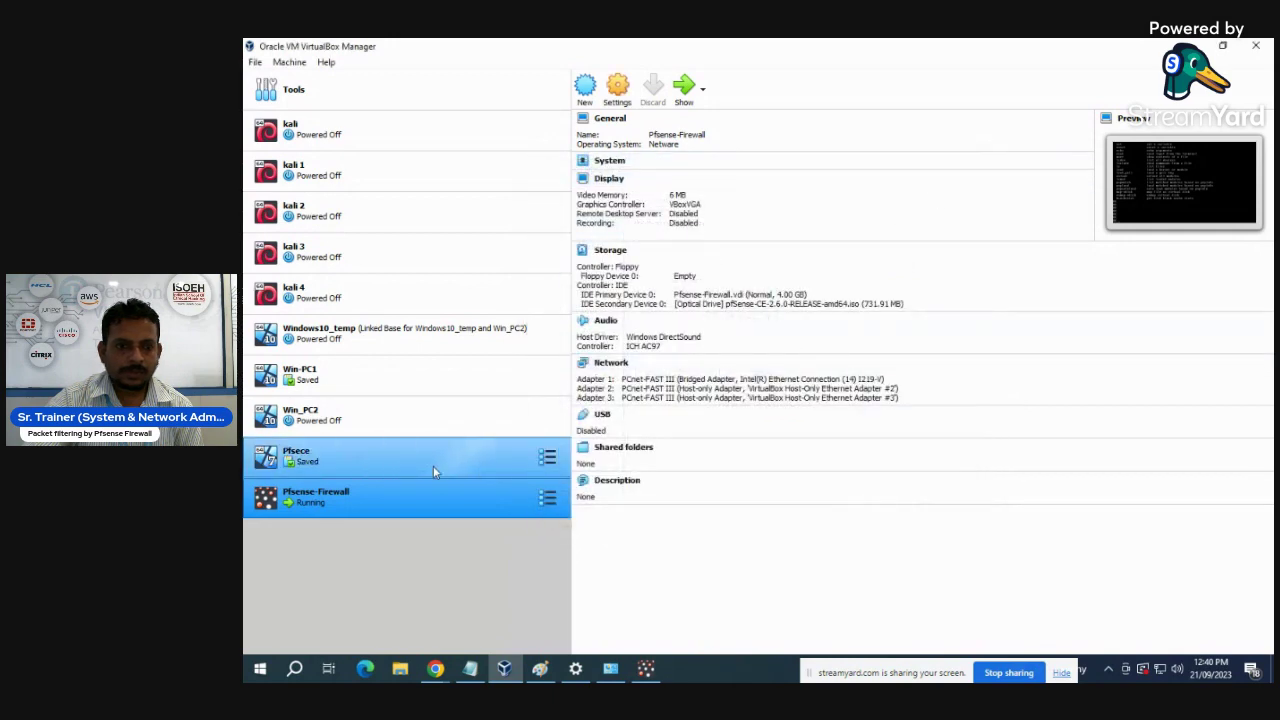
- Reset the running Pfsense-Firewall VM and show its console
{"action": "right_click", "coordinate": [293, 505]}
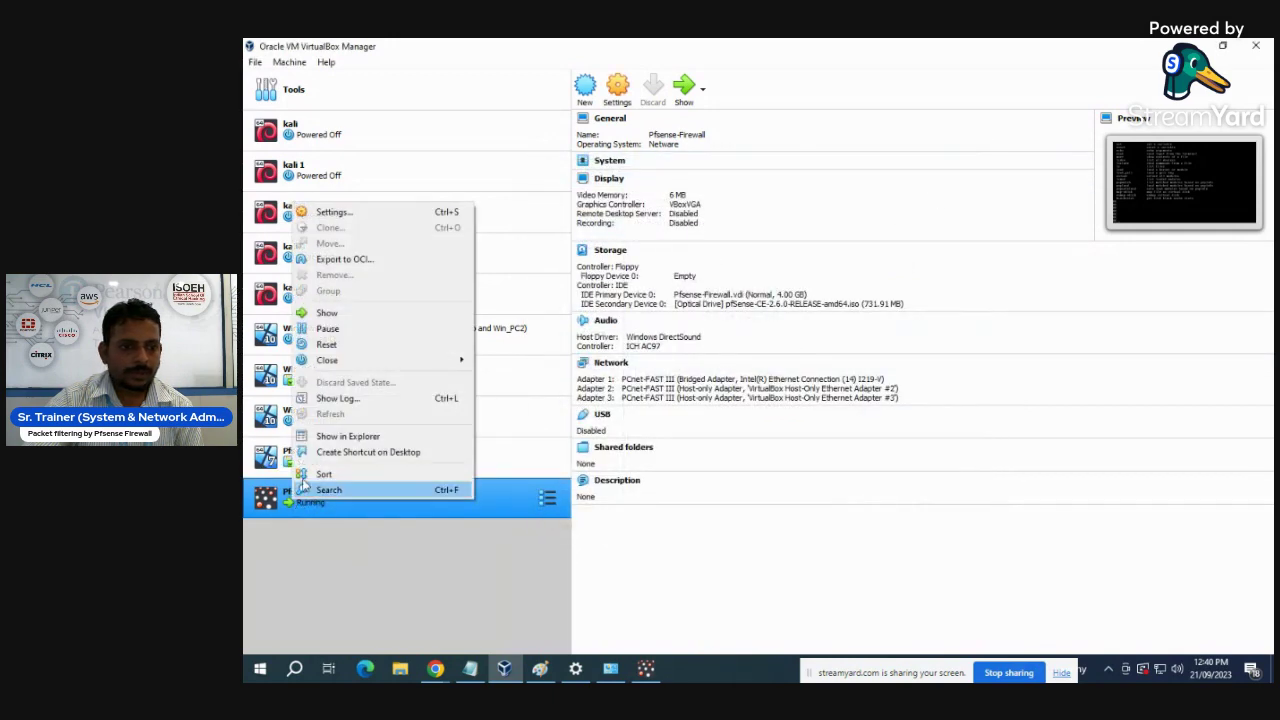
{"action": "left_click", "coordinate": [327, 344]}
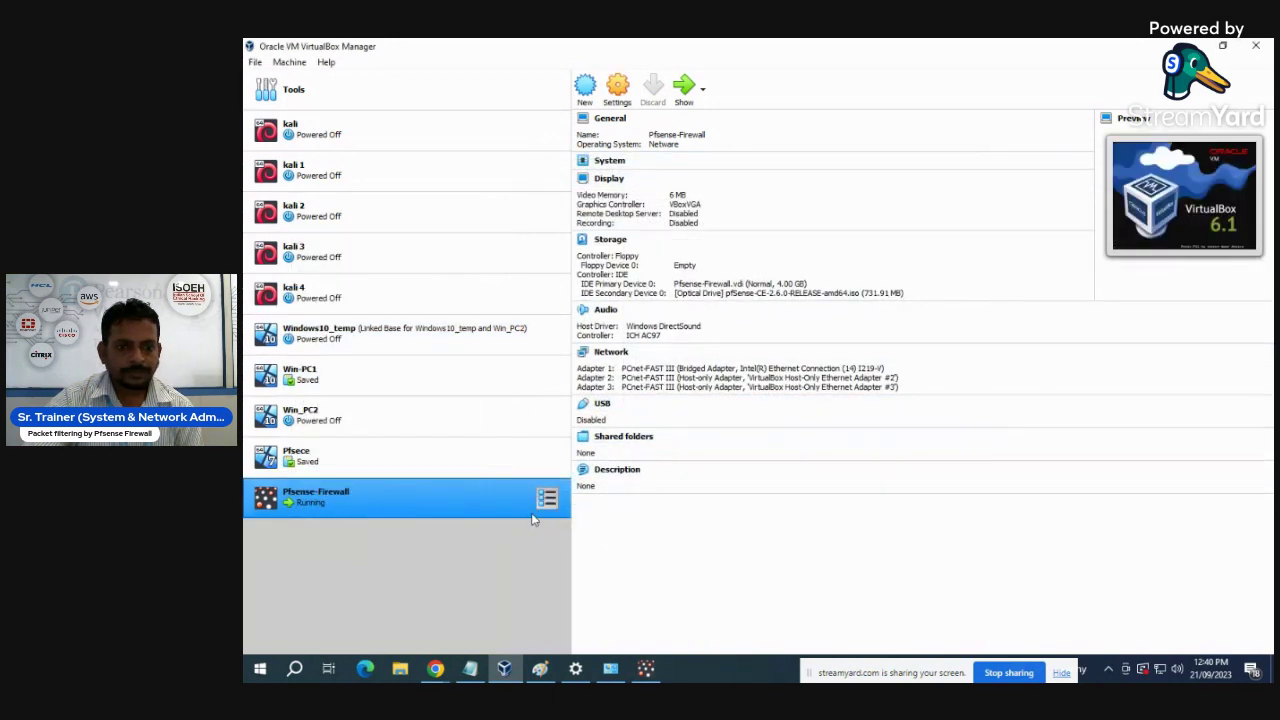
{"action": "left_click", "coordinate": [685, 90]}
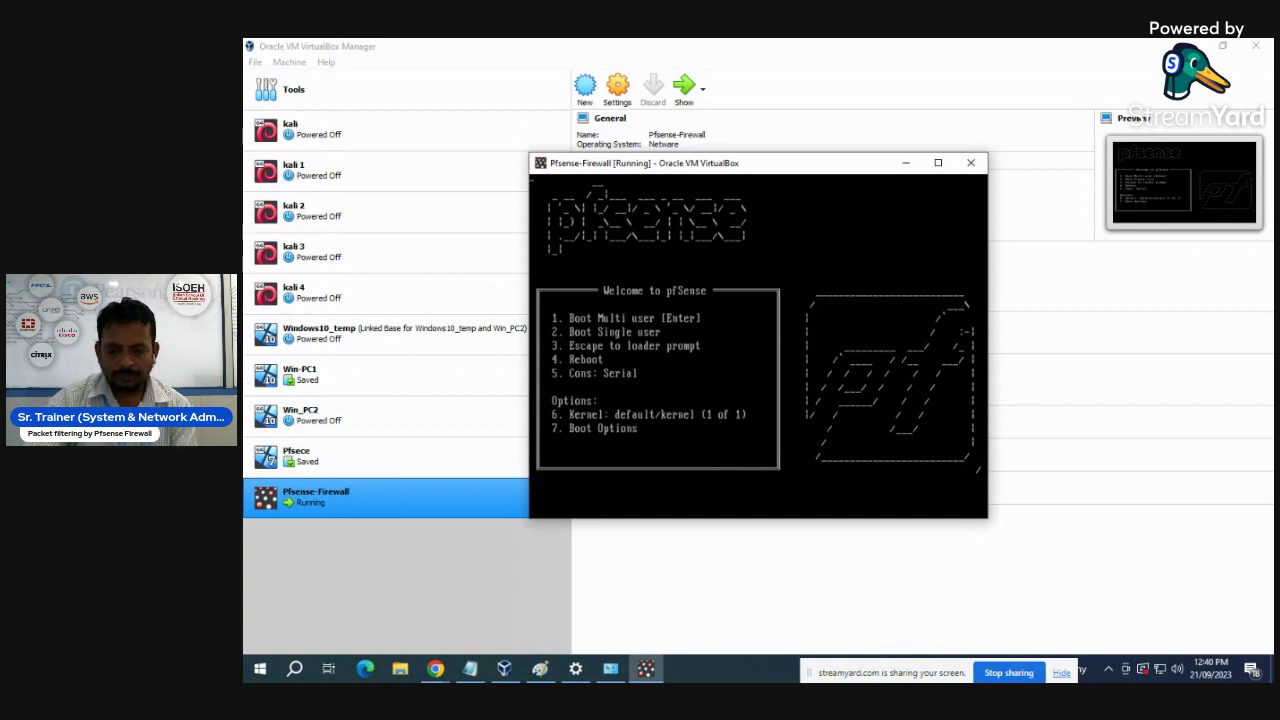
- Boot pfSense from the menu, then power off the VM after the long-mode CPU error
{"action": "key", "text": "Return"}
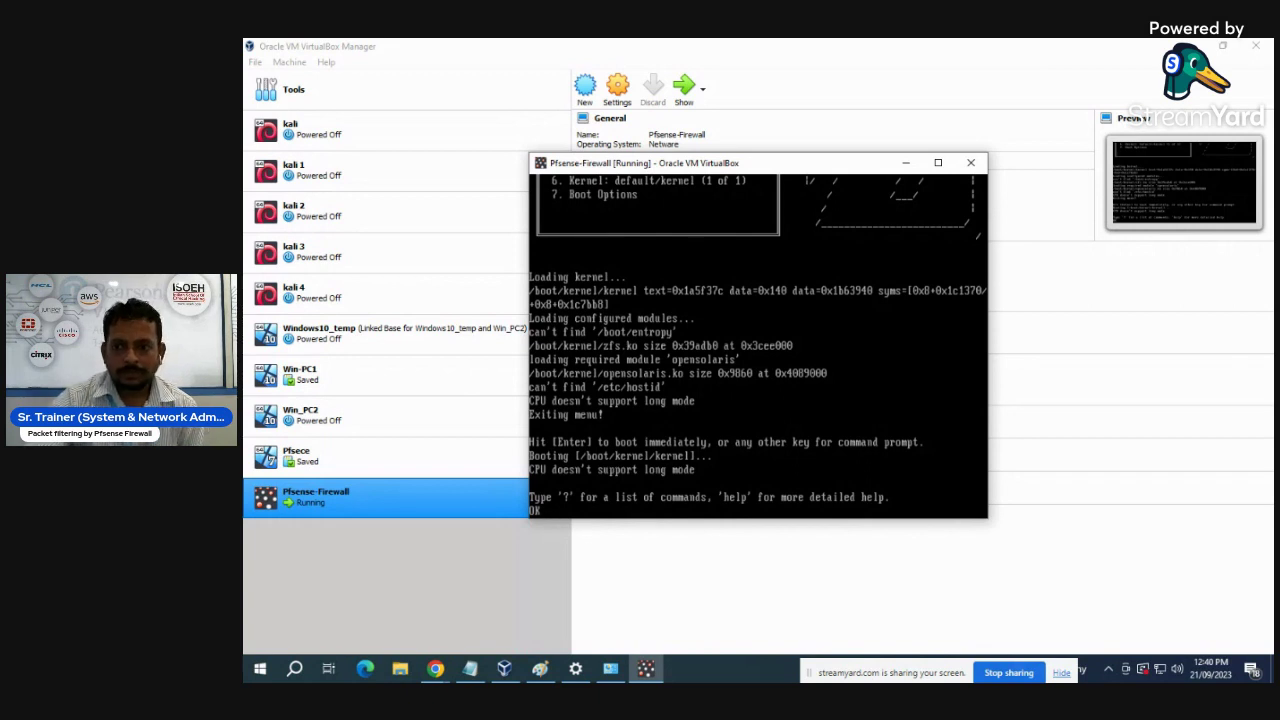
{"action": "left_click", "coordinate": [970, 162]}
{"action": "left_click", "coordinate": [725, 357]}
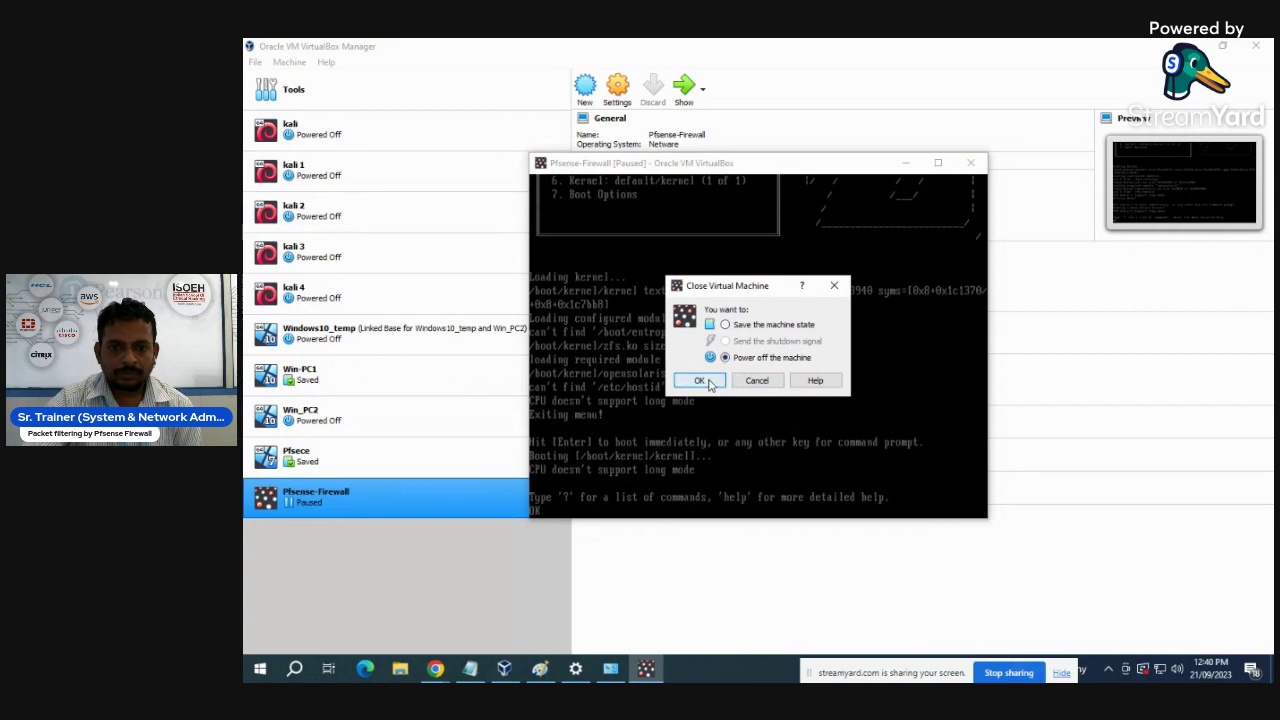
{"action": "left_click", "coordinate": [699, 380]}
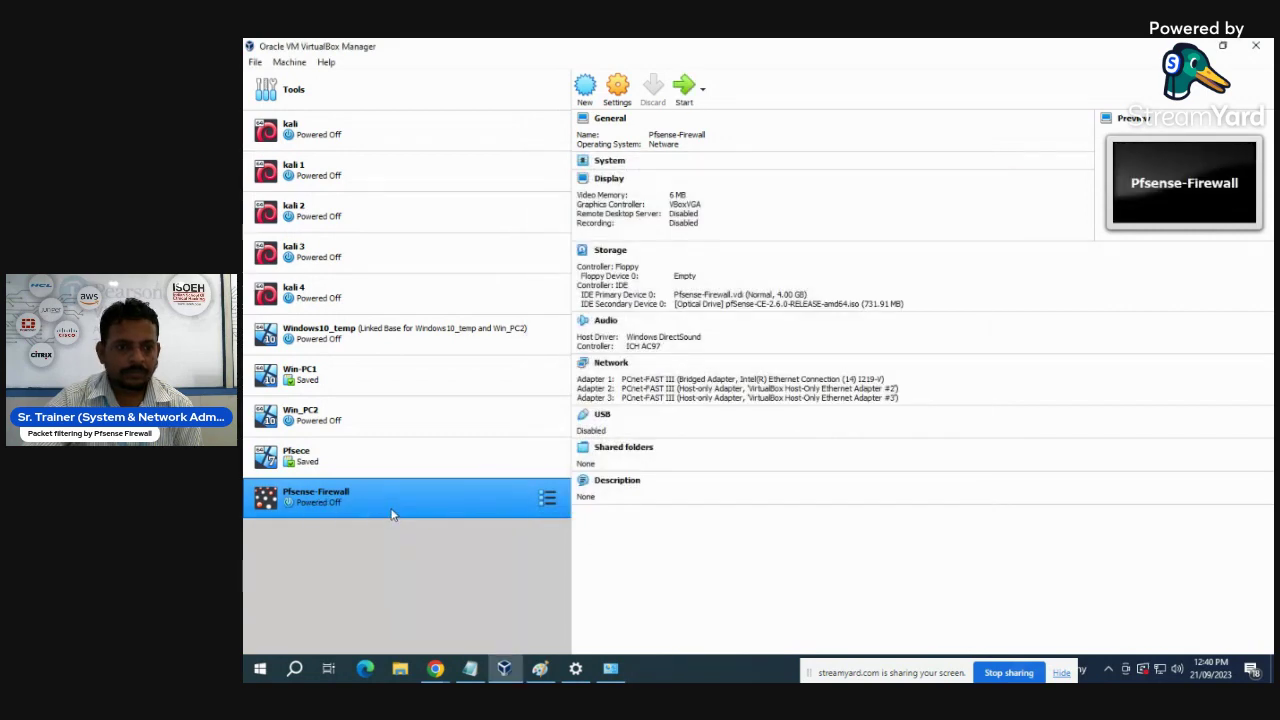
{"action": "left_click", "coordinate": [617, 88]}
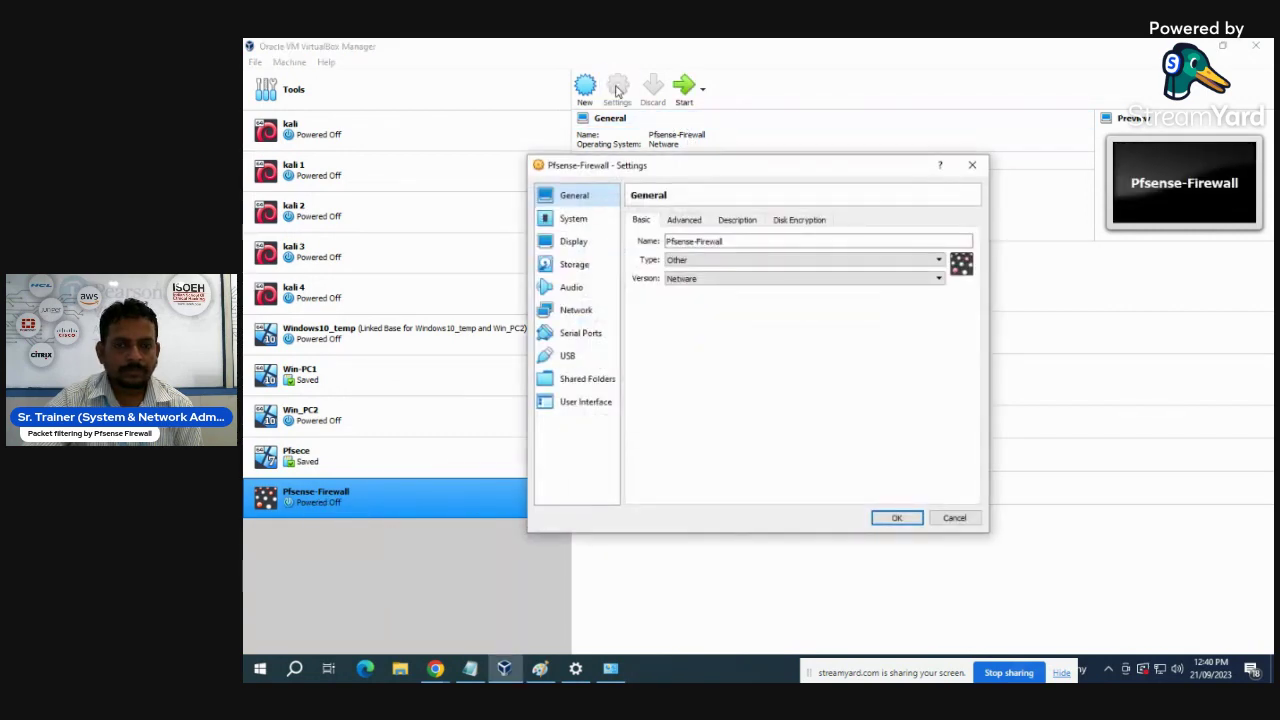
{"action": "left_click", "coordinate": [574, 264]}
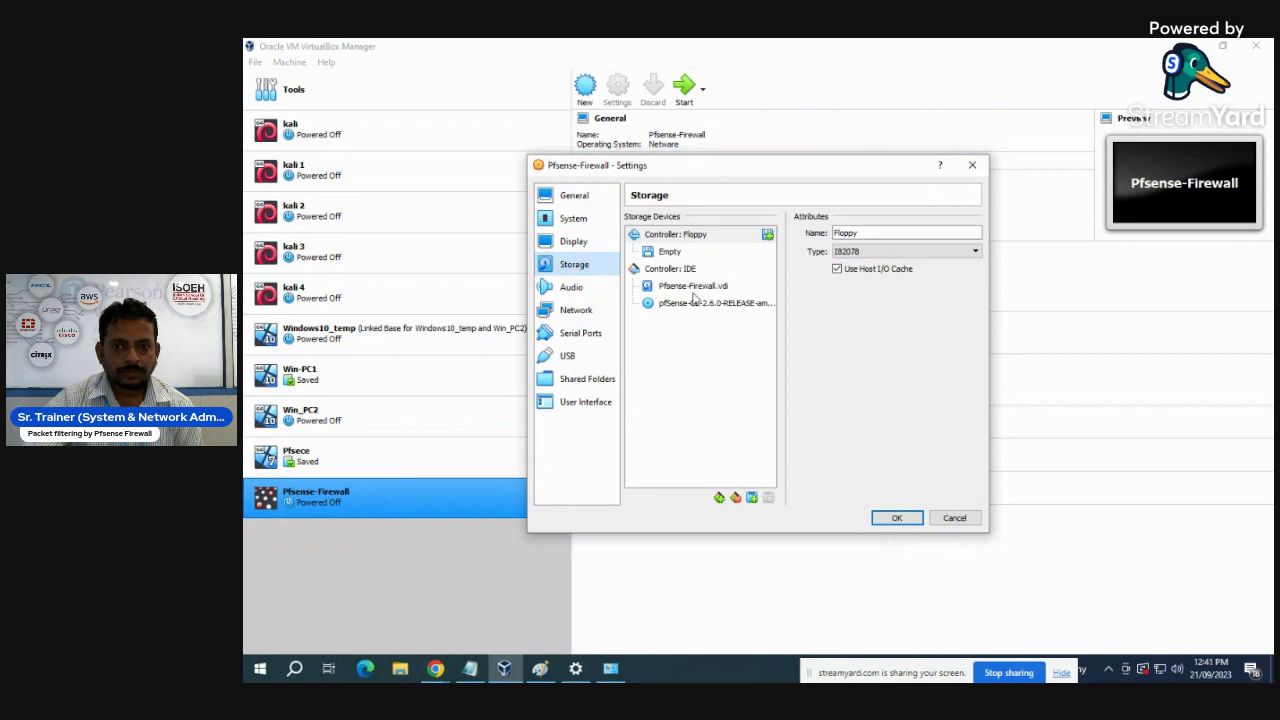
{"action": "left_click", "coordinate": [697, 303]}
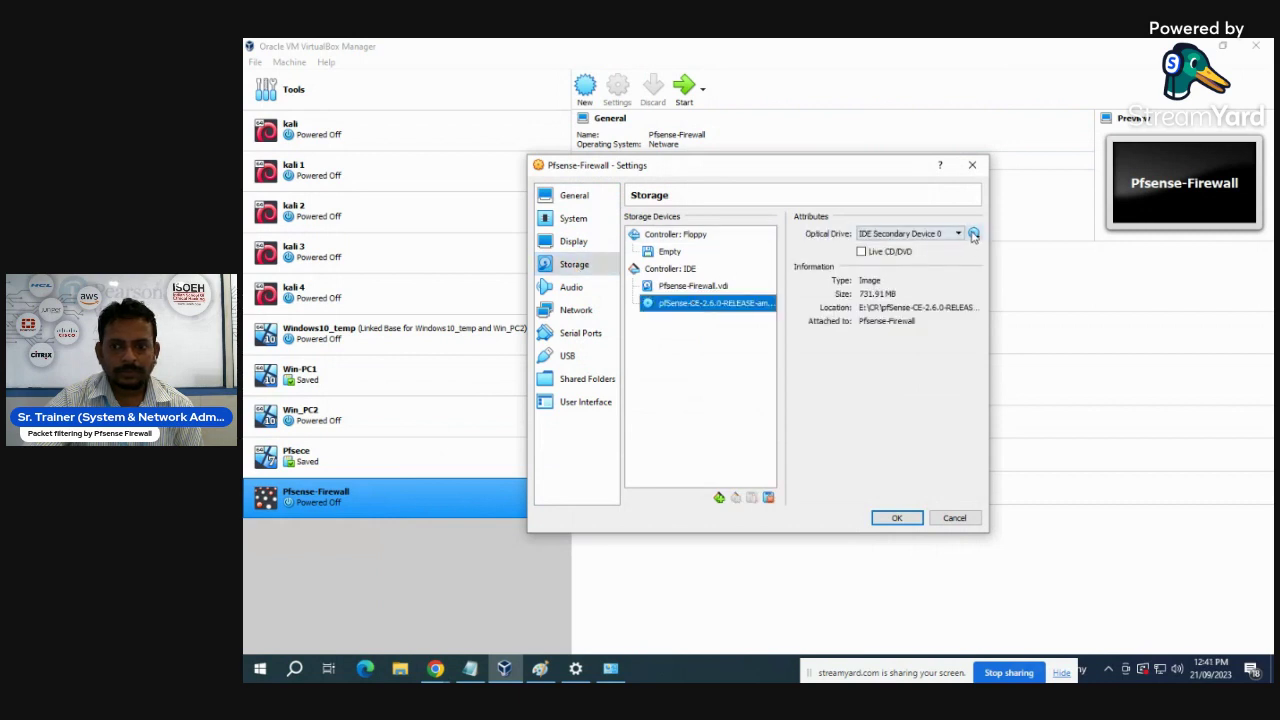
{"action": "left_click", "coordinate": [973, 234]}
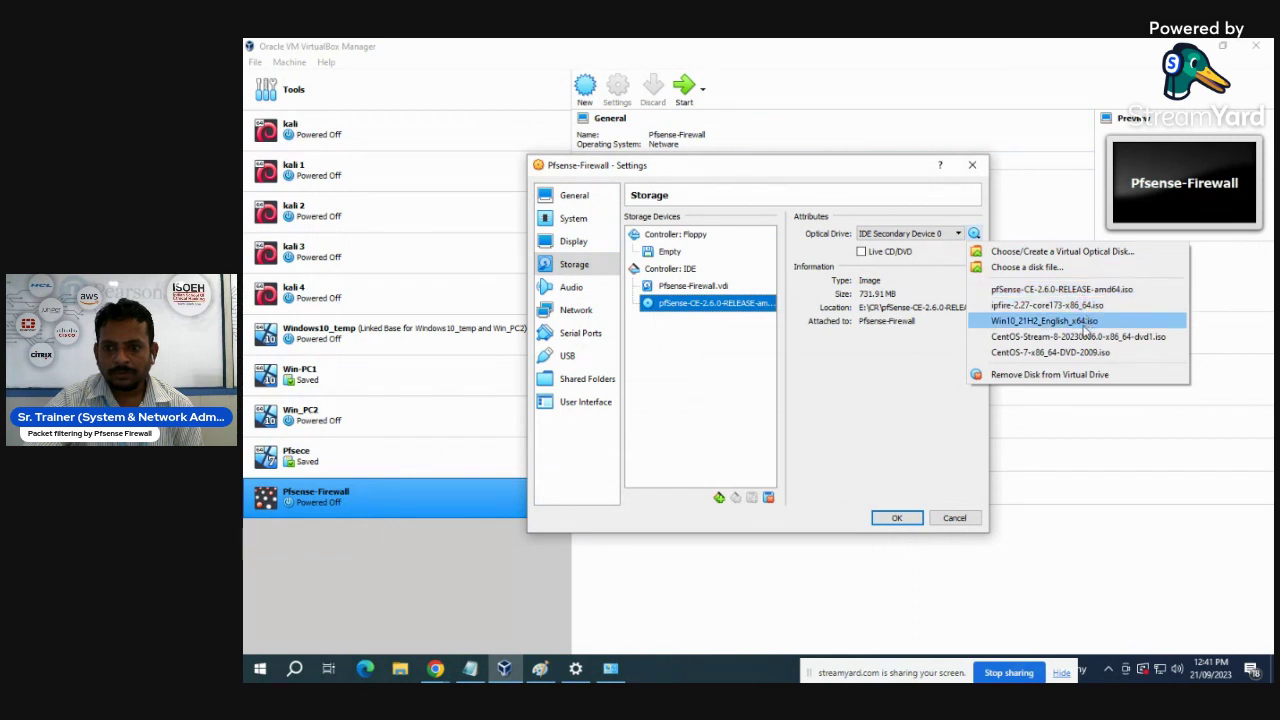
{"action": "left_click", "coordinate": [1035, 376]}
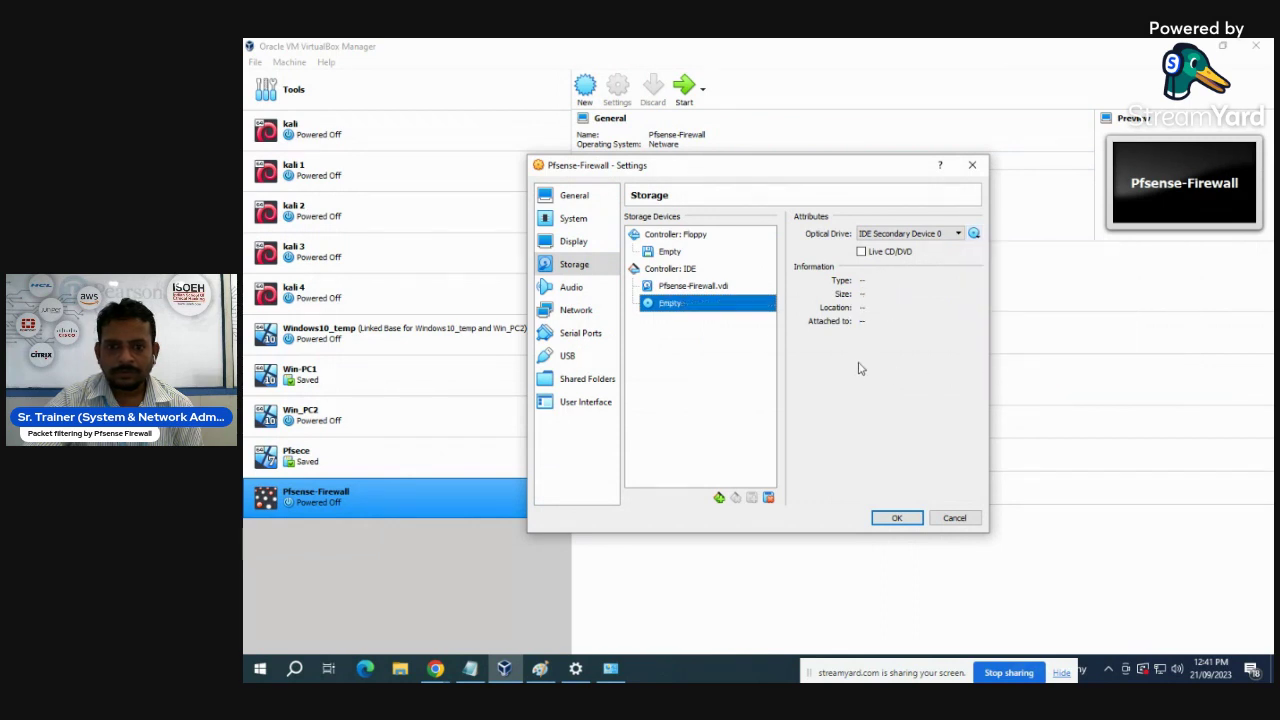
{"action": "left_click", "coordinate": [975, 236]}
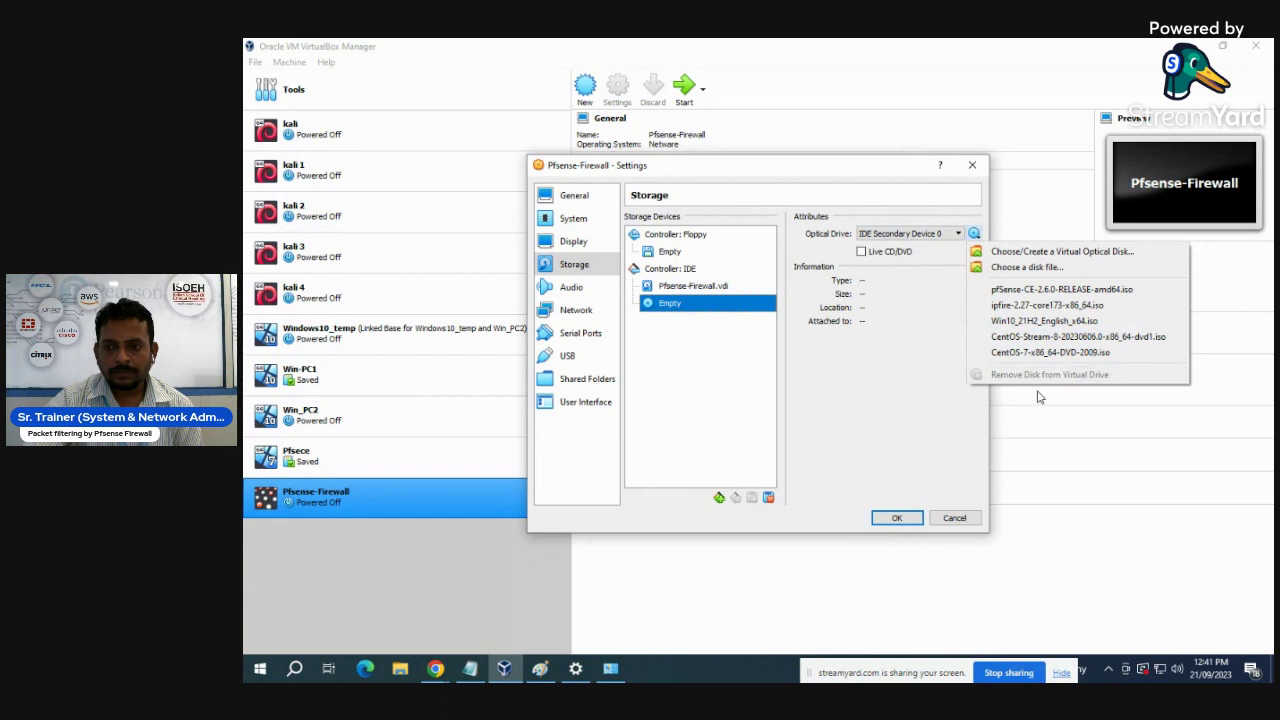
{"action": "left_click", "coordinate": [1040, 289]}
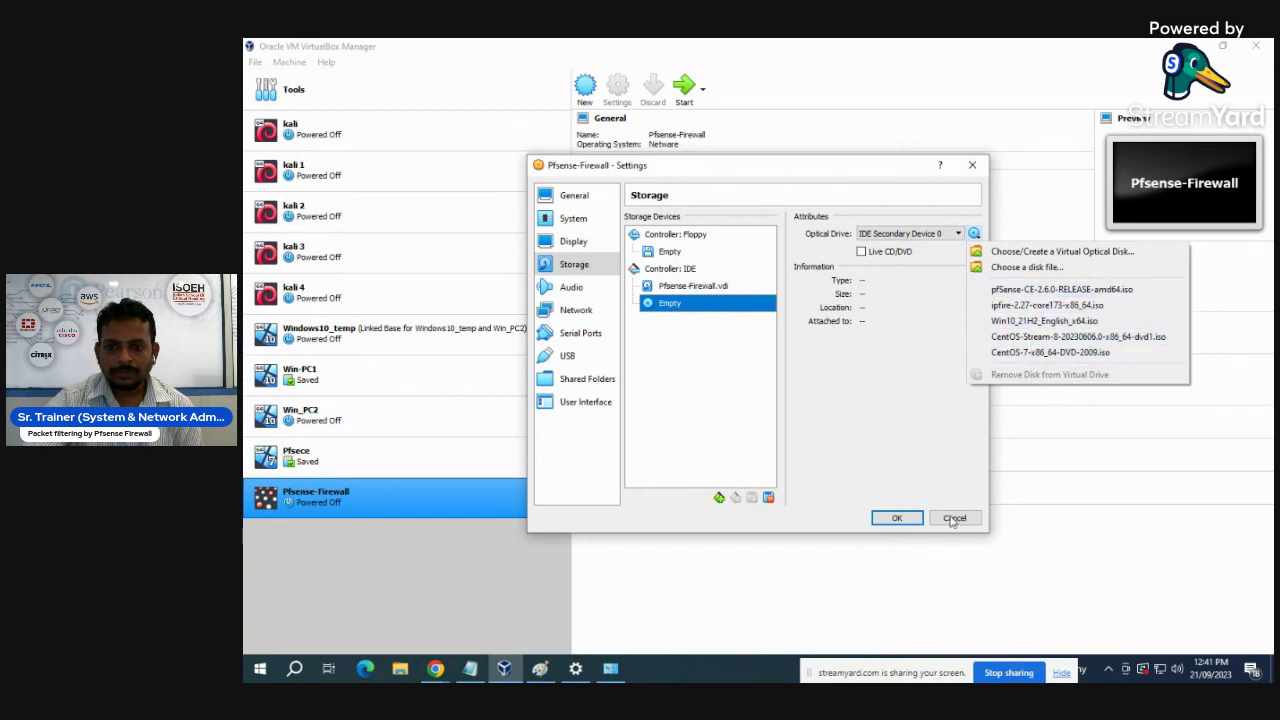
{"action": "left_click", "coordinate": [915, 518]}
- Remove the pfSense-Firewall VM and delete all its files
{"action": "right_click", "coordinate": [320, 498]}
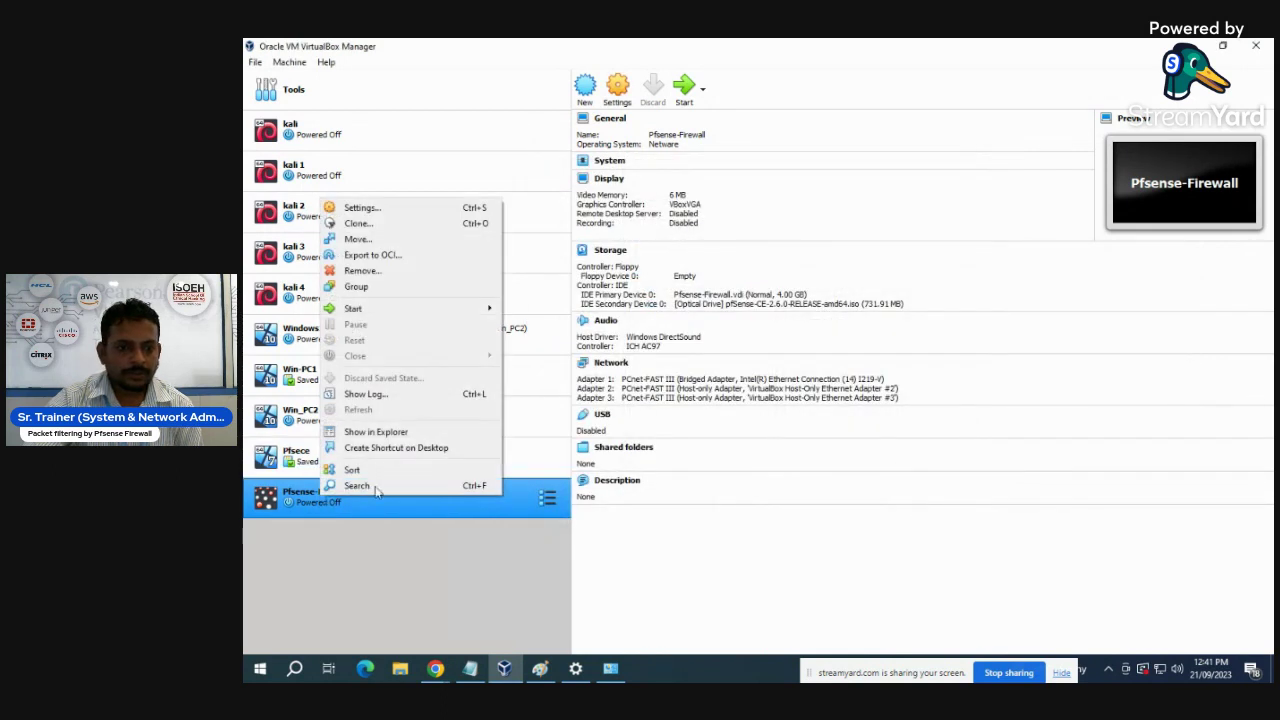
{"action": "left_click", "coordinate": [360, 271]}
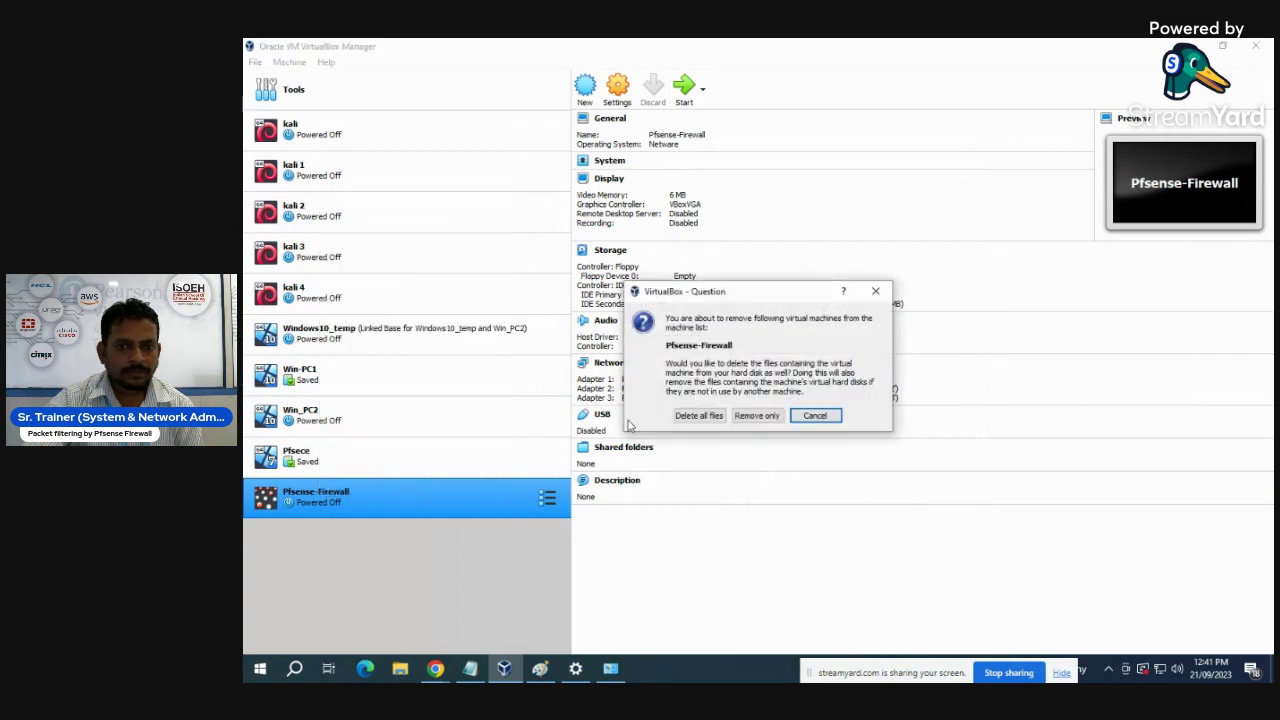
{"action": "left_click", "coordinate": [700, 416]}
- Create the pfsence VM with 2048 MB memory and a 32 GB dynamic VDI disk, then open its settings
{"action": "left_click", "coordinate": [585, 88]}
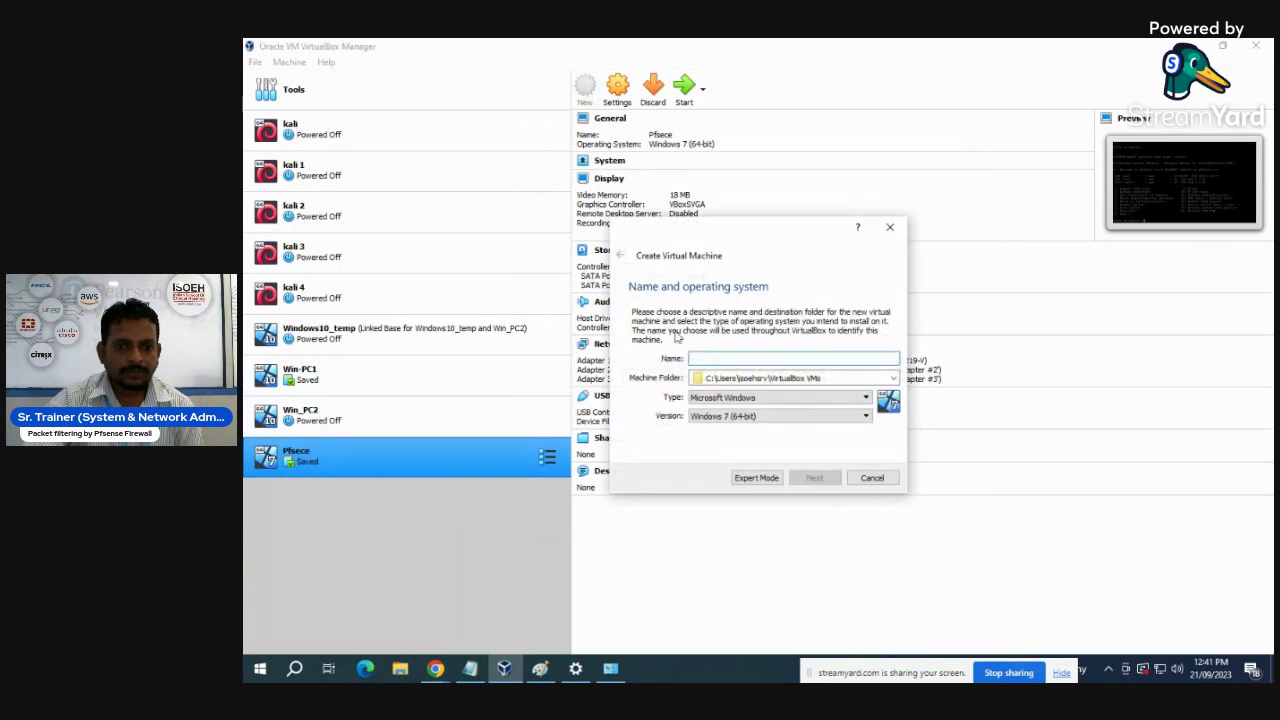
{"action": "type", "text": "pfsence"}
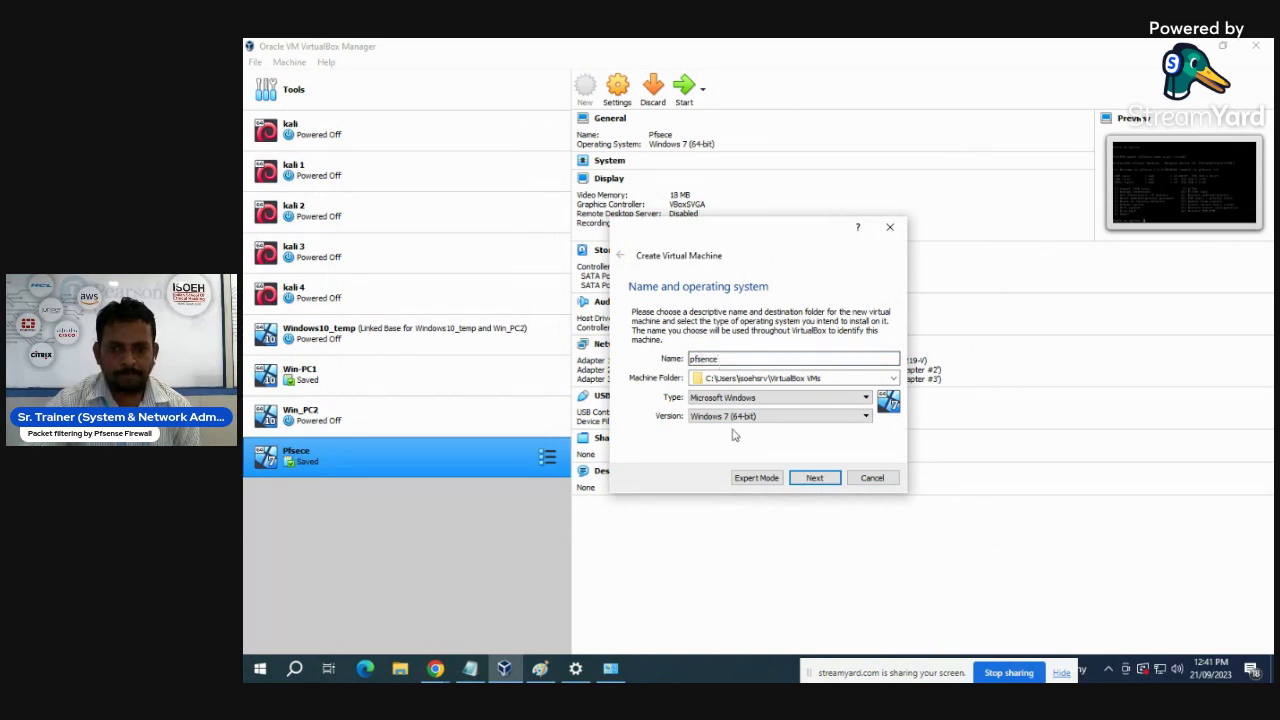
{"action": "left_click", "coordinate": [812, 479]}
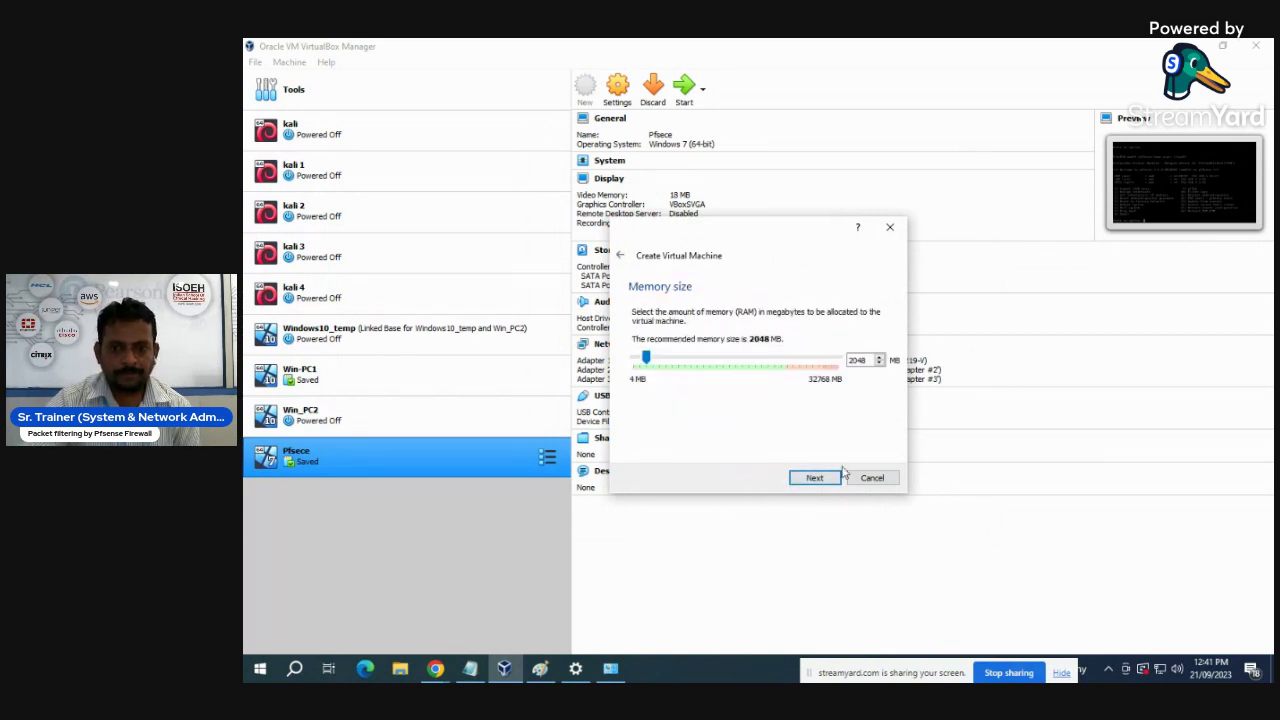
{"action": "left_click", "coordinate": [822, 480]}
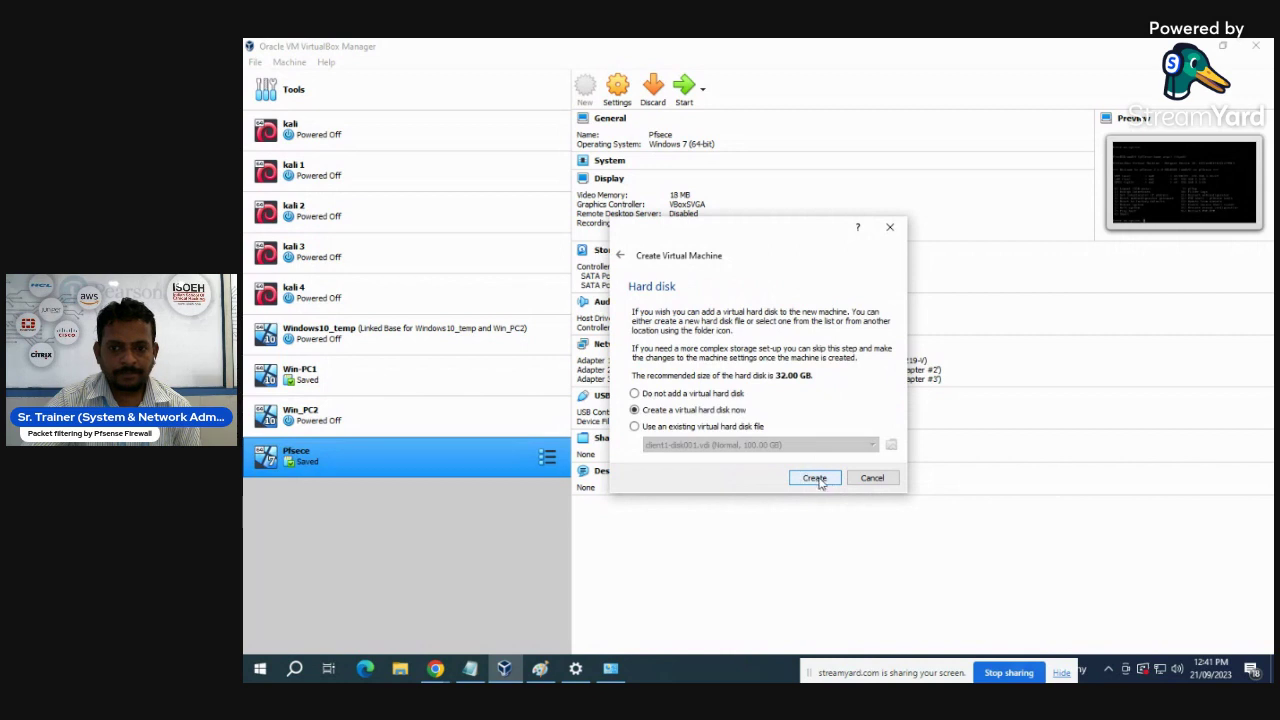
{"action": "left_click", "coordinate": [816, 479]}
{"action": "left_click", "coordinate": [818, 503]}
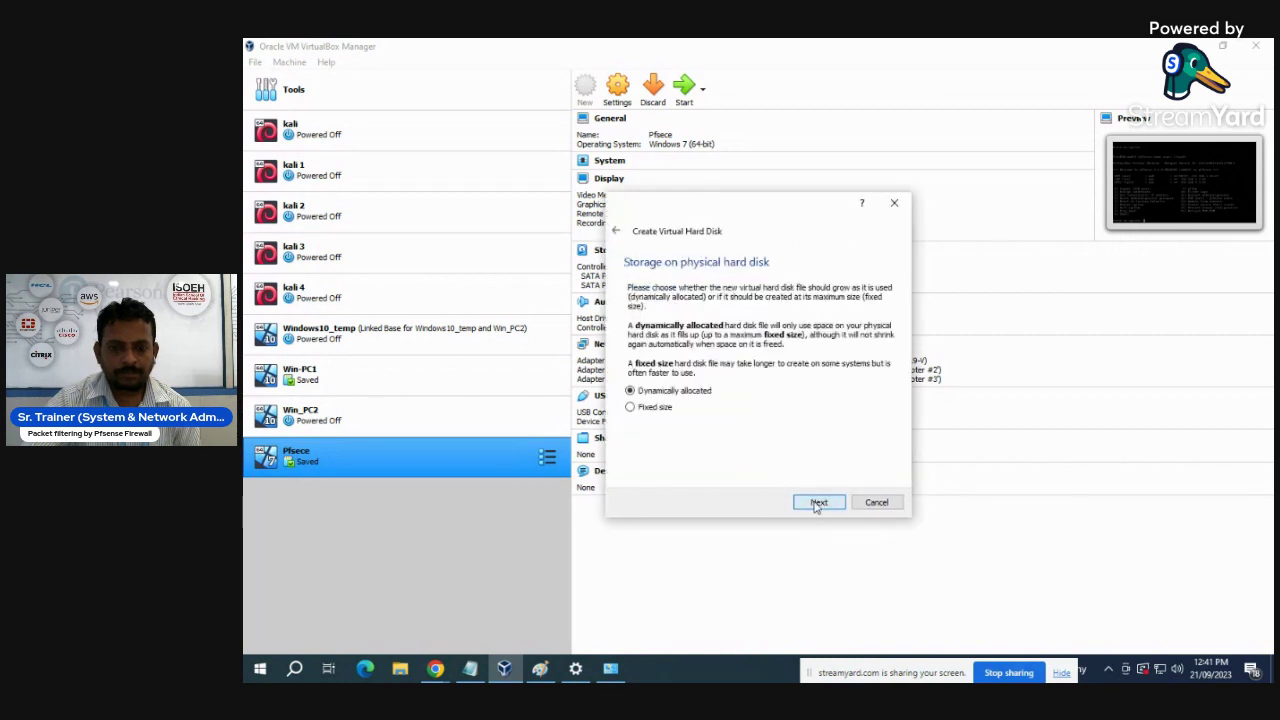
{"action": "left_click", "coordinate": [818, 503]}
{"action": "left_click", "coordinate": [817, 503]}
{"action": "left_click", "coordinate": [626, 84]}
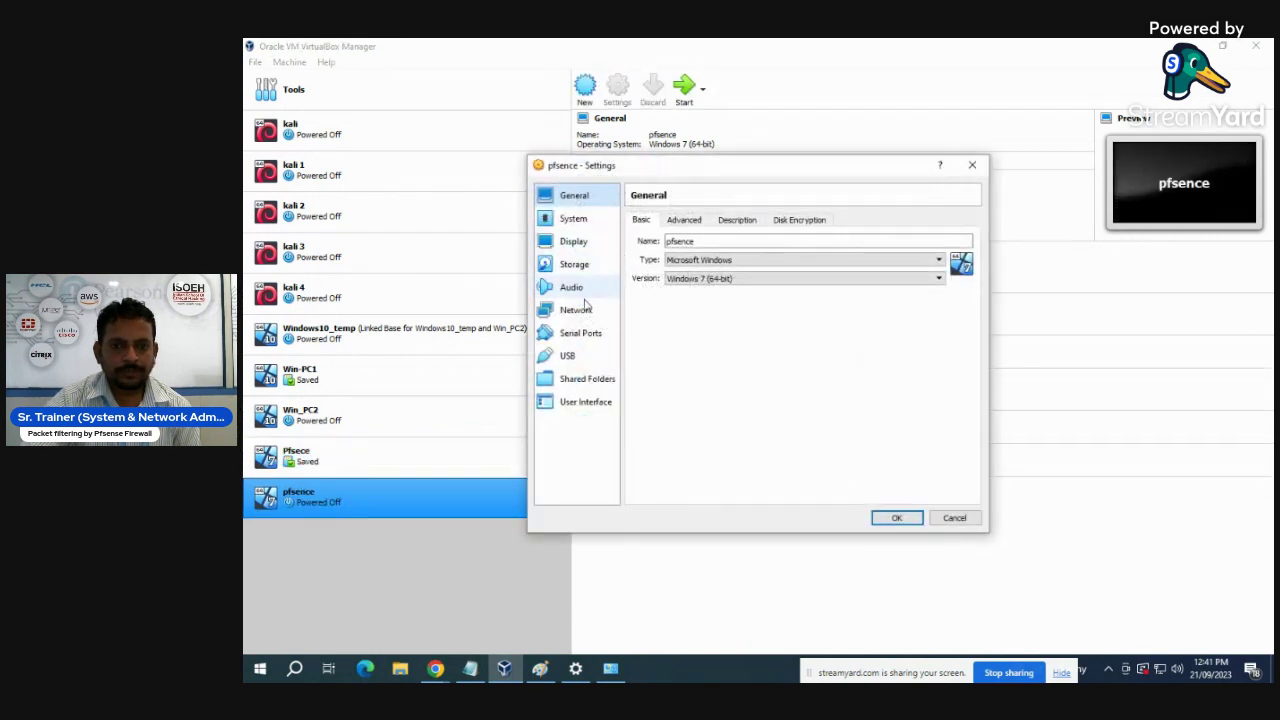
- Set pfsence's Adapter 1 to Bridged and enable Adapter 2 as host-only on Host-Only Ethernet Adapter #2
{"action": "left_click", "coordinate": [578, 311]}
{"action": "left_click", "coordinate": [728, 260]}
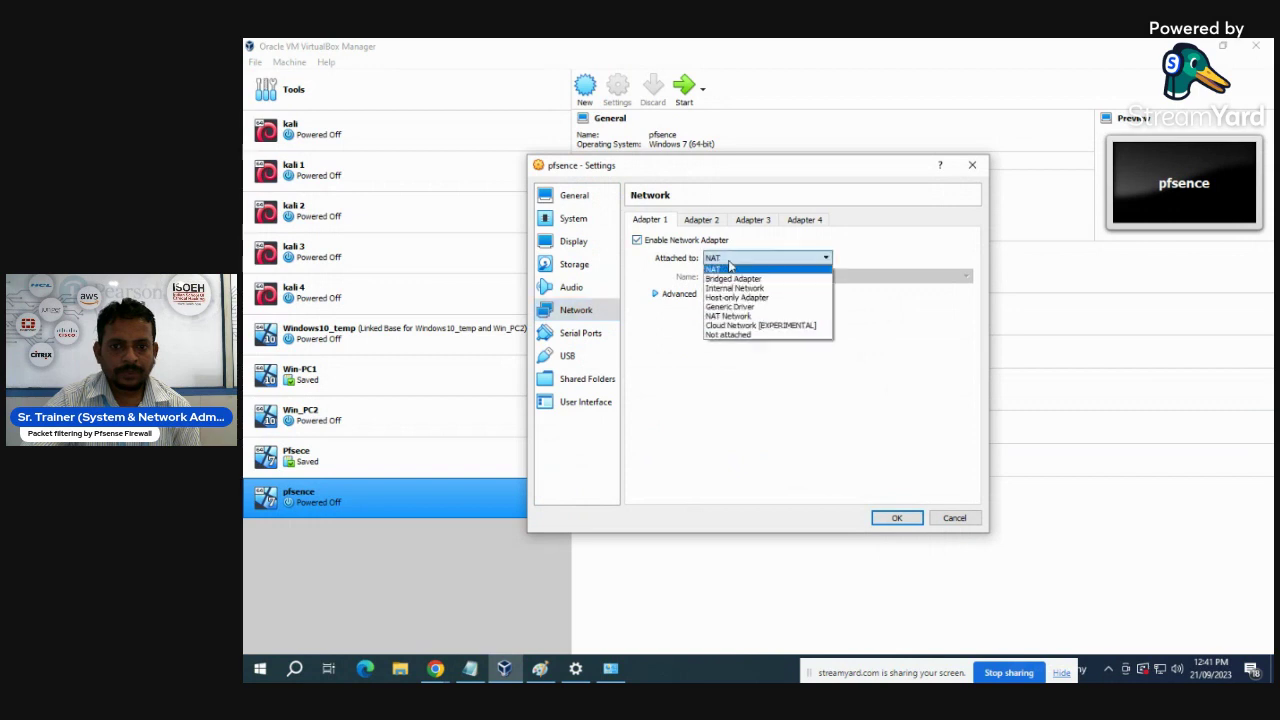
{"action": "left_click", "coordinate": [735, 284]}
{"action": "left_click", "coordinate": [701, 220]}
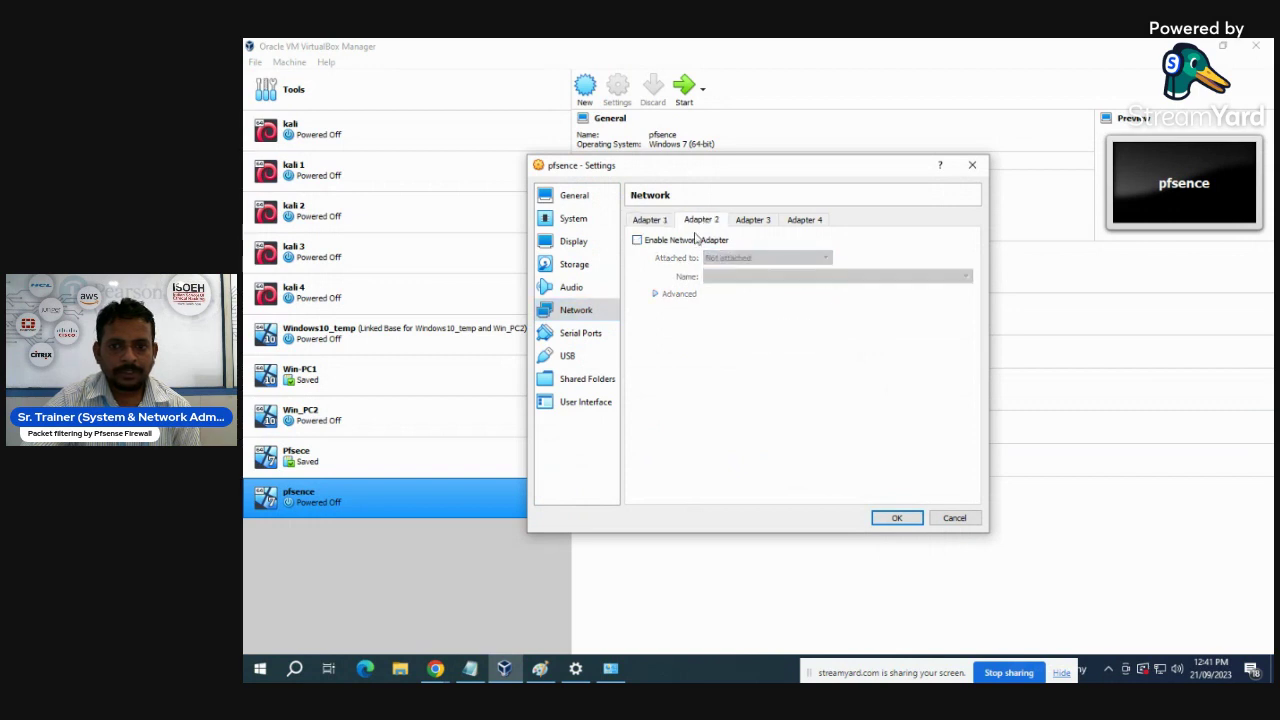
{"action": "left_click", "coordinate": [641, 242]}
{"action": "left_click", "coordinate": [750, 260]}
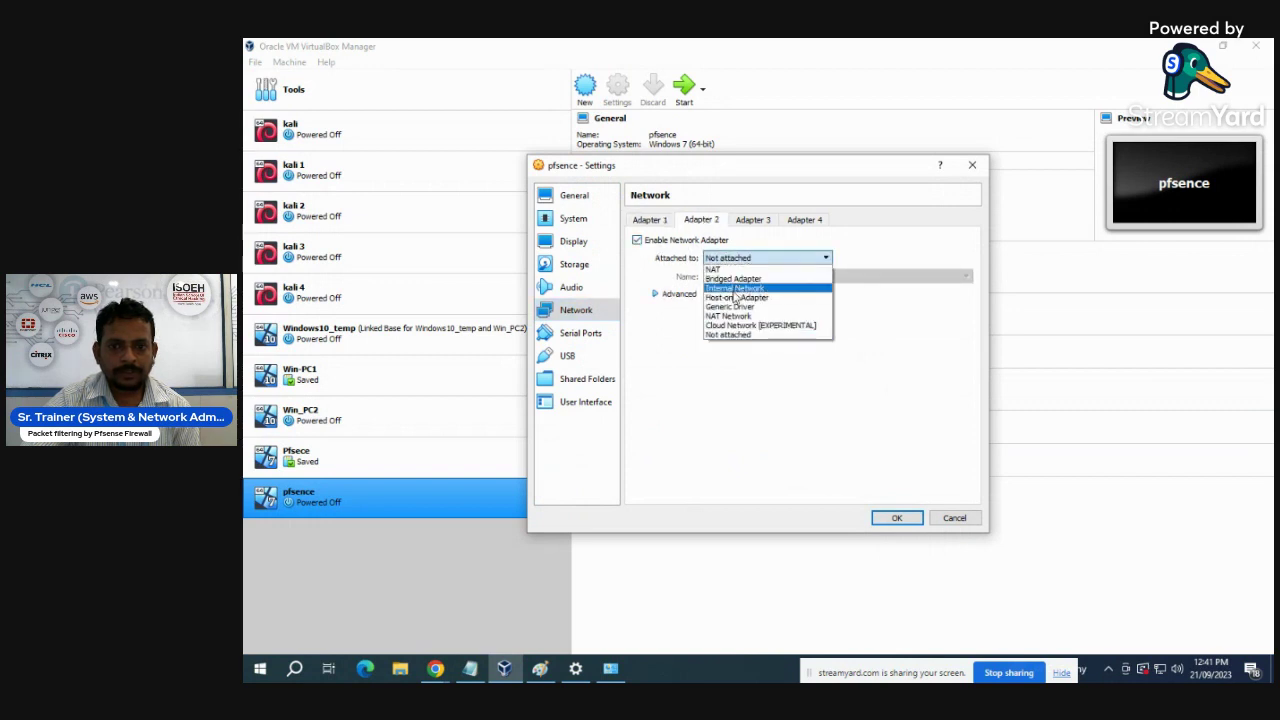
{"action": "left_click", "coordinate": [737, 297]}
{"action": "left_click", "coordinate": [824, 278]}
{"action": "left_click", "coordinate": [815, 307]}
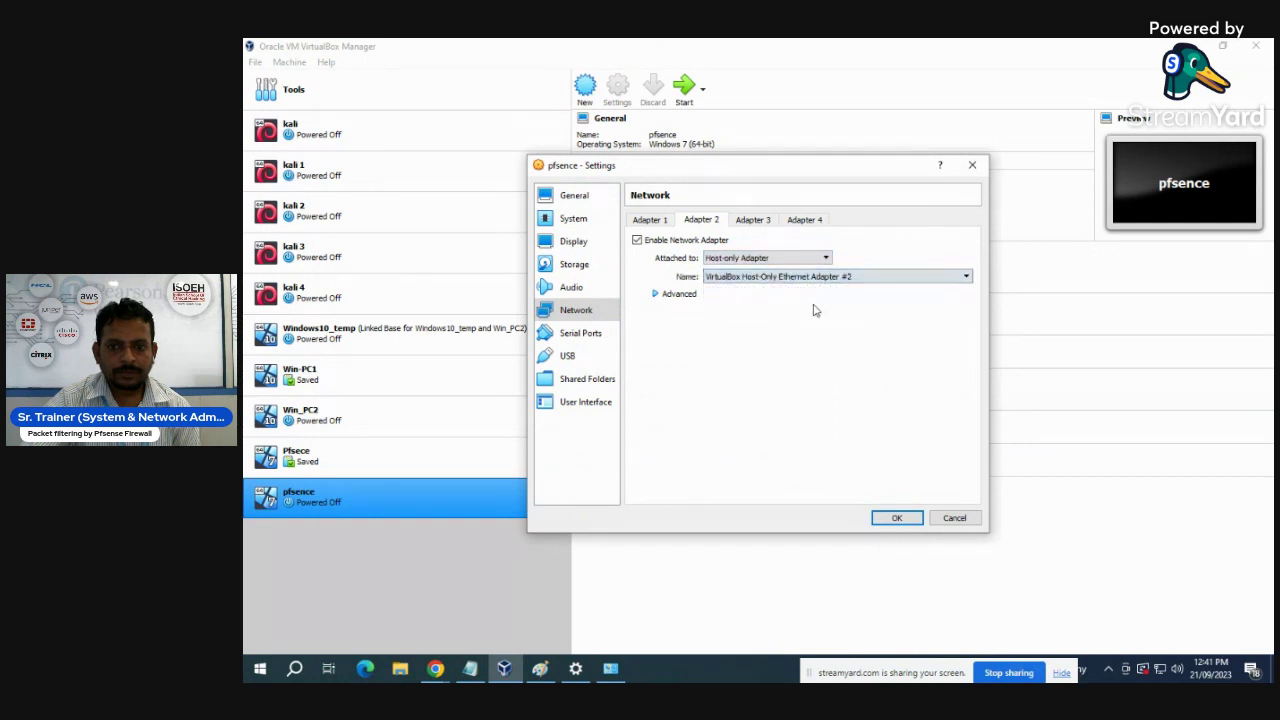
- Enable Adapter 3 as host-only on Host-Only Ethernet Adapter #3 and save the network settings
{"action": "left_click", "coordinate": [752, 221]}
{"action": "left_click", "coordinate": [645, 241]}
{"action": "left_click", "coordinate": [762, 258]}
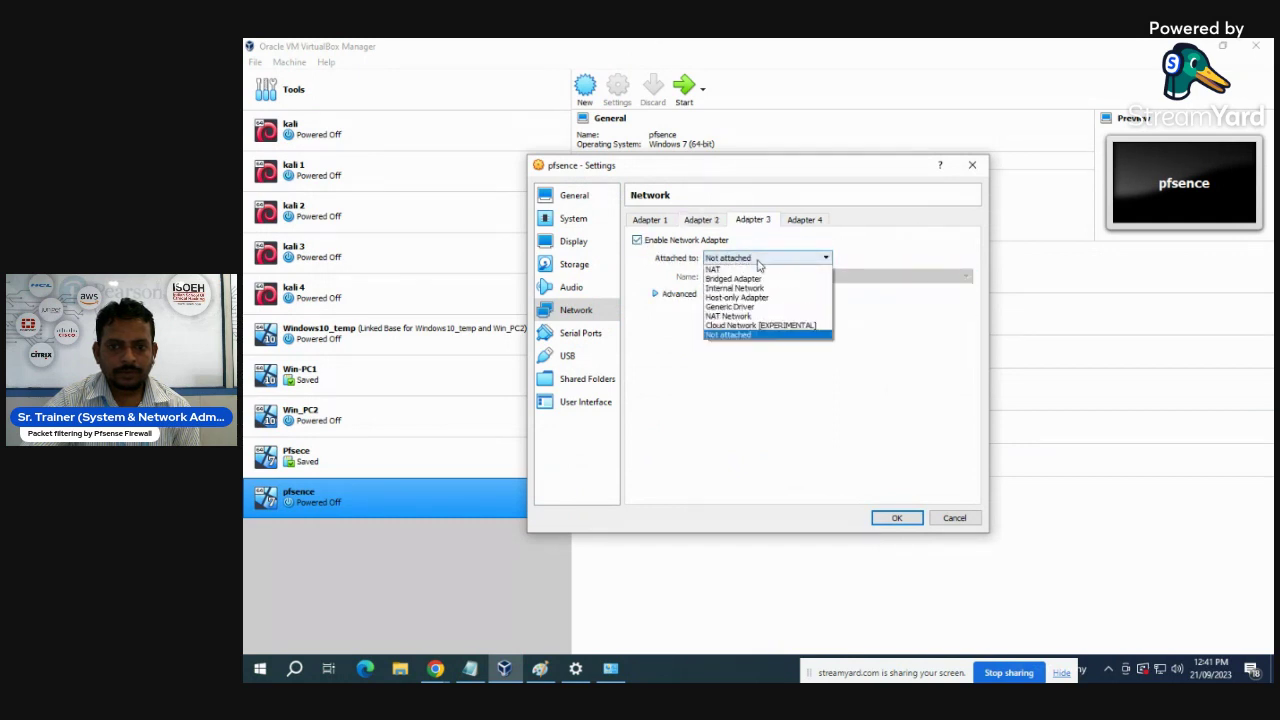
{"action": "left_click", "coordinate": [750, 298]}
{"action": "left_click", "coordinate": [811, 280]}
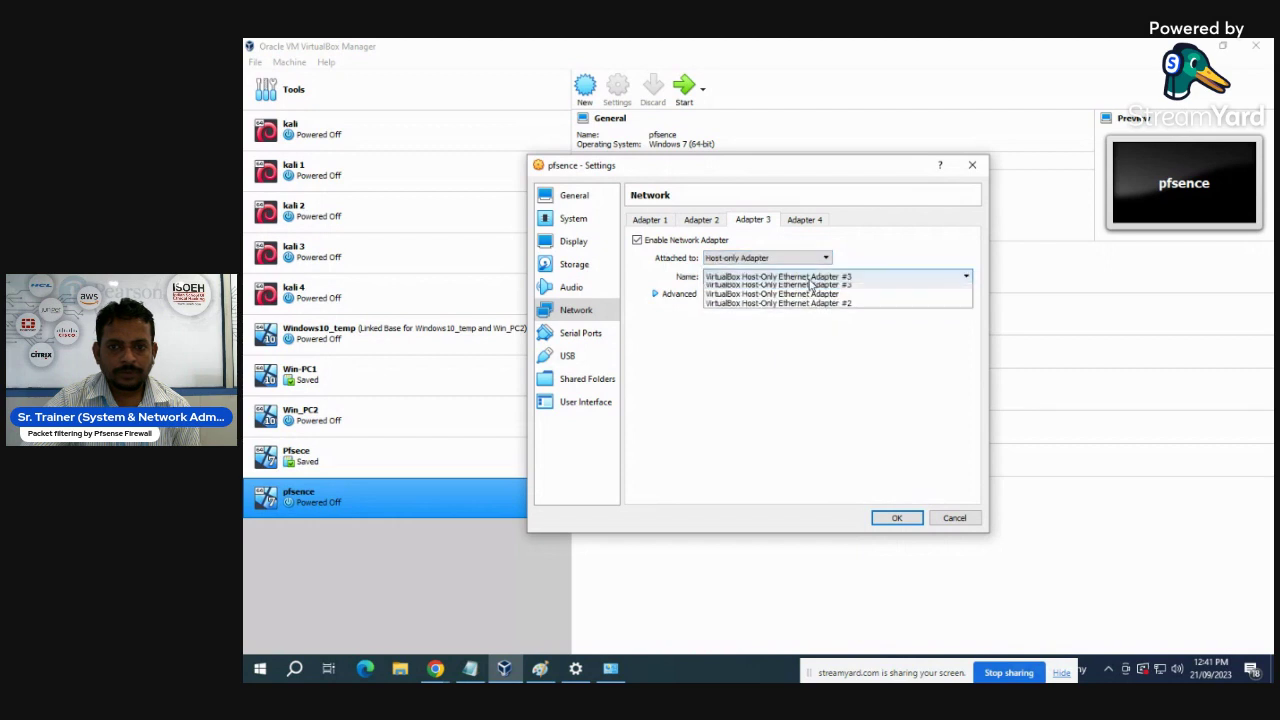
{"action": "left_click", "coordinate": [821, 290]}
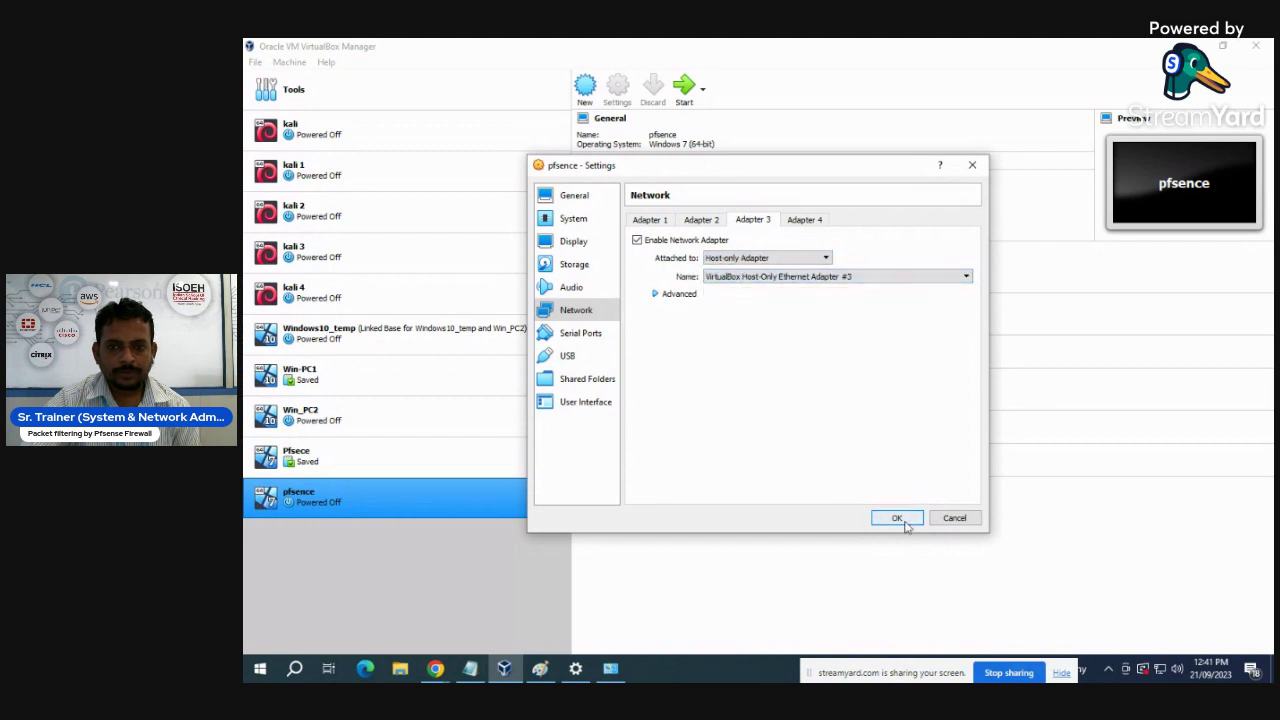
{"action": "left_click", "coordinate": [897, 518]}
- Insert pfSense-CE-2.6.0-RELEASE-amd64.iso into pfsence's empty optical drive
{"action": "left_click", "coordinate": [617, 88]}
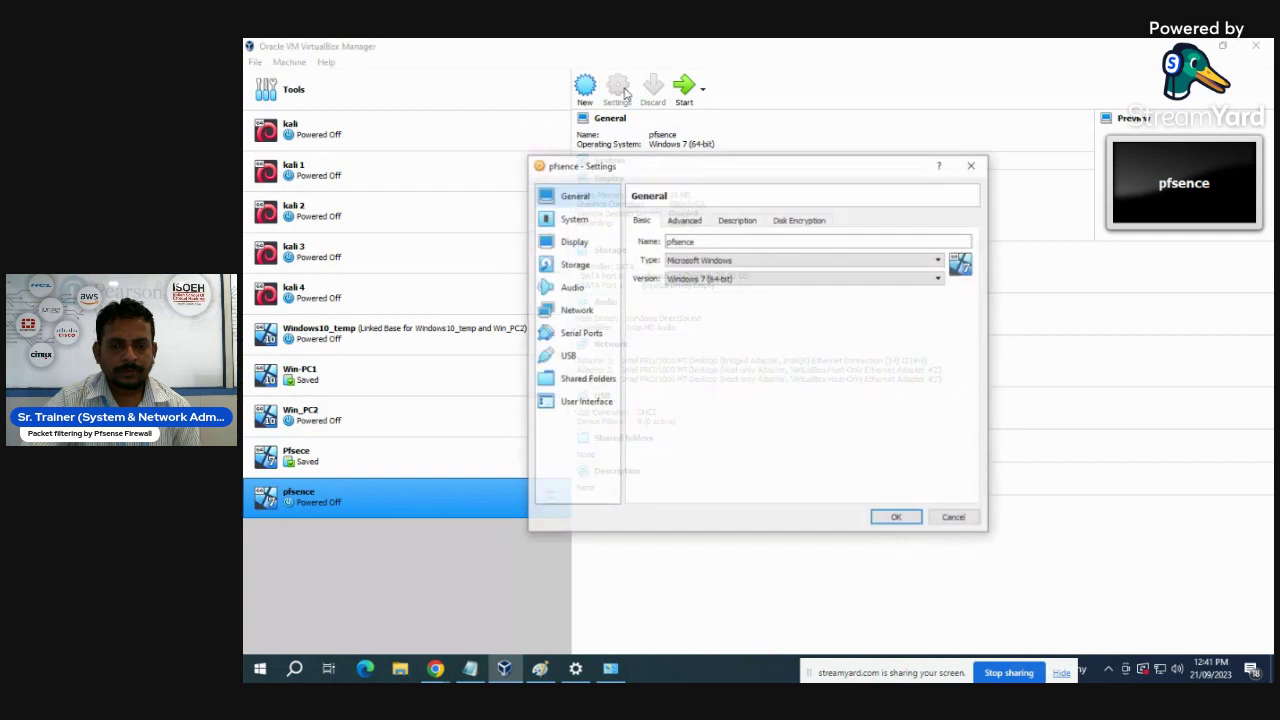
{"action": "left_click", "coordinate": [585, 267]}
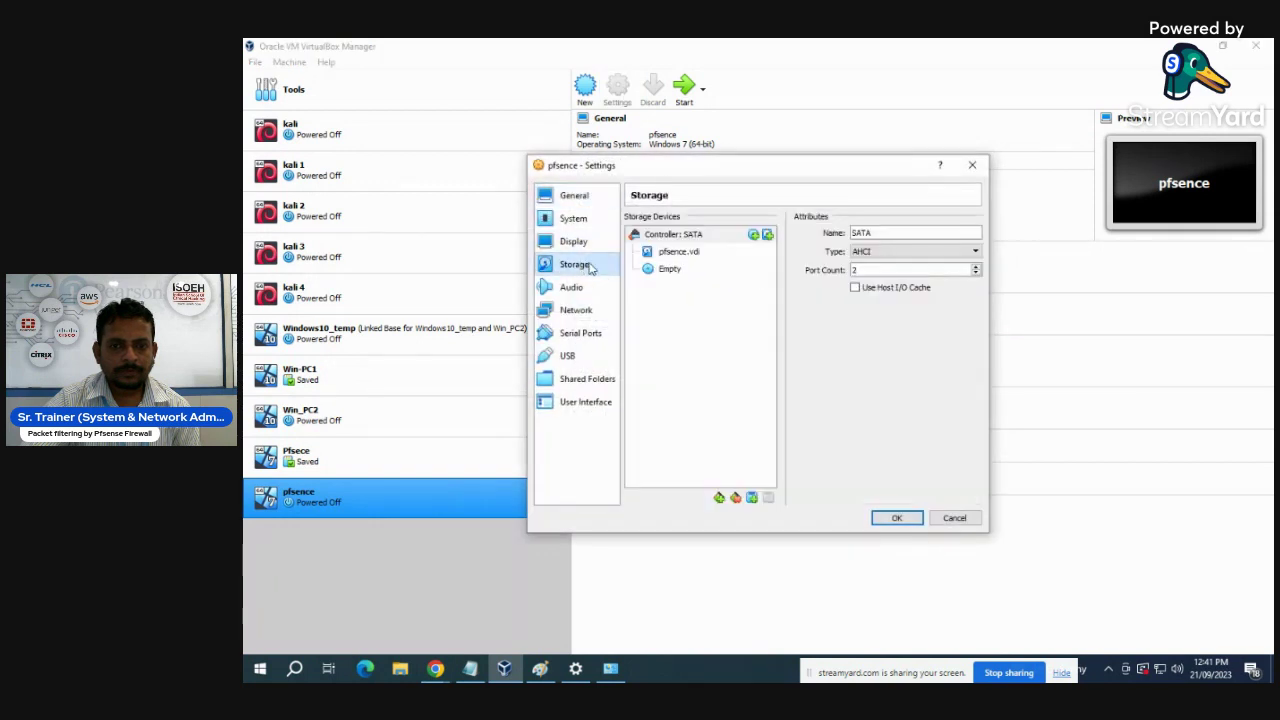
{"action": "left_click", "coordinate": [666, 271]}
{"action": "left_click", "coordinate": [974, 235]}
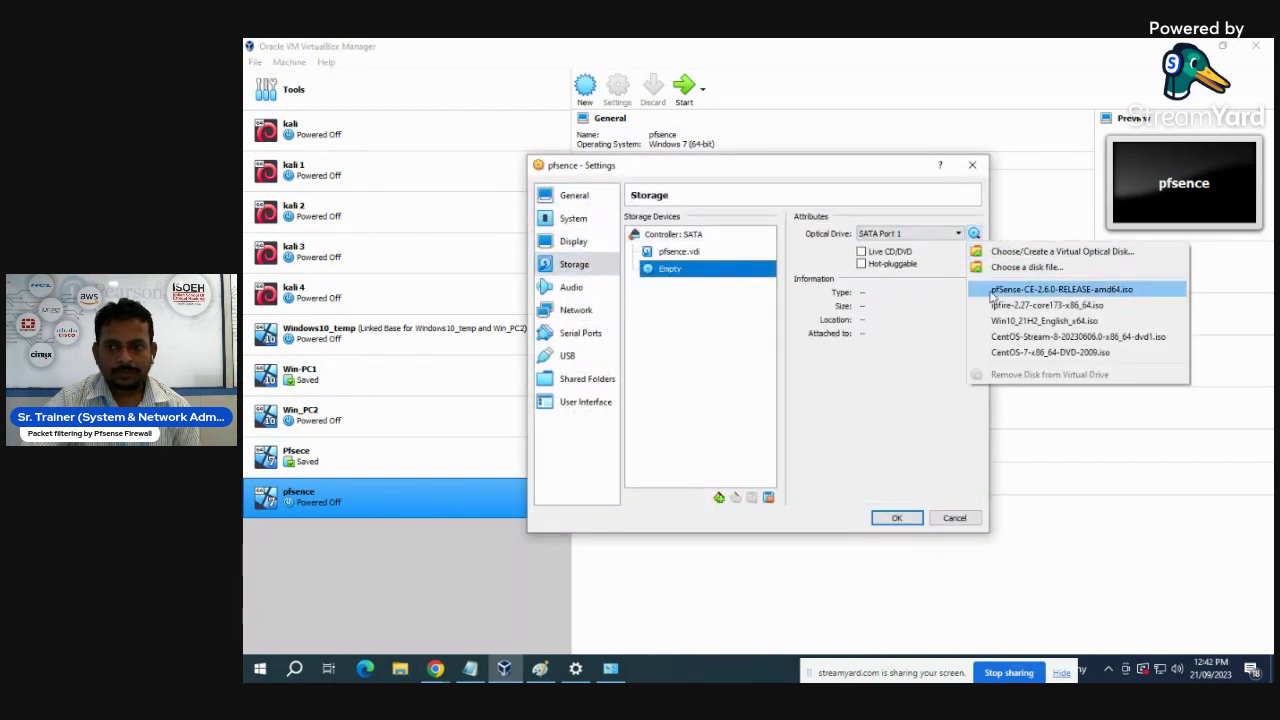
{"action": "left_click", "coordinate": [1062, 296]}
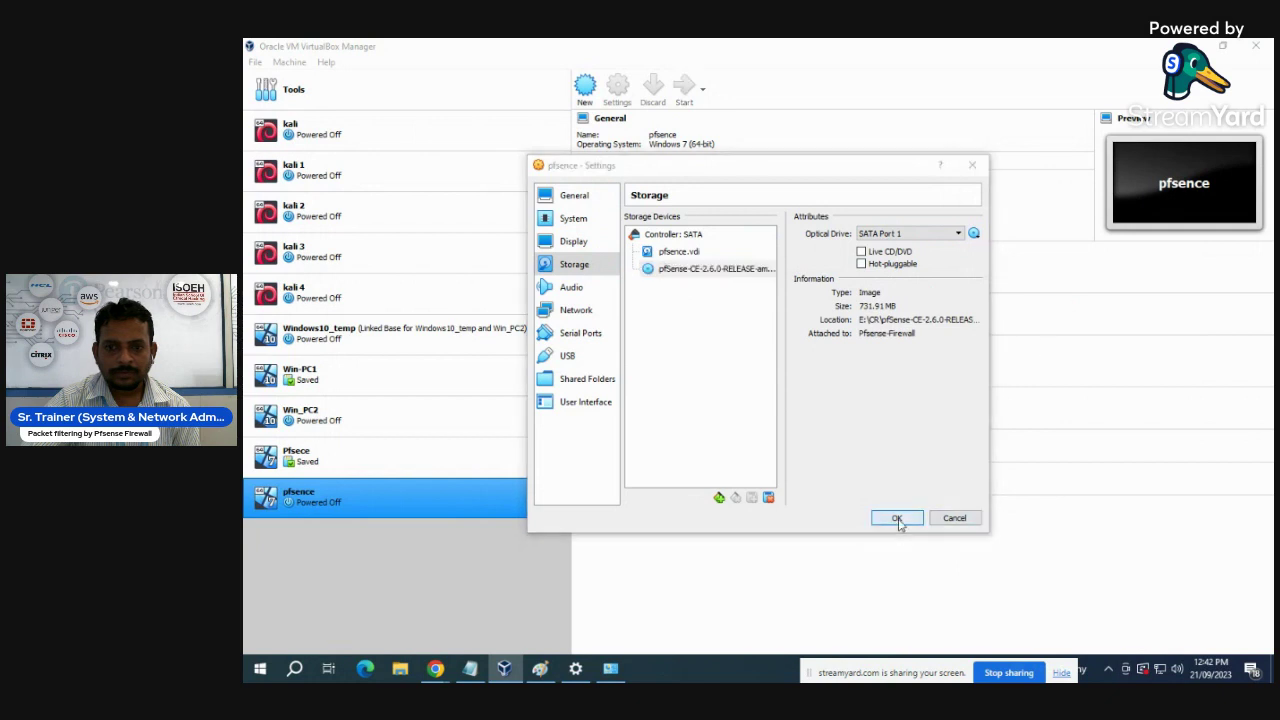
{"action": "left_click", "coordinate": [897, 518]}
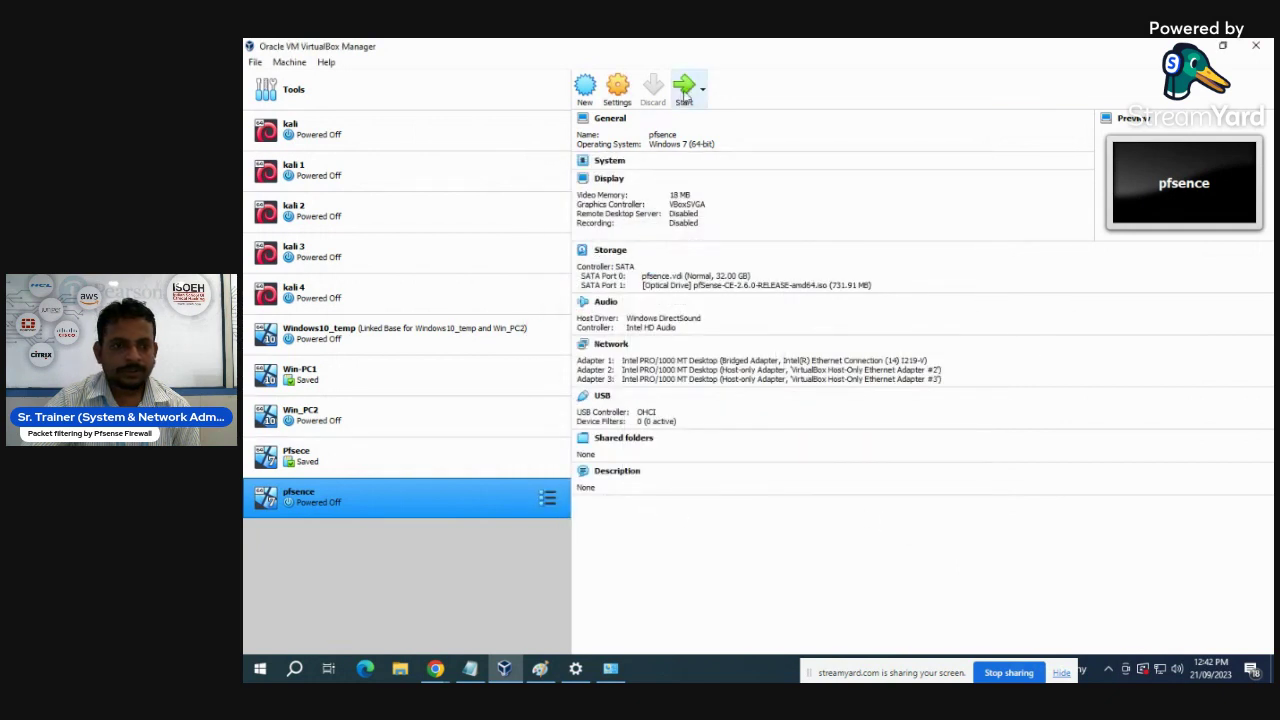
- Start the pfsence VM and switch its console to full-screen mode
{"action": "left_click", "coordinate": [686, 94]}
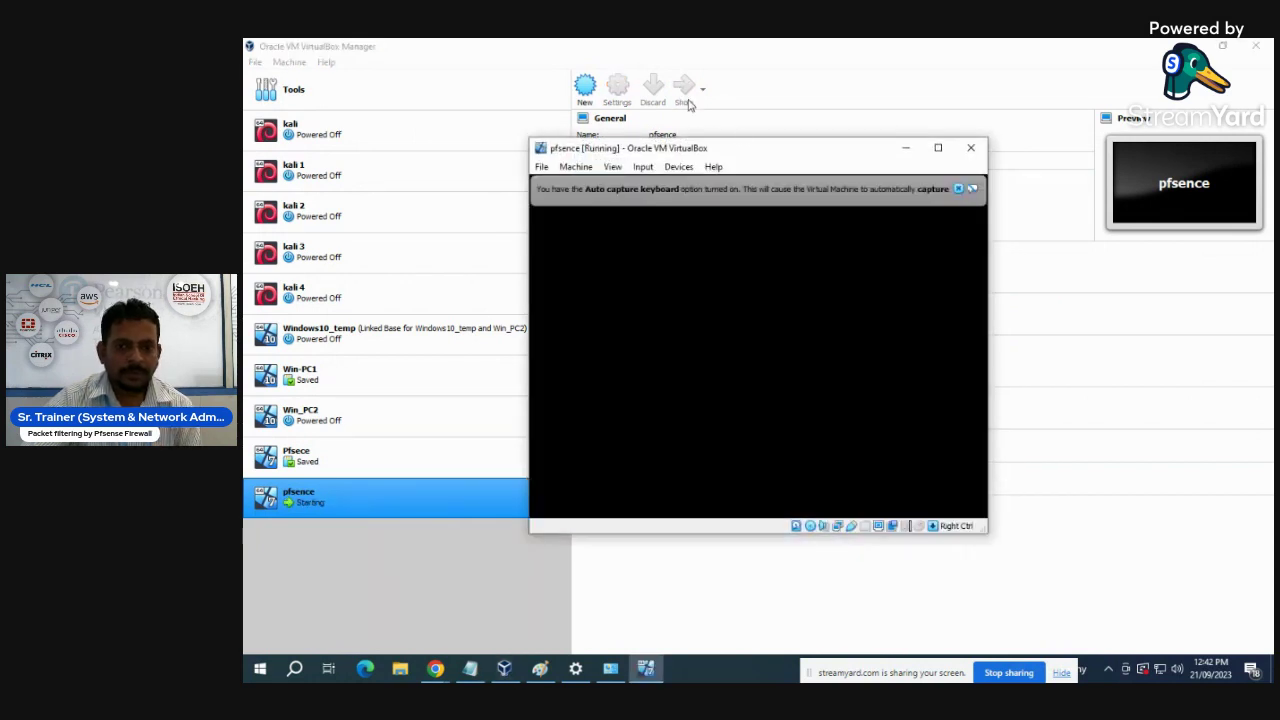
{"action": "left_click", "coordinate": [958, 189]}
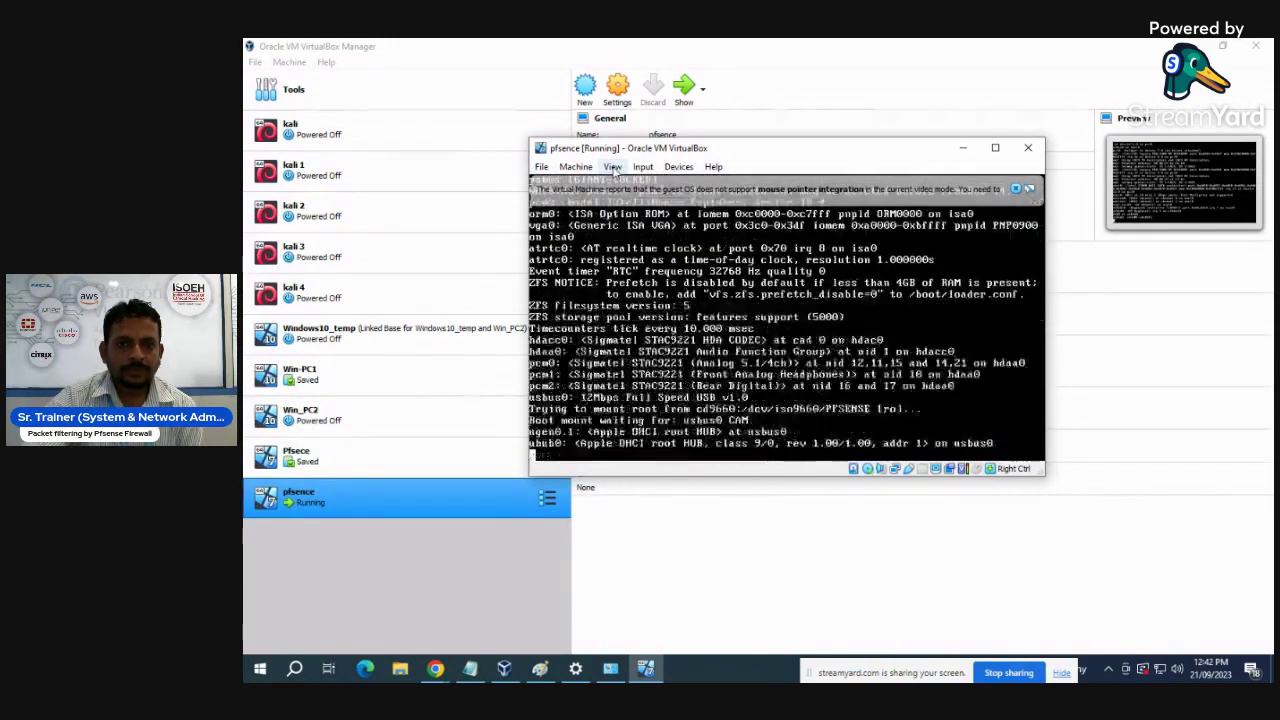
{"action": "left_click", "coordinate": [613, 167]}
{"action": "left_click", "coordinate": [628, 180]}
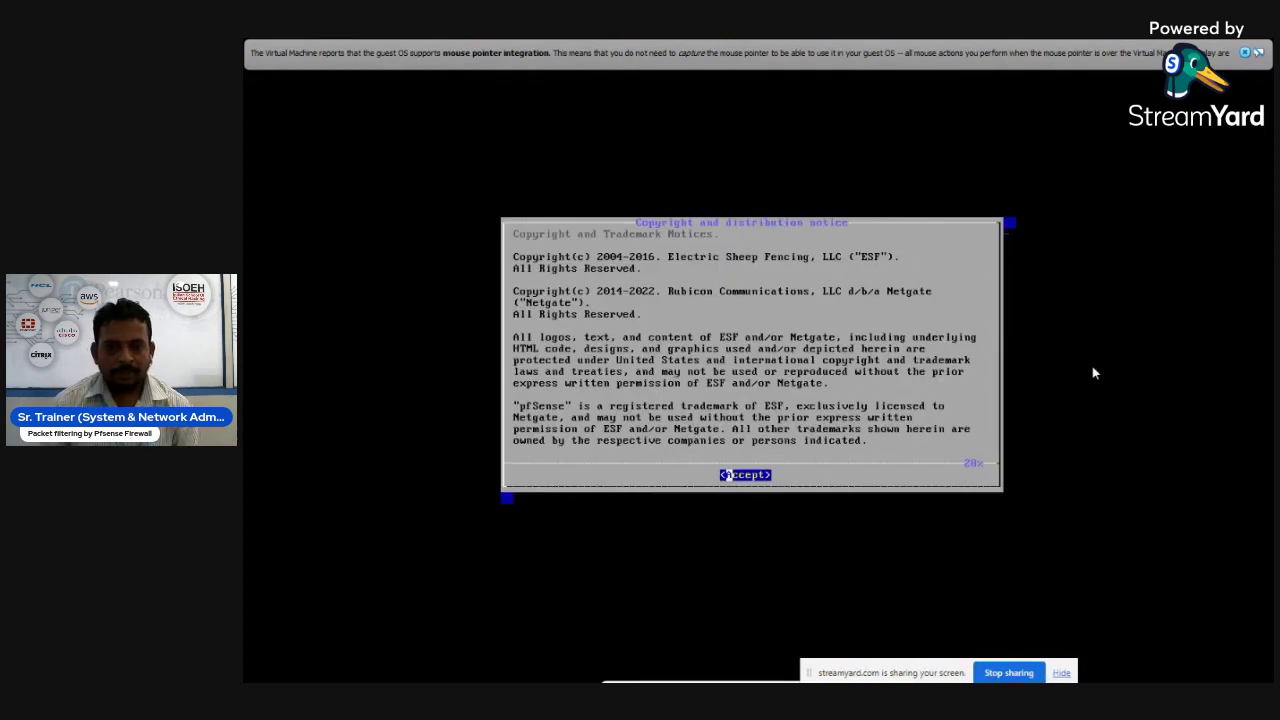
- Accept the notice, install with the default keymap and Auto (ZFS) on ada0, confirming YES to wipe it
{"action": "key", "text": "Return"}
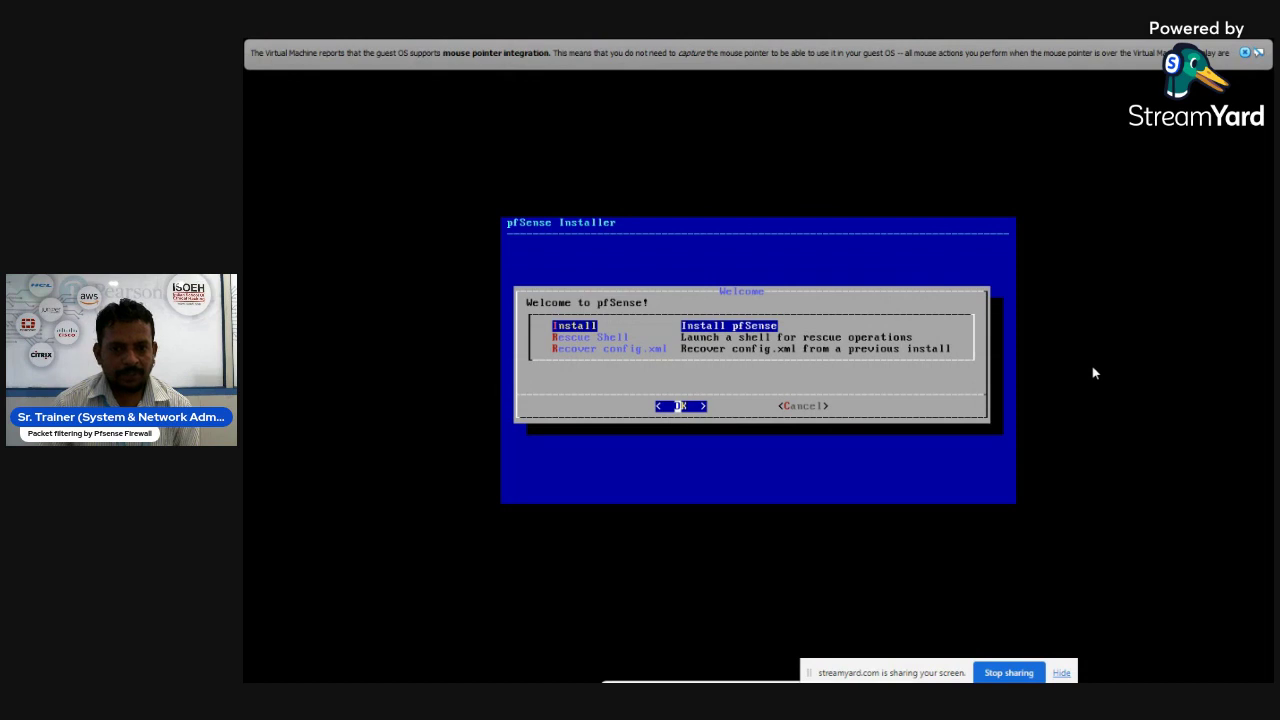
{"action": "key", "text": "Return"}
{"action": "key", "text": "Return"}
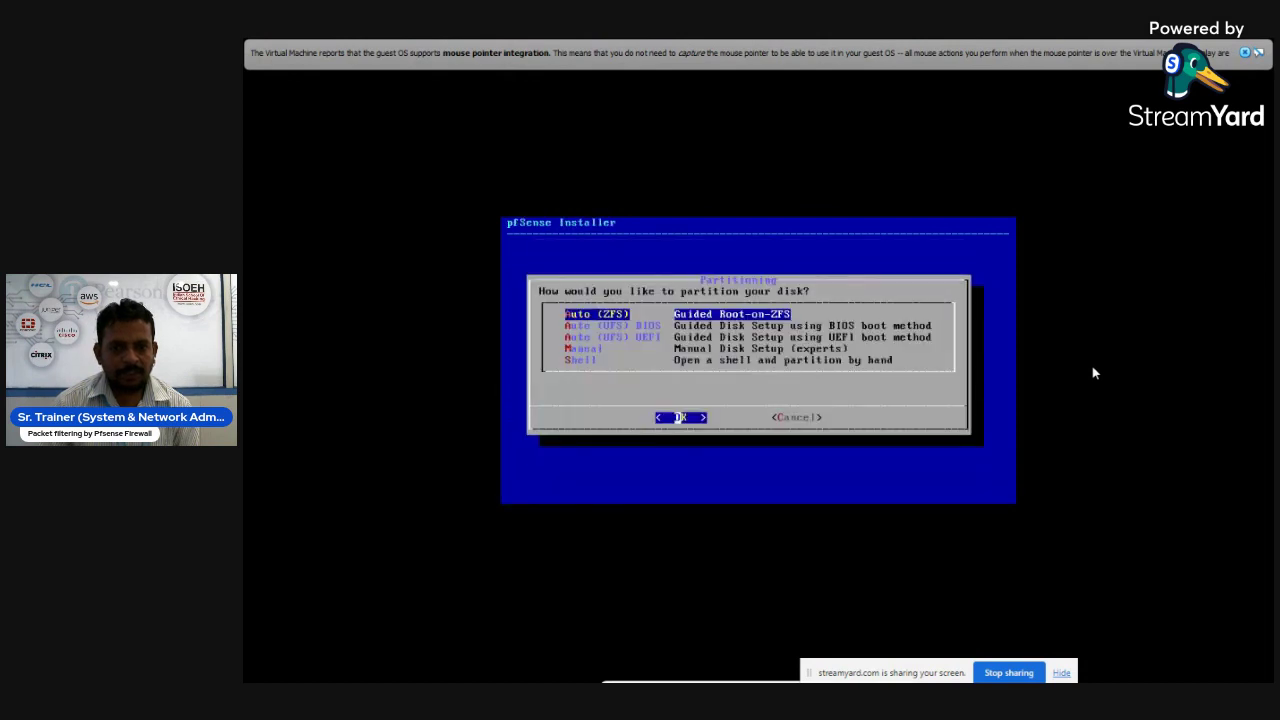
{"action": "key", "text": "Return"}
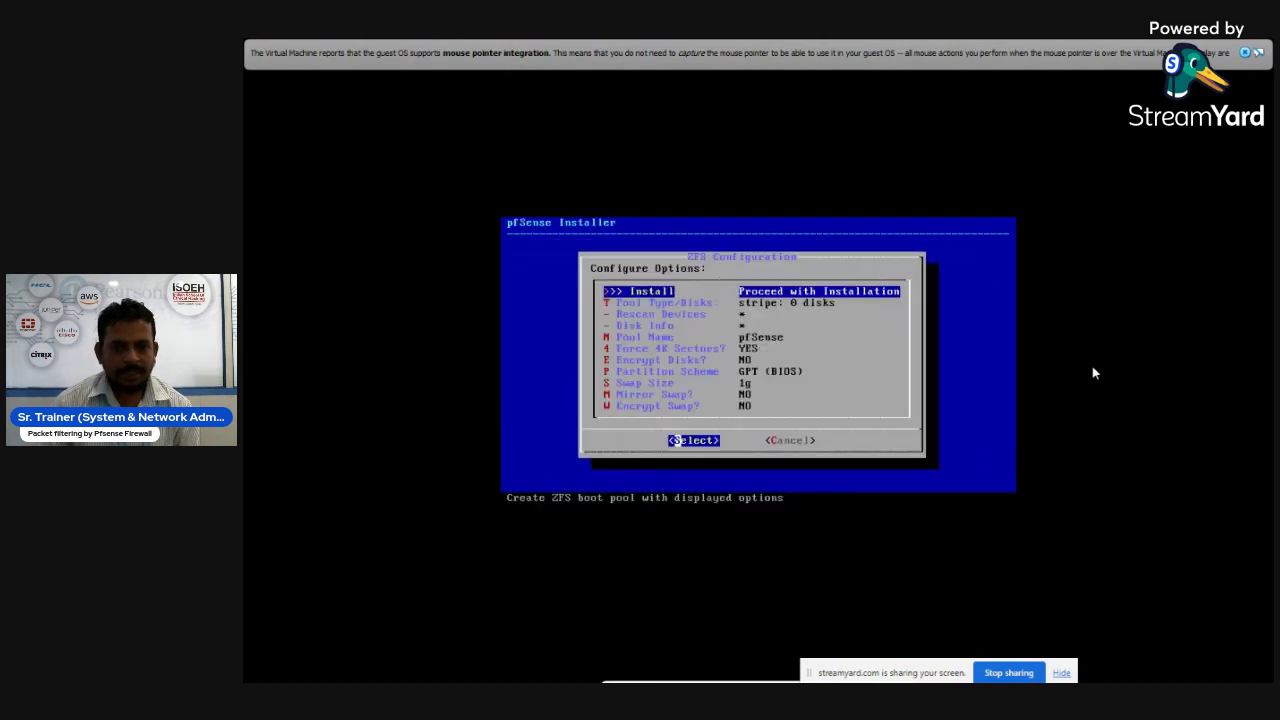
{"action": "key", "text": "Return"}
{"action": "key", "text": "Return"}
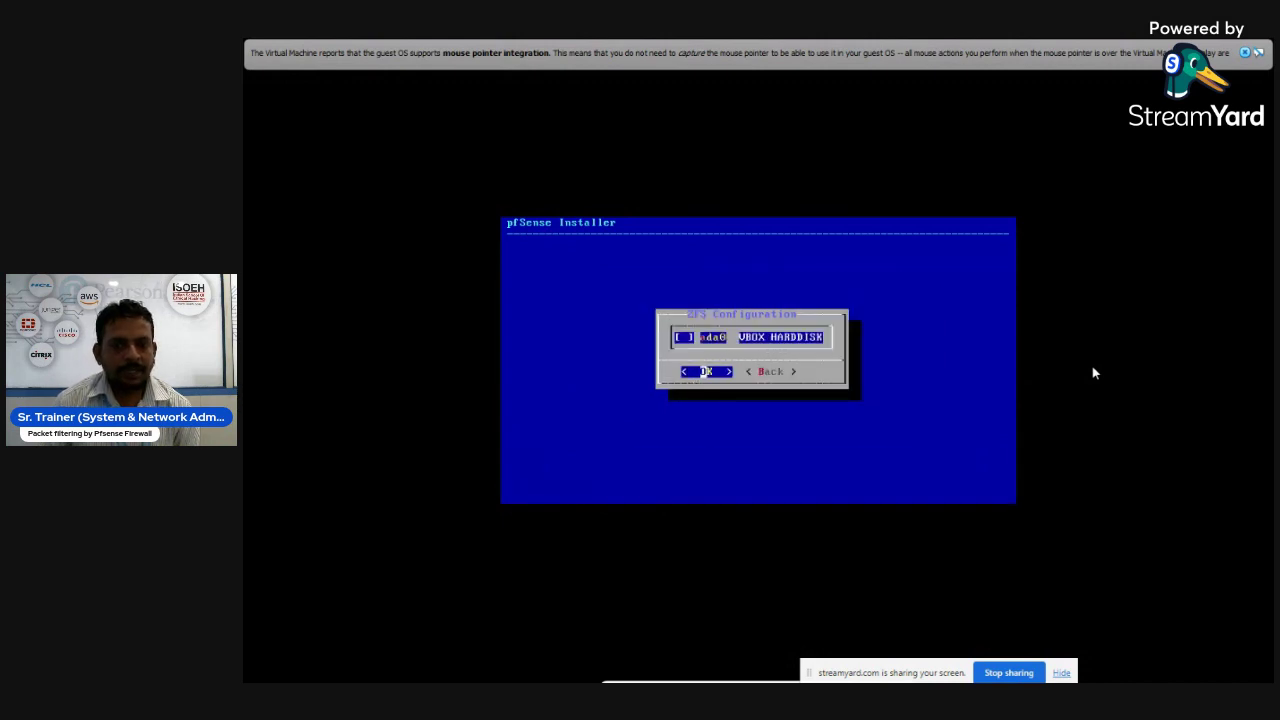
{"action": "key", "text": "Return"}
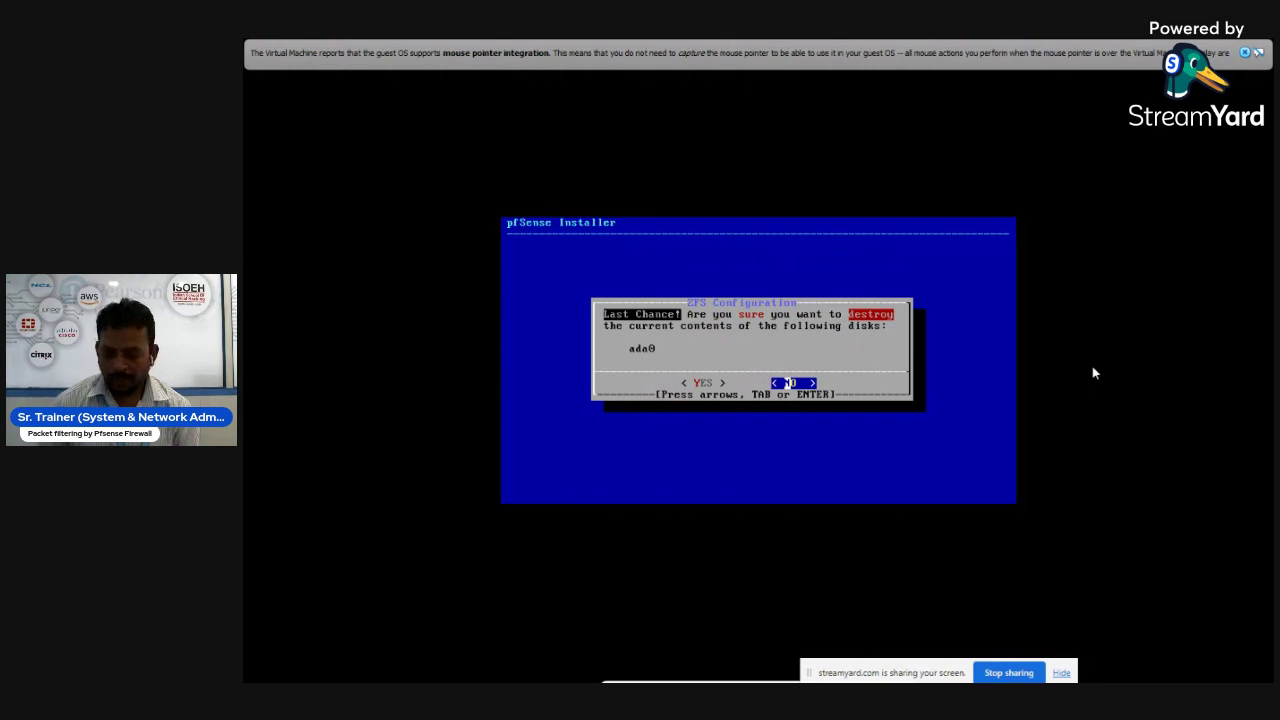
{"action": "key", "text": "Left"}
{"action": "key", "text": "Return"}
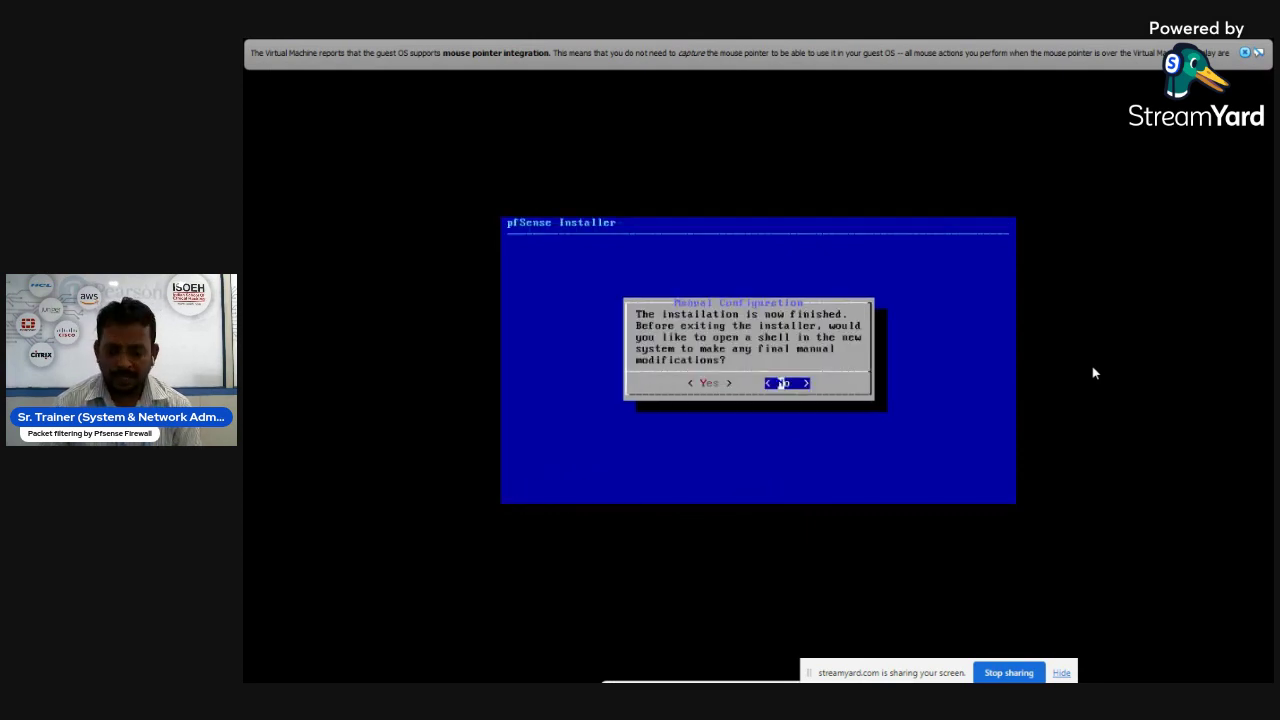
- Decline the manual-configuration shell, reboot into pfSense, and switch the VM to Scaled Mode
{"action": "key", "text": "Return"}
{"action": "key", "text": "Return"}
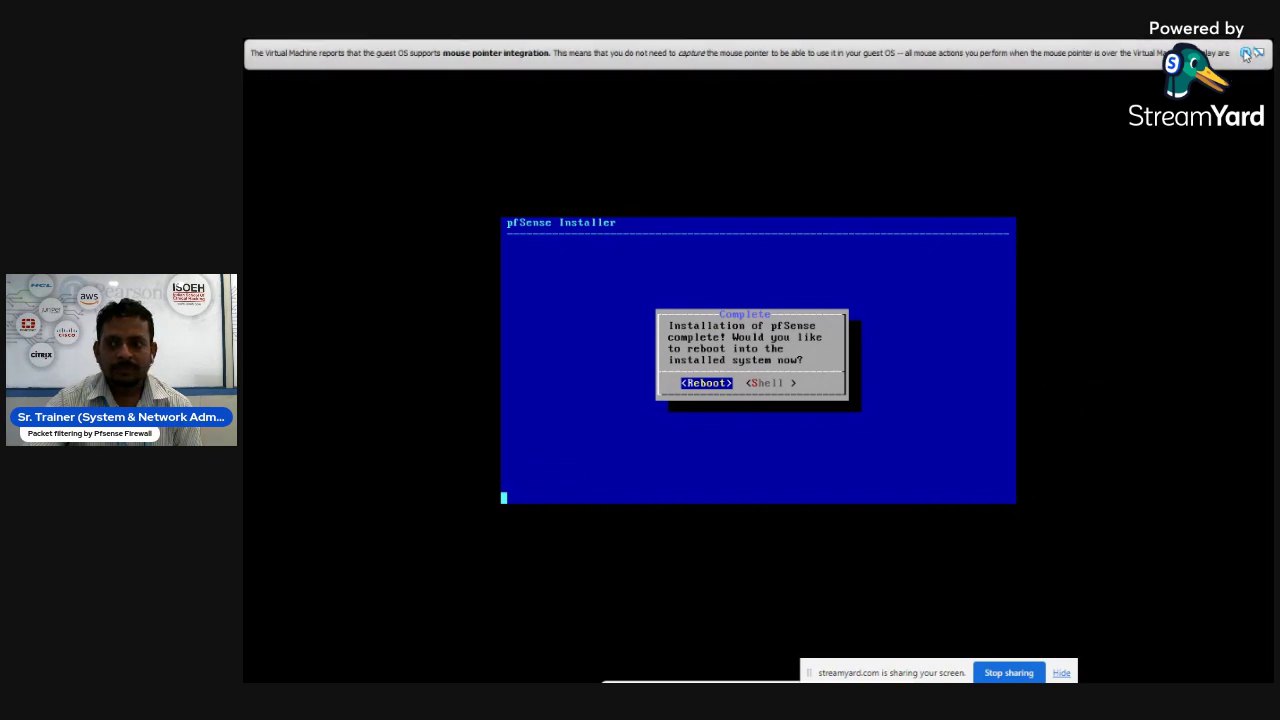
{"action": "key", "text": "Return"}
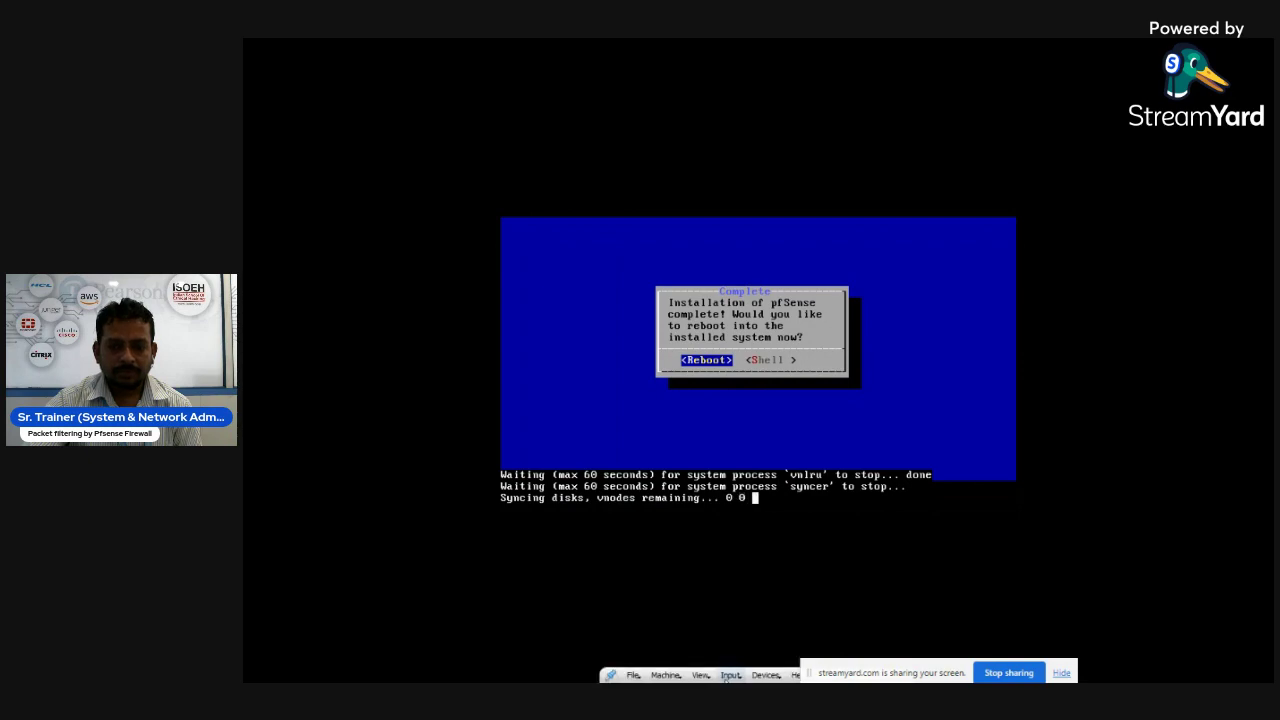
{"action": "left_click", "coordinate": [703, 676]}
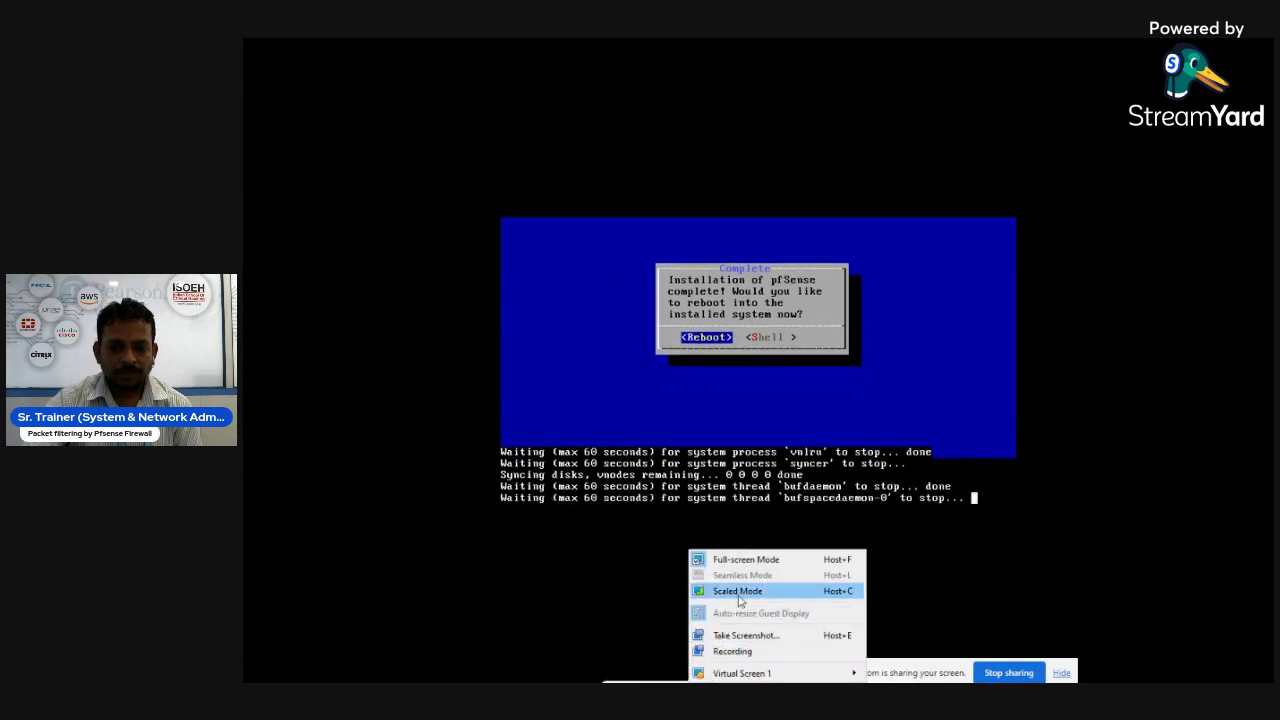
{"action": "left_click", "coordinate": [737, 591]}
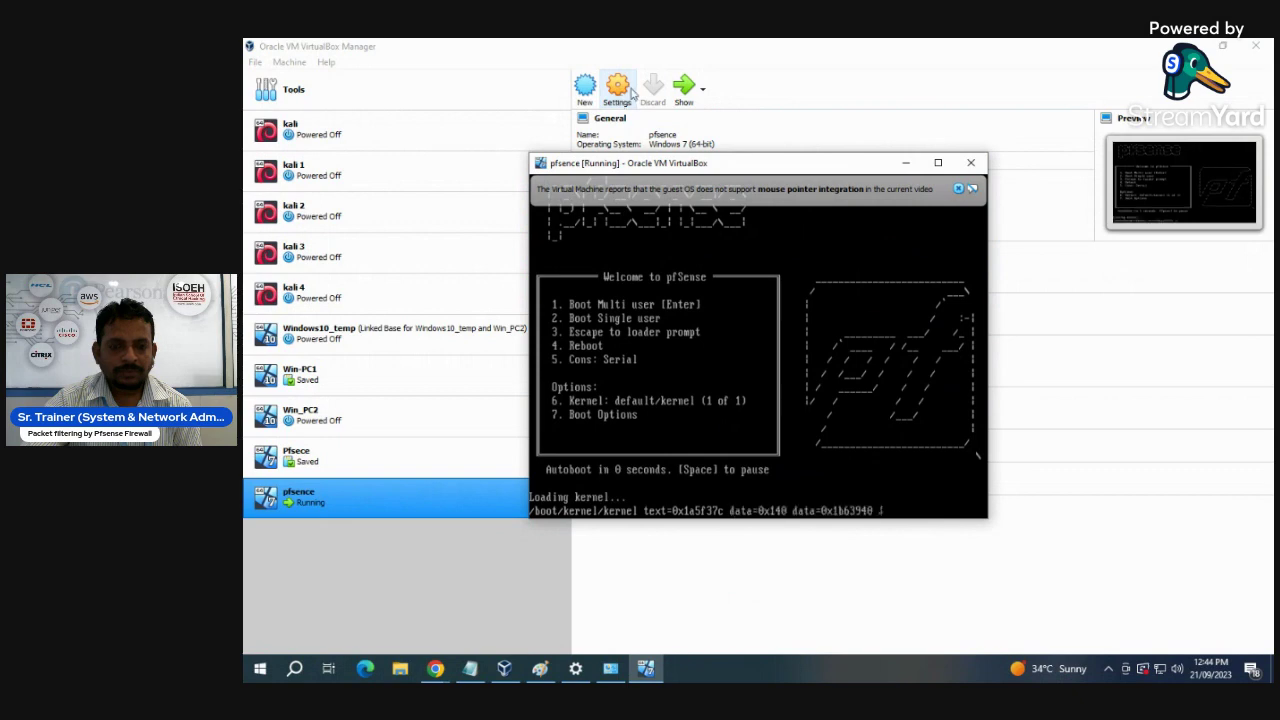
- Remove the pfSense installer ISO from pfsence's optical drive so it shows Empty
{"action": "left_click", "coordinate": [618, 90]}
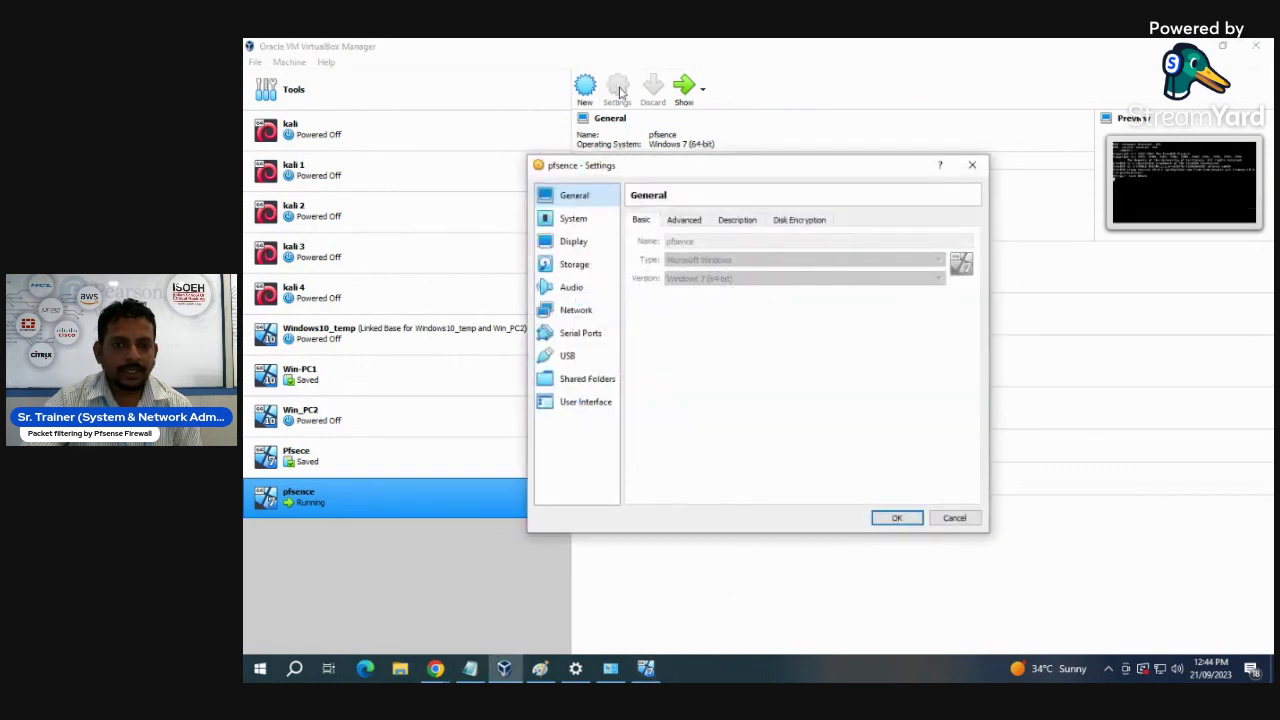
{"action": "left_click", "coordinate": [575, 265]}
{"action": "left_click", "coordinate": [698, 271]}
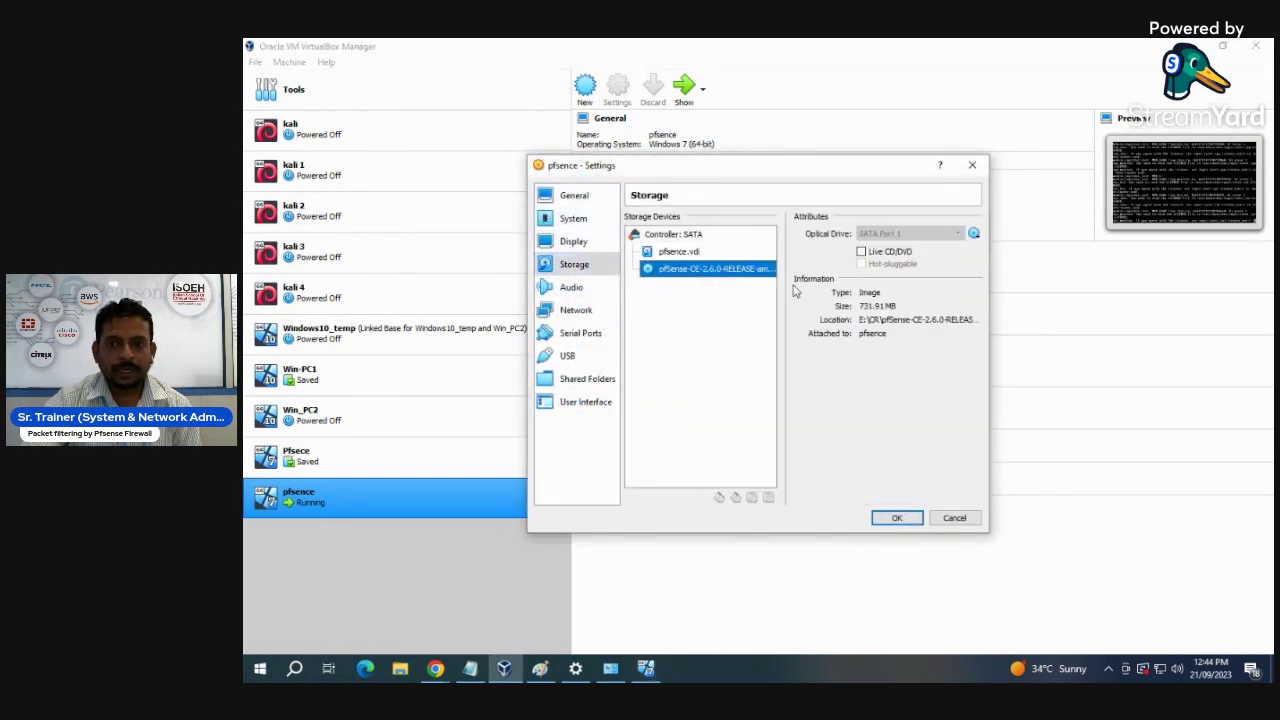
{"action": "left_click", "coordinate": [974, 234]}
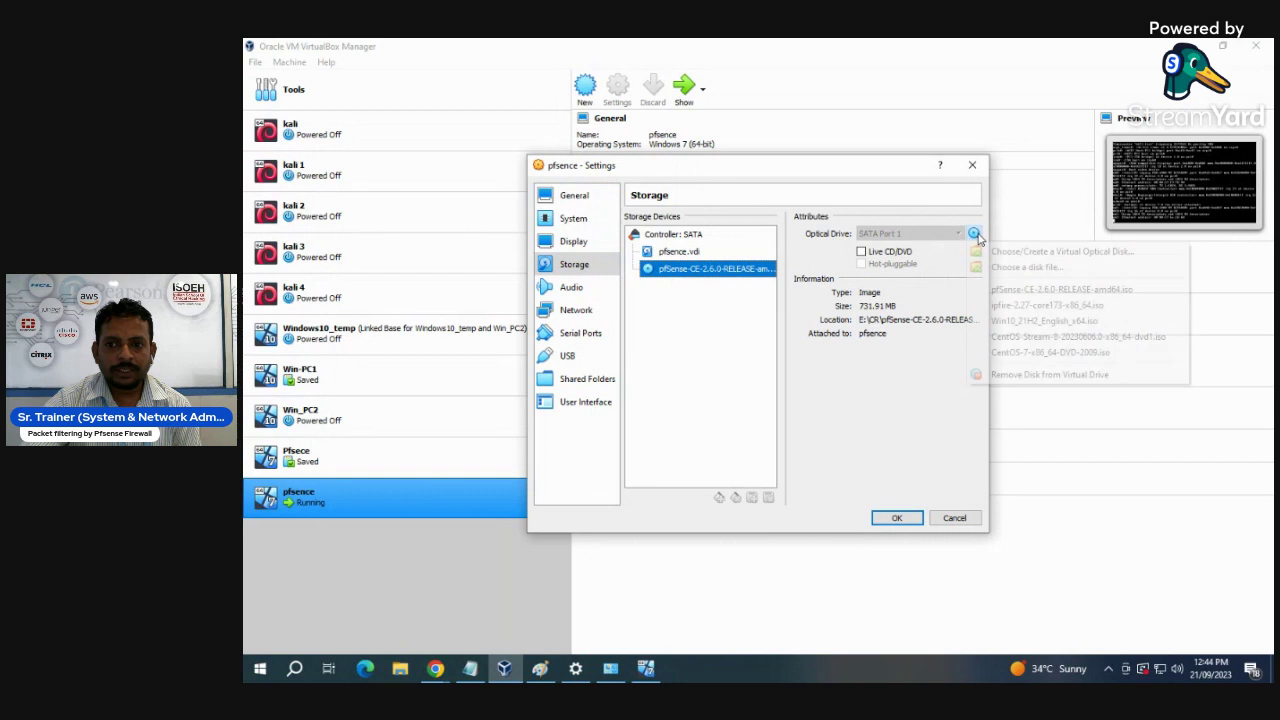
{"action": "left_click", "coordinate": [1021, 379]}
{"action": "left_click", "coordinate": [905, 517]}
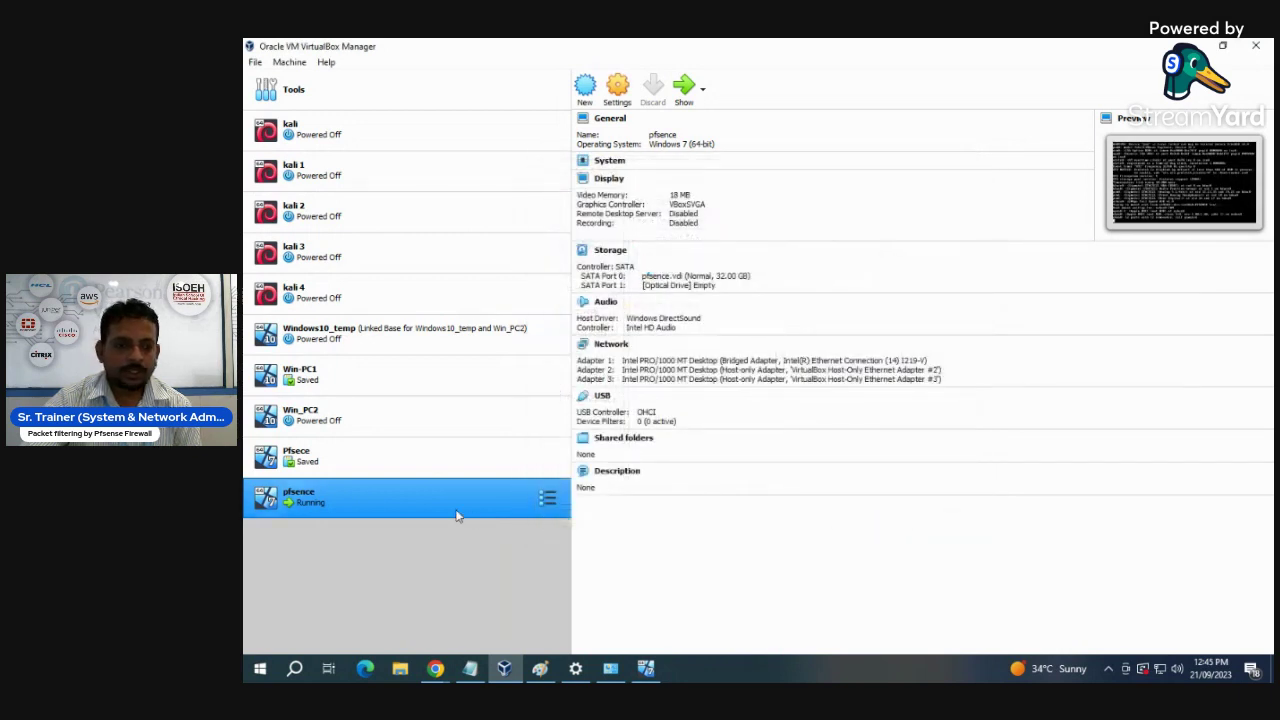
{"action": "right_click", "coordinate": [348, 503]}
- Start Win-PC1 and close the host's Windows network settings window
{"action": "key", "text": "Escape"}
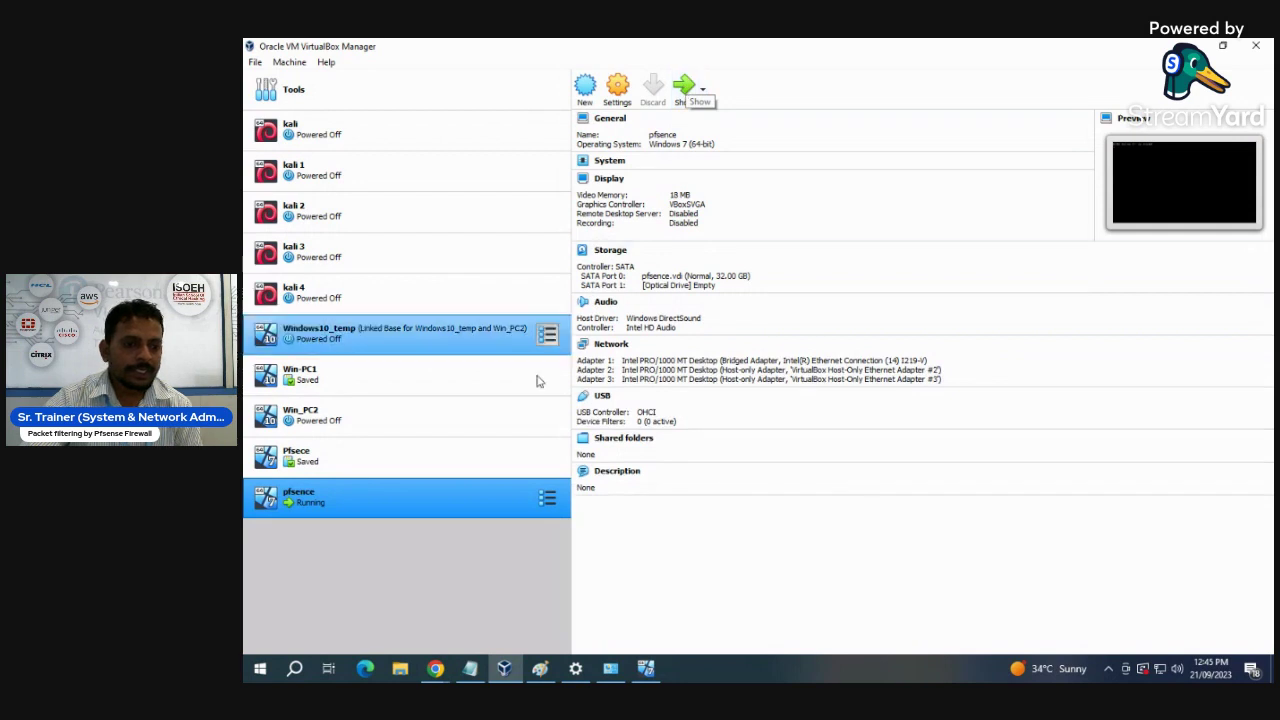
{"action": "left_click", "coordinate": [307, 386]}
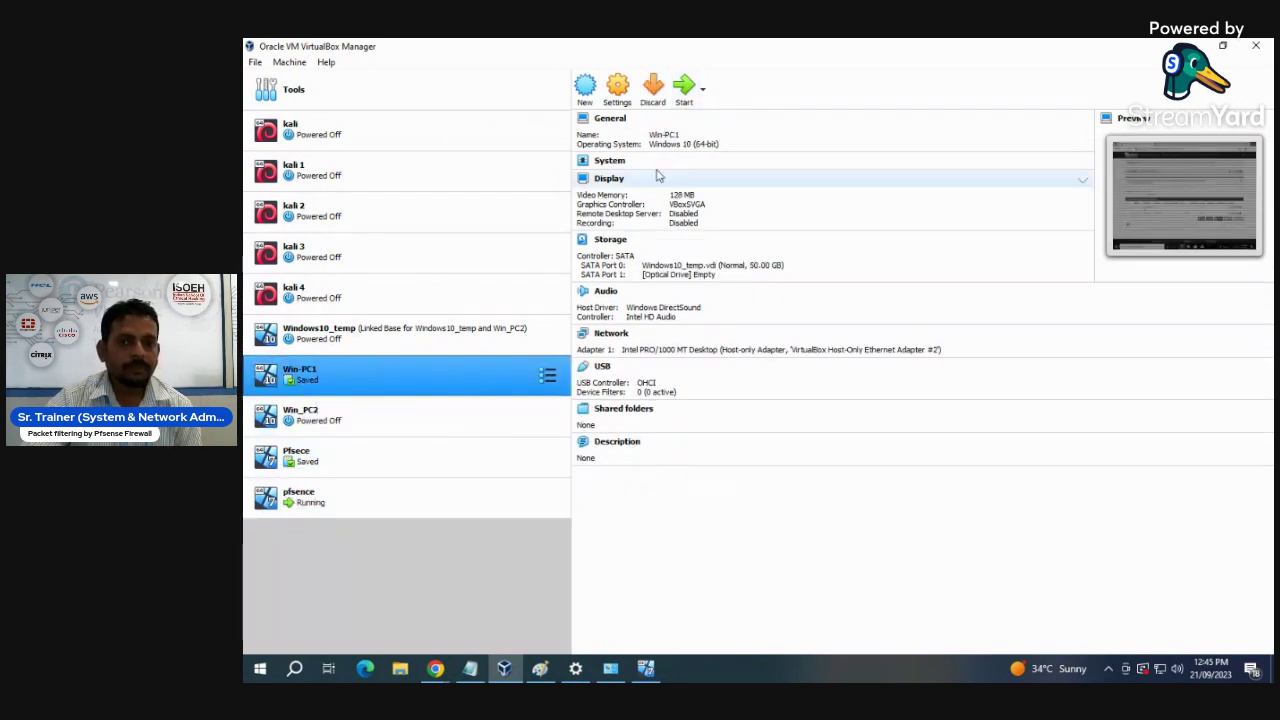
{"action": "left_click", "coordinate": [687, 90]}
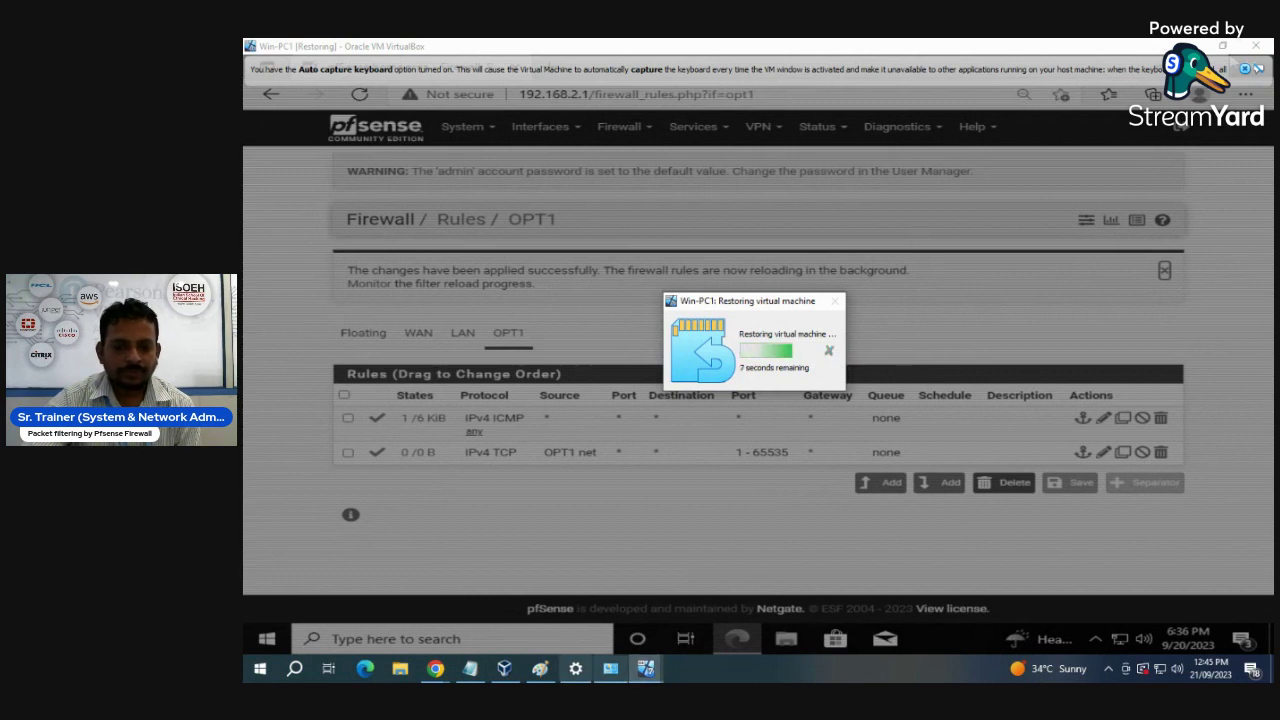
{"action": "left_click", "coordinate": [575, 670]}
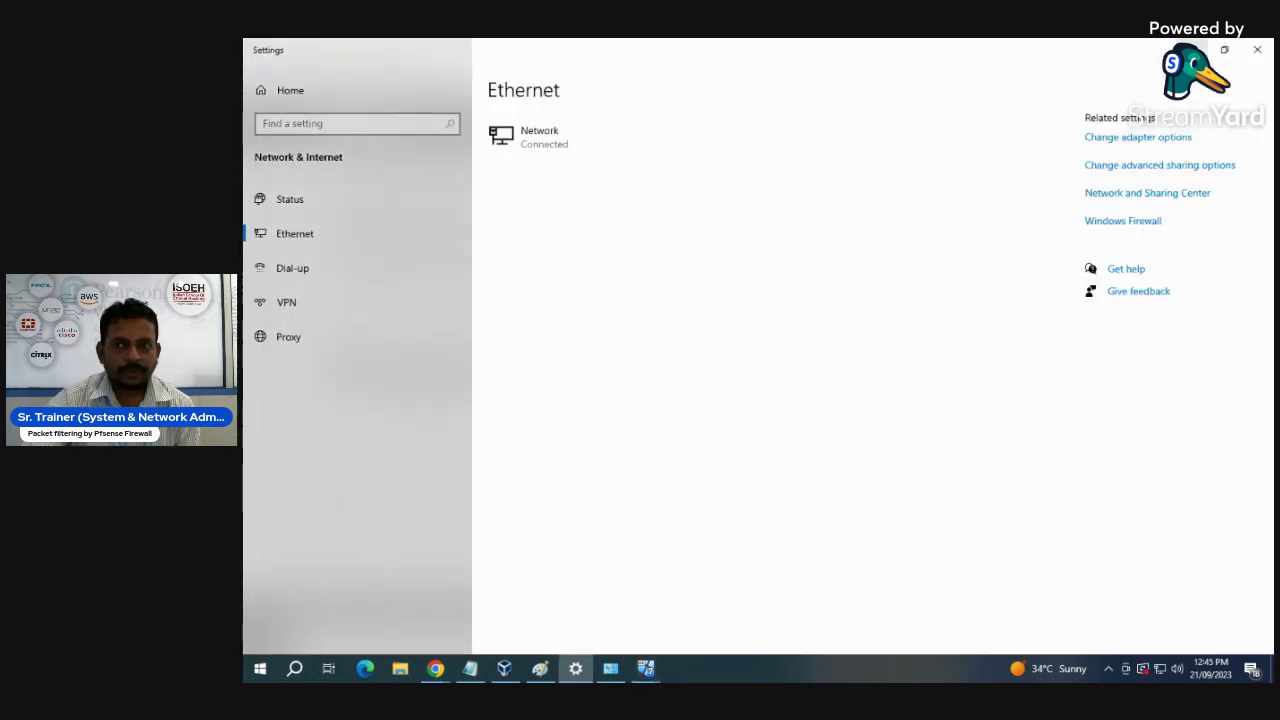
{"action": "left_click", "coordinate": [1257, 49]}
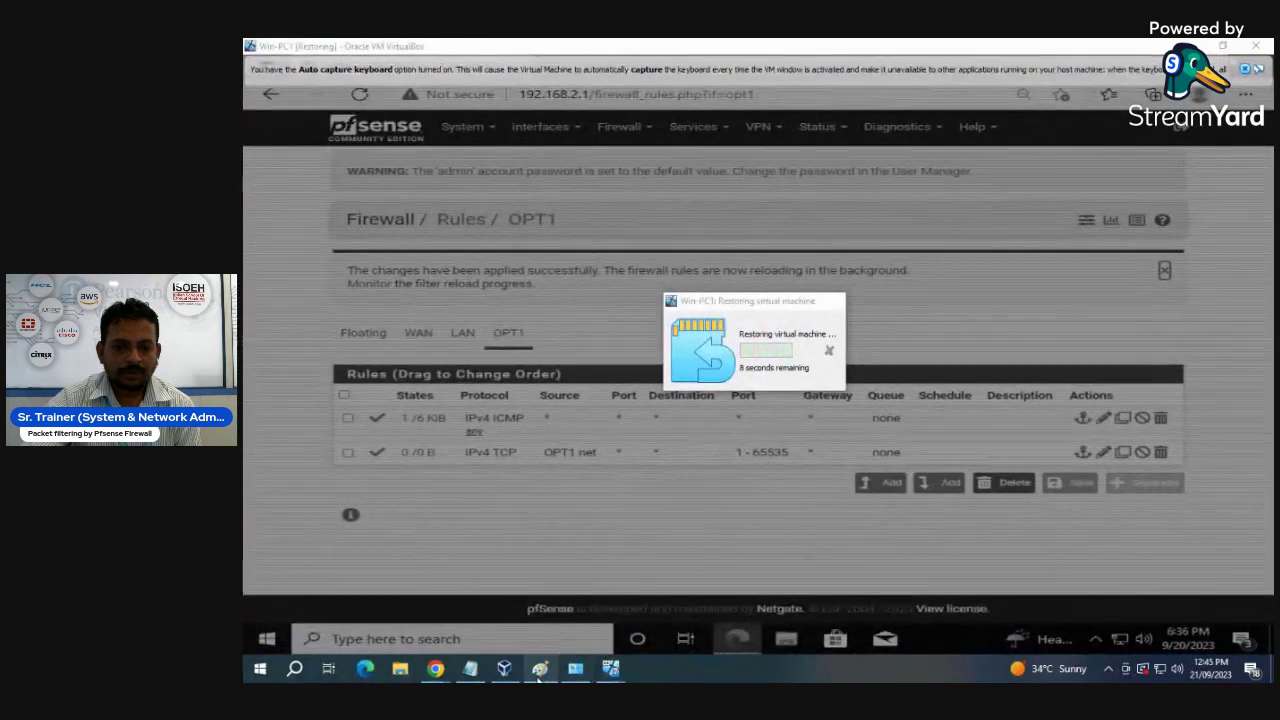
{"action": "mouse_move", "coordinate": [505, 674]}
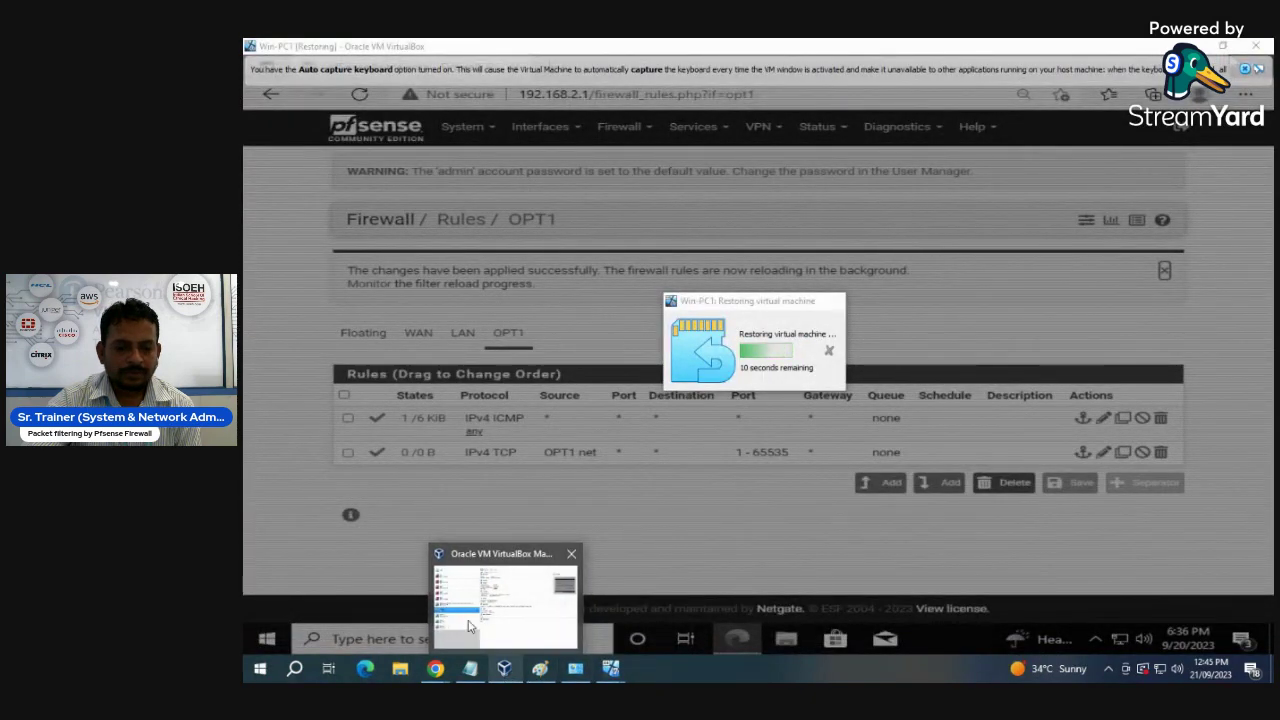
{"action": "left_click", "coordinate": [471, 580]}
- Start Win_PC2, check the restoring Win-PC1 window, and reselect Win-PC1 in the list
{"action": "left_click", "coordinate": [352, 430]}
{"action": "left_click", "coordinate": [686, 90]}
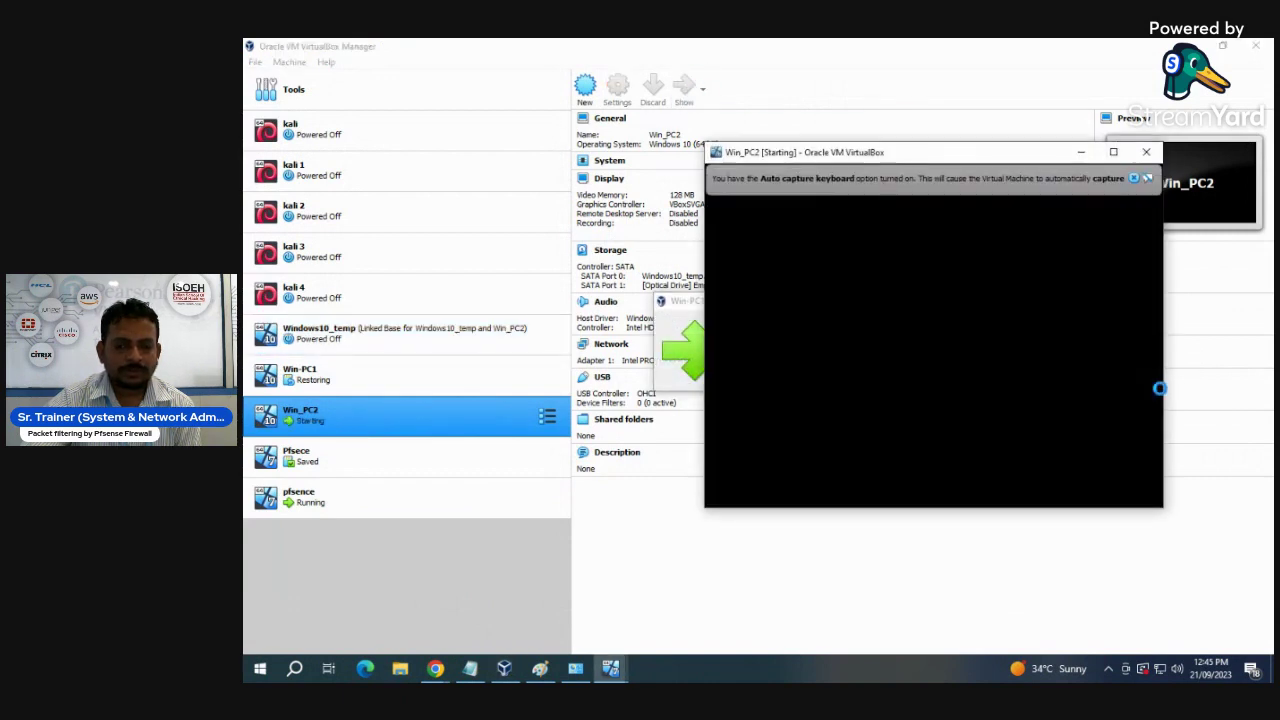
{"action": "left_click", "coordinate": [1134, 178]}
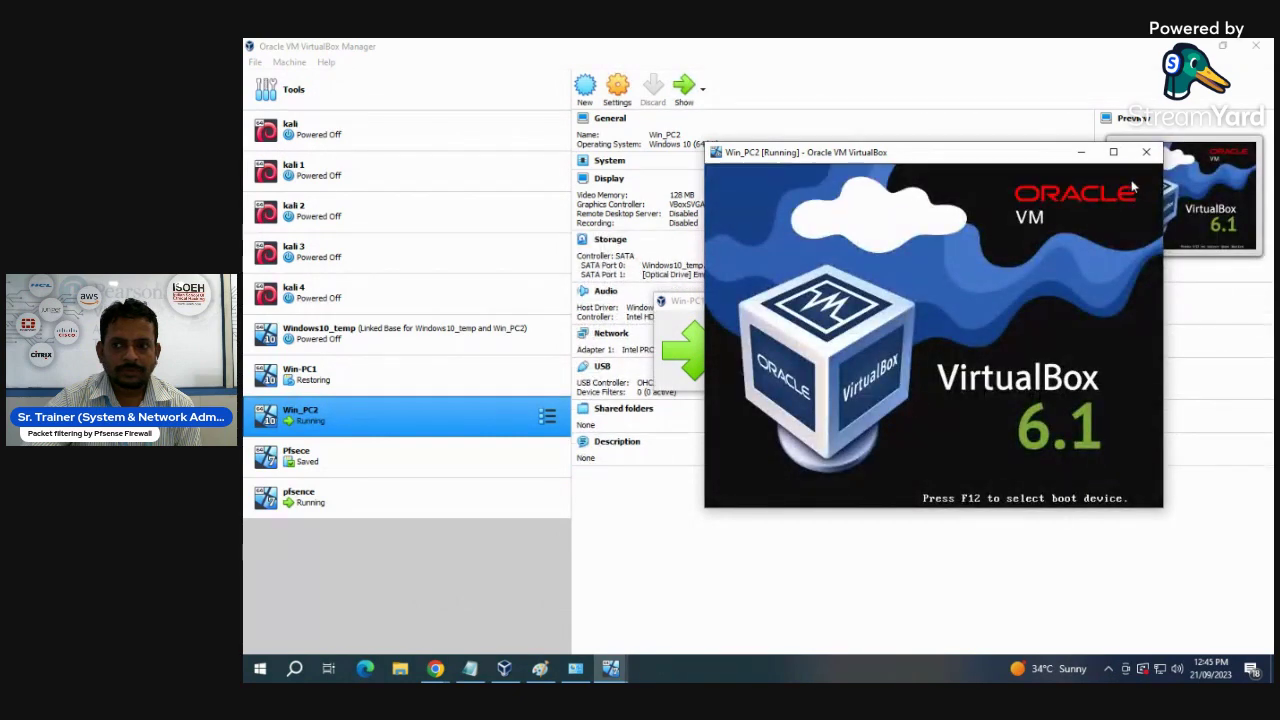
{"action": "mouse_move", "coordinate": [614, 675]}
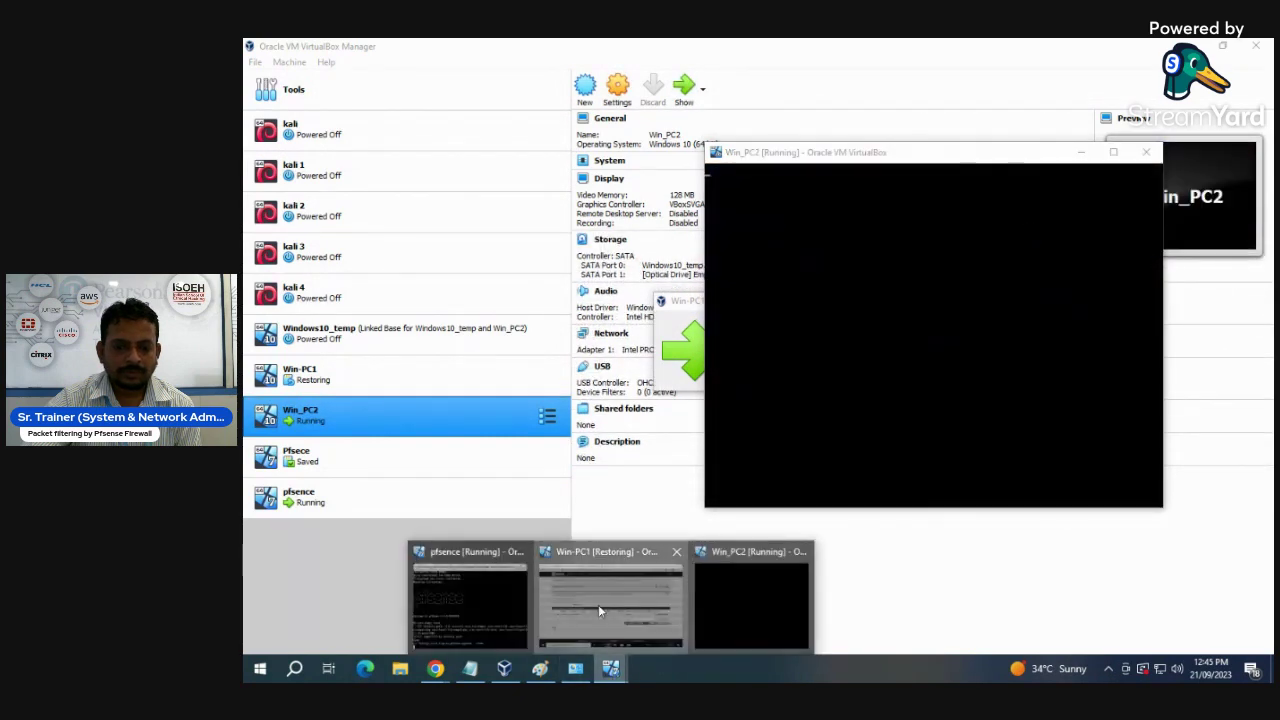
{"action": "left_click", "coordinate": [598, 604]}
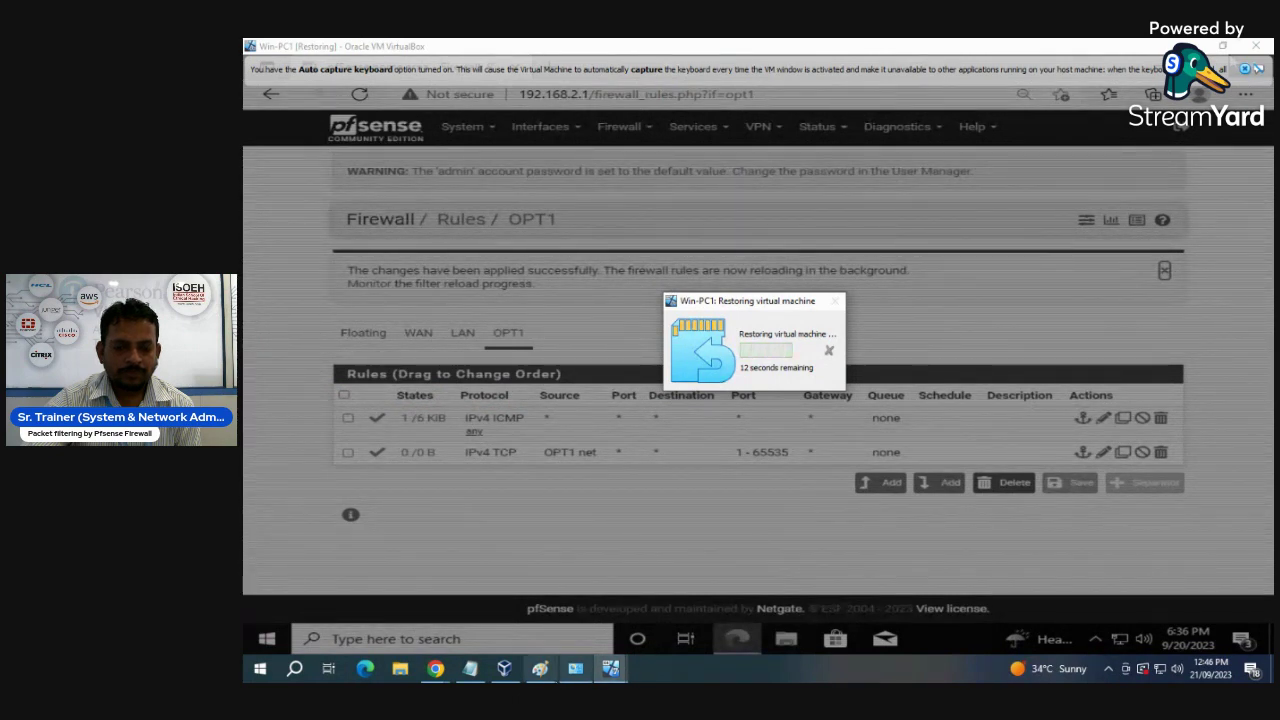
{"action": "mouse_move", "coordinate": [505, 670]}
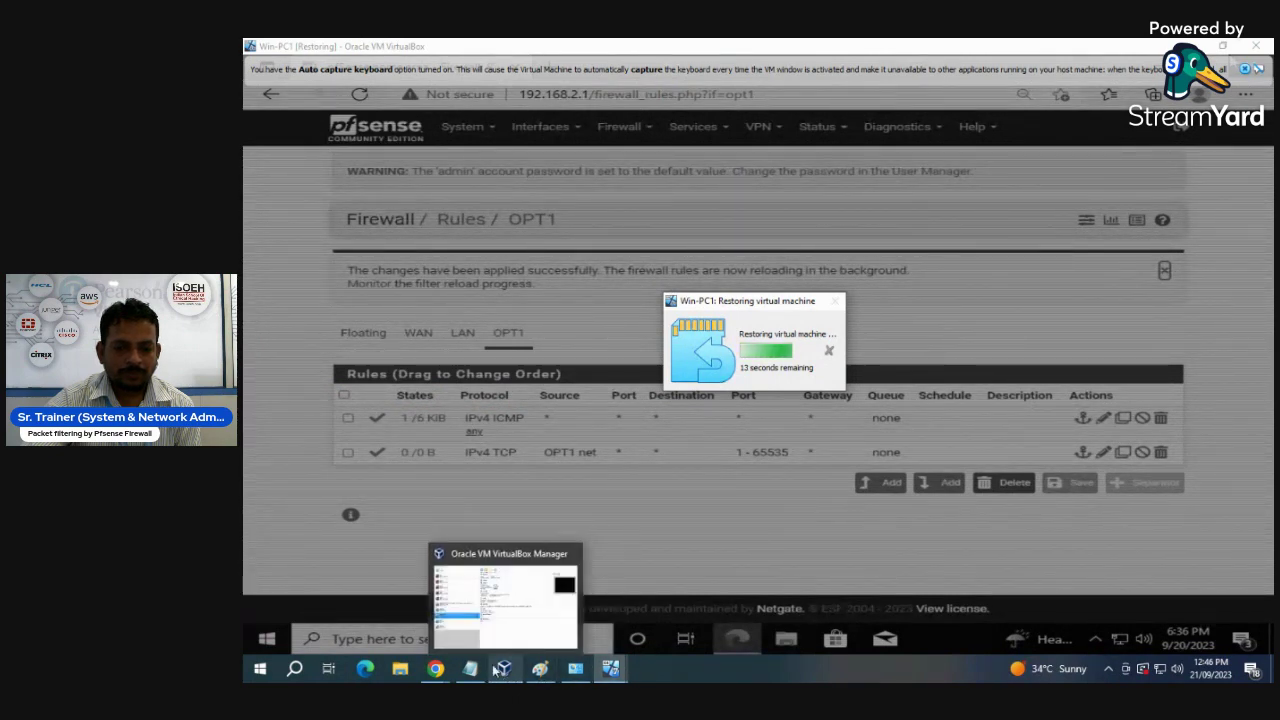
{"action": "left_click", "coordinate": [510, 600]}
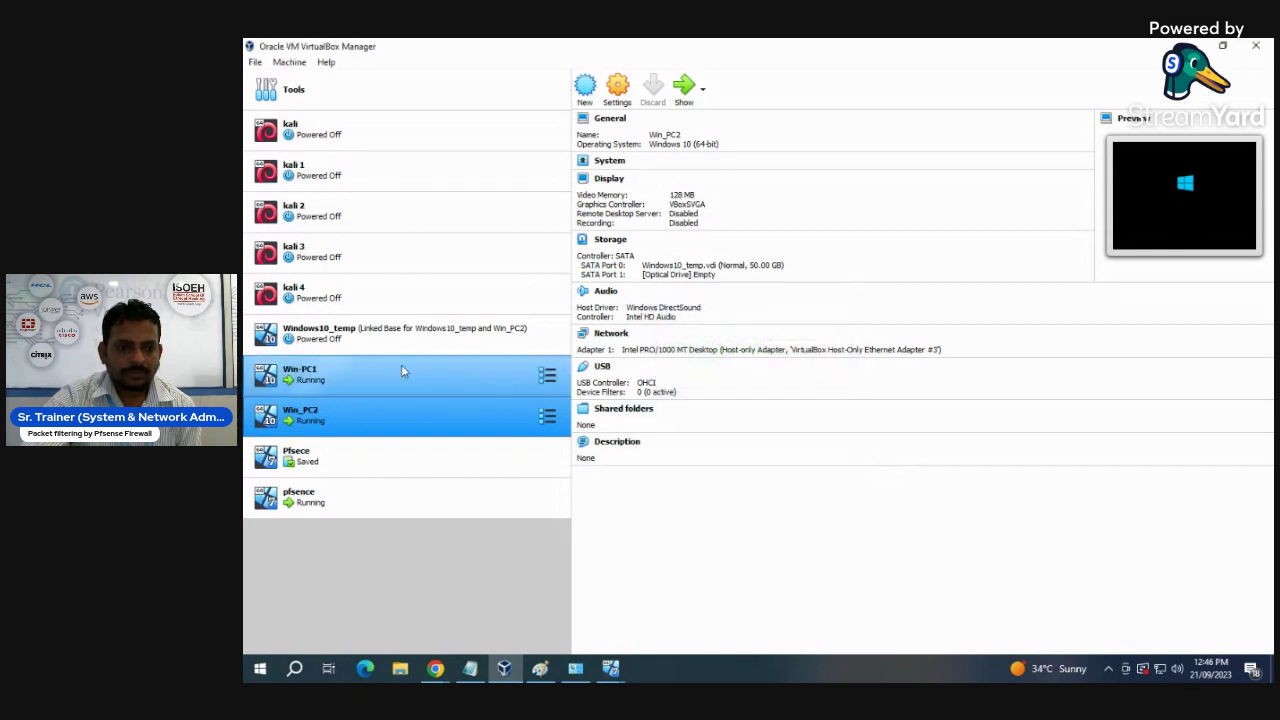
{"action": "left_click", "coordinate": [330, 376]}
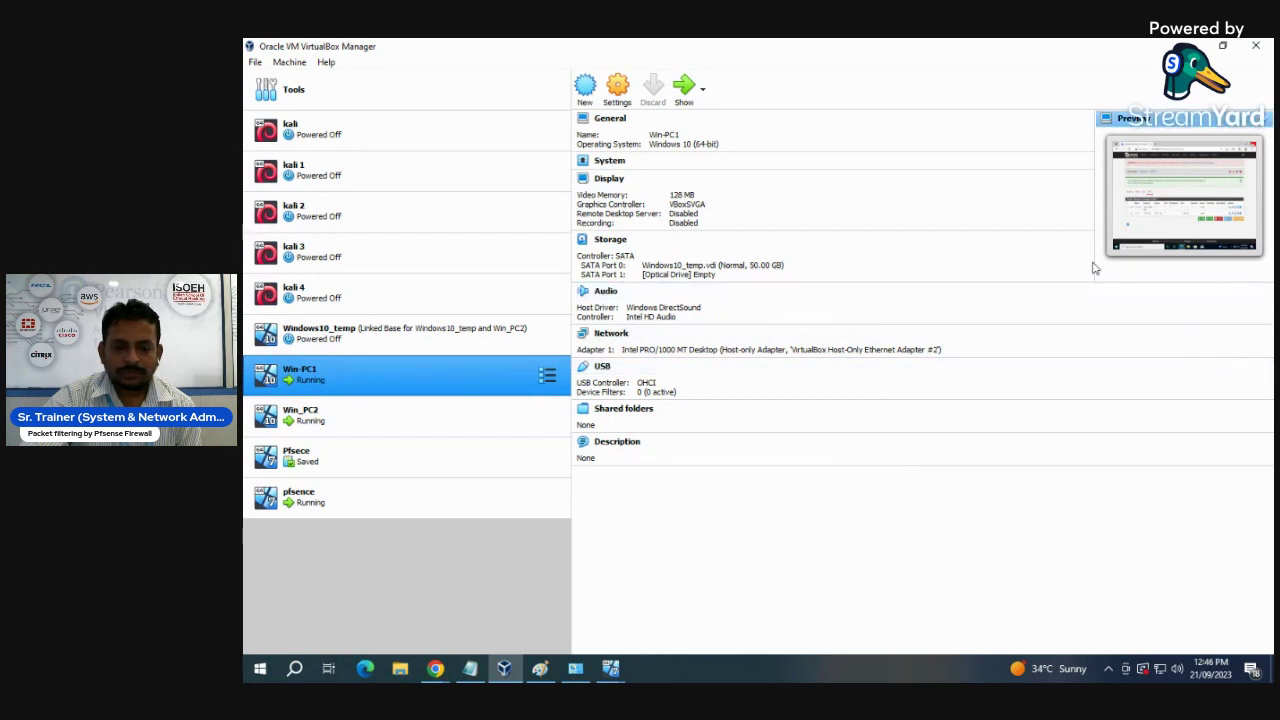
- Close the pfSense rules browser inside Win-PC1, minimize it, then show and minimize Win_PC2
{"action": "left_click", "coordinate": [681, 87]}
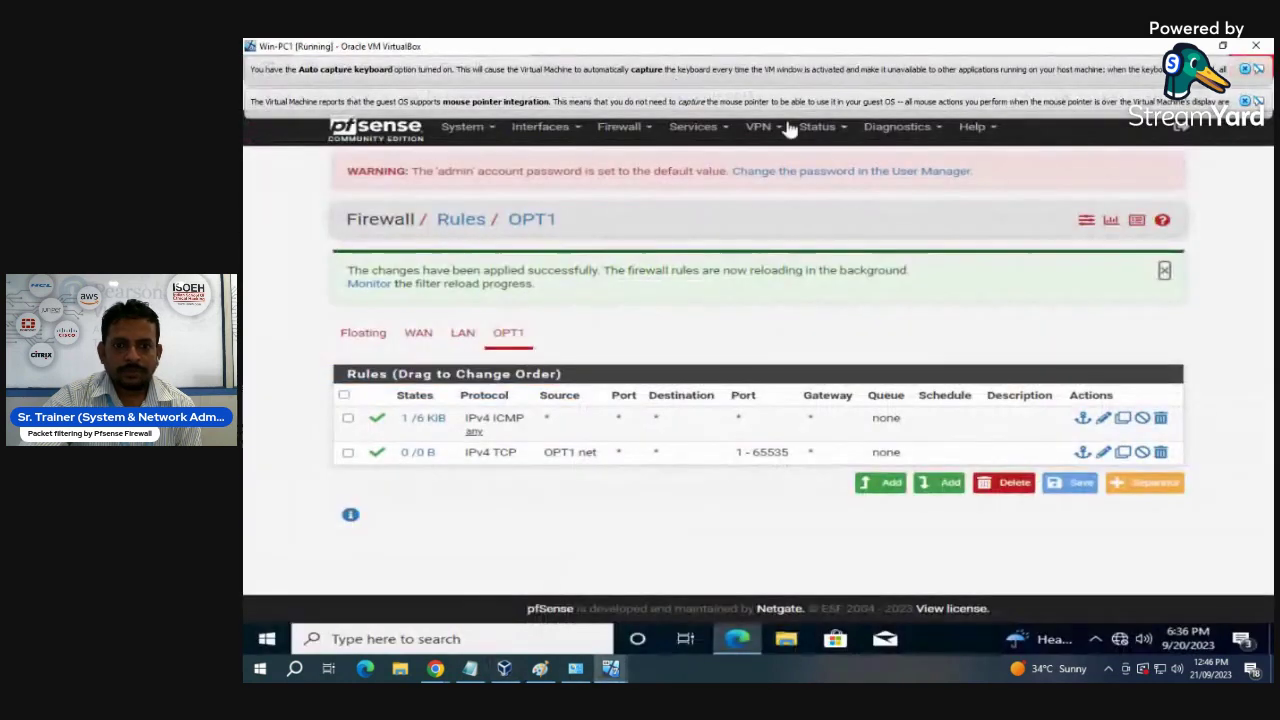
{"action": "left_click", "coordinate": [1253, 76]}
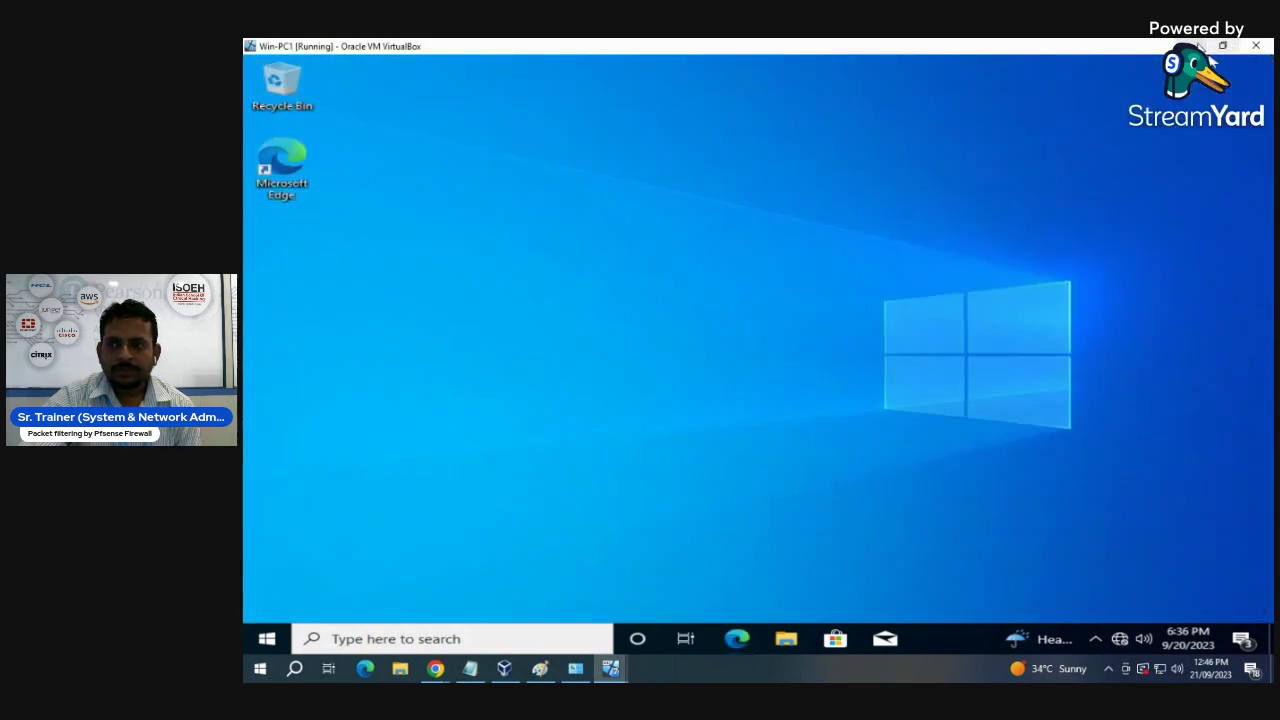
{"action": "left_click", "coordinate": [1190, 45]}
{"action": "left_click", "coordinate": [367, 415]}
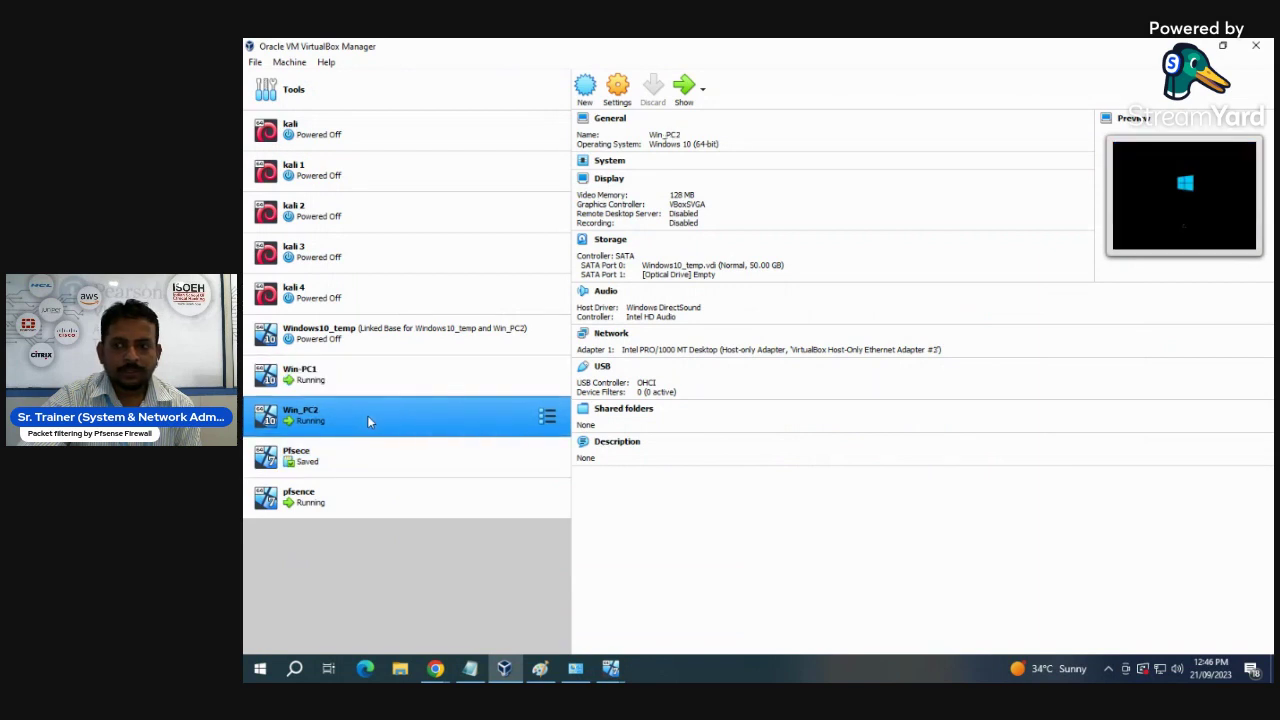
{"action": "left_click", "coordinate": [684, 88]}
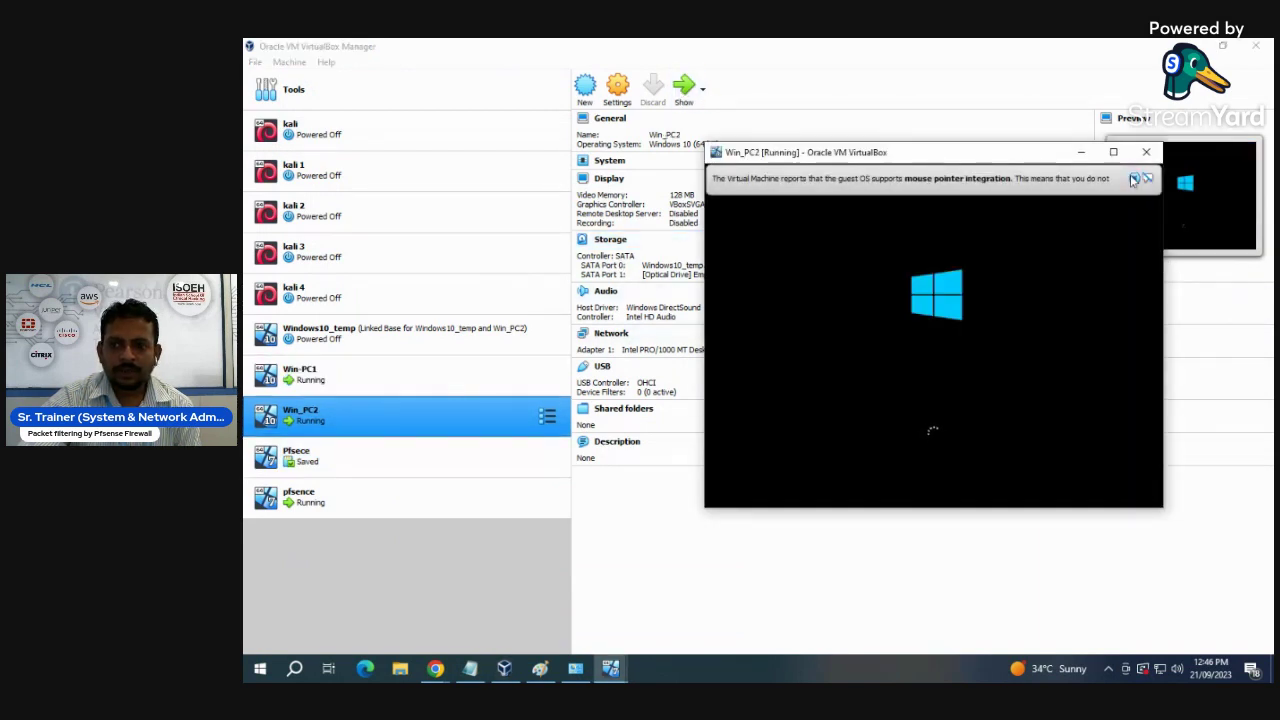
{"action": "left_click", "coordinate": [1080, 153]}
- Restore Win-PC1's window to normal size, minimize it, and select pfsence
{"action": "left_click", "coordinate": [380, 376]}
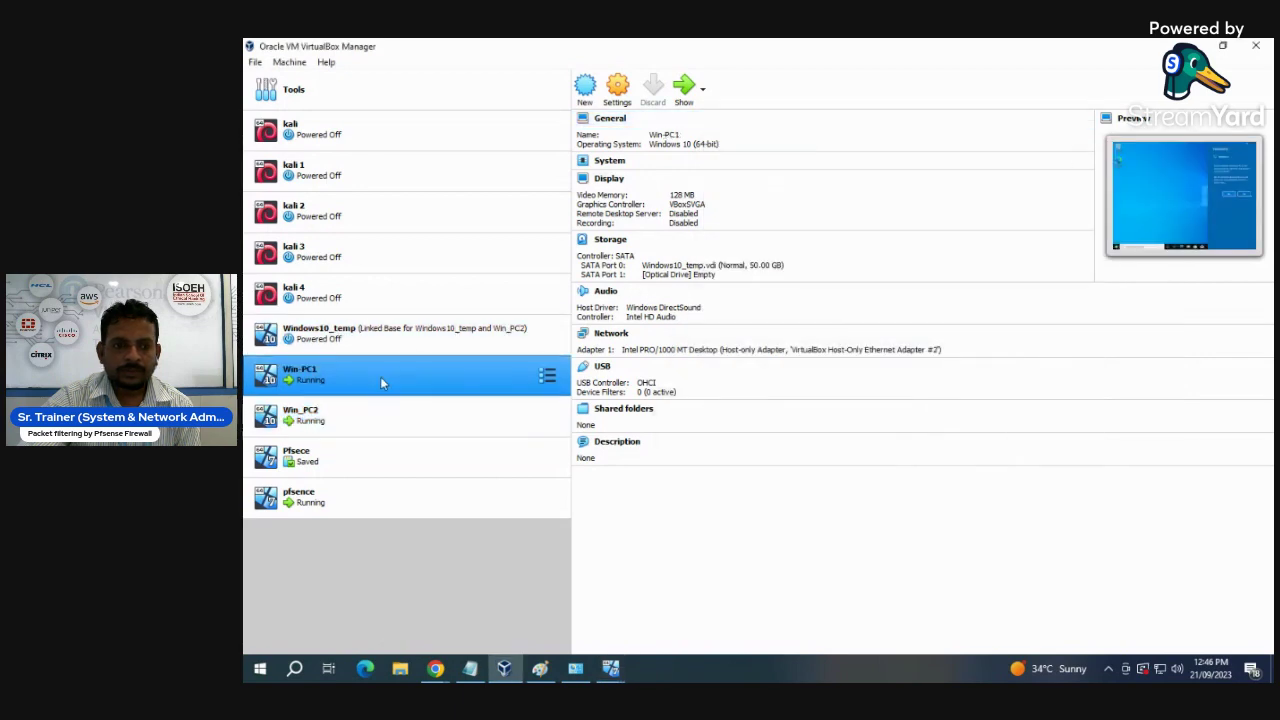
{"action": "left_click", "coordinate": [686, 90]}
{"action": "left_click", "coordinate": [1224, 46]}
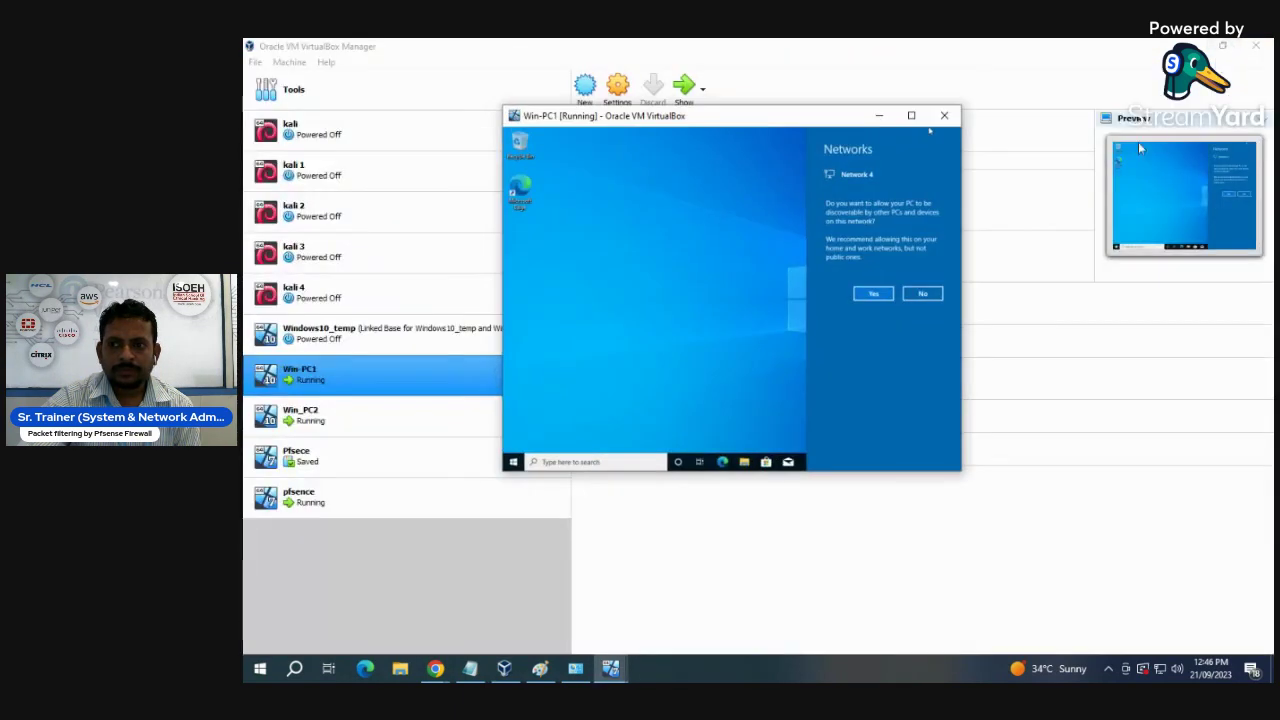
{"action": "left_click", "coordinate": [877, 117]}
{"action": "left_click", "coordinate": [396, 500]}
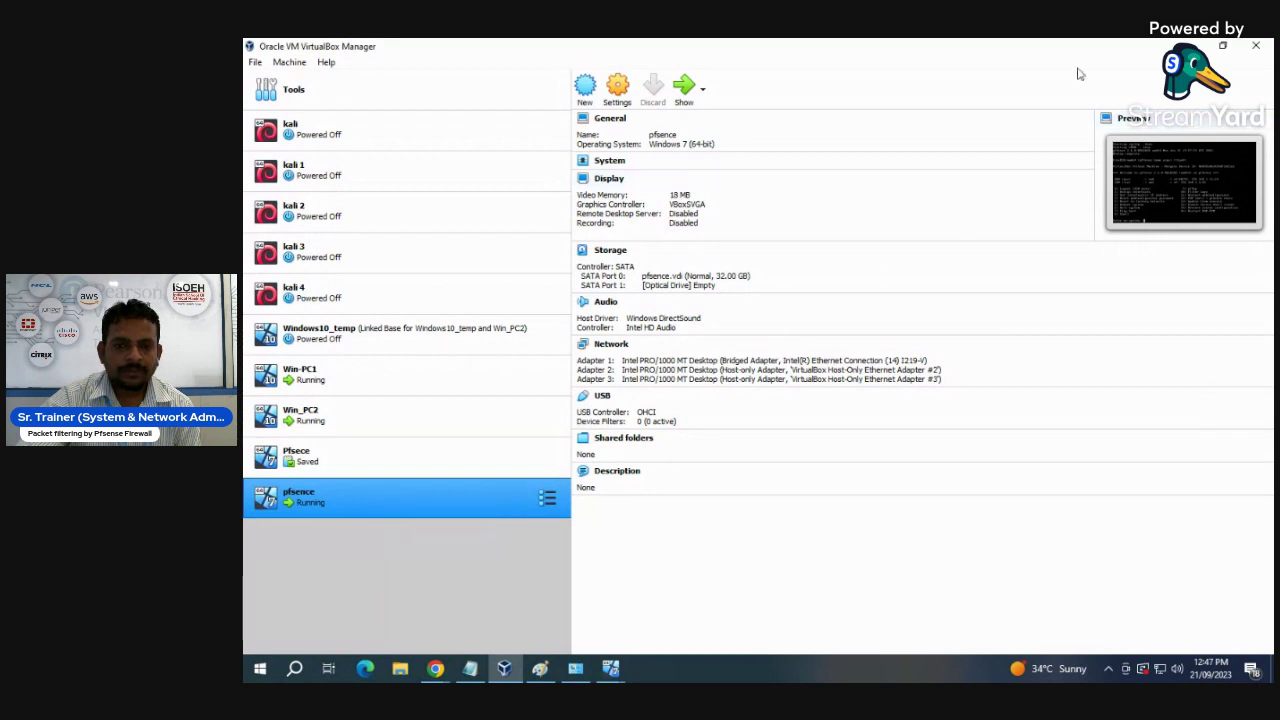
- Show the pfsence console maximized, displaying WAN 192.168.1.11/24 and LAN 192.168.1.1/24
{"action": "left_click", "coordinate": [686, 90]}
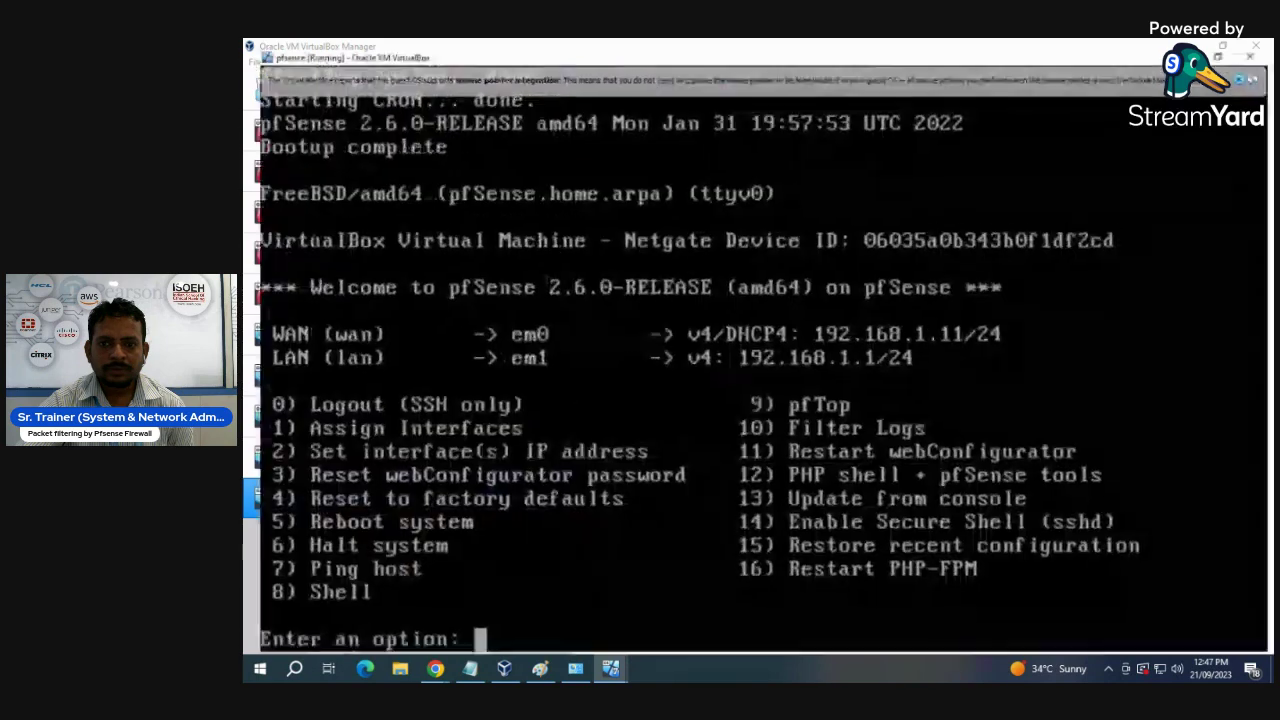
{"action": "left_click", "coordinate": [938, 162]}
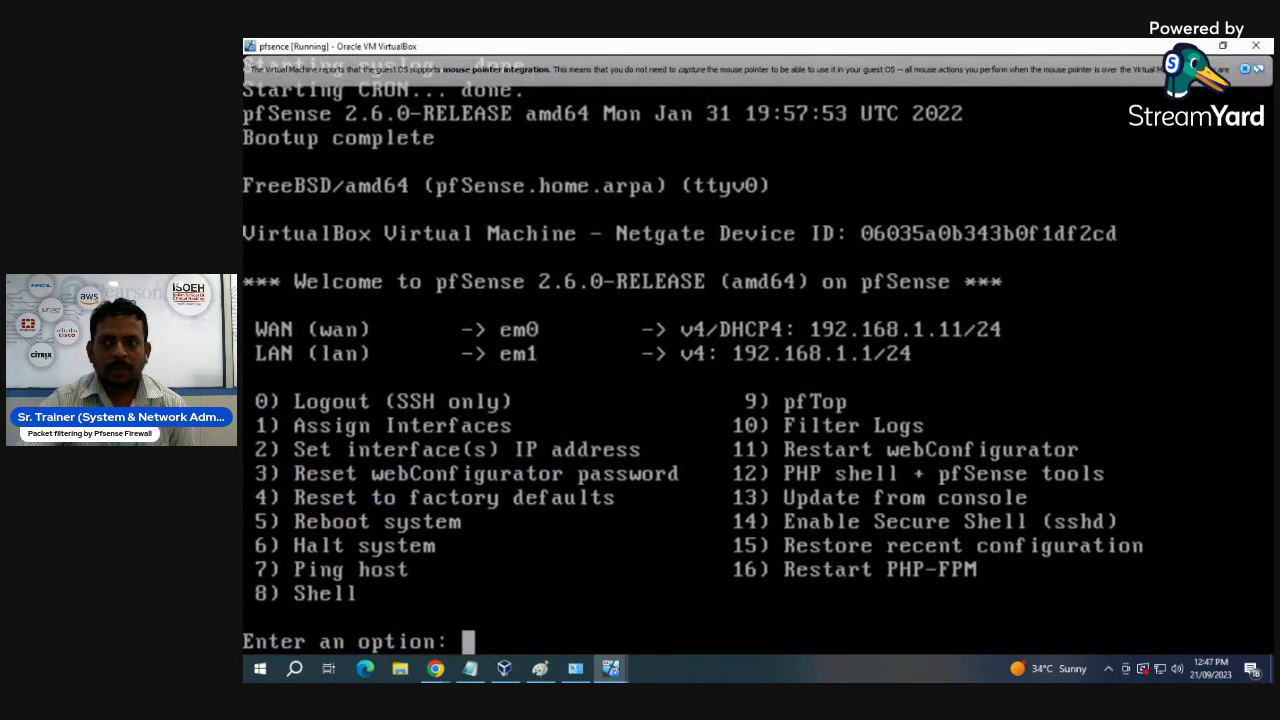
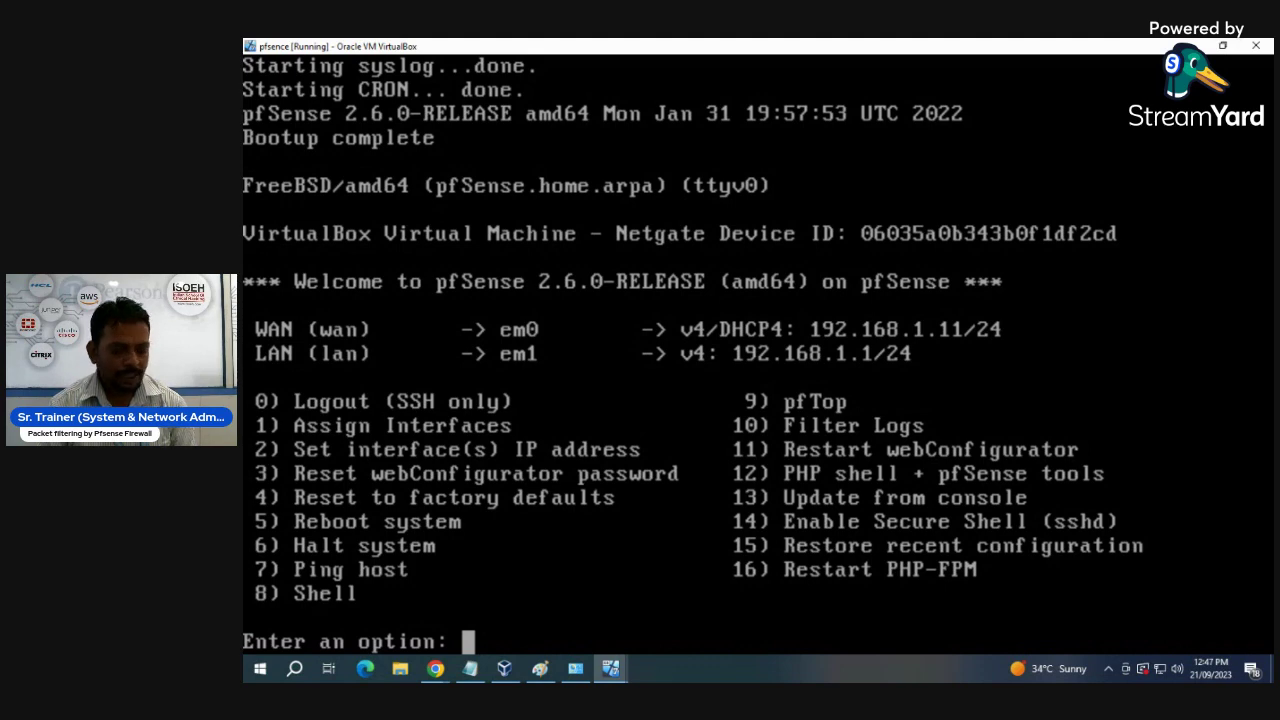
- Use console option 2 to set LAN to 192.168.2.1/24 with no upstream gateway
{"action": "type", "text": "2"}
{"action": "key", "text": "Return"}
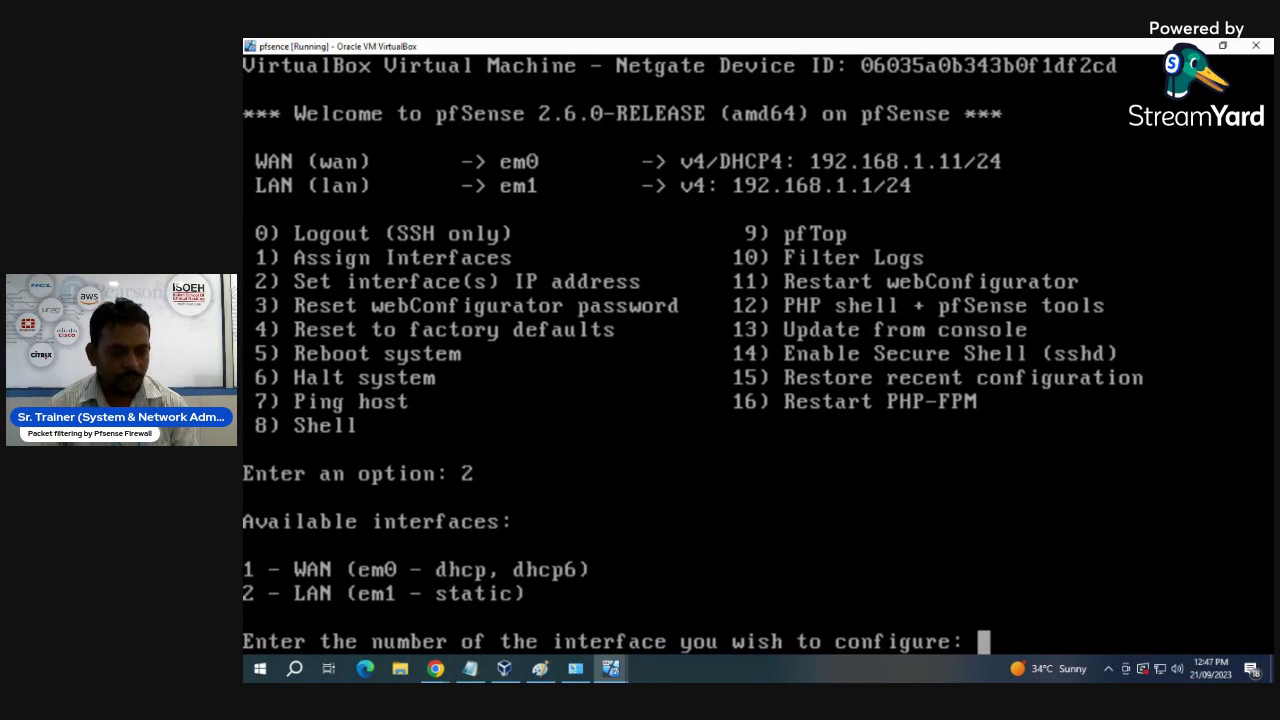
{"action": "type", "text": "2"}
{"action": "key", "text": "Return"}
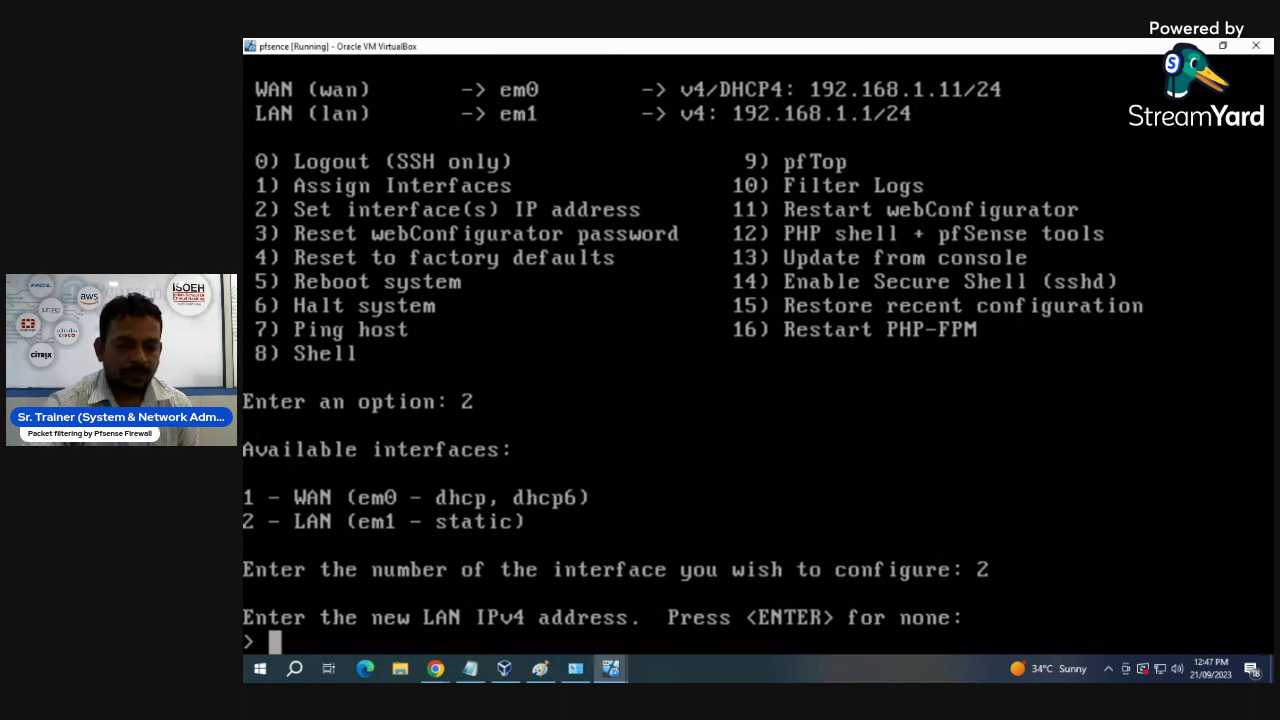
{"action": "type", "text": "192.168.2."}
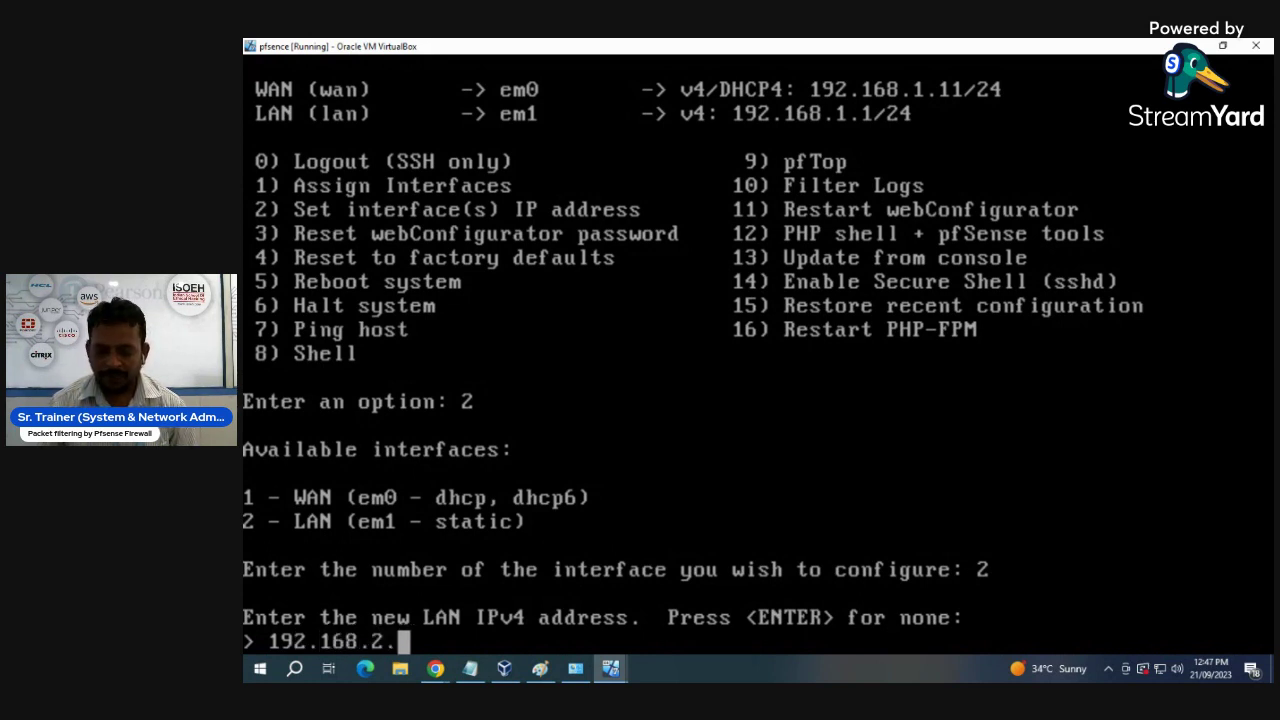
{"action": "type", "text": "1"}
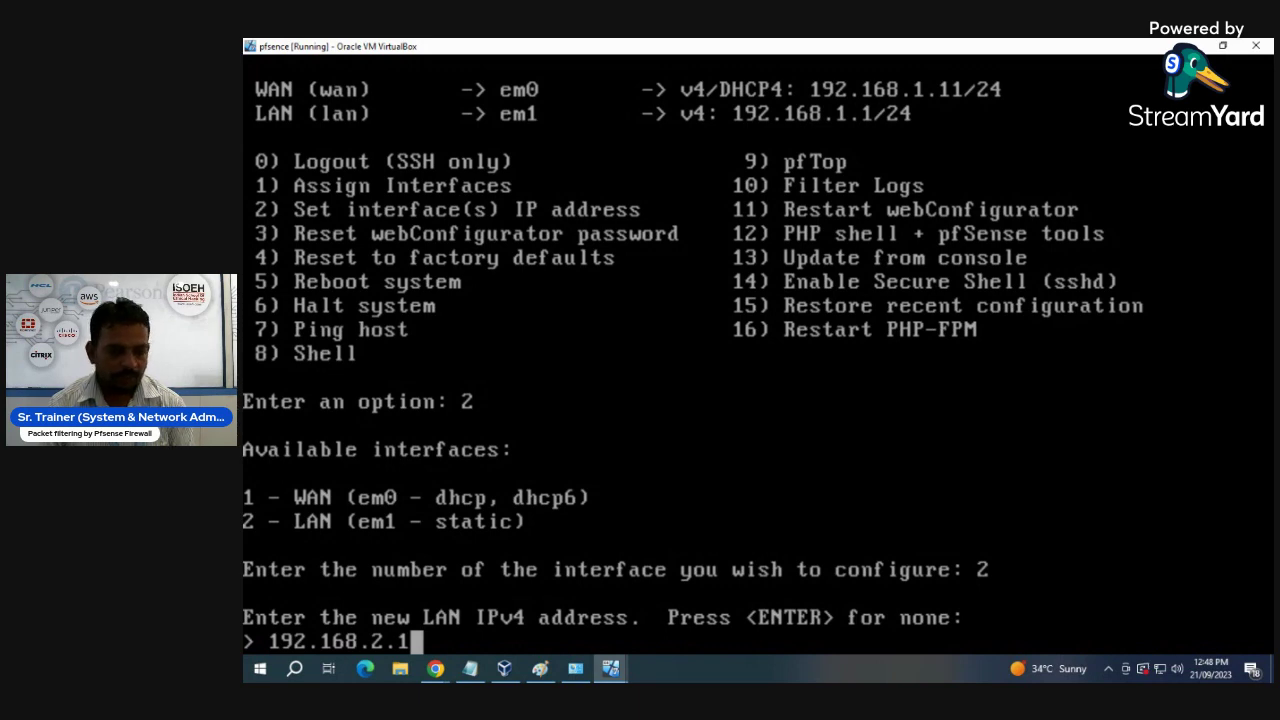
{"action": "key", "text": "Return"}
{"action": "type", "text": "24"}
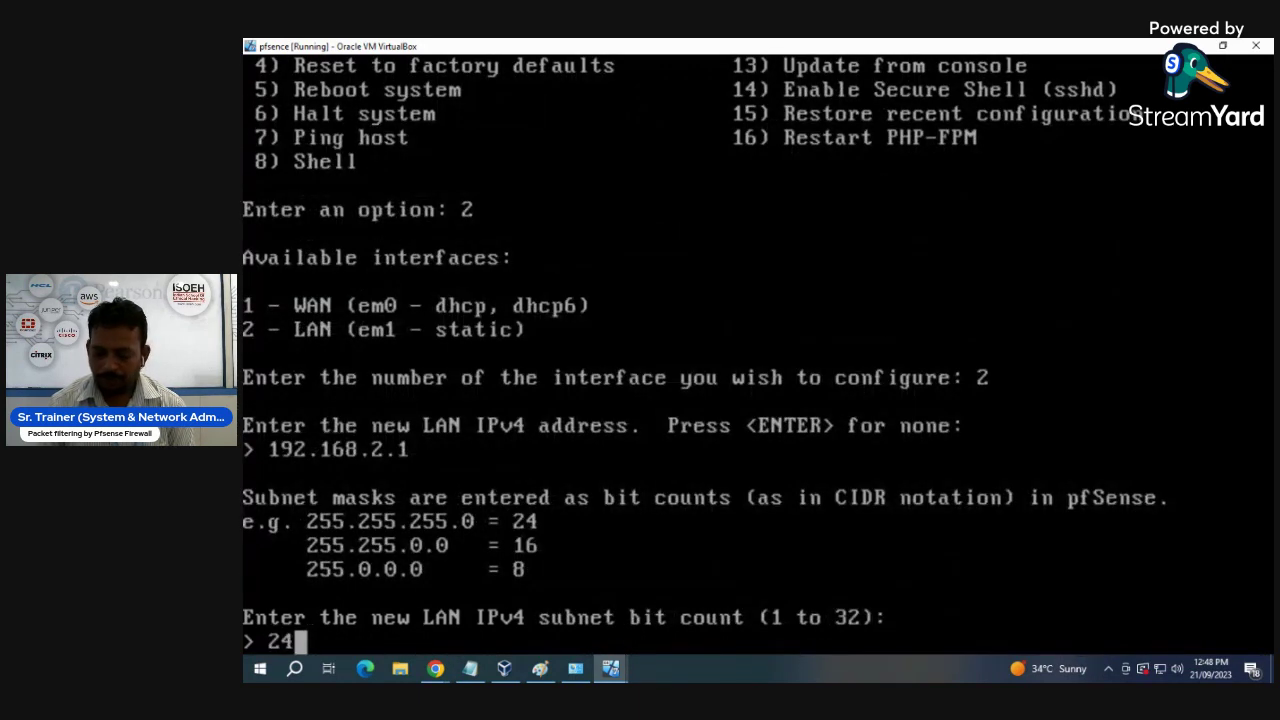
{"action": "key", "text": "Return"}
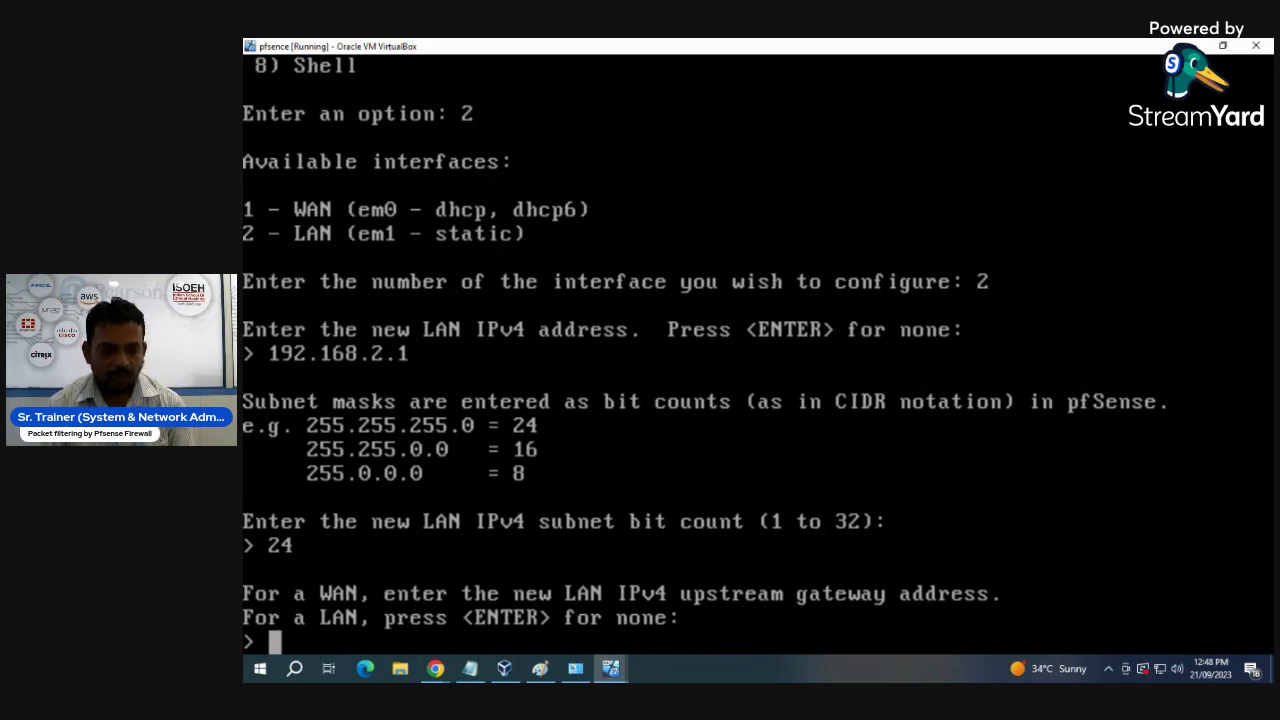
{"action": "key", "text": "Return"}
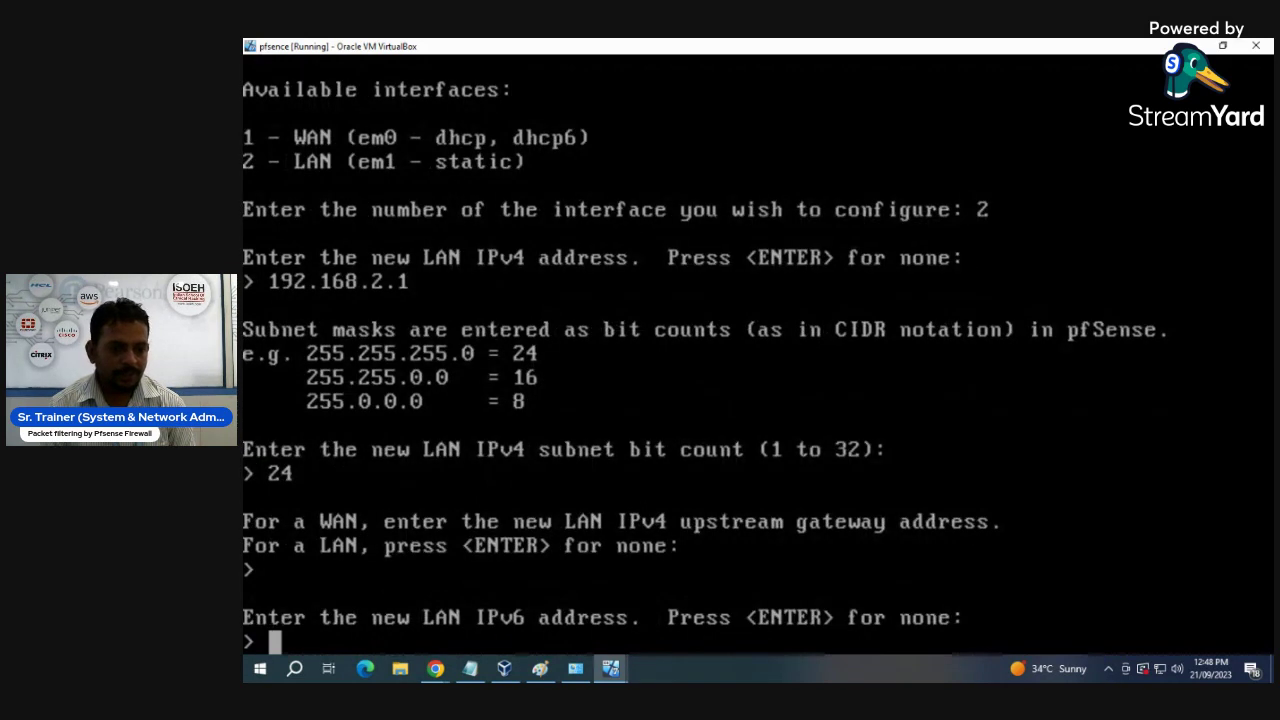
- Skip LAN IPv6, decline the LAN DHCP server, and revert the webConfigurator to HTTP
{"action": "key", "text": "Return"}
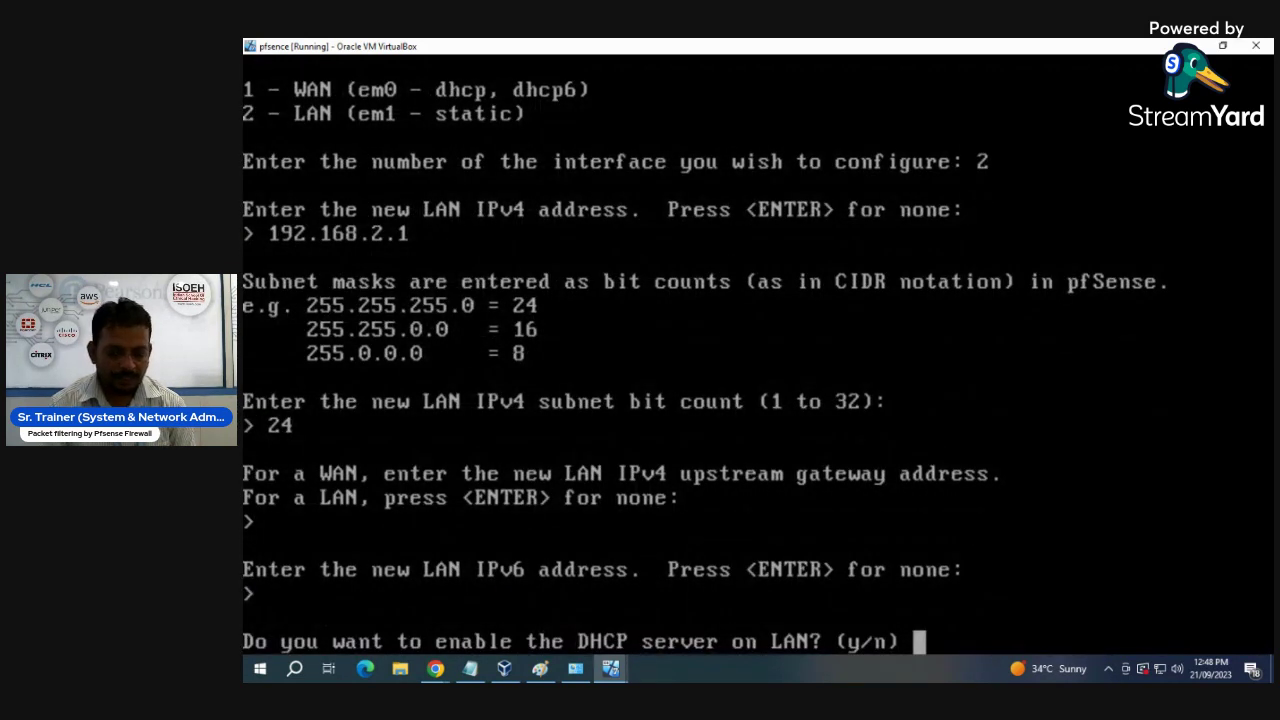
{"action": "type", "text": "n"}
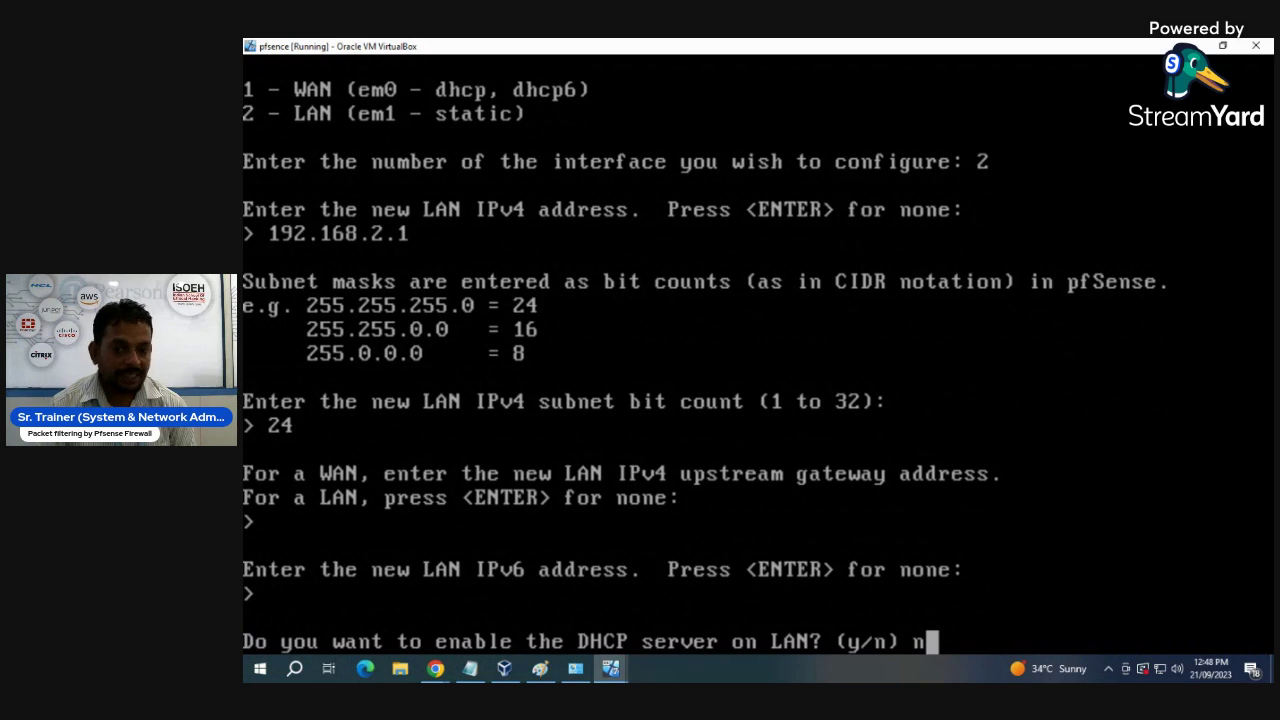
{"action": "key", "text": "Return"}
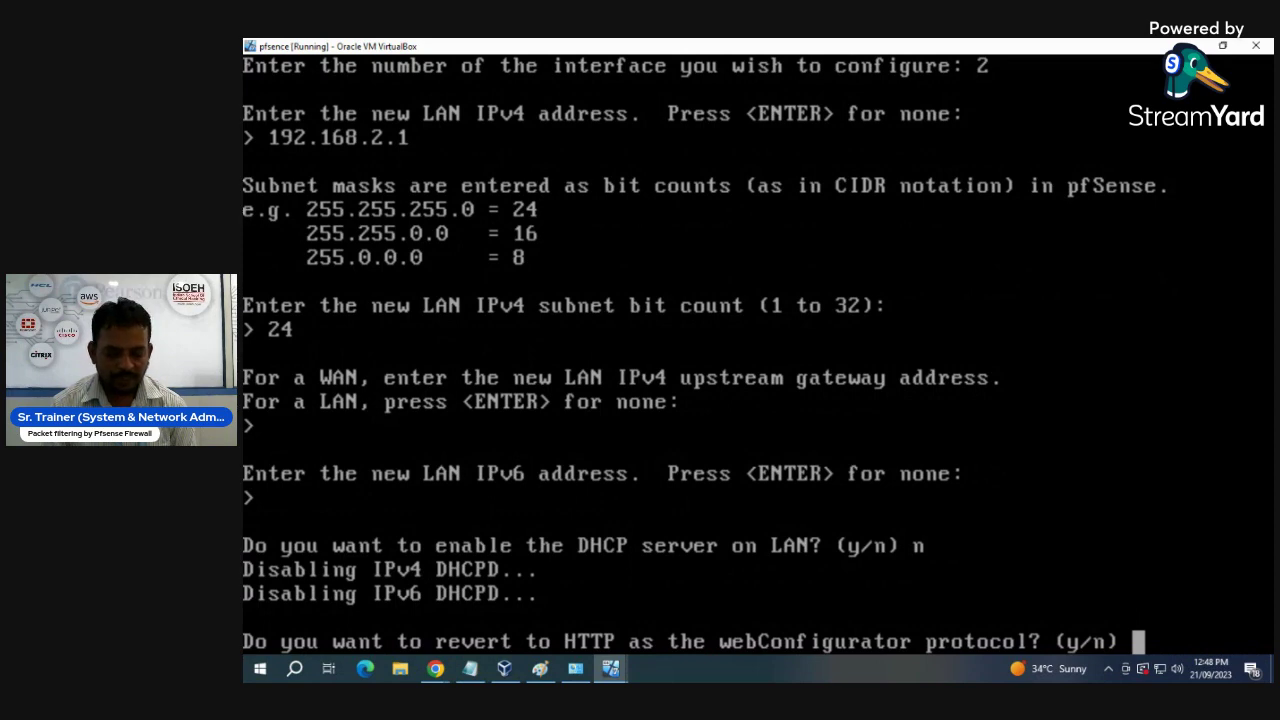
{"action": "type", "text": "y"}
{"action": "key", "text": "Return"}
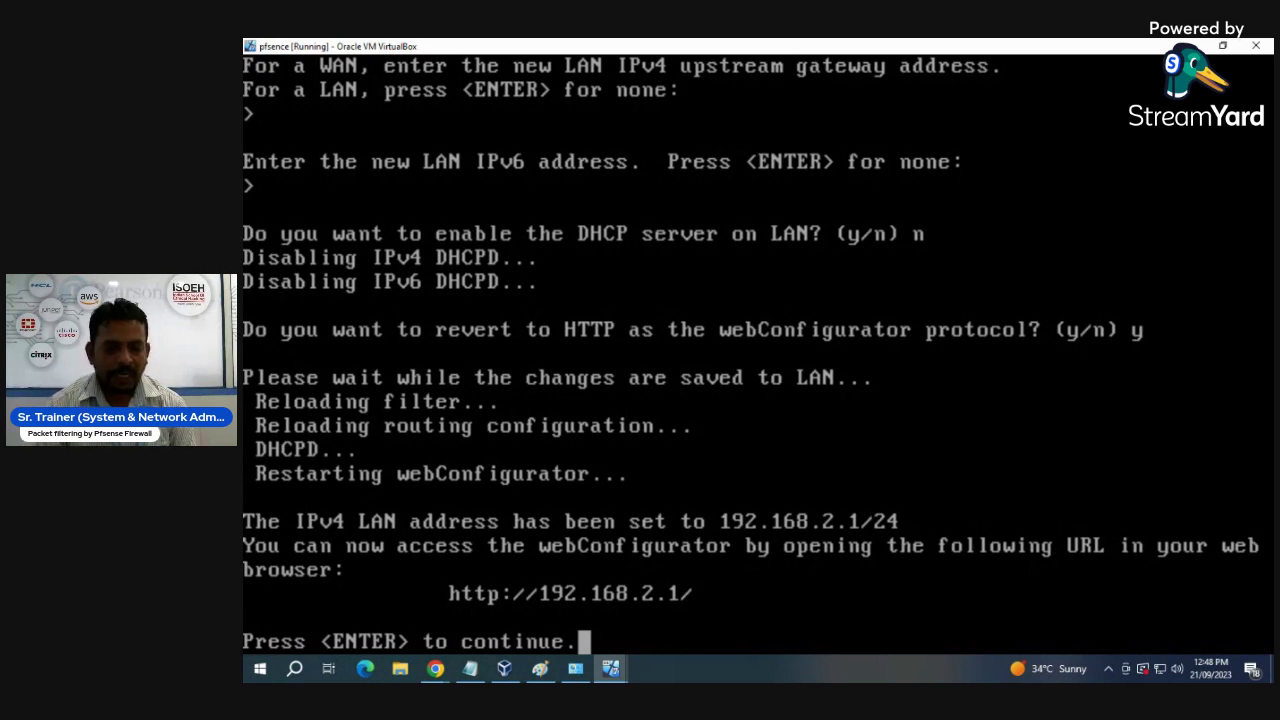
{"action": "key", "text": "Return"}
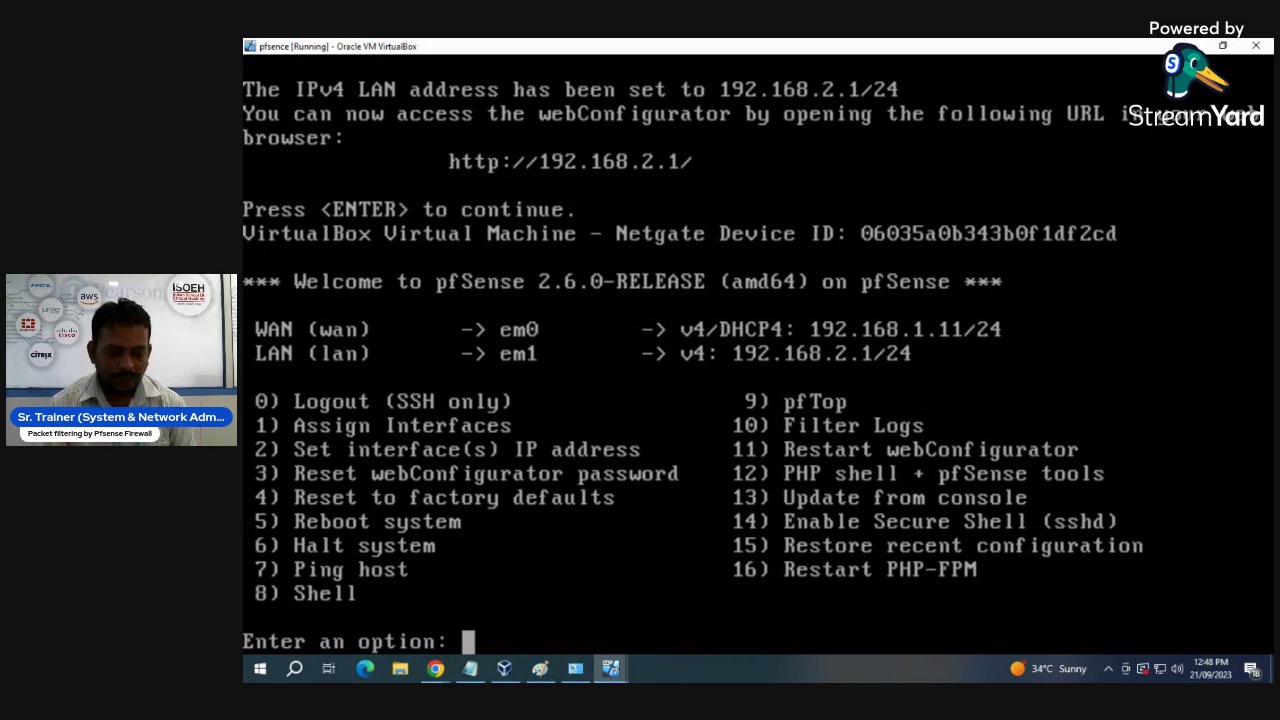
- Ping 8.8.8.8 with console option 7, then switch to the VirtualBox Manager
{"action": "type", "text": "7"}
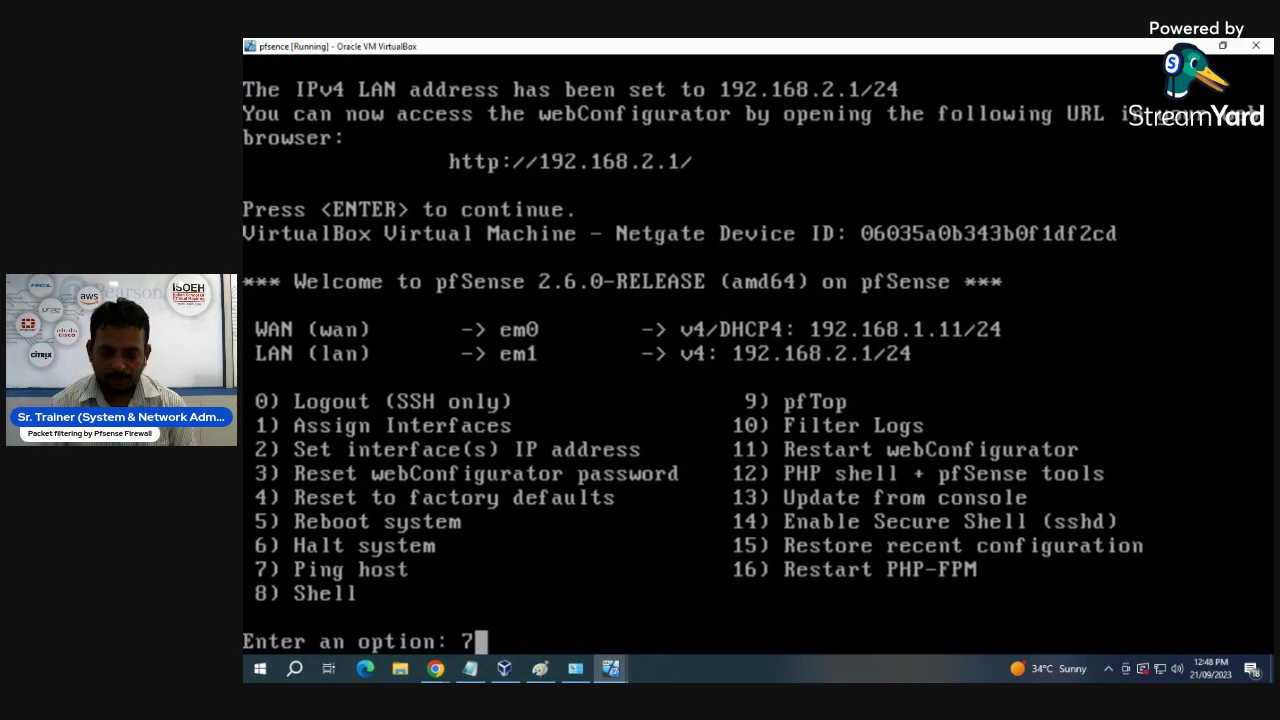
{"action": "key", "text": "Return"}
{"action": "type", "text": "pi"}
{"action": "key", "text": "BackSpace"}
{"action": "key", "text": "BackSpace"}
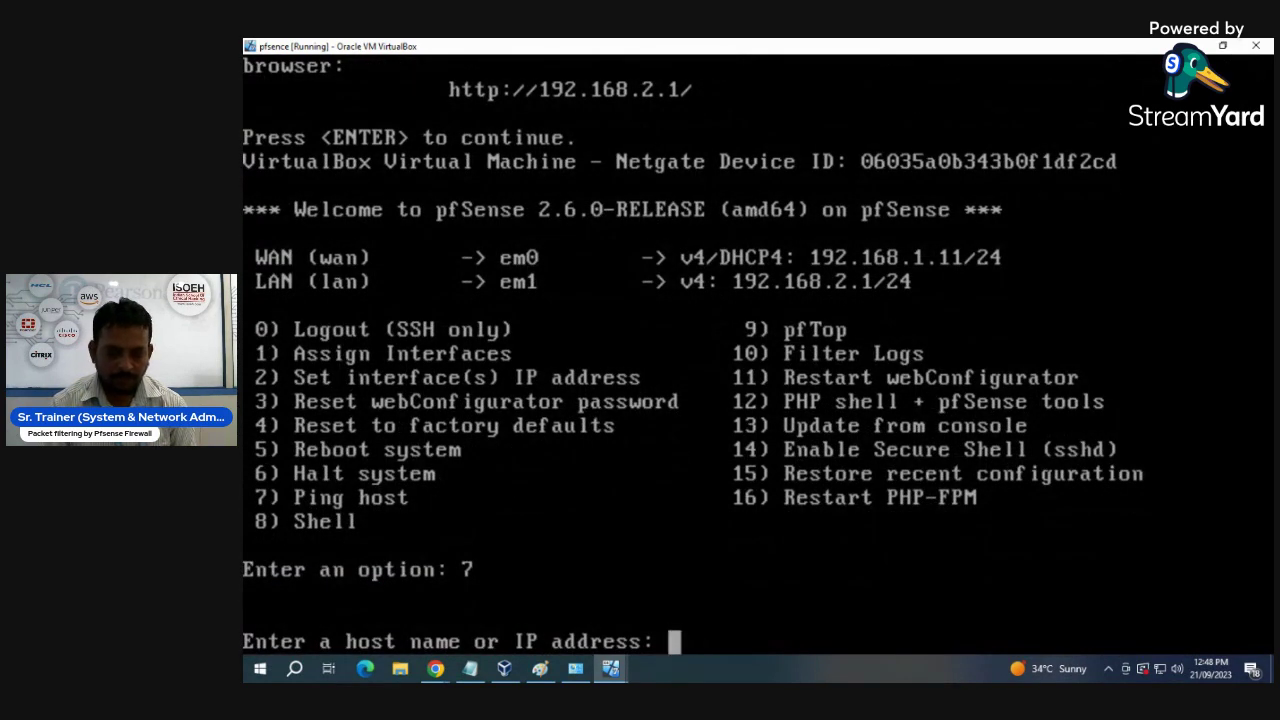
{"action": "type", "text": "8.8"}
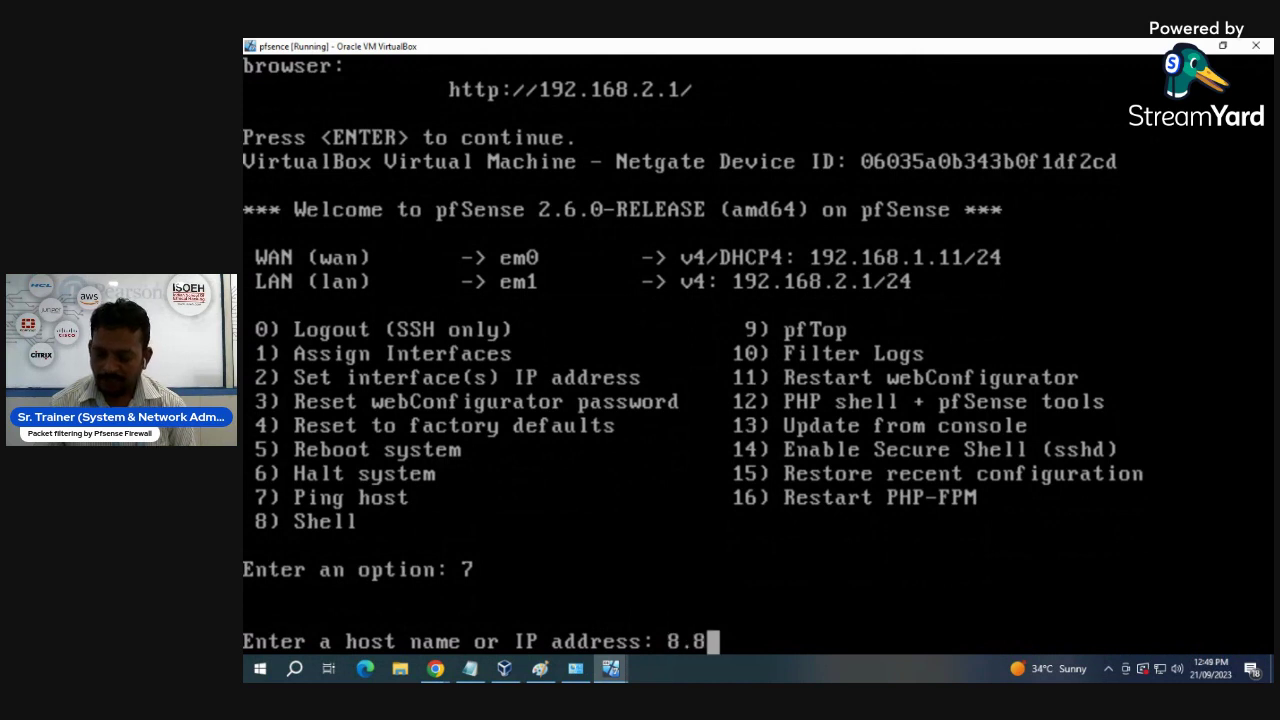
{"action": "type", "text": ".8.8.8"}
{"action": "key", "text": "BackSpace"}
{"action": "key", "text": "BackSpace"}
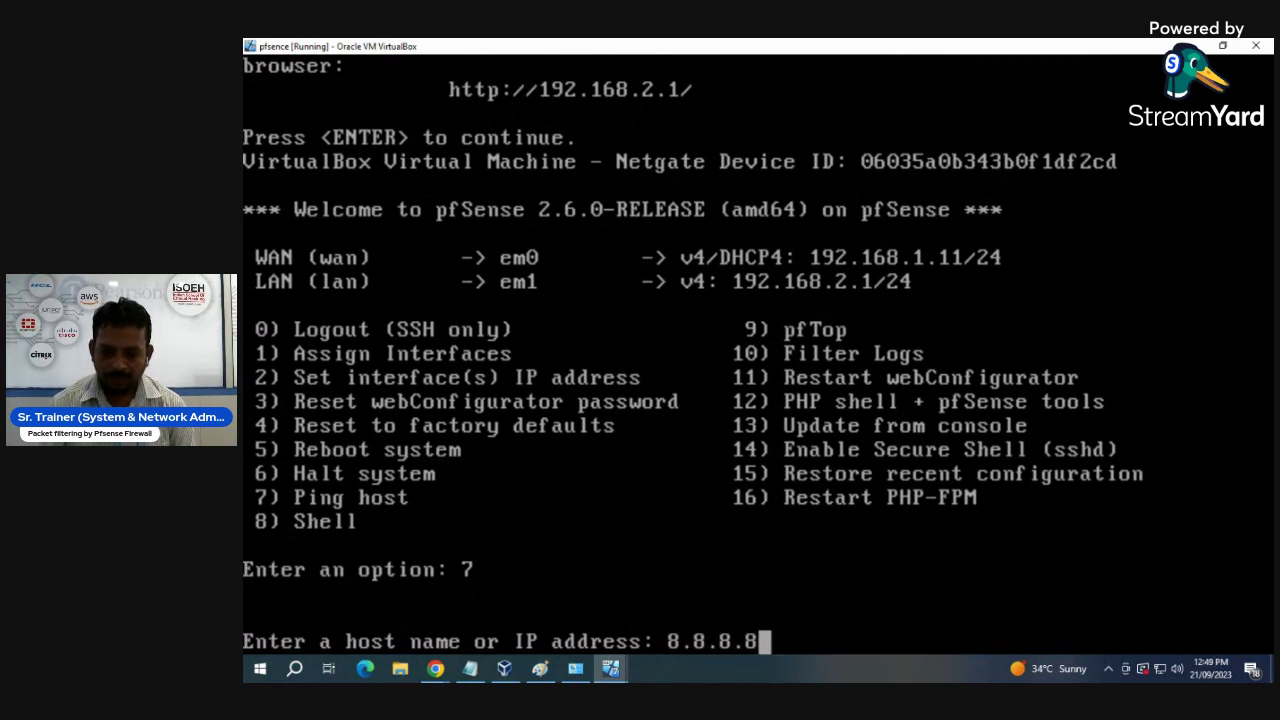
{"action": "key", "text": "Return"}
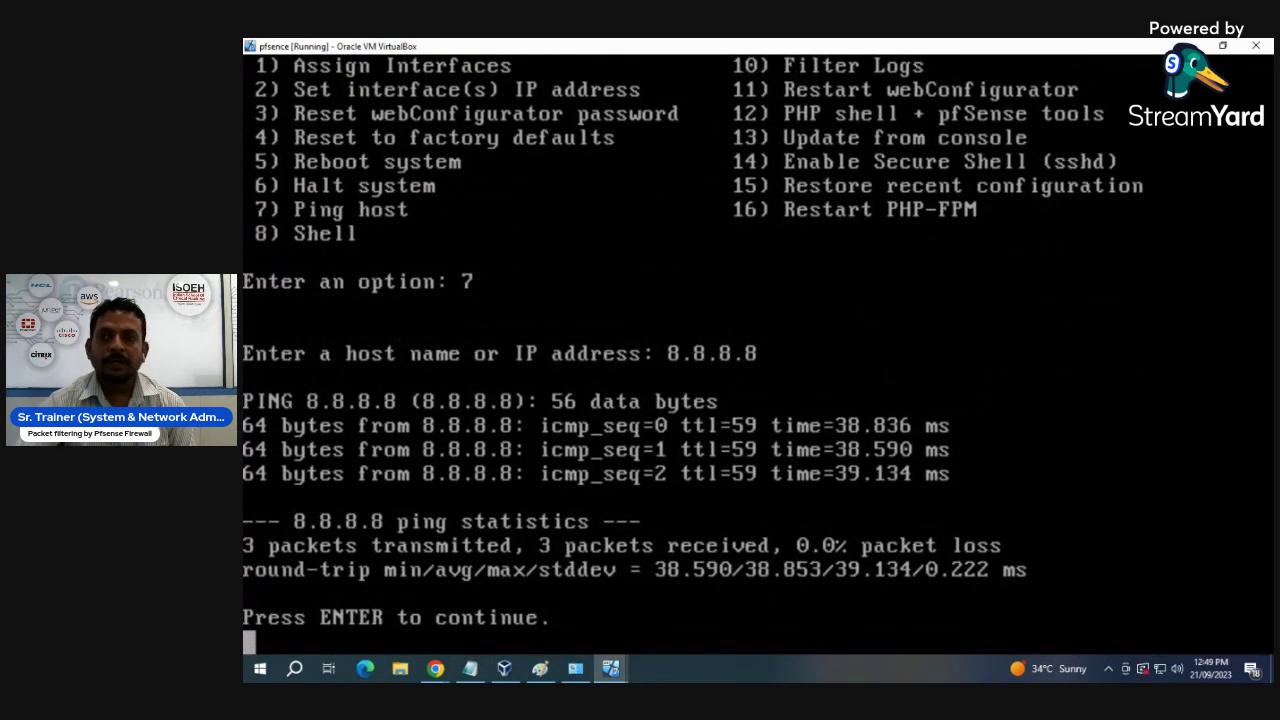
{"action": "key", "text": "alt+Tab"}
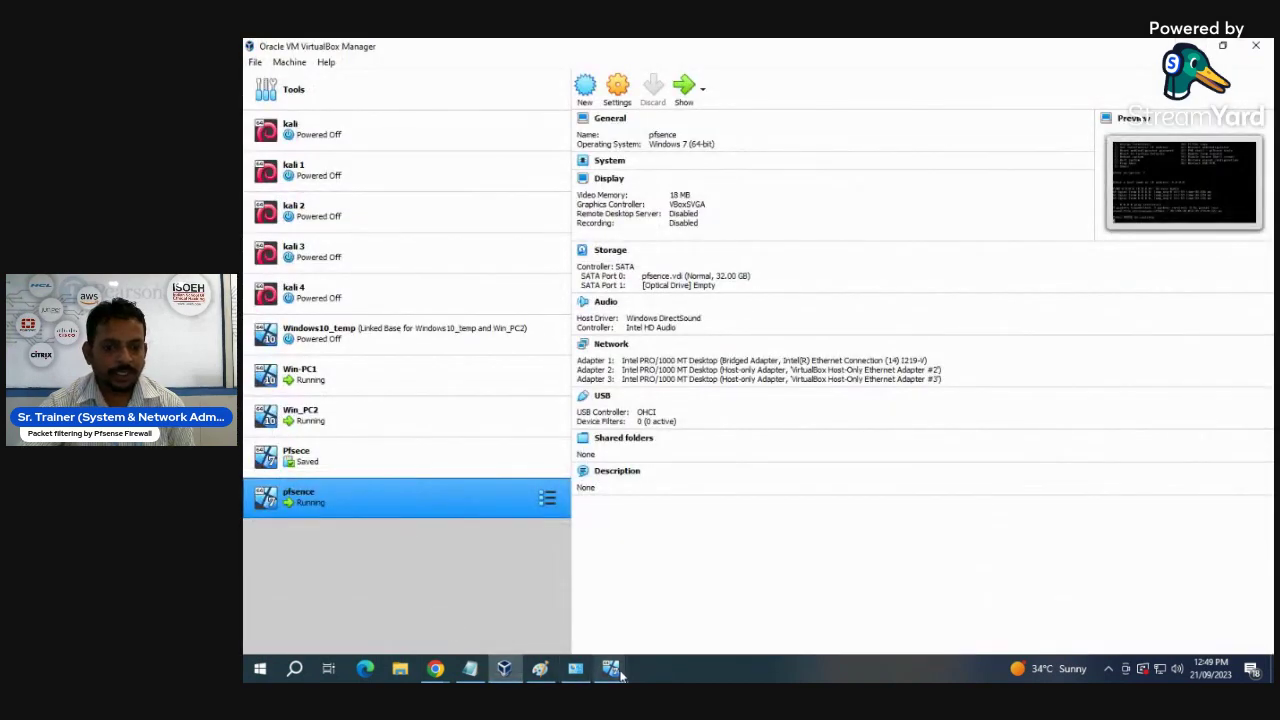
- Bring up the Win-PC1 window and accept the network discoverability prompt
{"action": "mouse_move", "coordinate": [618, 672]}
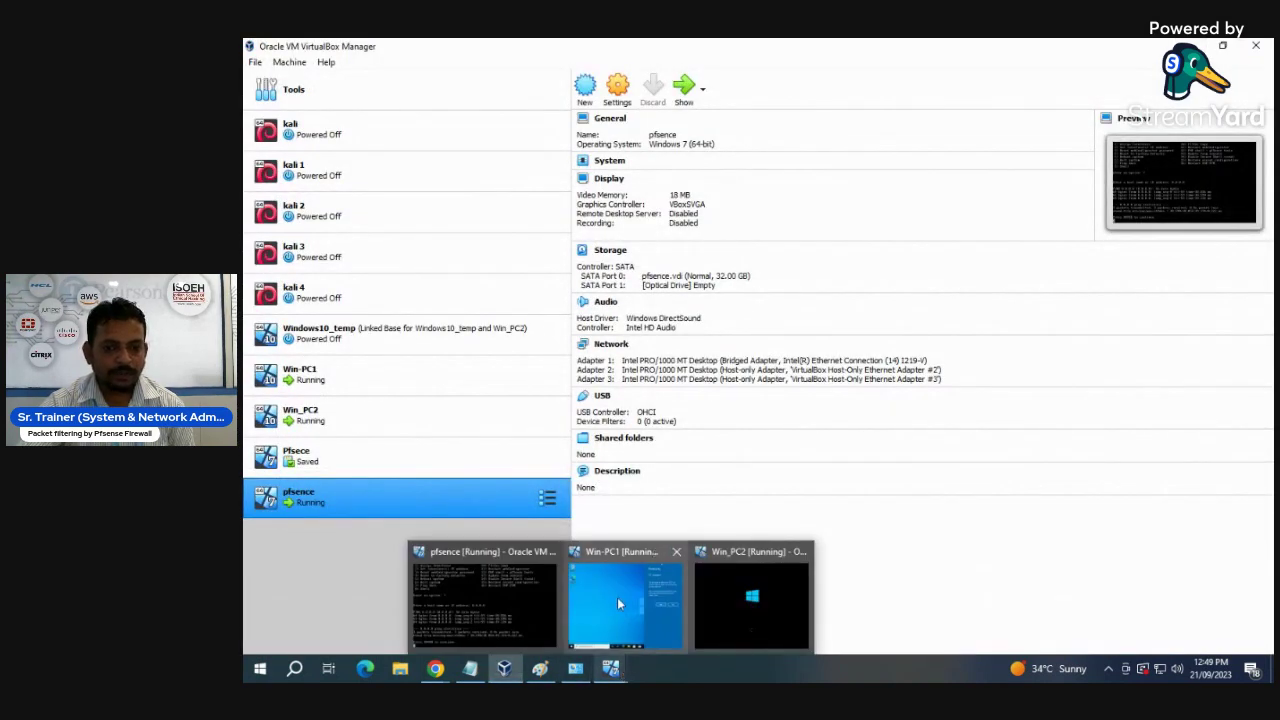
{"action": "left_click", "coordinate": [614, 589]}
{"action": "left_click", "coordinate": [876, 294]}
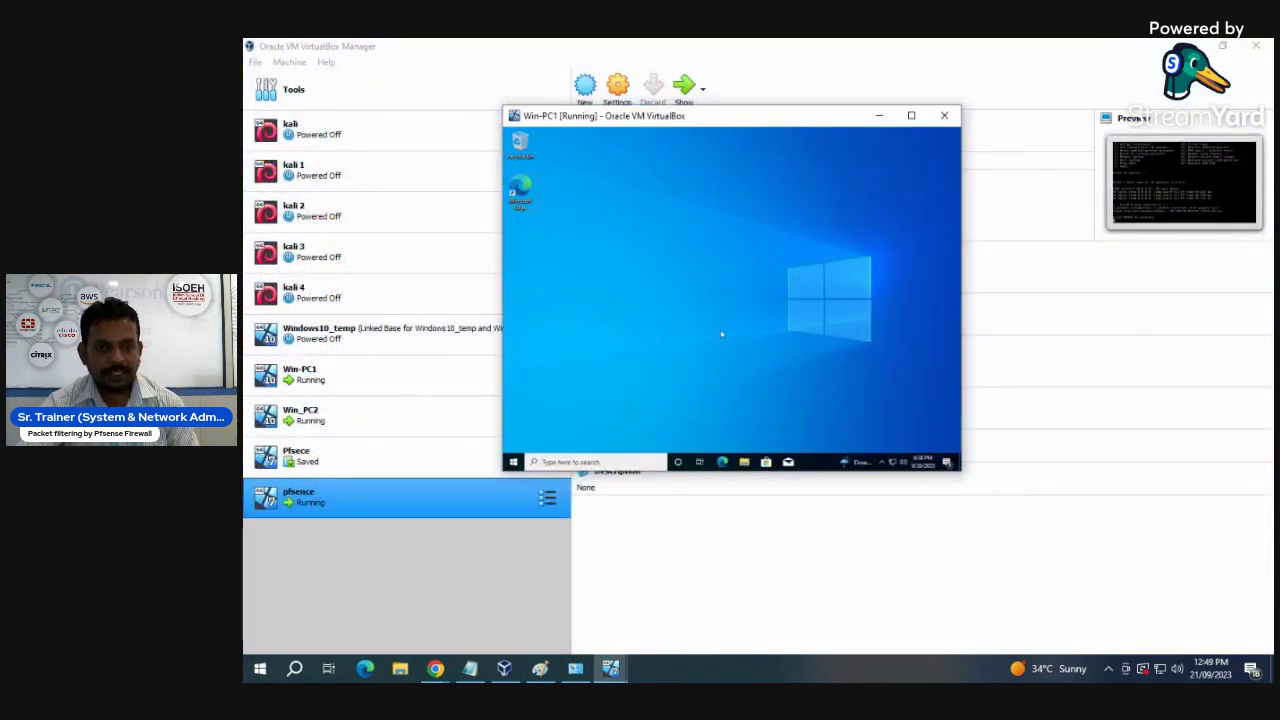
- Run ipconfig in a Command Prompt to check 192.168.1.100 and gateway 192.168.1.1, then close it
{"action": "key", "text": "super+r"}
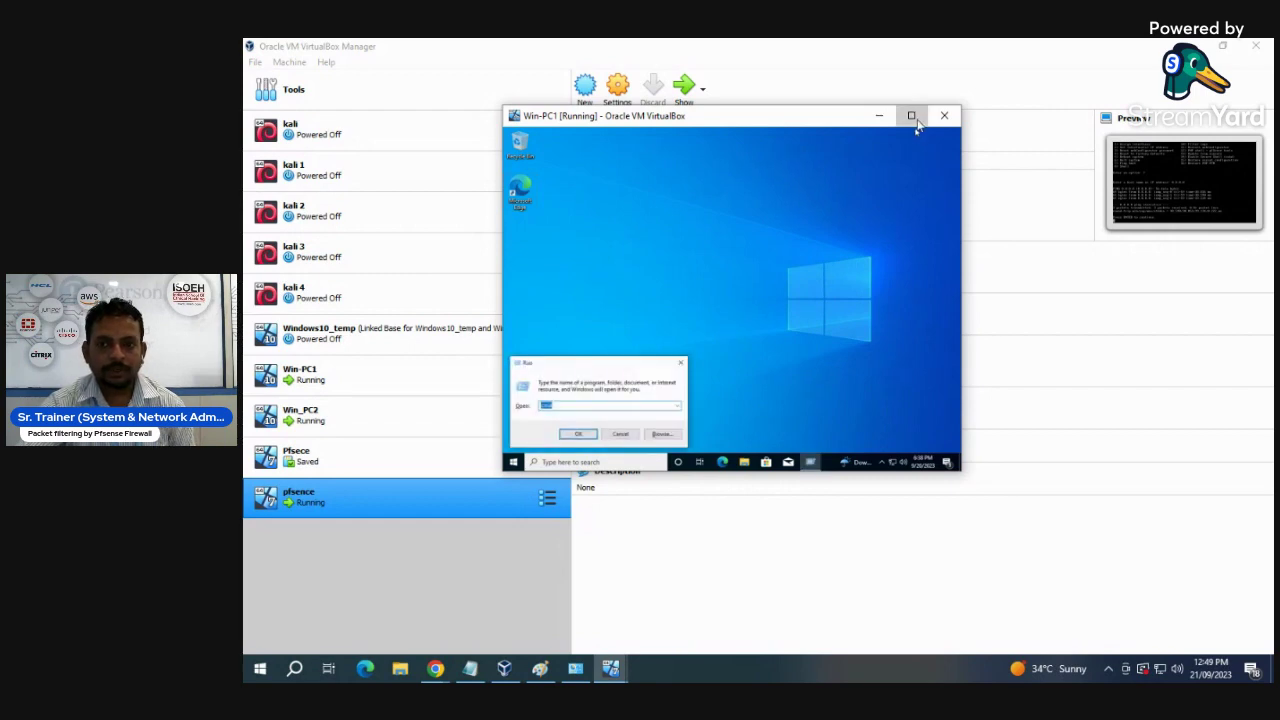
{"action": "left_click", "coordinate": [910, 115]}
{"action": "key", "text": "Return"}
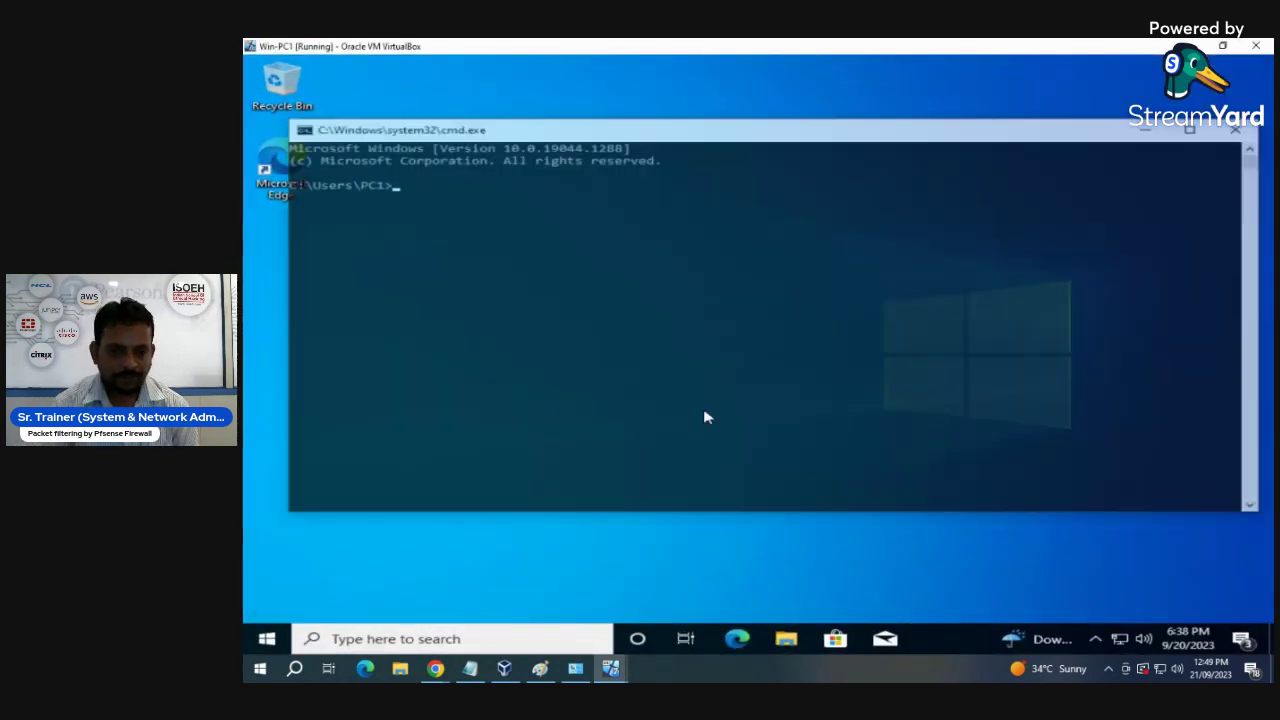
{"action": "type", "text": "ipconfig"}
{"action": "key", "text": "Return"}
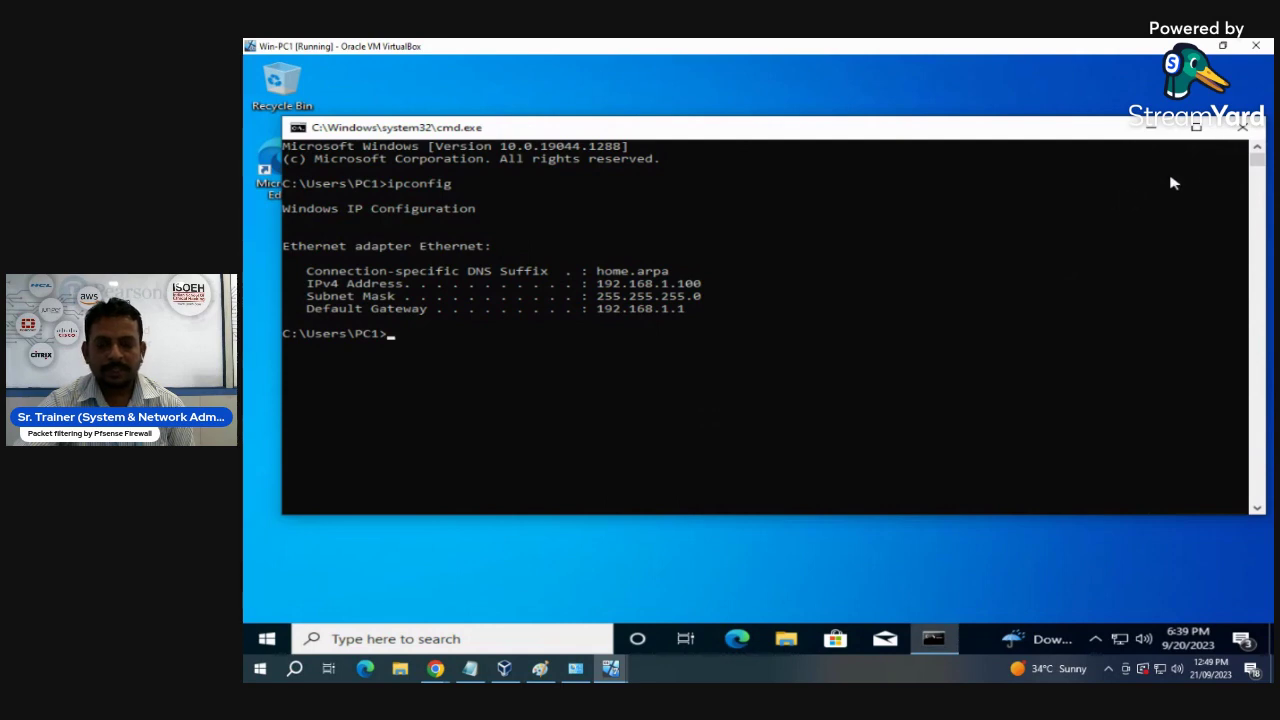
{"action": "left_click", "coordinate": [1196, 127]}
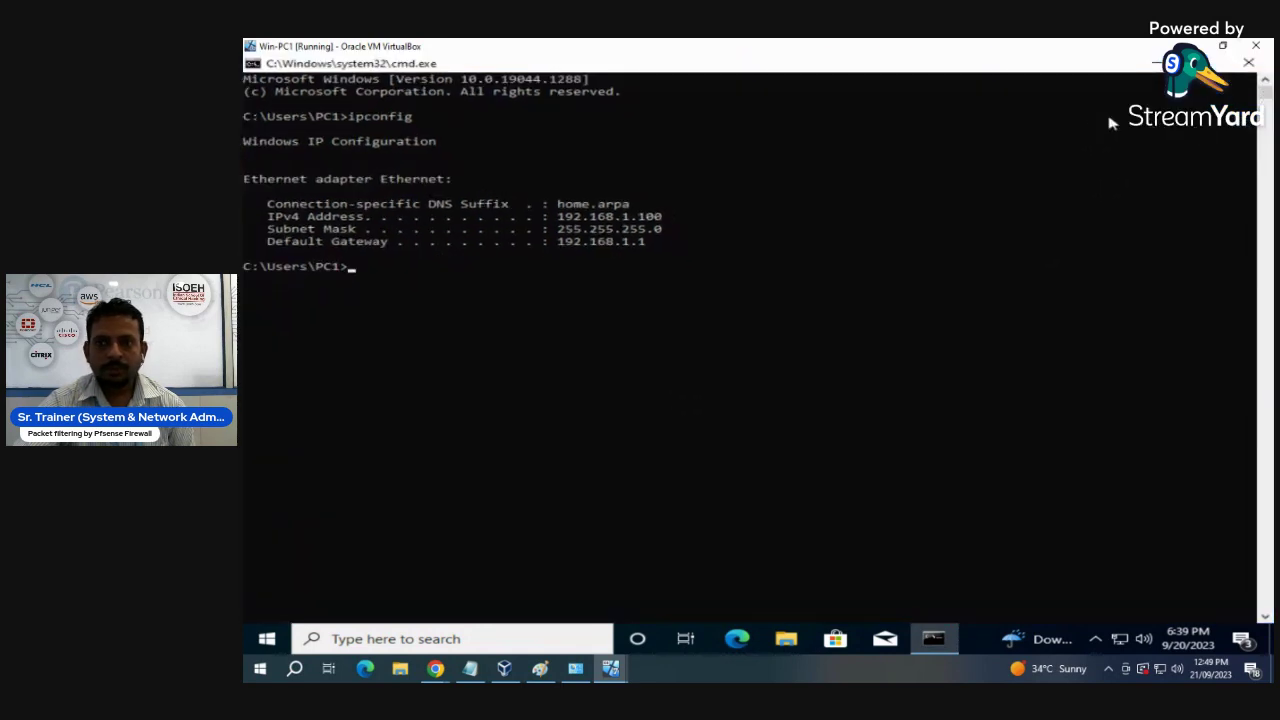
{"action": "left_click", "coordinate": [1244, 66]}
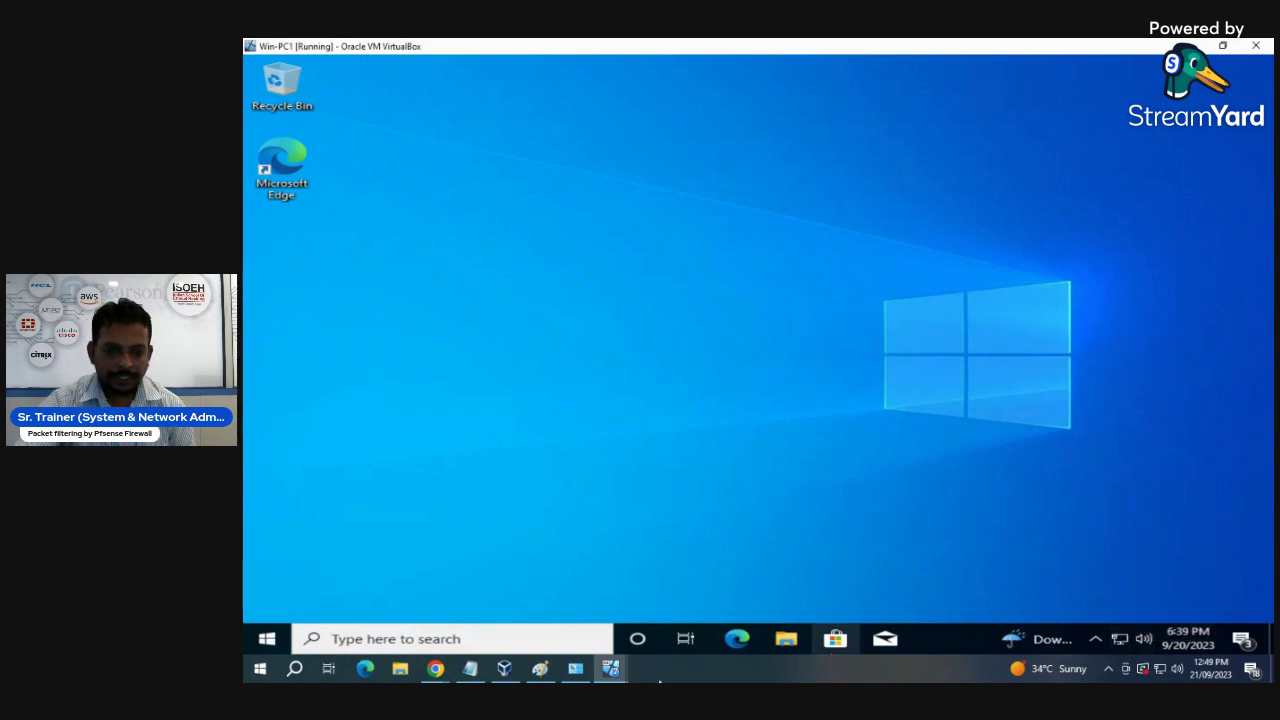
- Confirm Win-PC1's adapter stays Host-only on 'VirtualBox Host-Only Ethernet Adapter #2'
{"action": "left_click", "coordinate": [504, 668]}
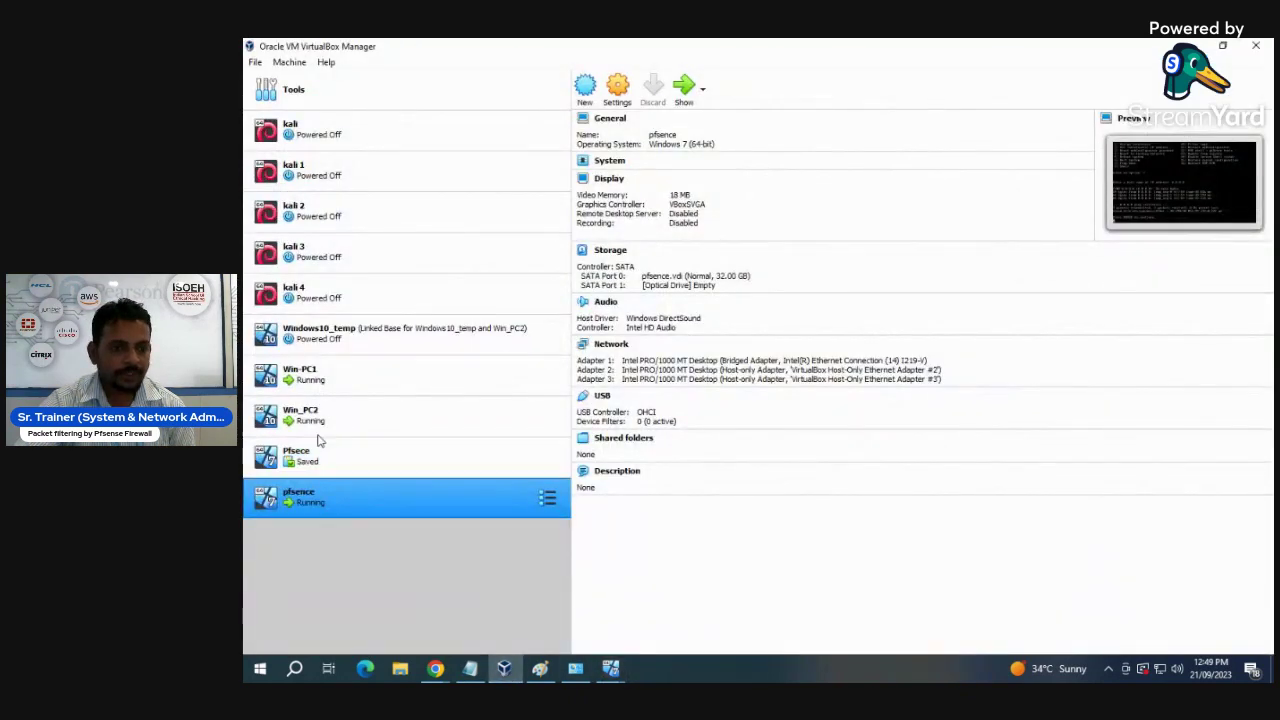
{"action": "left_click", "coordinate": [312, 388]}
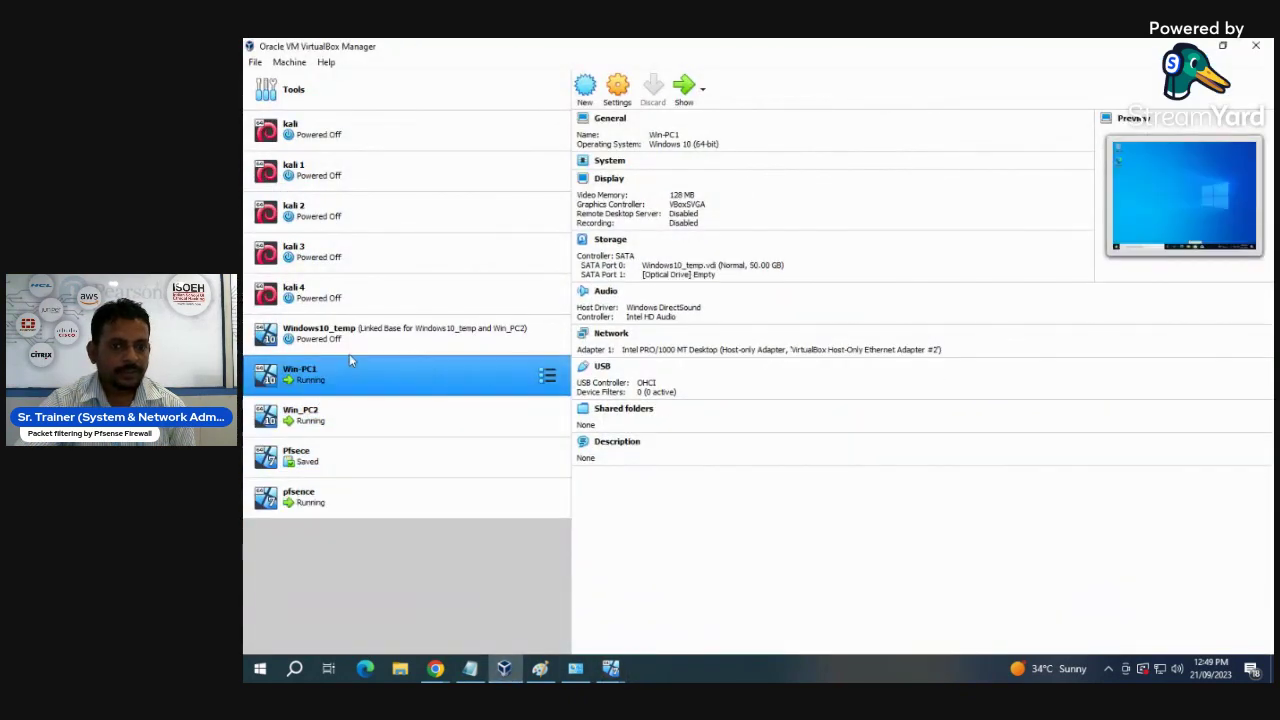
{"action": "left_click", "coordinate": [622, 91]}
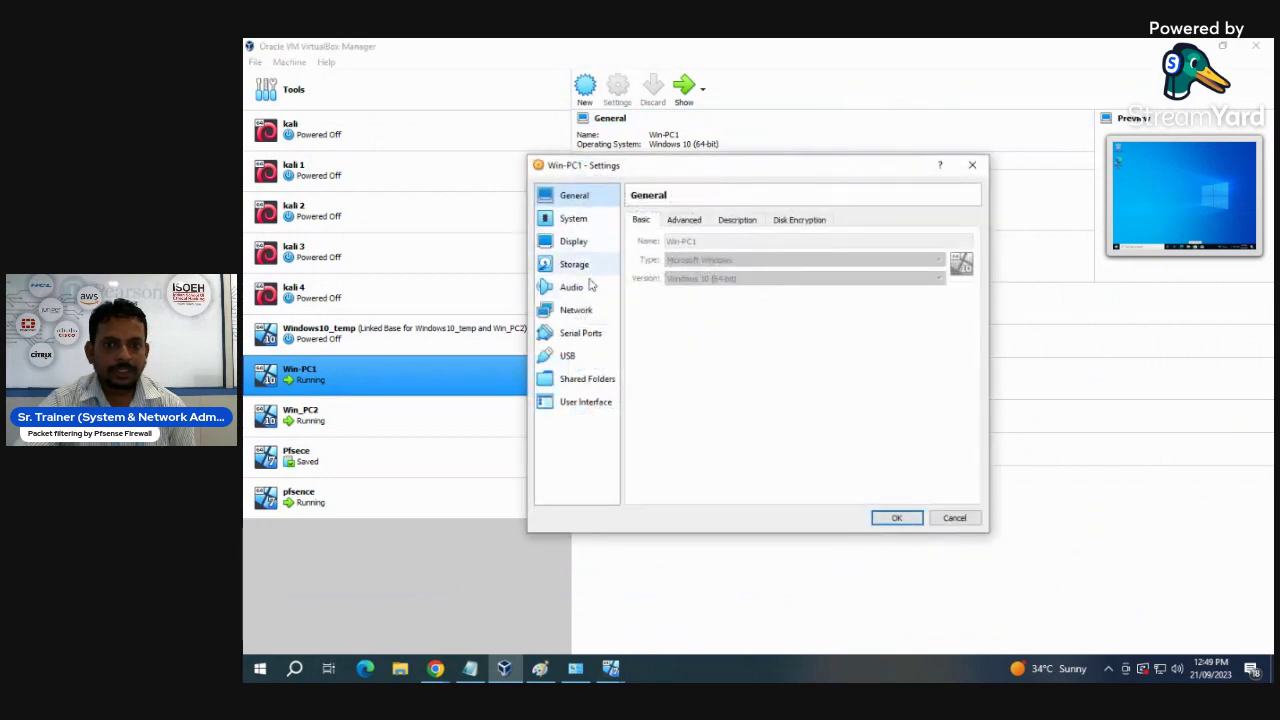
{"action": "left_click", "coordinate": [578, 311]}
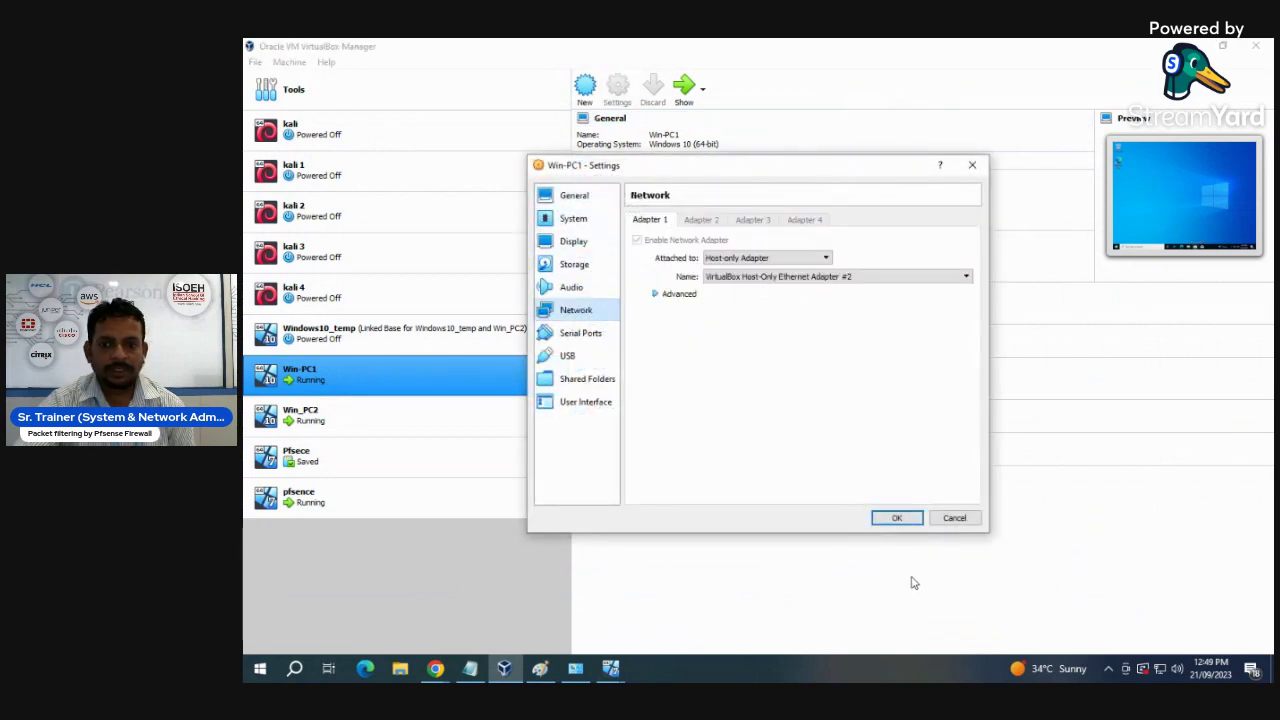
{"action": "left_click", "coordinate": [897, 518]}
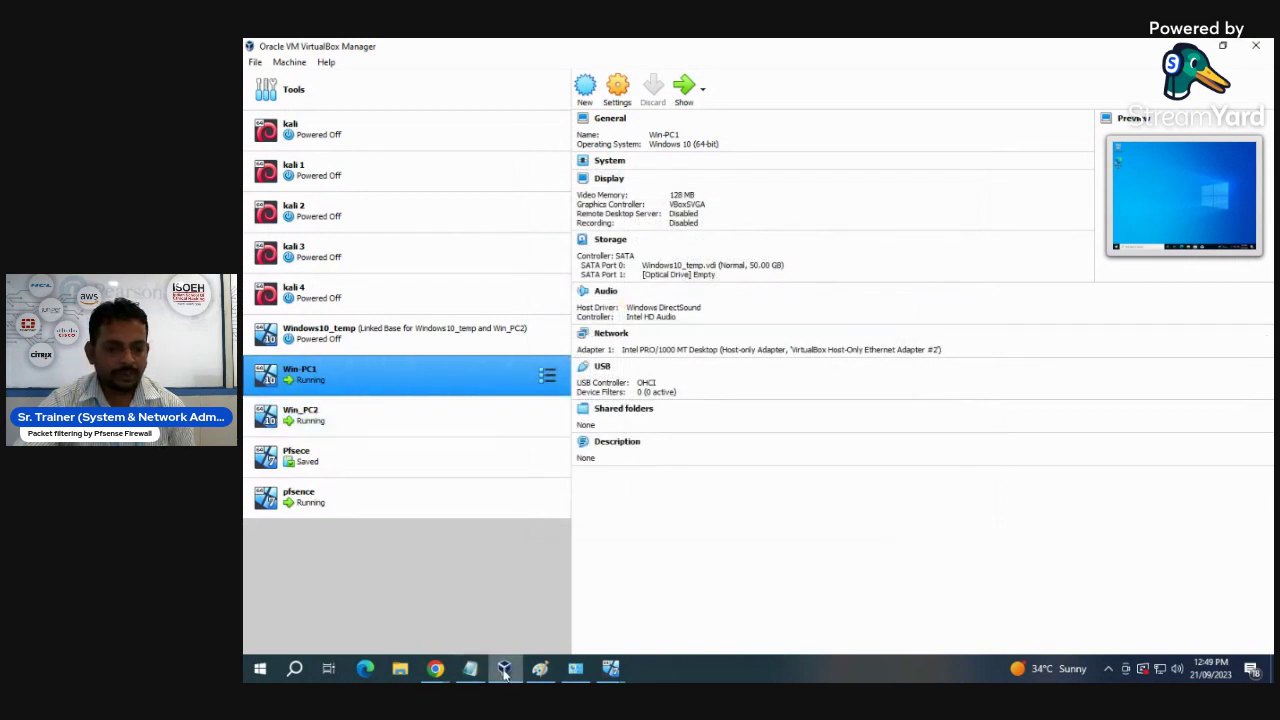
- Open the Ethernet adapter's IPv4 properties from Win-PC1's network settings
{"action": "mouse_move", "coordinate": [610, 668]}
{"action": "left_click", "coordinate": [626, 598]}
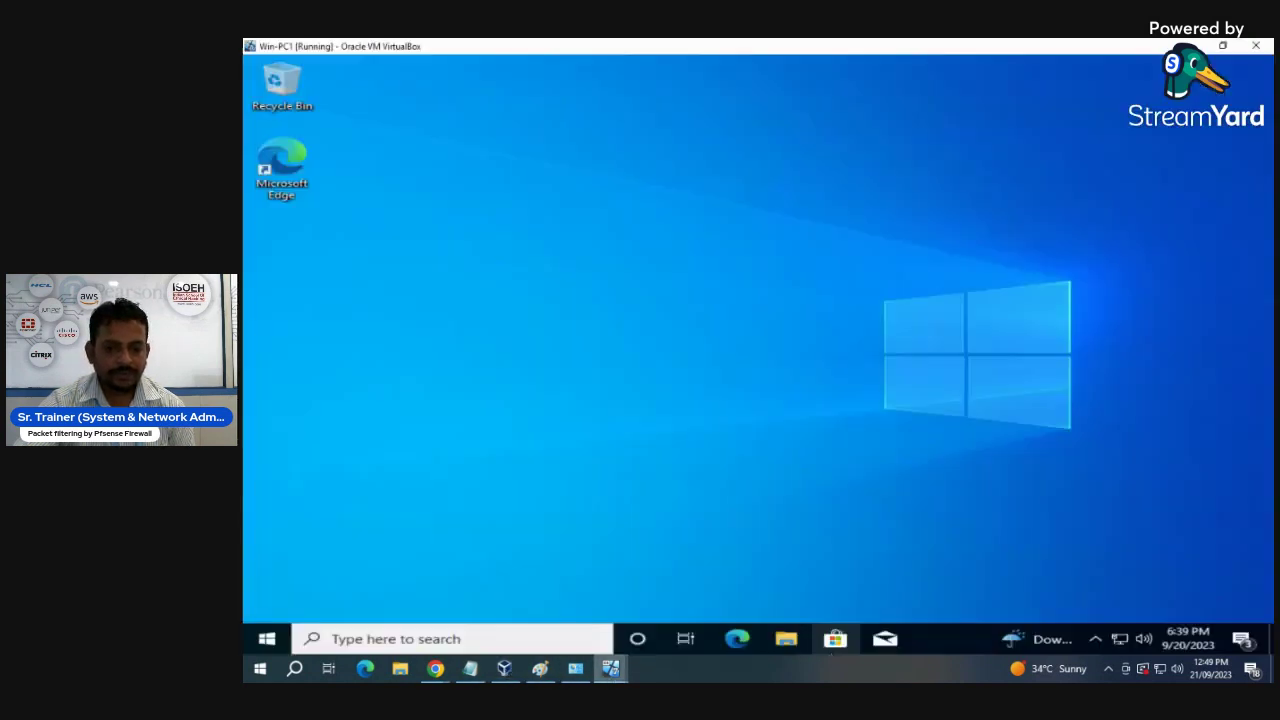
{"action": "right_click", "coordinate": [1120, 638]}
{"action": "left_click", "coordinate": [1120, 616]}
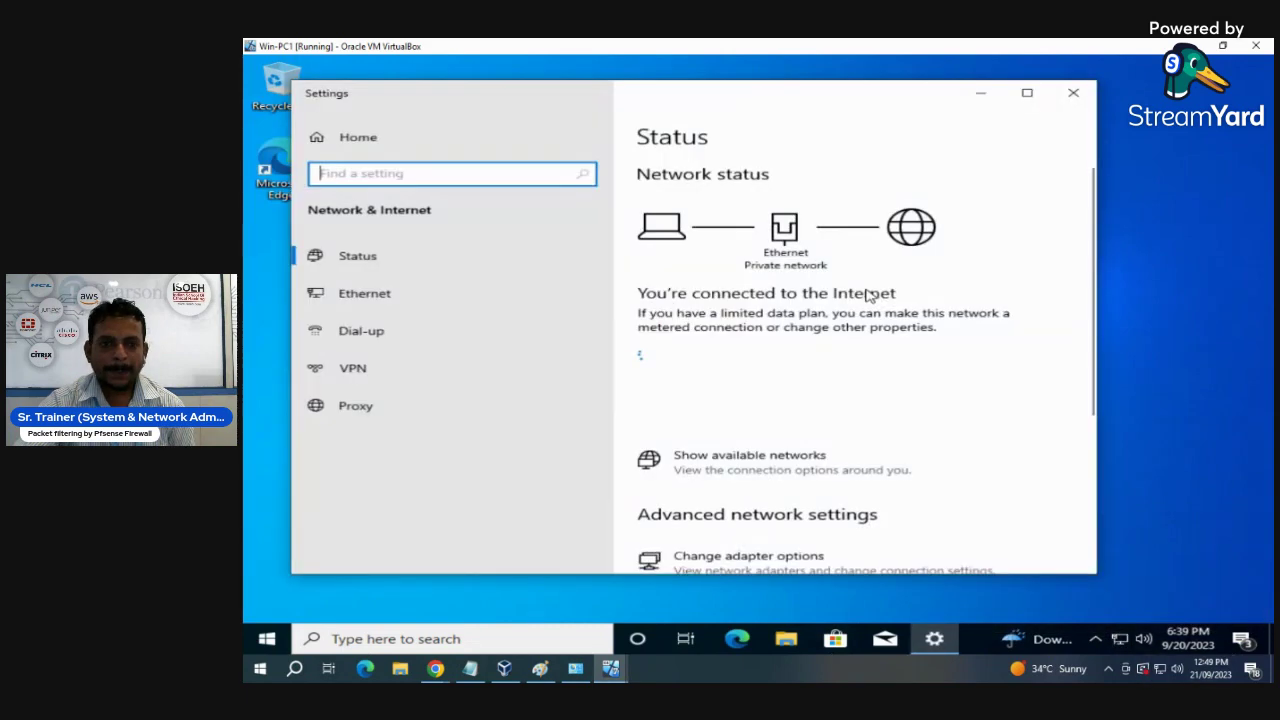
{"action": "left_click", "coordinate": [312, 292]}
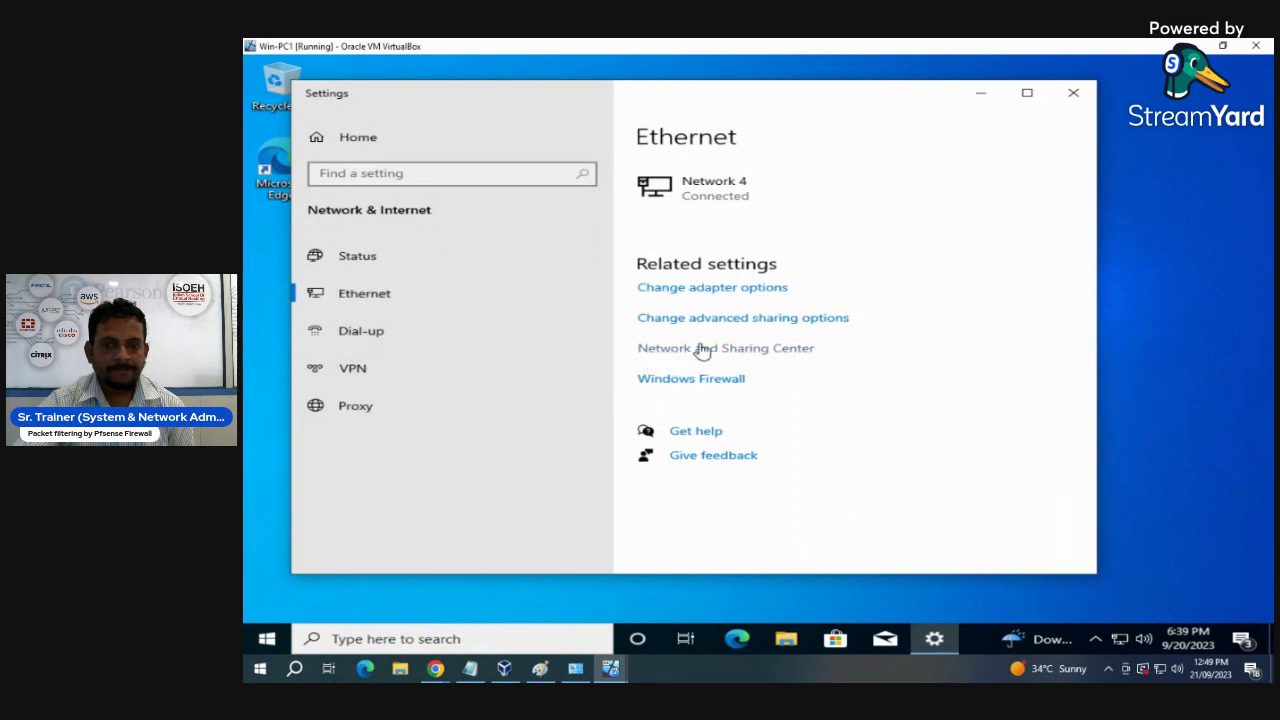
{"action": "left_click", "coordinate": [716, 292]}
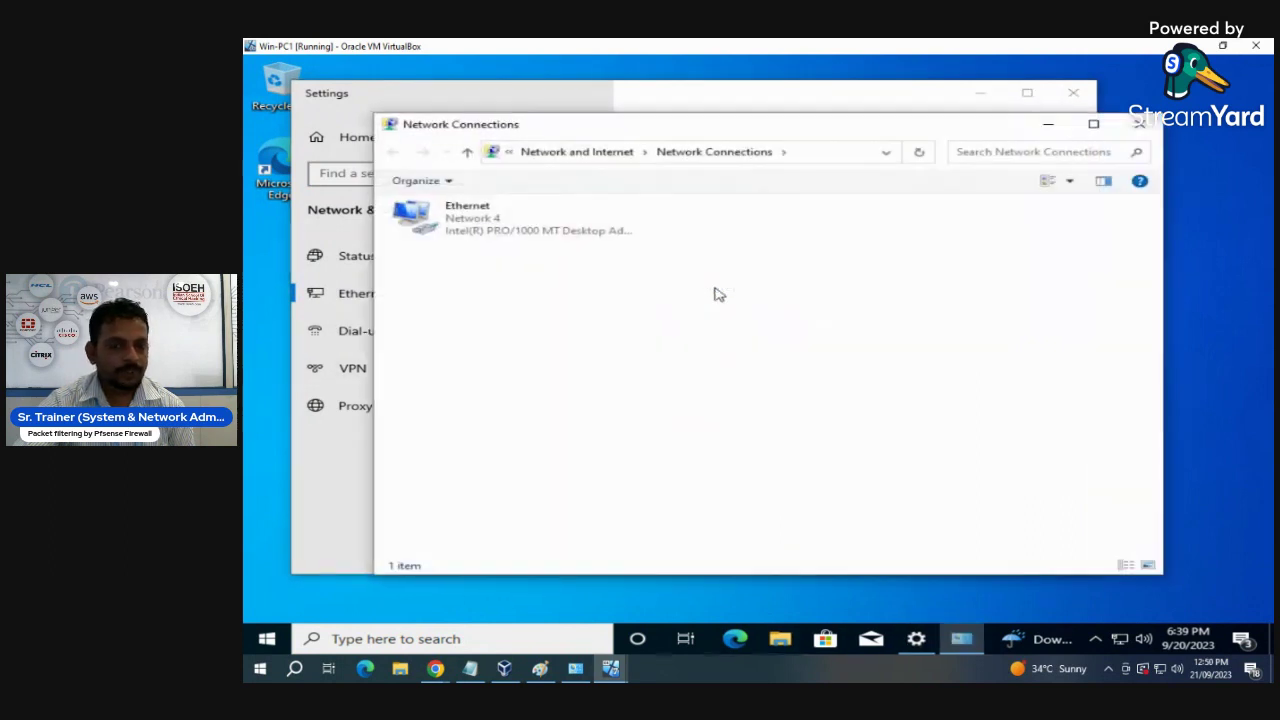
{"action": "right_click", "coordinate": [437, 227]}
{"action": "left_click", "coordinate": [484, 374]}
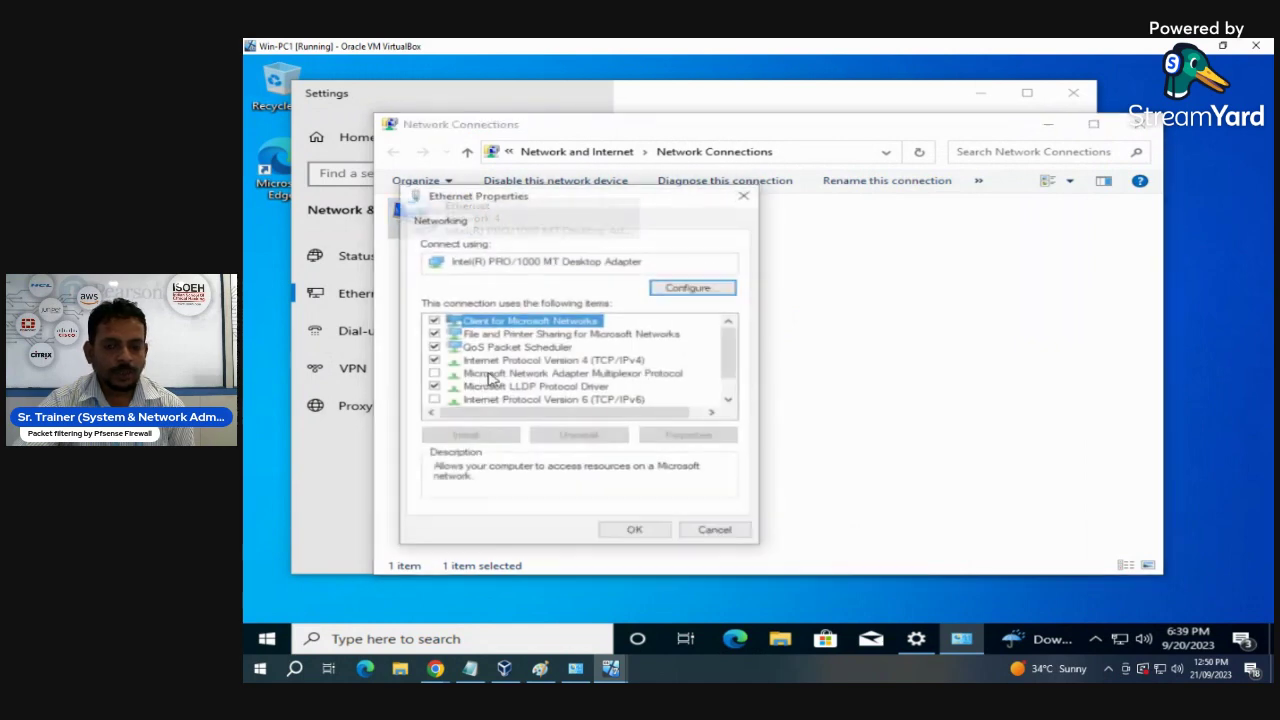
{"action": "left_click", "coordinate": [590, 360]}
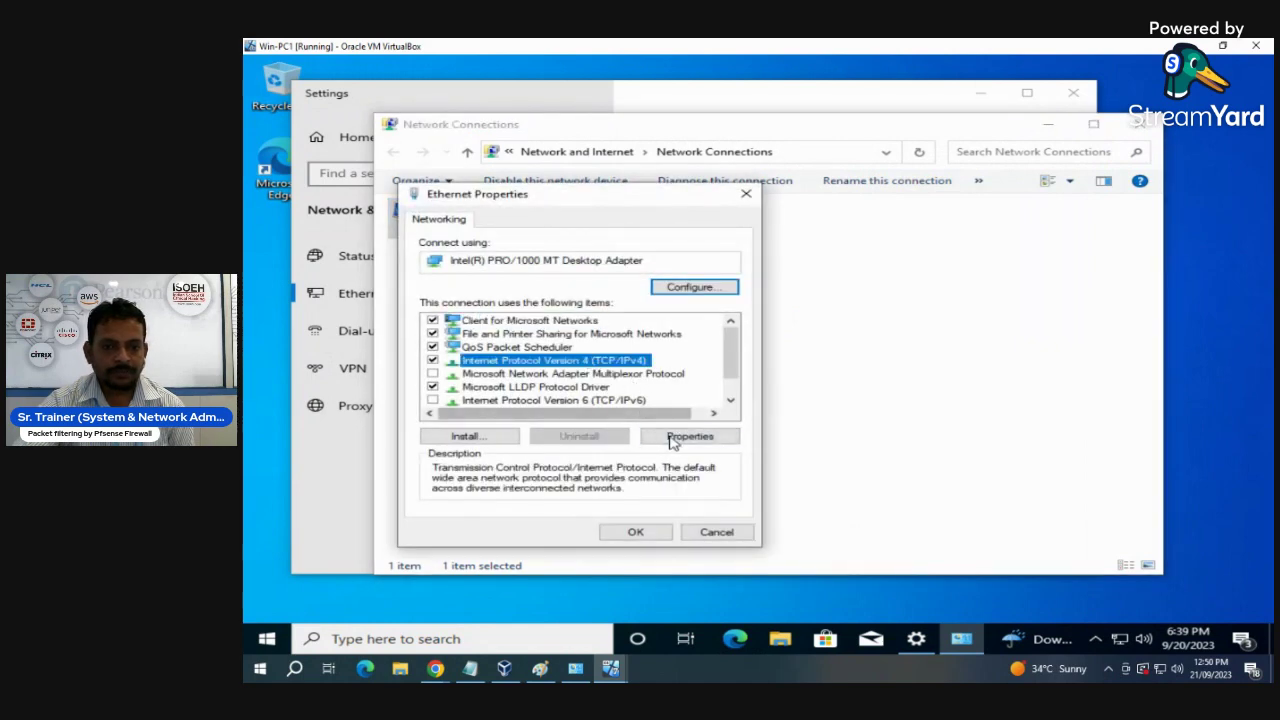
{"action": "left_click", "coordinate": [672, 438]}
- Set static IP 192.168.2.3, mask 255.255.255.0, gateway 192.168.2.1
{"action": "left_click", "coordinate": [516, 368]}
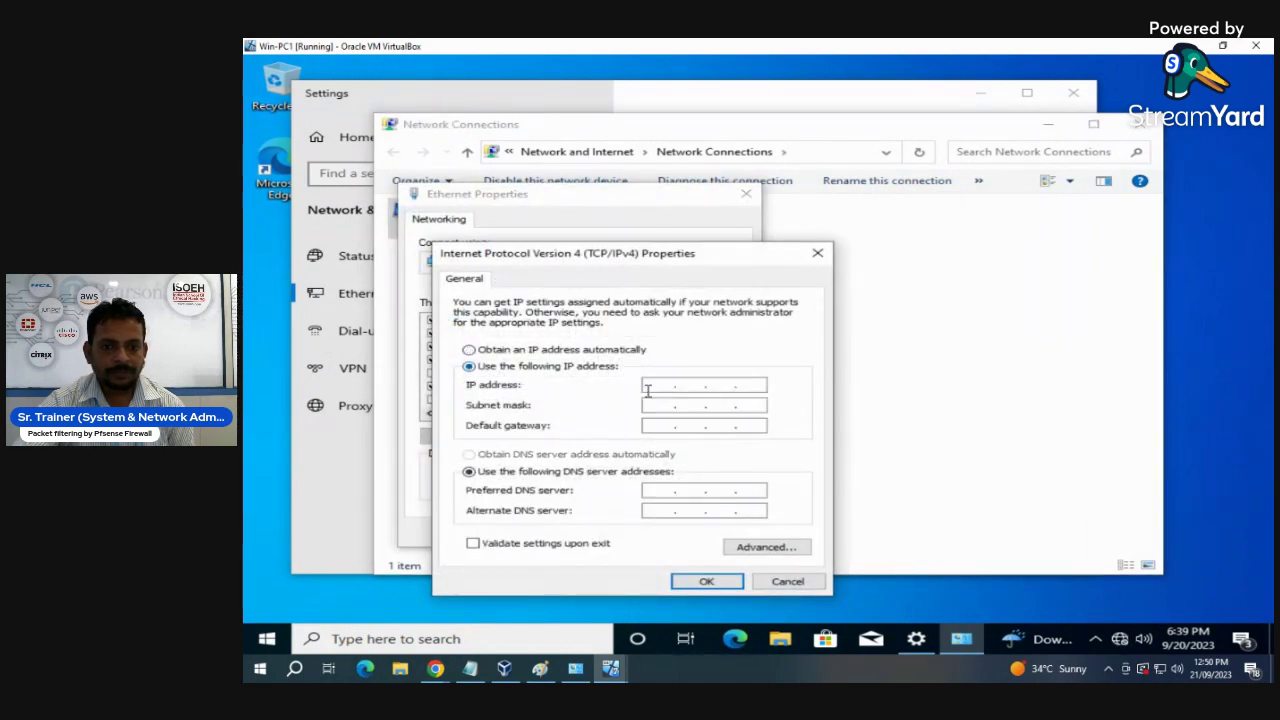
{"action": "left_click", "coordinate": [659, 388]}
{"action": "type", "text": "192.1"}
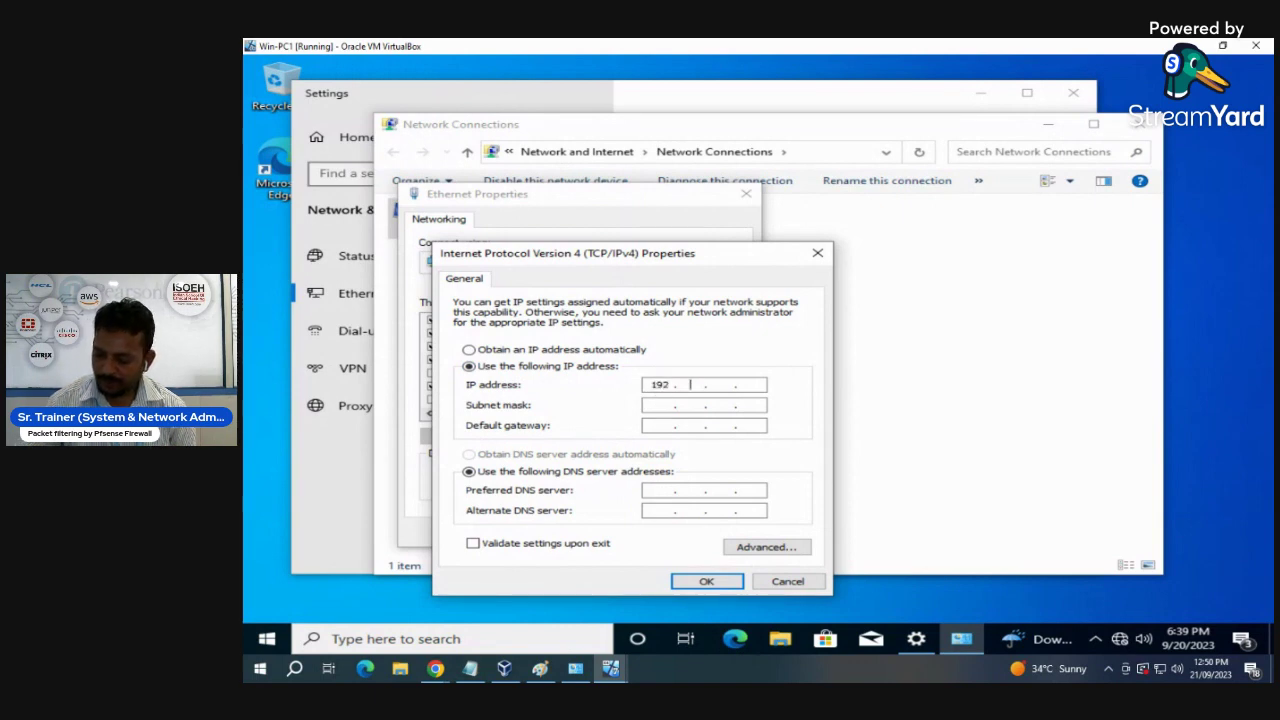
{"action": "type", "text": "68.2.3"}
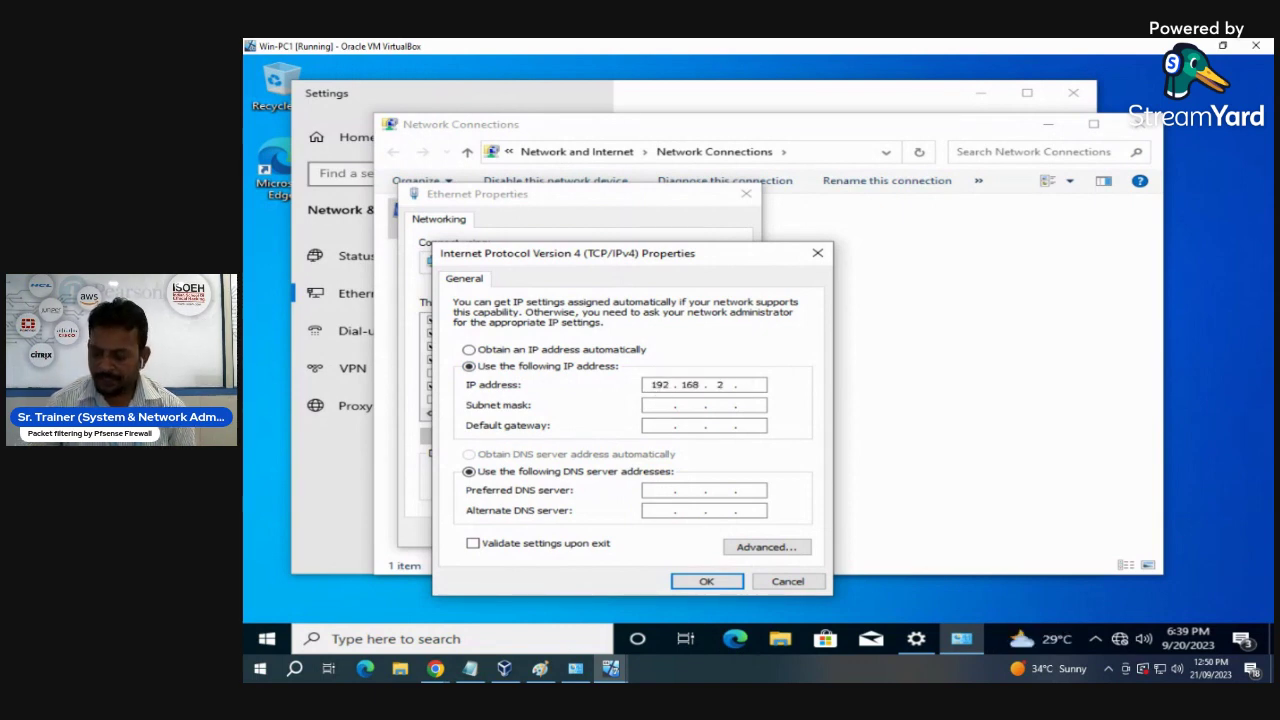
{"action": "key", "text": "Tab"}
{"action": "key", "text": "Tab"}
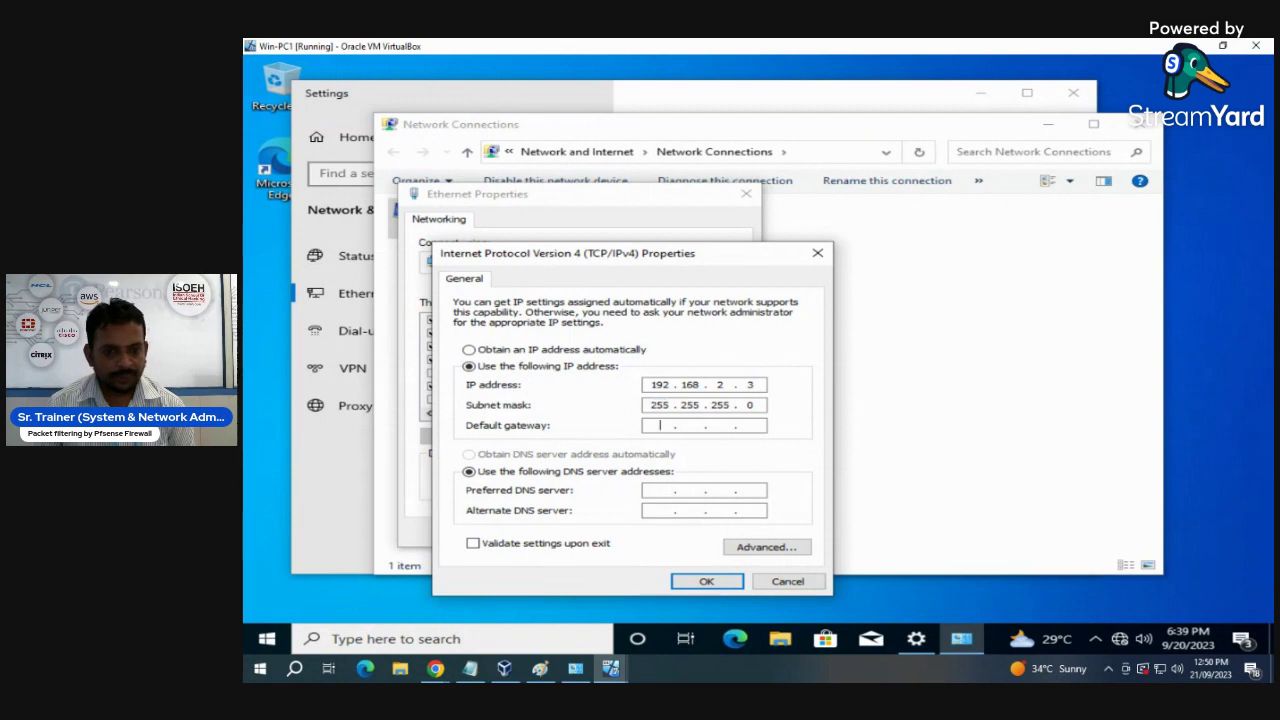
{"action": "type", "text": "192 . 168 . "}
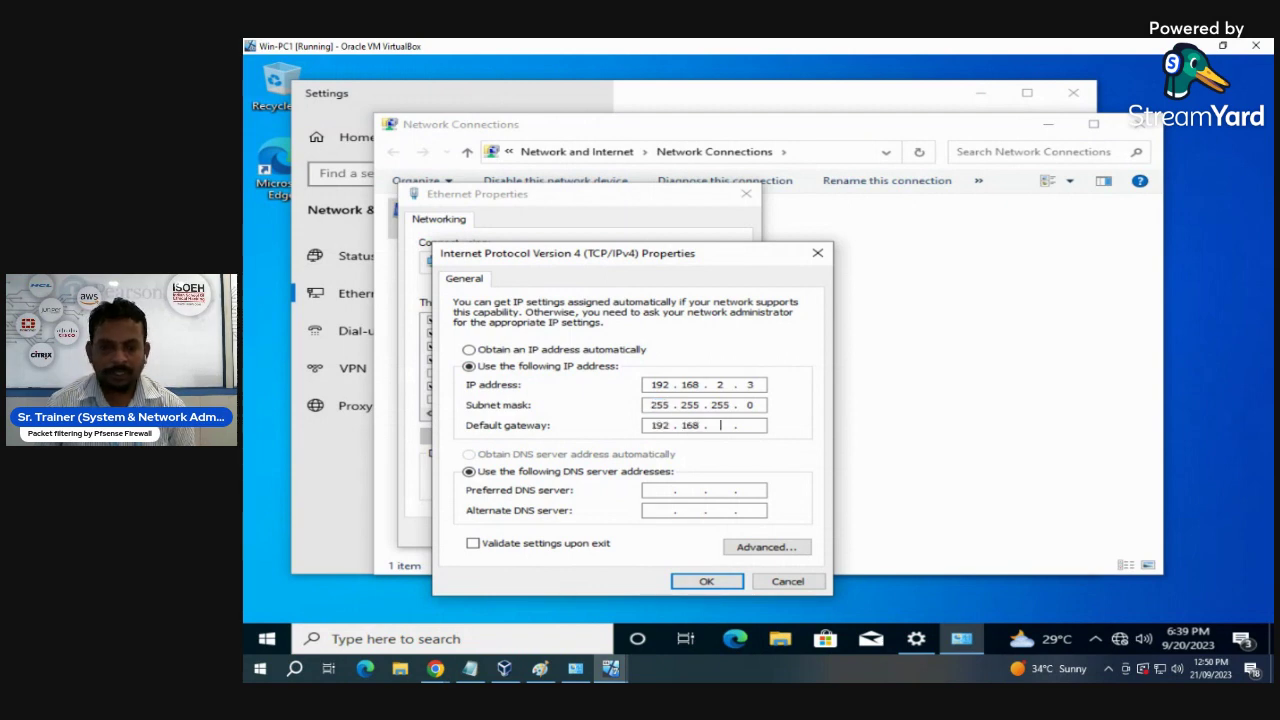
{"action": "type", "text": "2 . 1"}
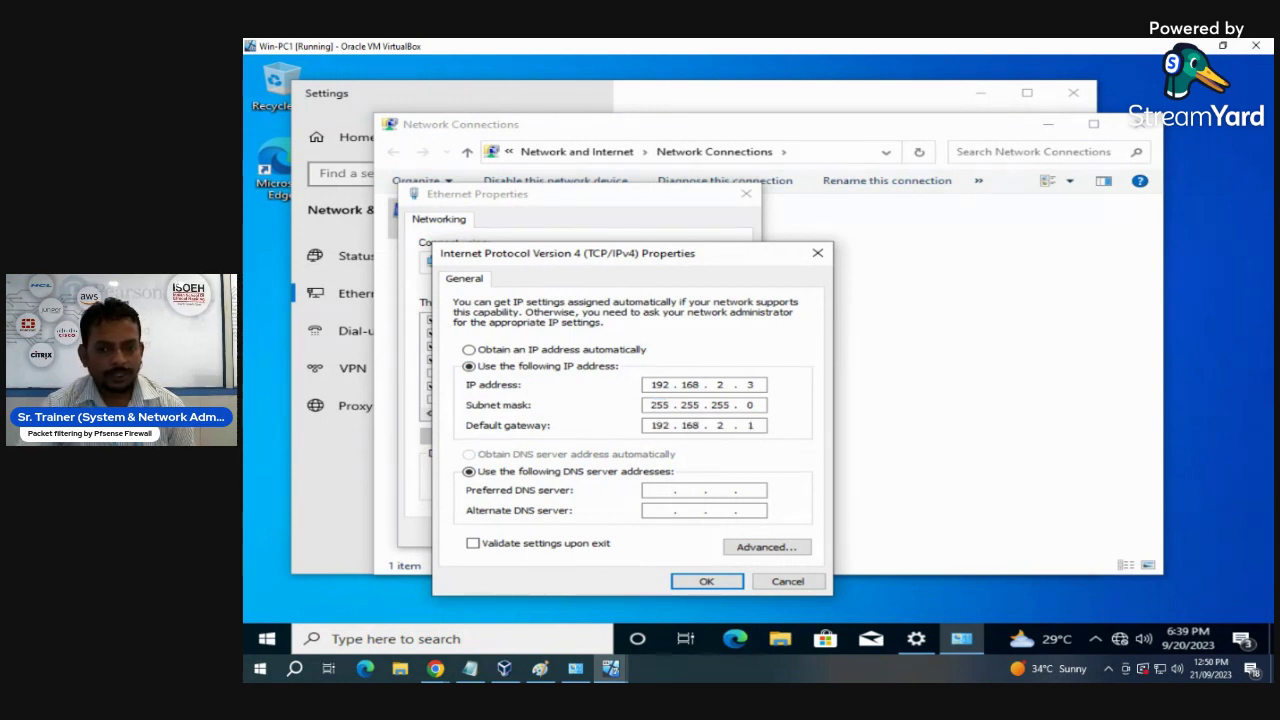
{"action": "left_click", "coordinate": [706, 581]}
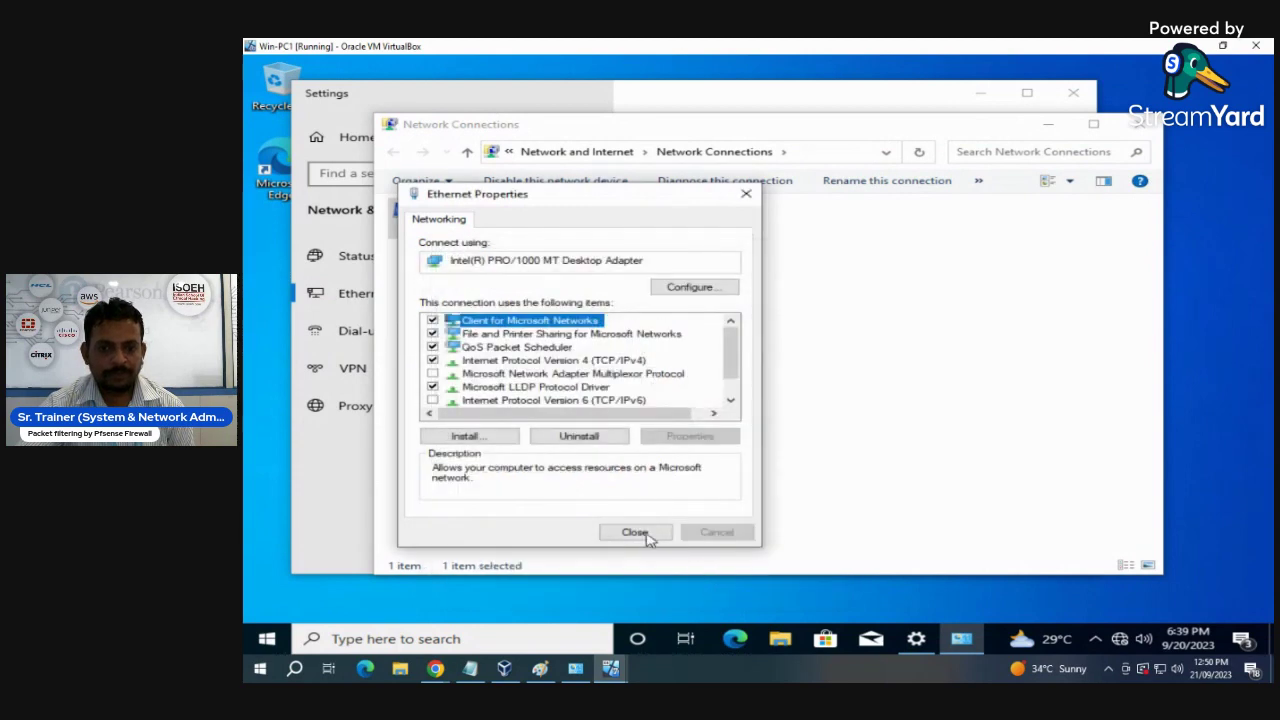
- Close the network windows and launch Microsoft Edge
{"action": "left_click", "coordinate": [636, 532]}
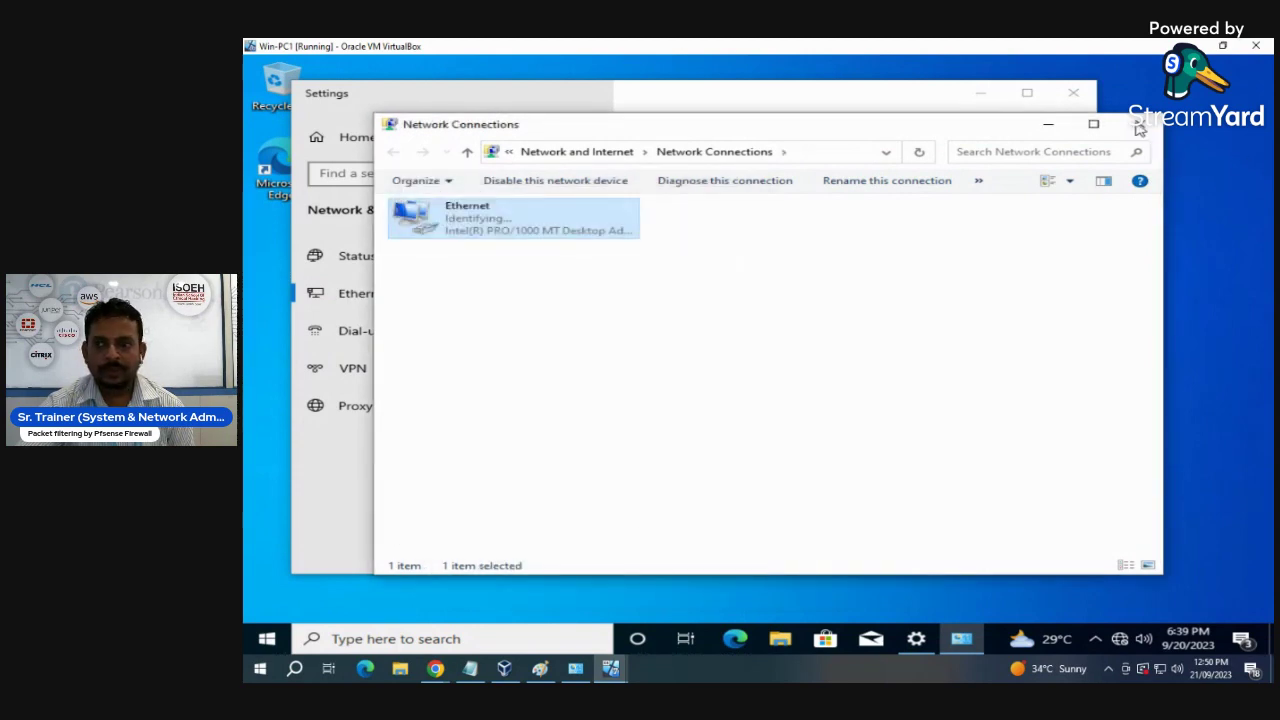
{"action": "left_click", "coordinate": [1139, 124]}
{"action": "left_click", "coordinate": [1073, 92]}
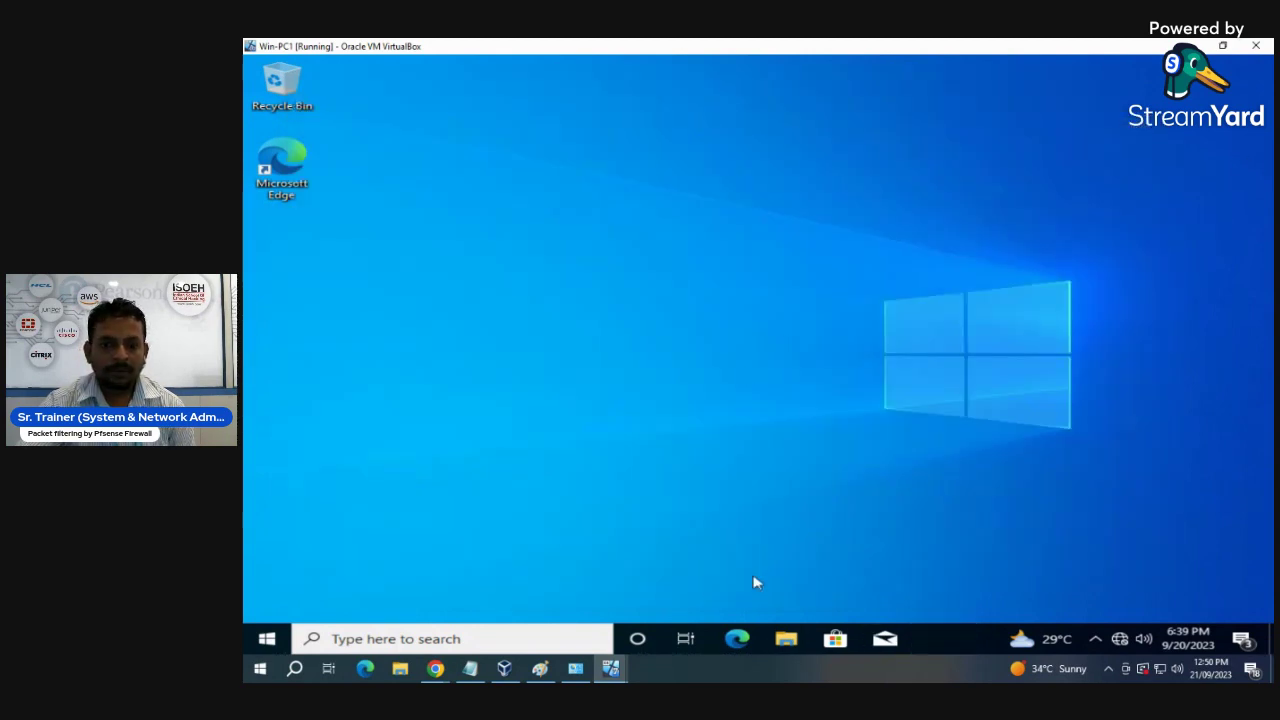
{"action": "left_click", "coordinate": [735, 640]}
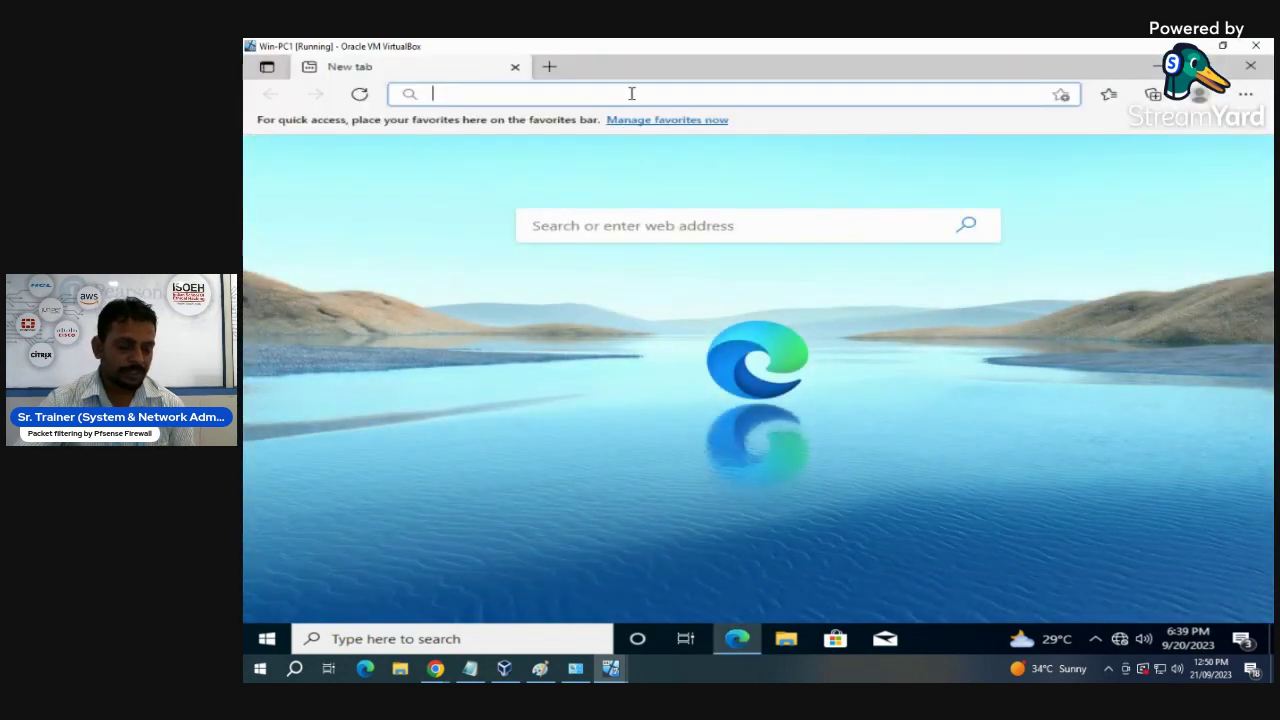
- Load the pfSense webConfigurator at 192.168.2.1 in Edge
{"action": "type", "text": "192.168"}
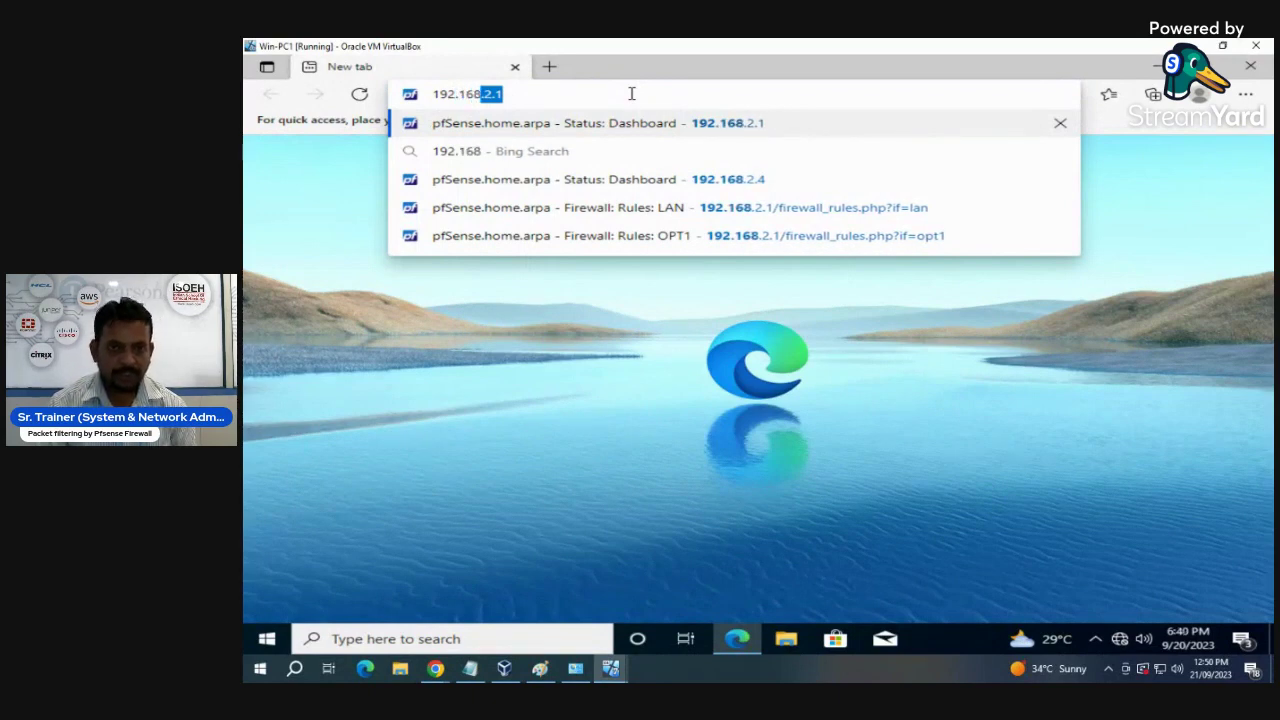
{"action": "key", "text": "BackSpace"}
{"action": "key", "text": "BackSpace"}
{"action": "type", "text": "8"}
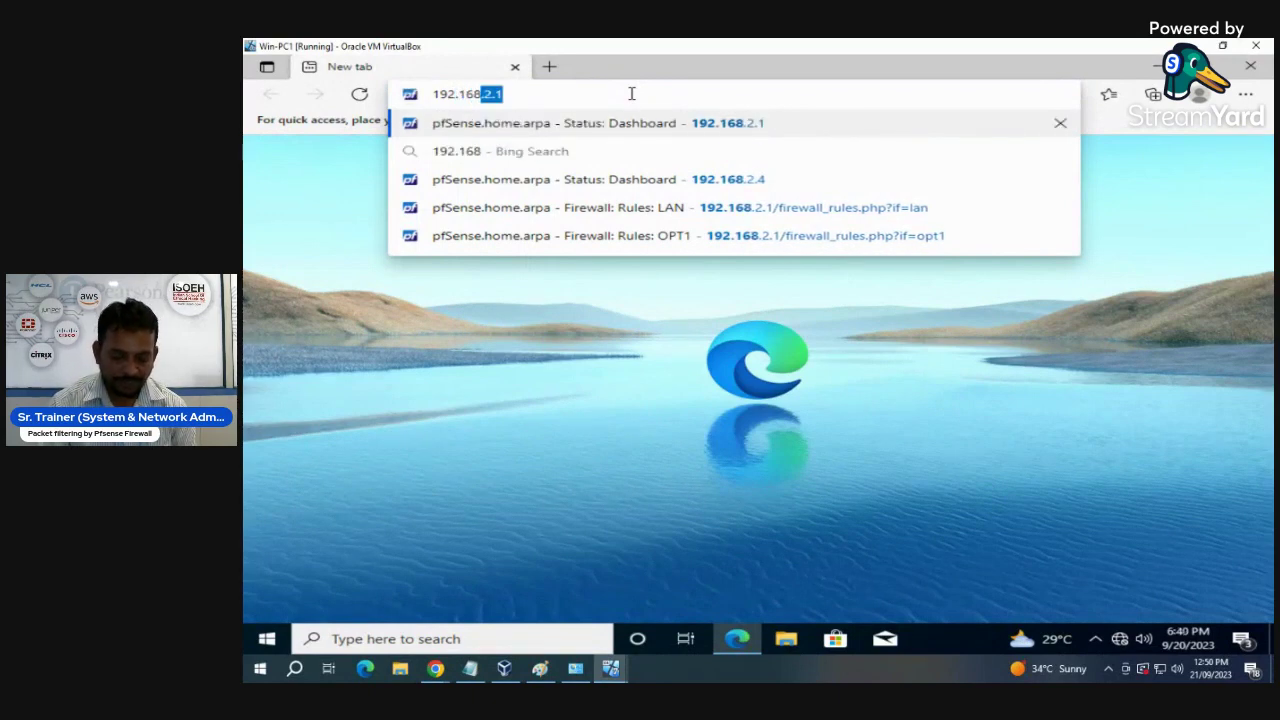
{"action": "type", "text": ".2.1"}
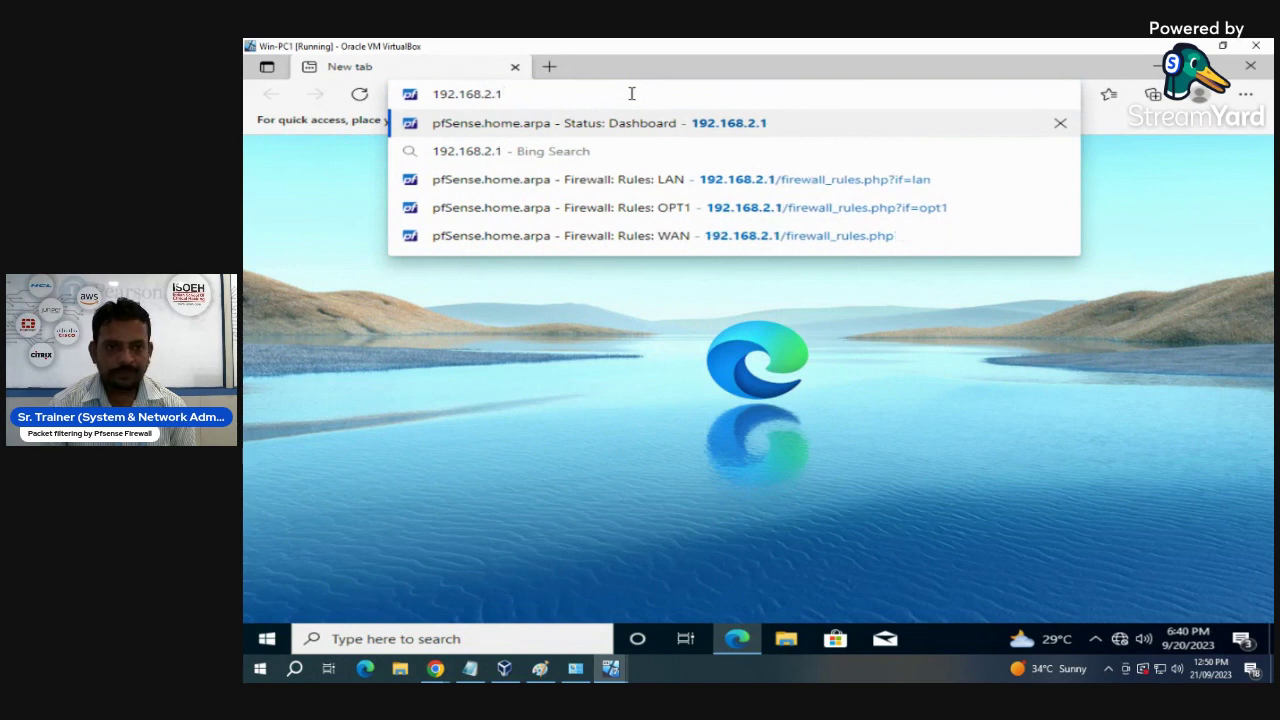
{"action": "key", "text": "Return"}
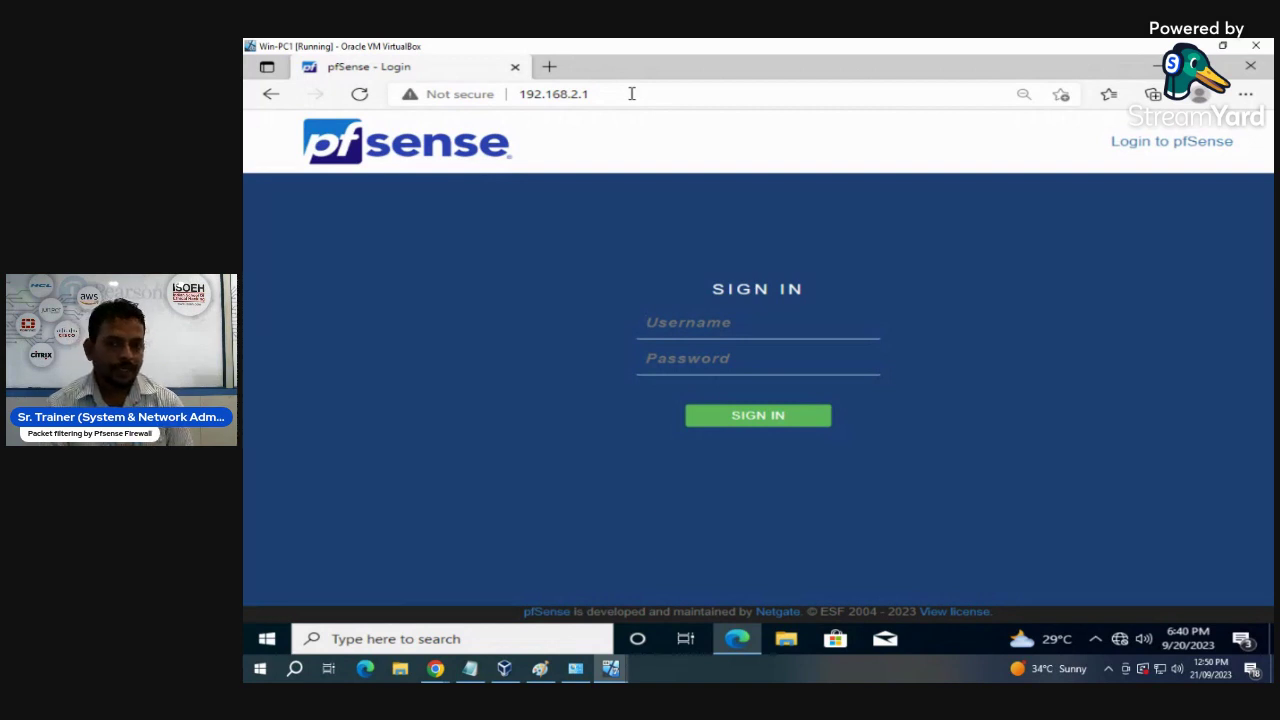
- Sign in with the administrator username and password, correcting a password typo
{"action": "type", "text": "admin"}
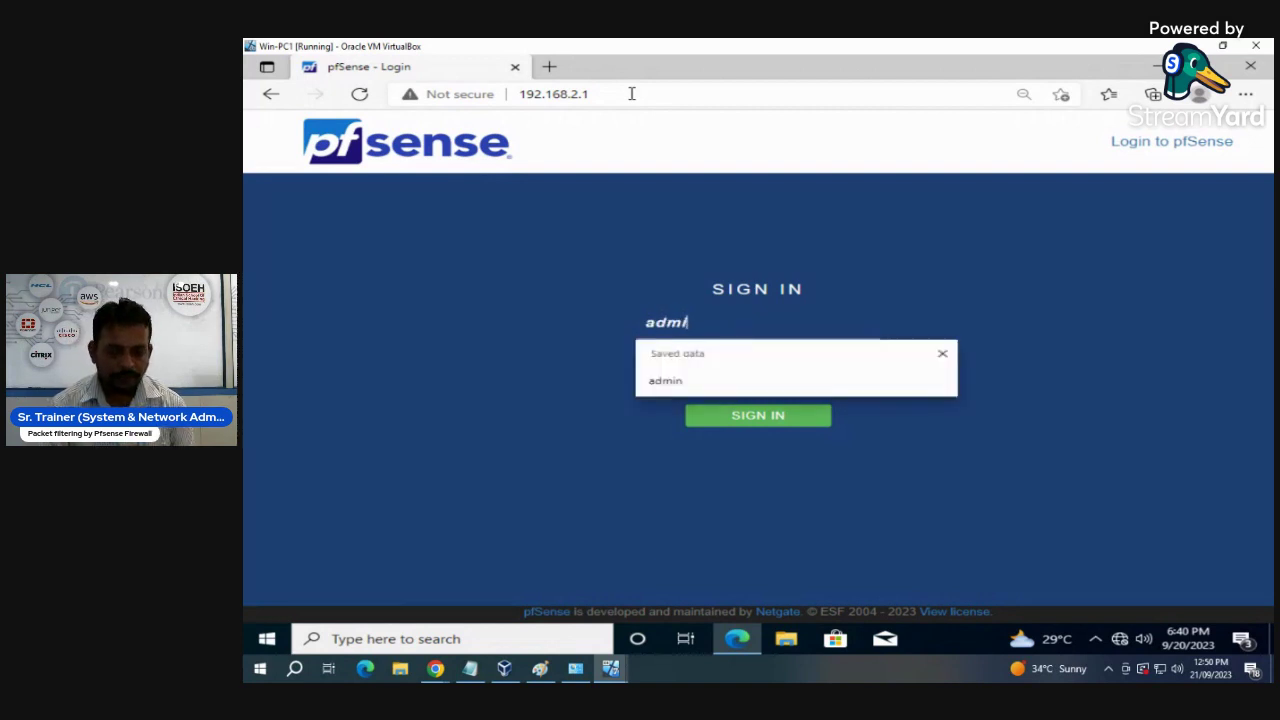
{"action": "key", "text": "Tab"}
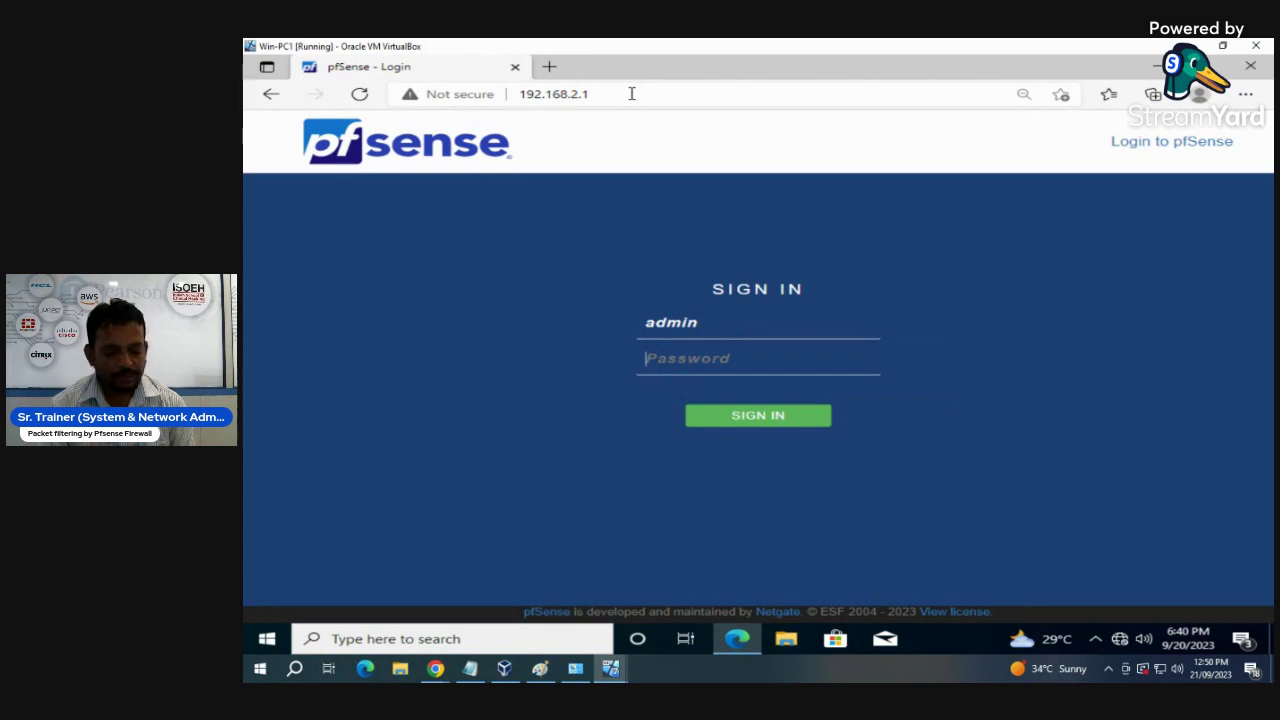
{"action": "type", "text": "pfsense"}
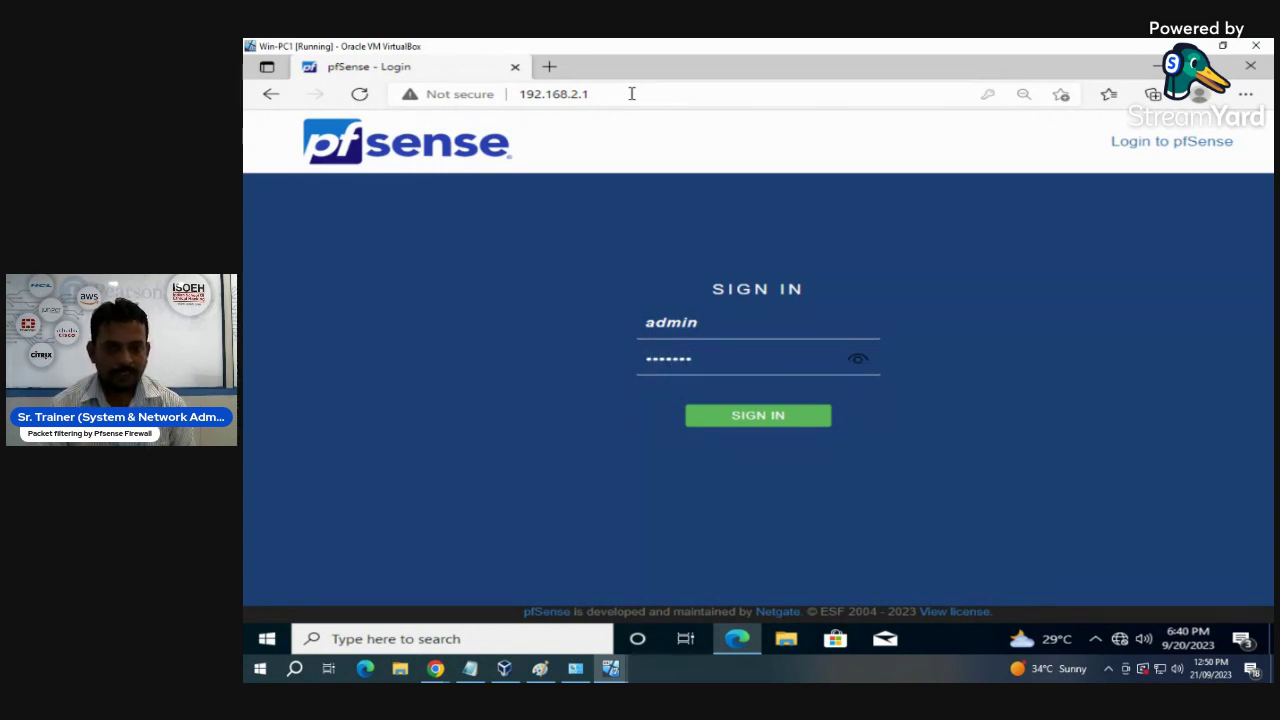
{"action": "left_click", "coordinate": [859, 364]}
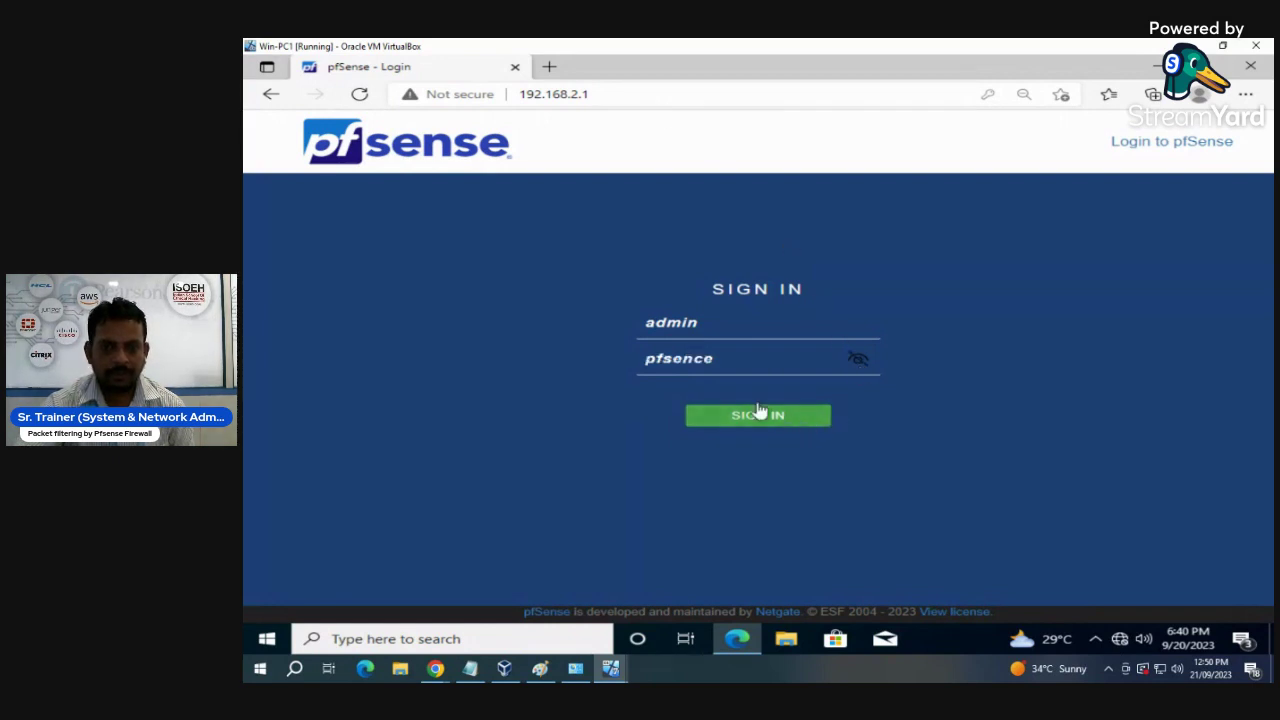
{"action": "left_click", "coordinate": [706, 358]}
{"action": "key", "text": "BackSpace"}
{"action": "type", "text": "s"}
{"action": "left_click", "coordinate": [767, 420]}
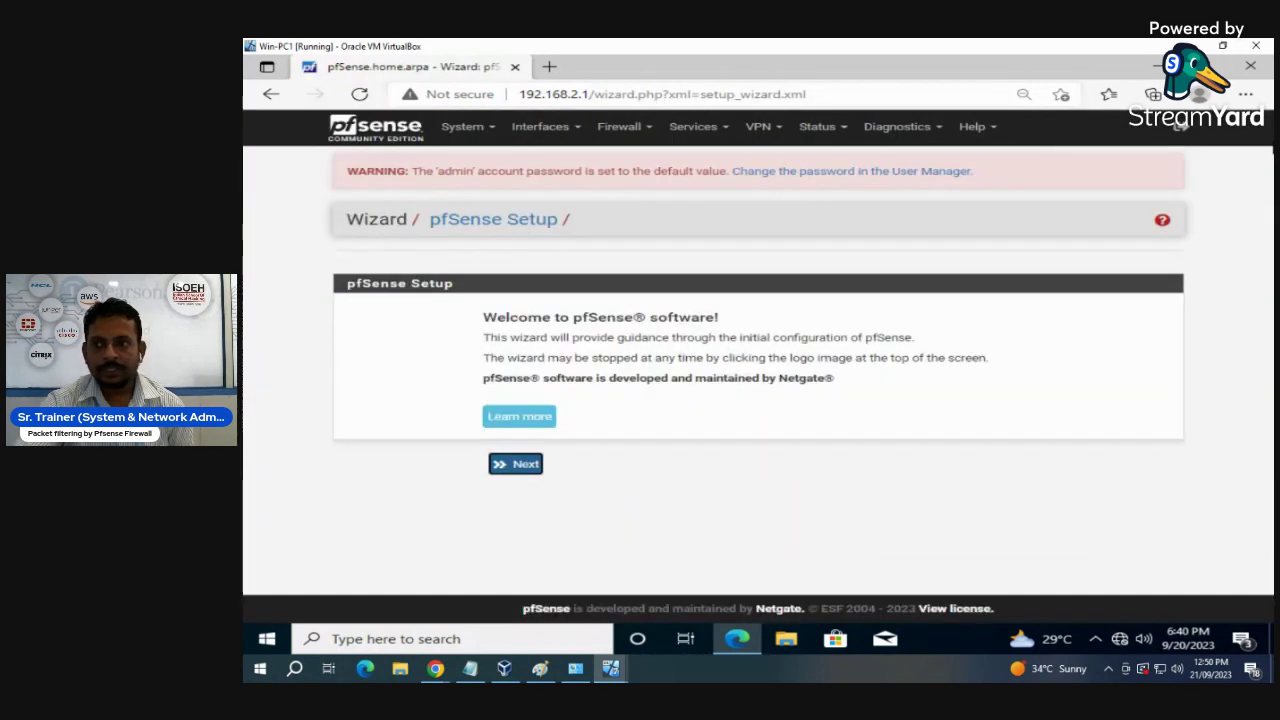
- Set Edge's page zoom to 80%
{"action": "left_click", "coordinate": [1245, 94]}
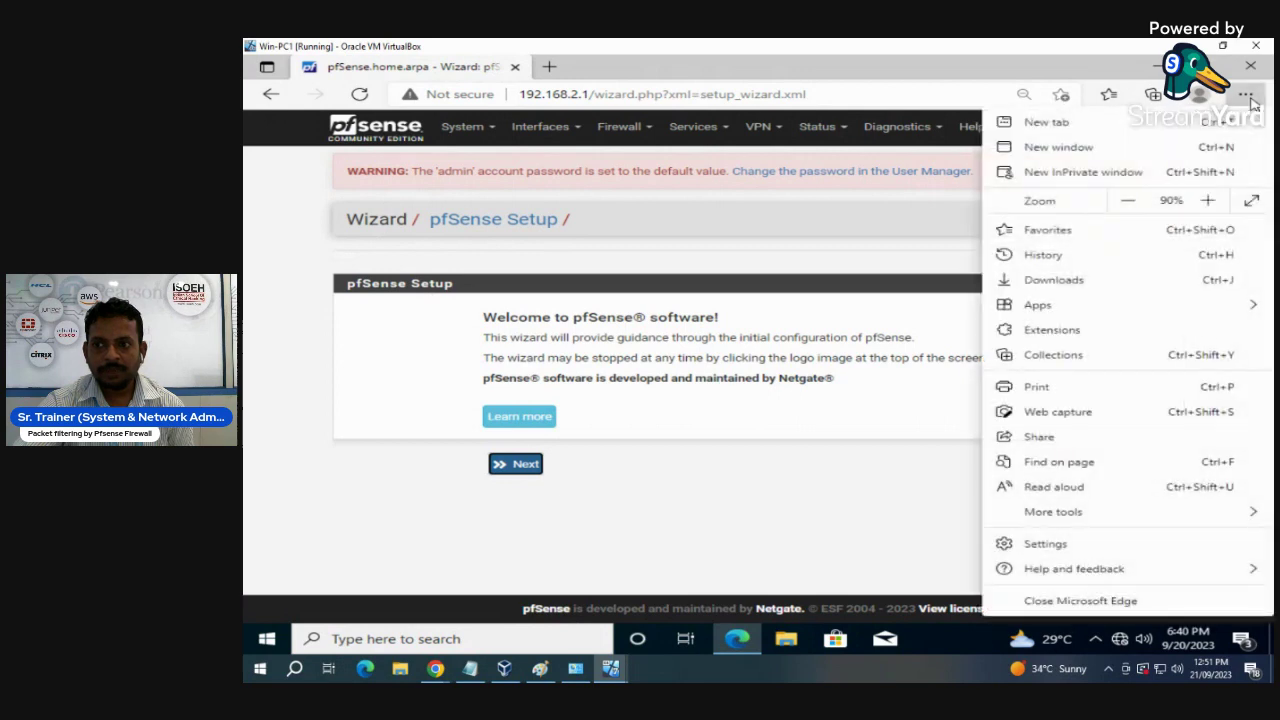
{"action": "left_click", "coordinate": [1128, 202]}
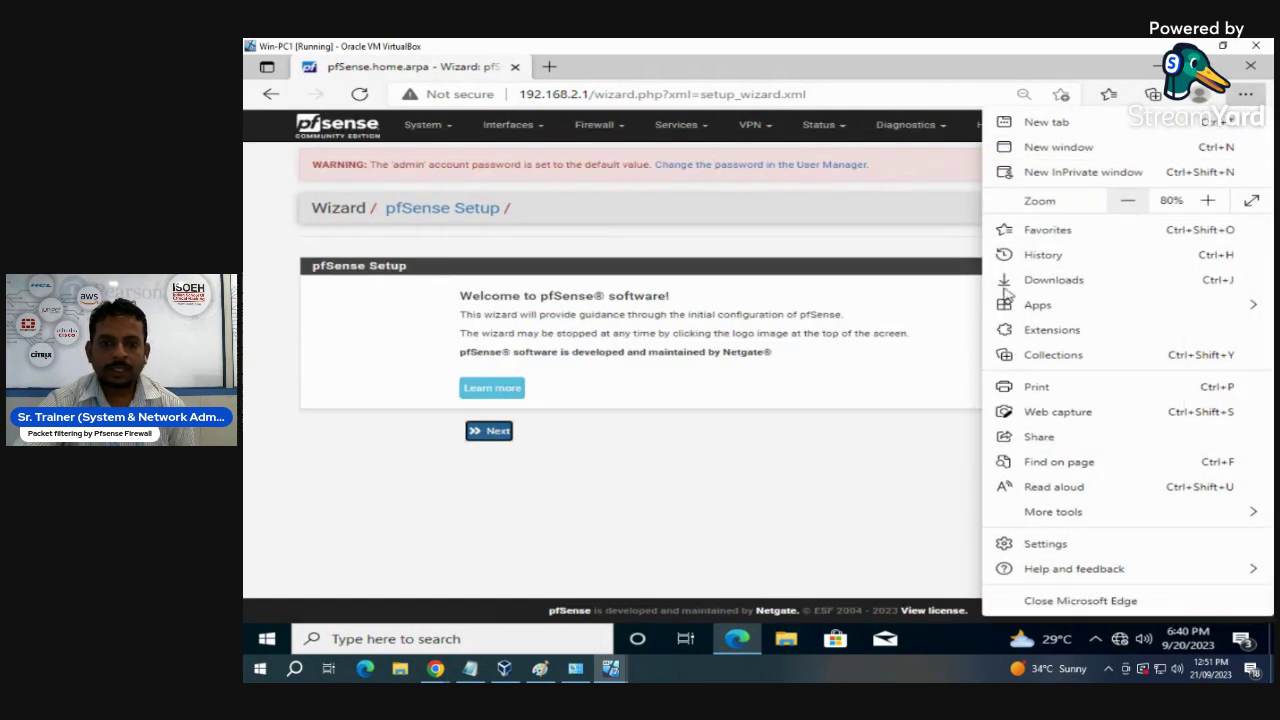
{"action": "left_click", "coordinate": [791, 424]}
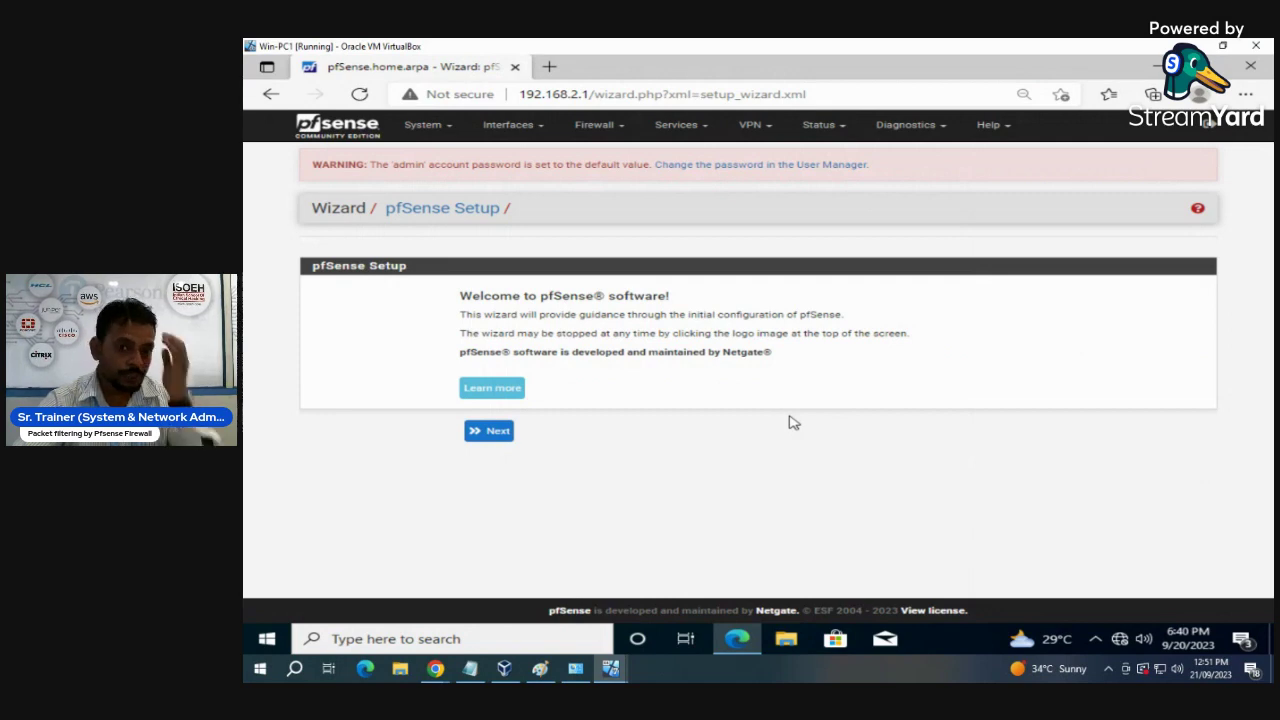
- Pass the welcome and support pages, setting hostname isoeh and primary DNS 8.8.8.8
{"action": "left_click", "coordinate": [497, 438]}
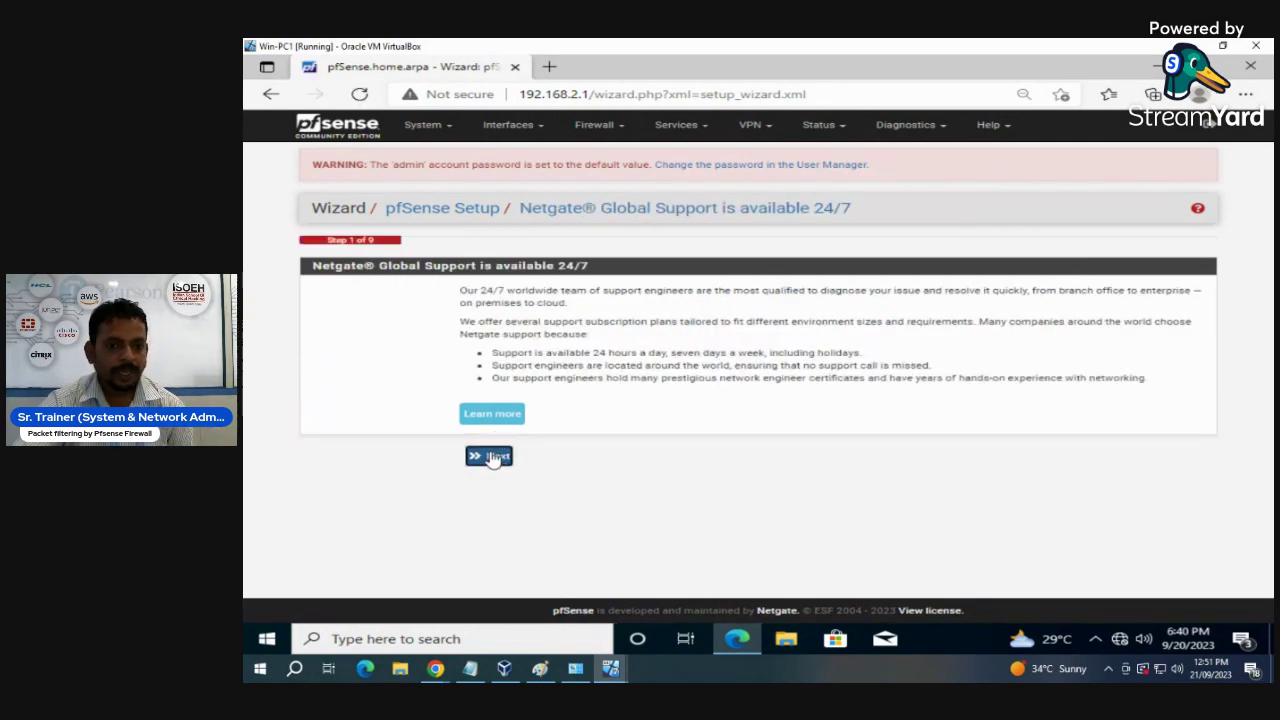
{"action": "left_click", "coordinate": [490, 457]}
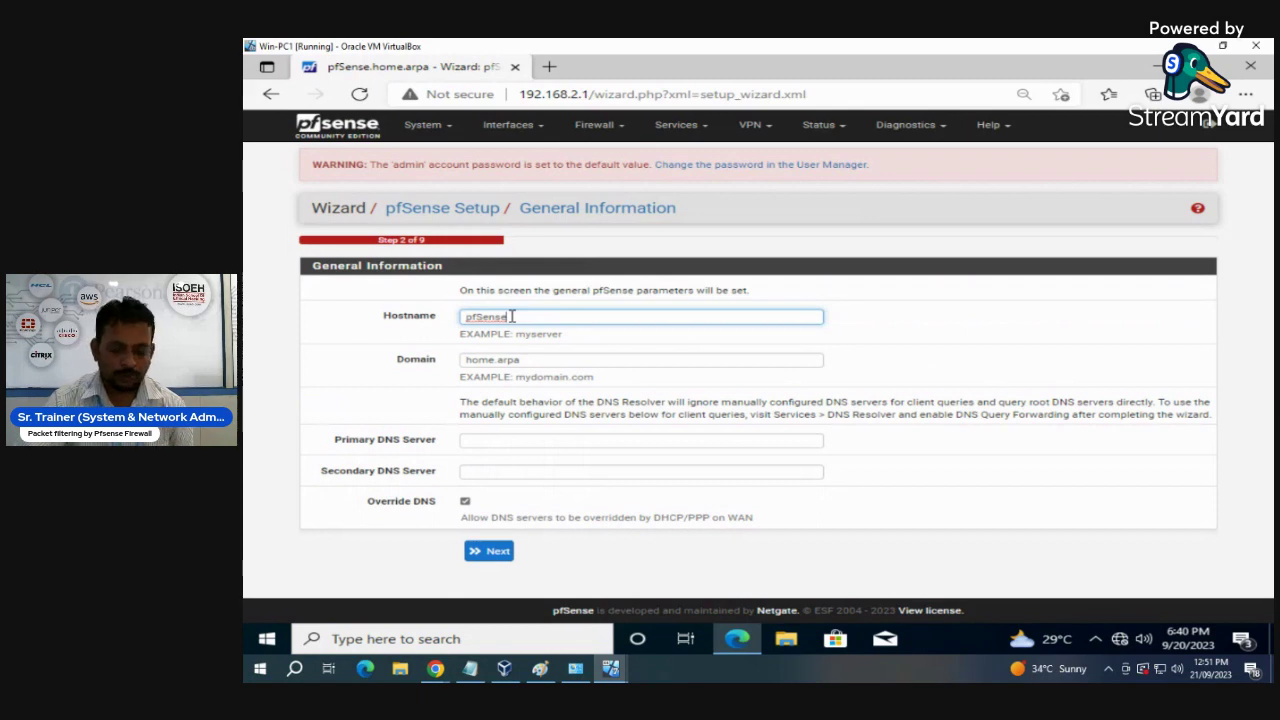
{"action": "key", "text": "BackSpace"}
{"action": "key", "text": "BackSpace"}
{"action": "key", "text": "BackSpace"}
{"action": "key", "text": "BackSpace"}
{"action": "key", "text": "BackSpace"}
{"action": "key", "text": "BackSpace"}
{"action": "key", "text": "BackSpace"}
{"action": "type", "text": "isoeh"}
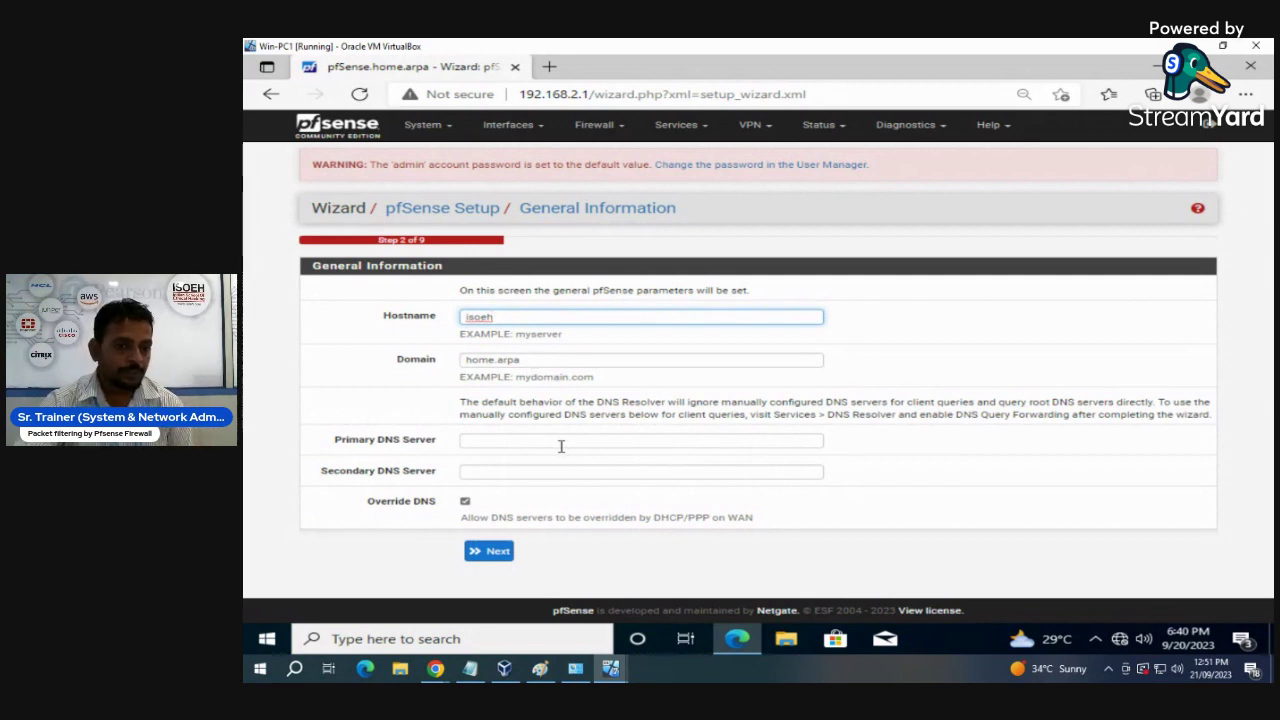
{"action": "left_click", "coordinate": [505, 437]}
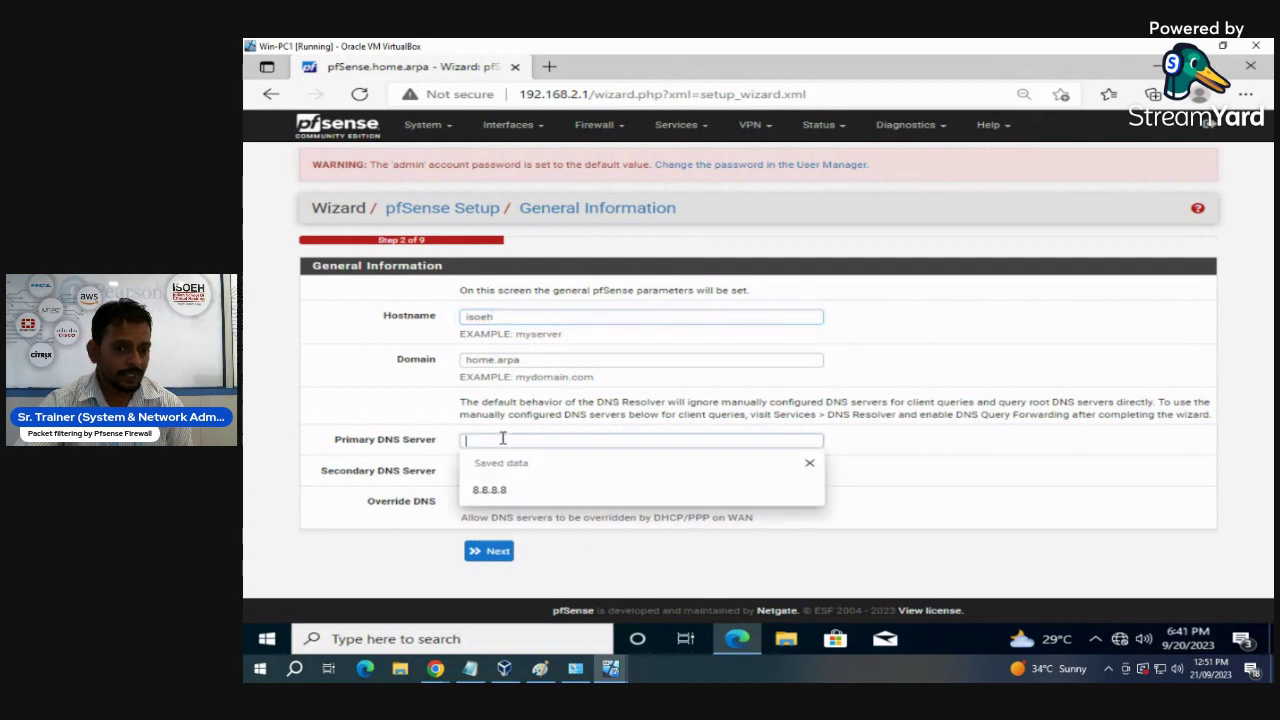
{"action": "left_click", "coordinate": [497, 490]}
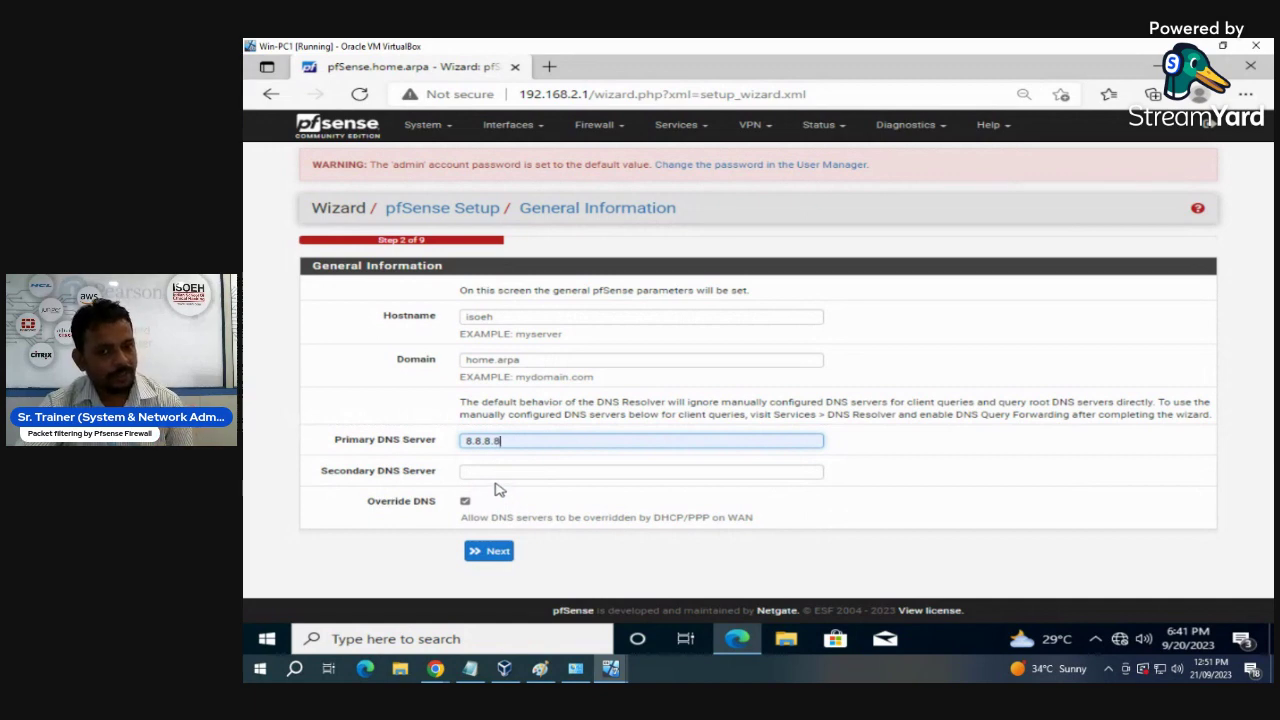
{"action": "left_click", "coordinate": [488, 551]}
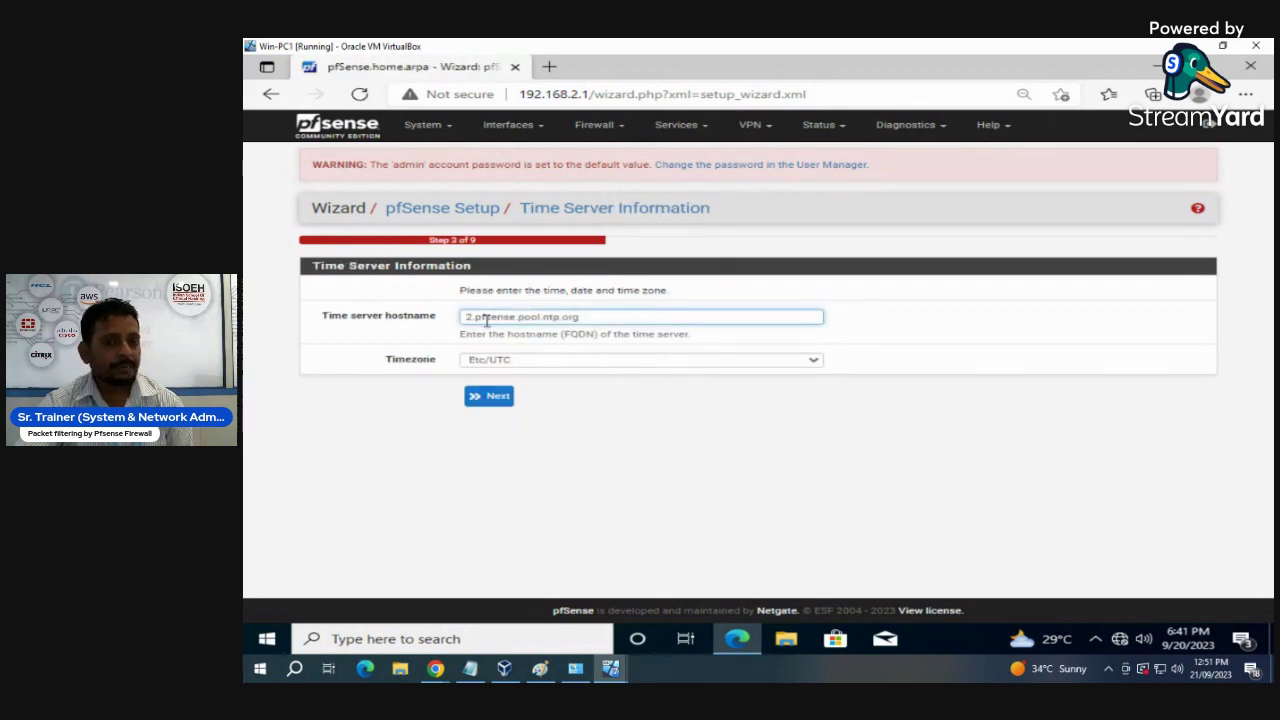
- Choose Asia/Calcutta as the wizard's timezone and proceed to the WAN step
{"action": "left_click", "coordinate": [585, 364]}
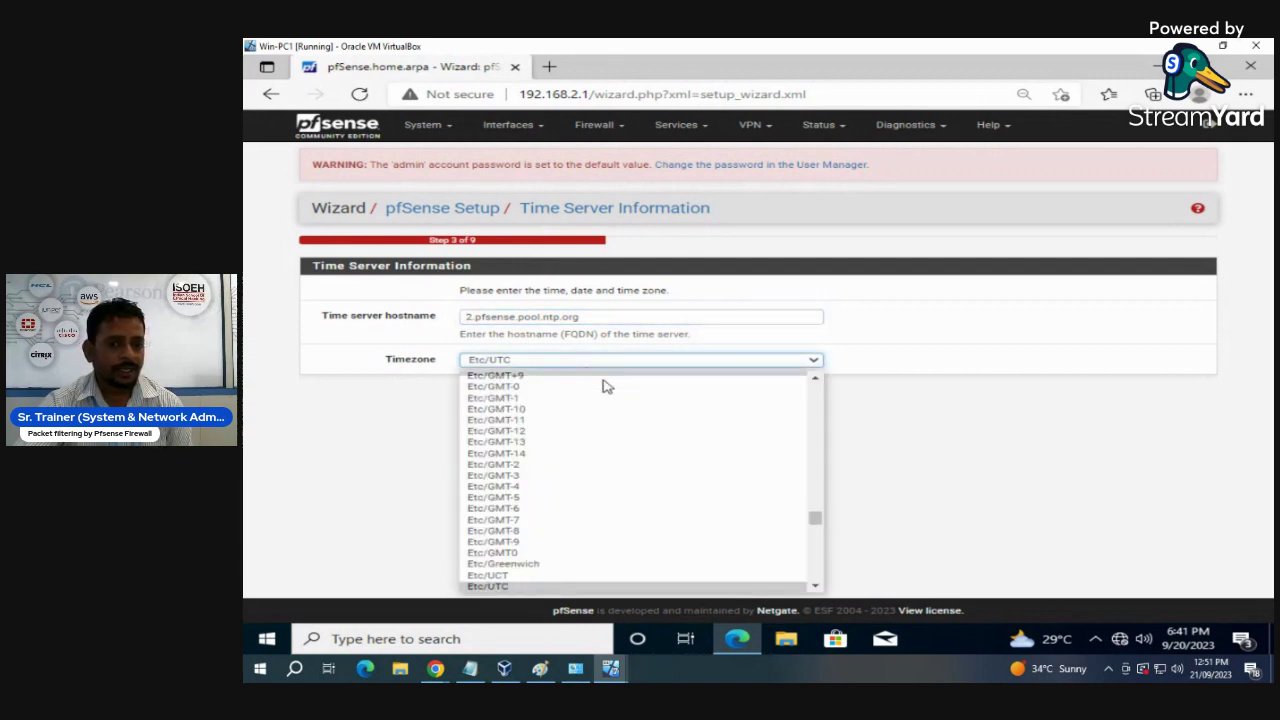
{"action": "left_click_drag", "start_coordinate": [816, 527], "coordinate": [821, 484]}
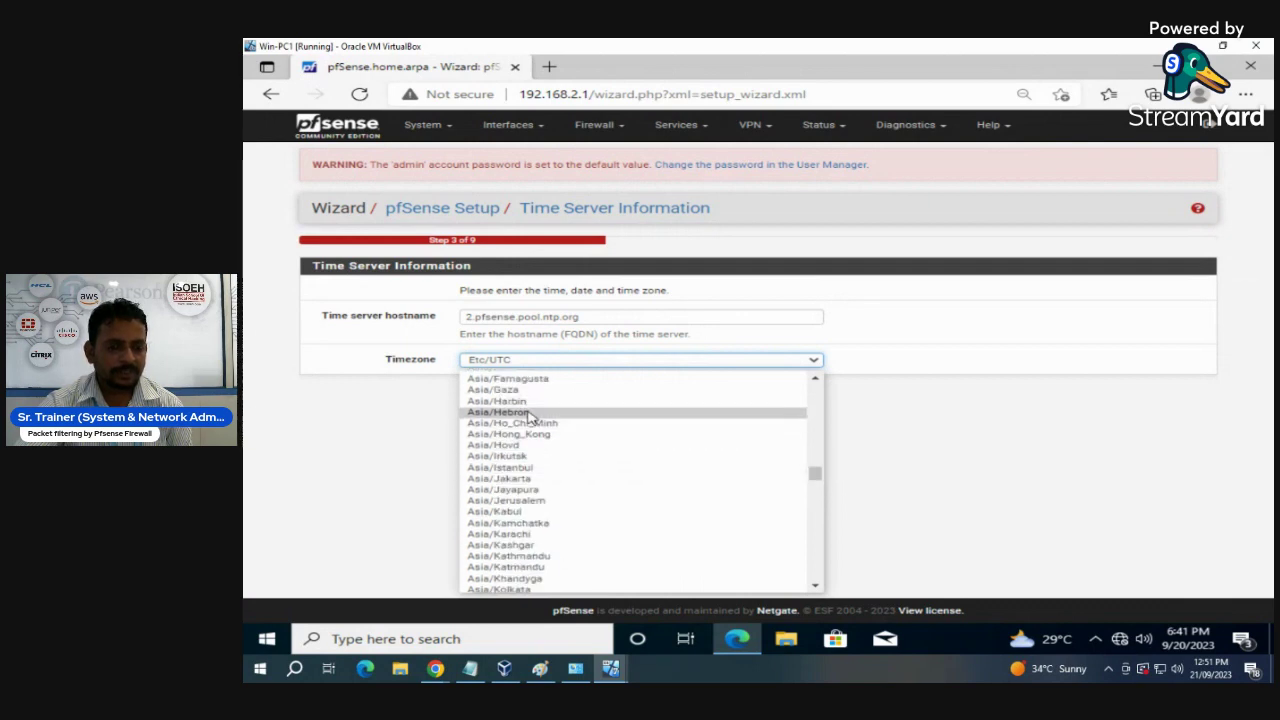
{"action": "left_click_drag", "start_coordinate": [810, 482], "coordinate": [815, 473]}
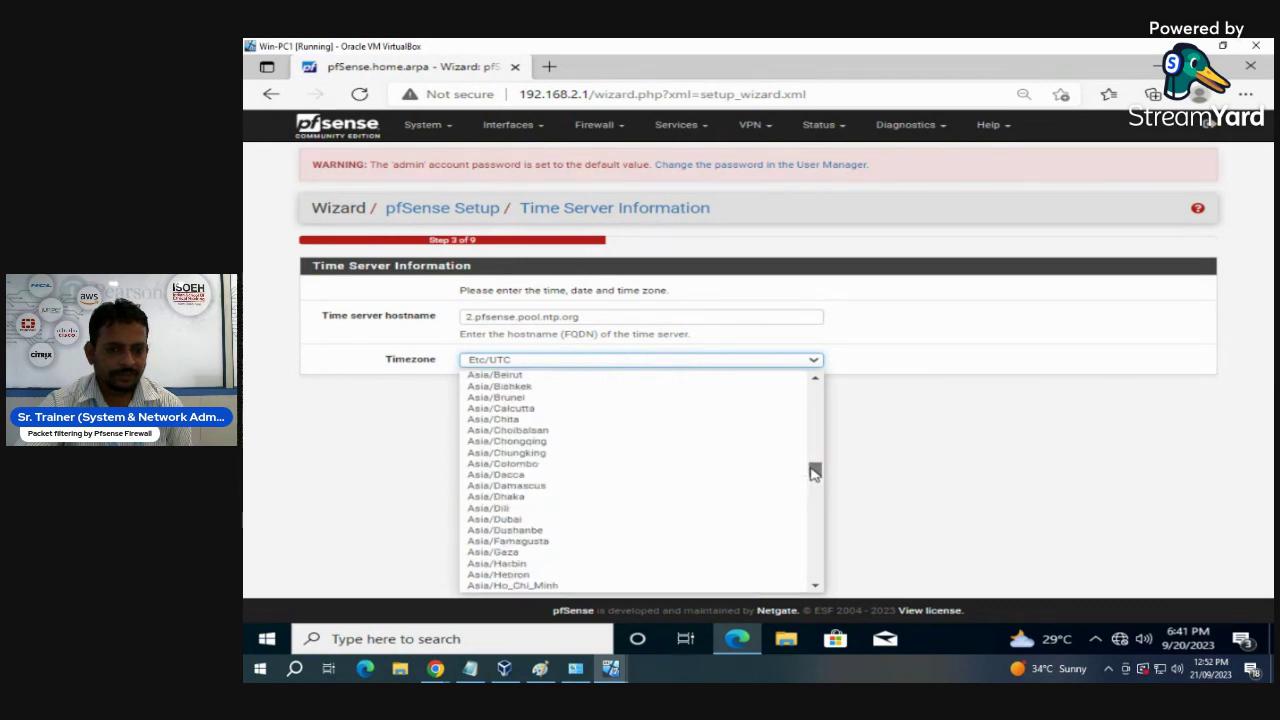
{"action": "left_click", "coordinate": [530, 409]}
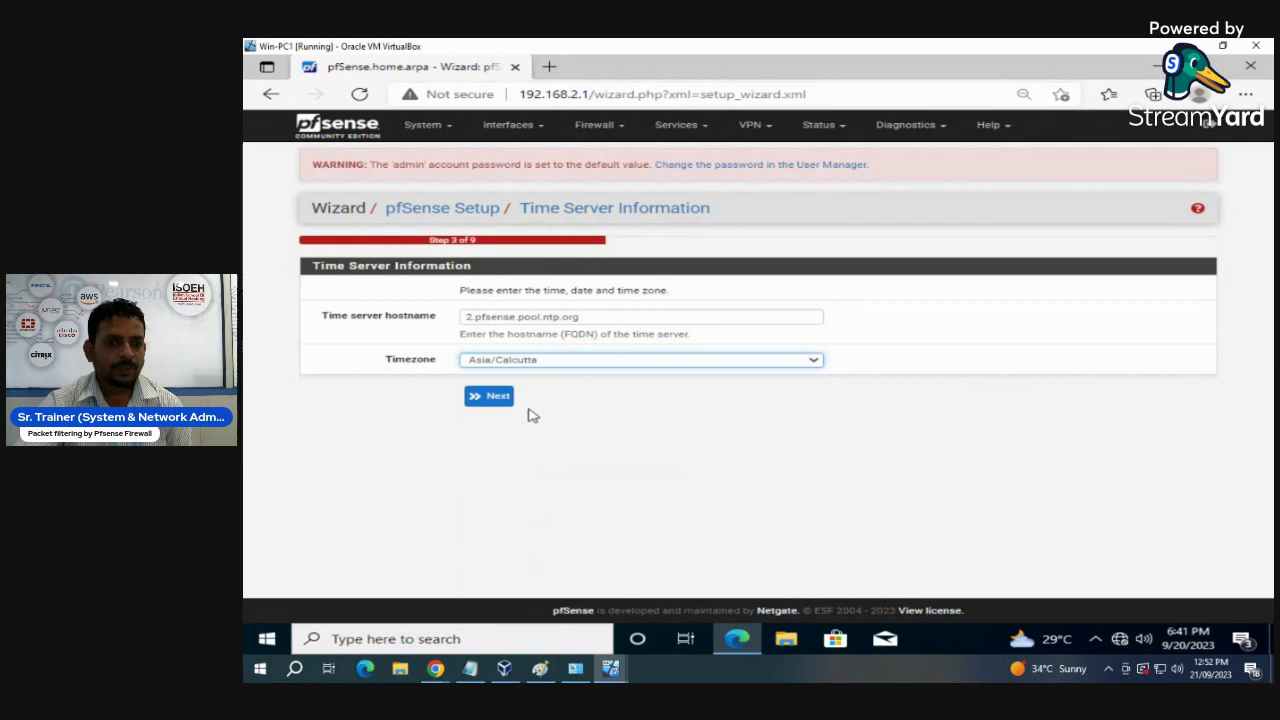
{"action": "left_click", "coordinate": [498, 396]}
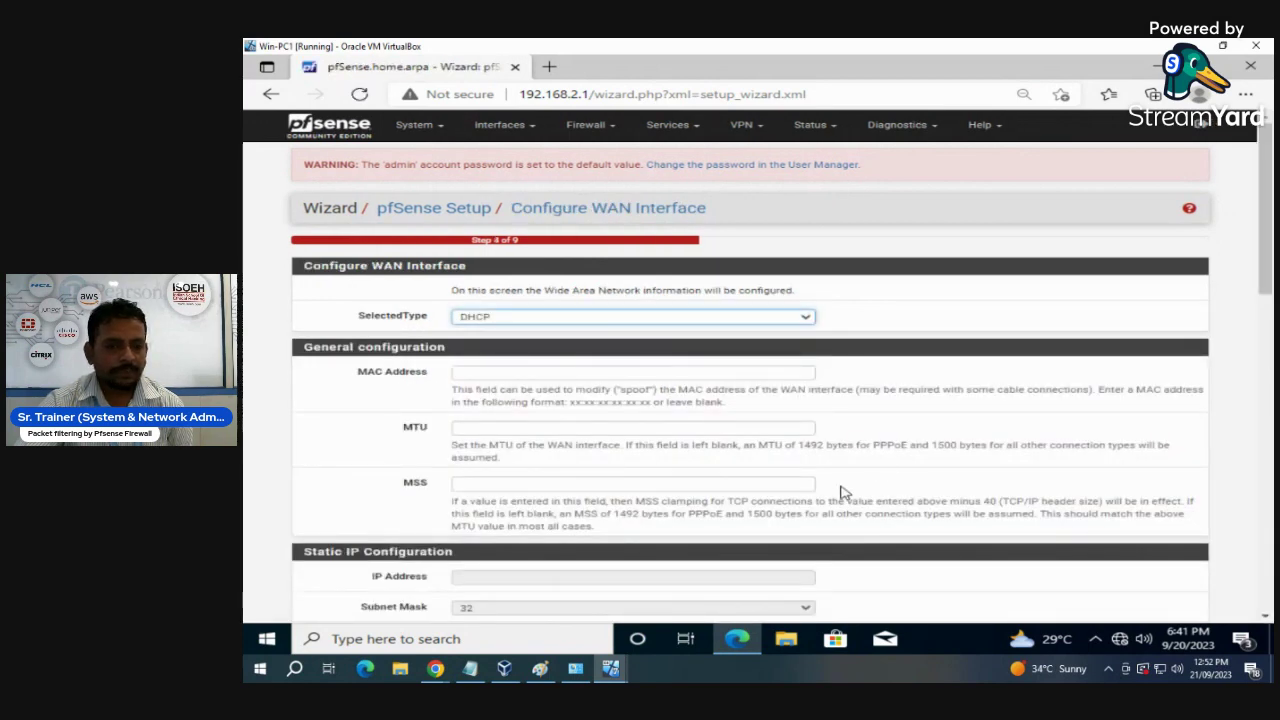
- Accept the default WAN settings and LAN 192.168.2.1/24 to reach the admin password step
{"action": "scroll", "coordinate": [840, 492], "scroll_direction": "down", "scroll_amount": 5}
{"action": "scroll", "coordinate": [840, 492], "scroll_direction": "down", "scroll_amount": 5}
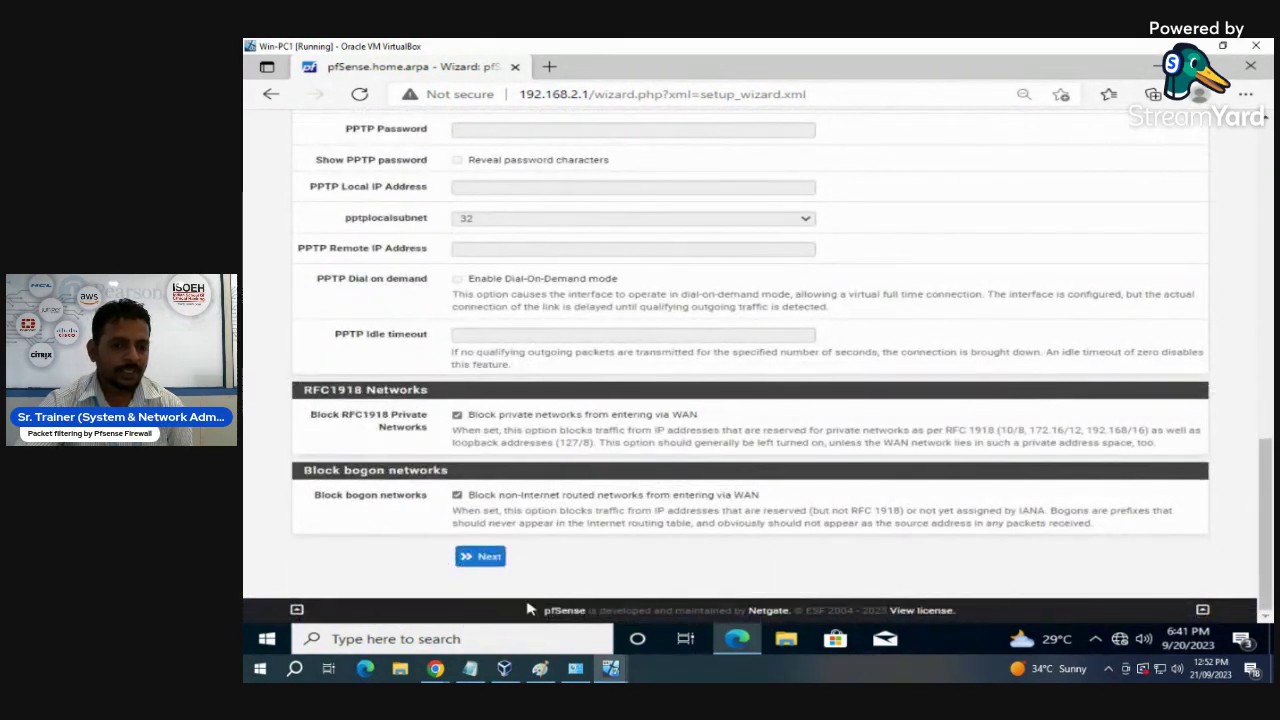
{"action": "left_click", "coordinate": [480, 556]}
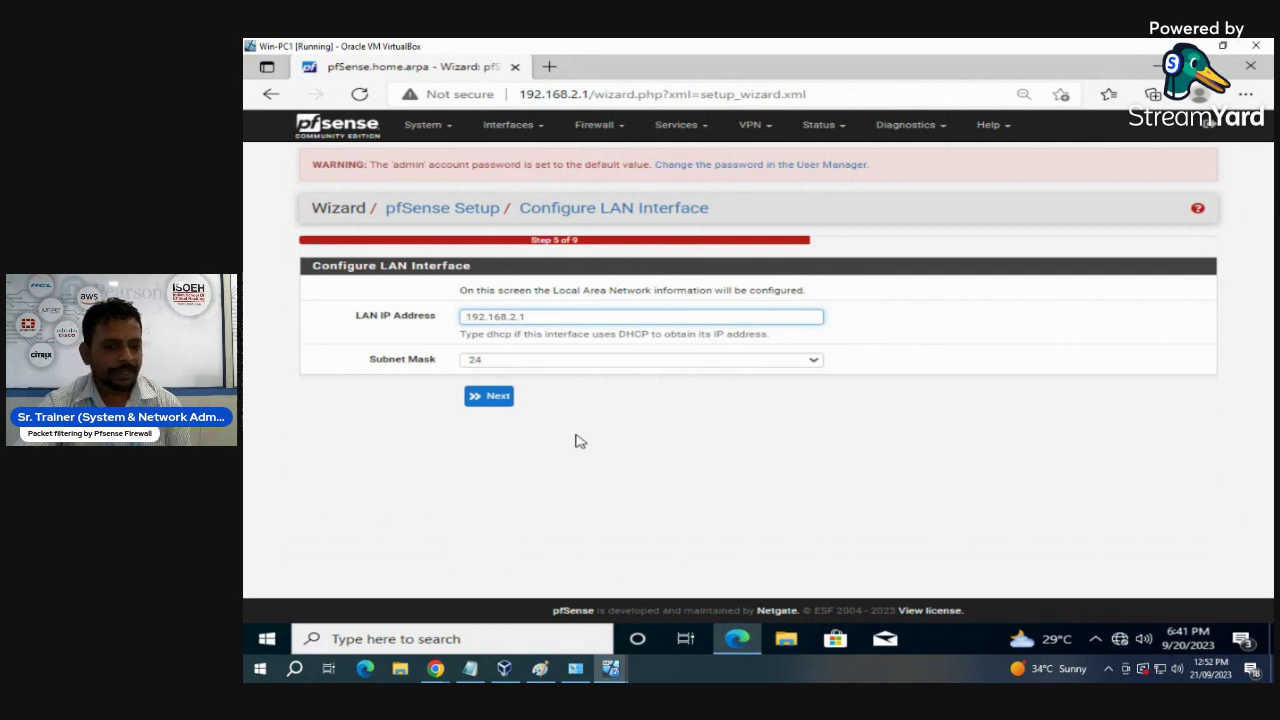
{"action": "left_click", "coordinate": [488, 397]}
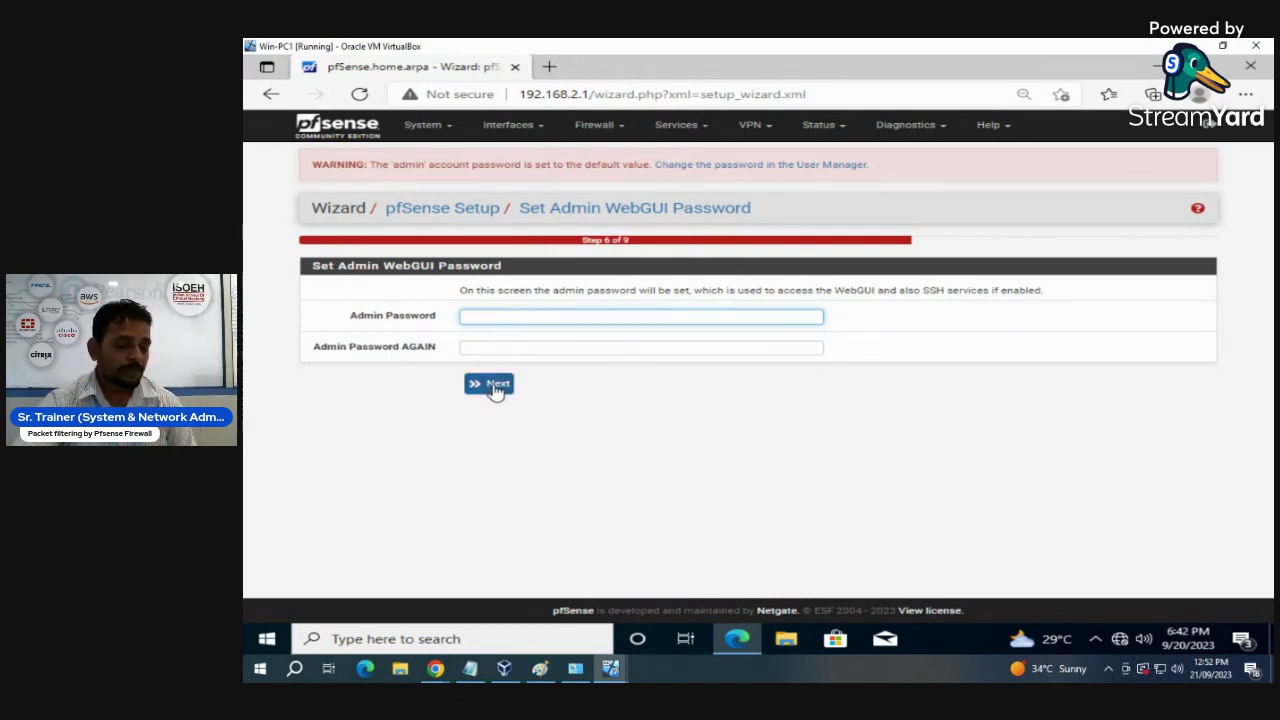
- Keep the admin password, reload with the new settings, finish the wizard and accept the copyright notice
{"action": "left_click", "coordinate": [493, 387]}
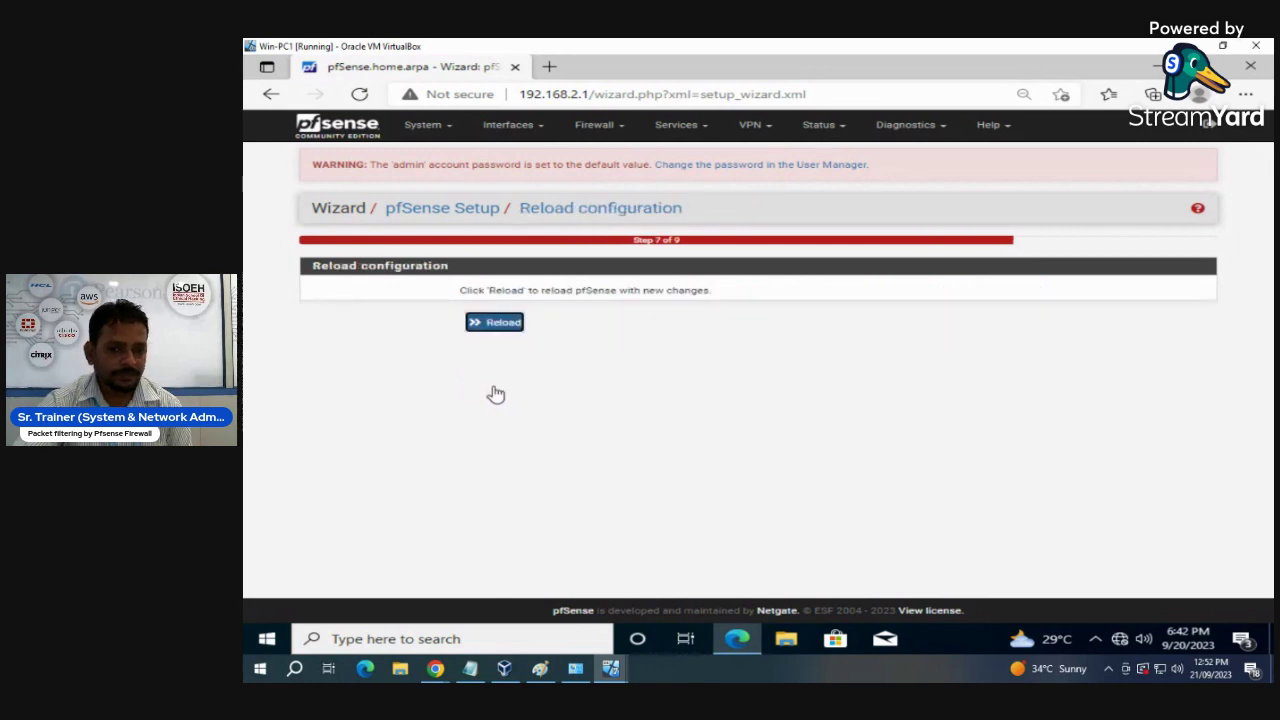
{"action": "left_click", "coordinate": [499, 325]}
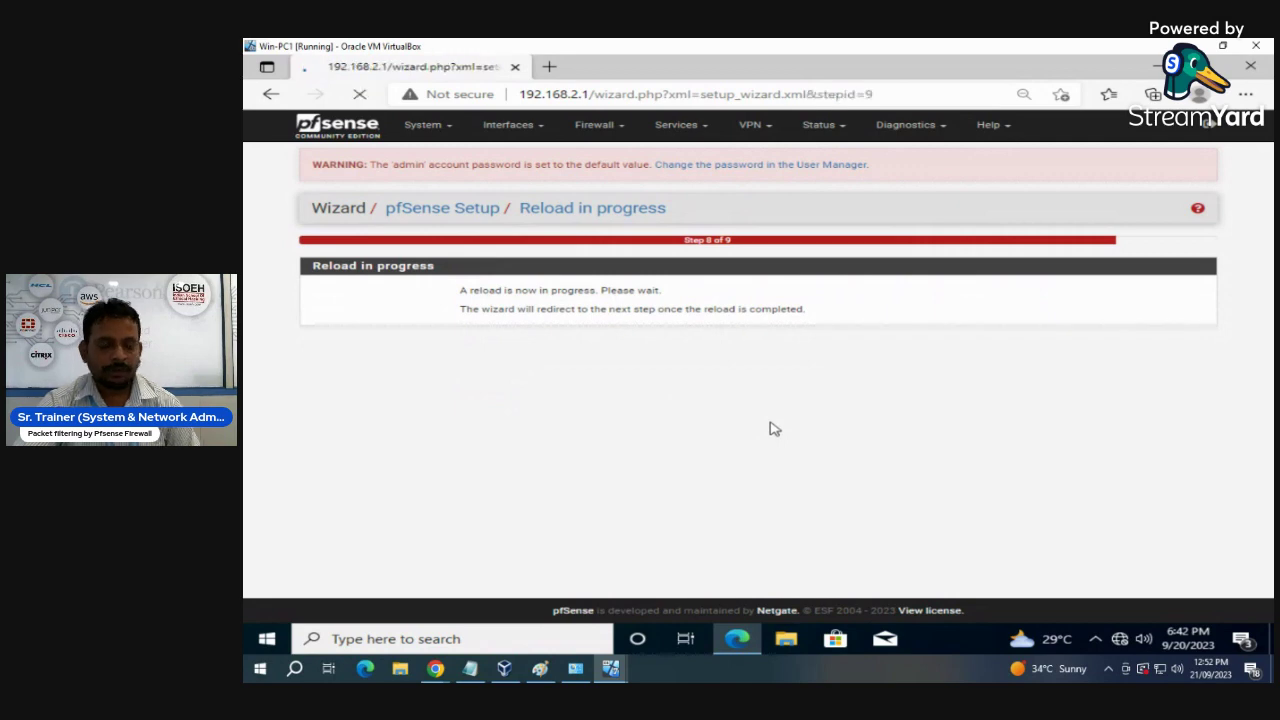
{"action": "scroll", "coordinate": [771, 427], "scroll_direction": "down", "scroll_amount": 1}
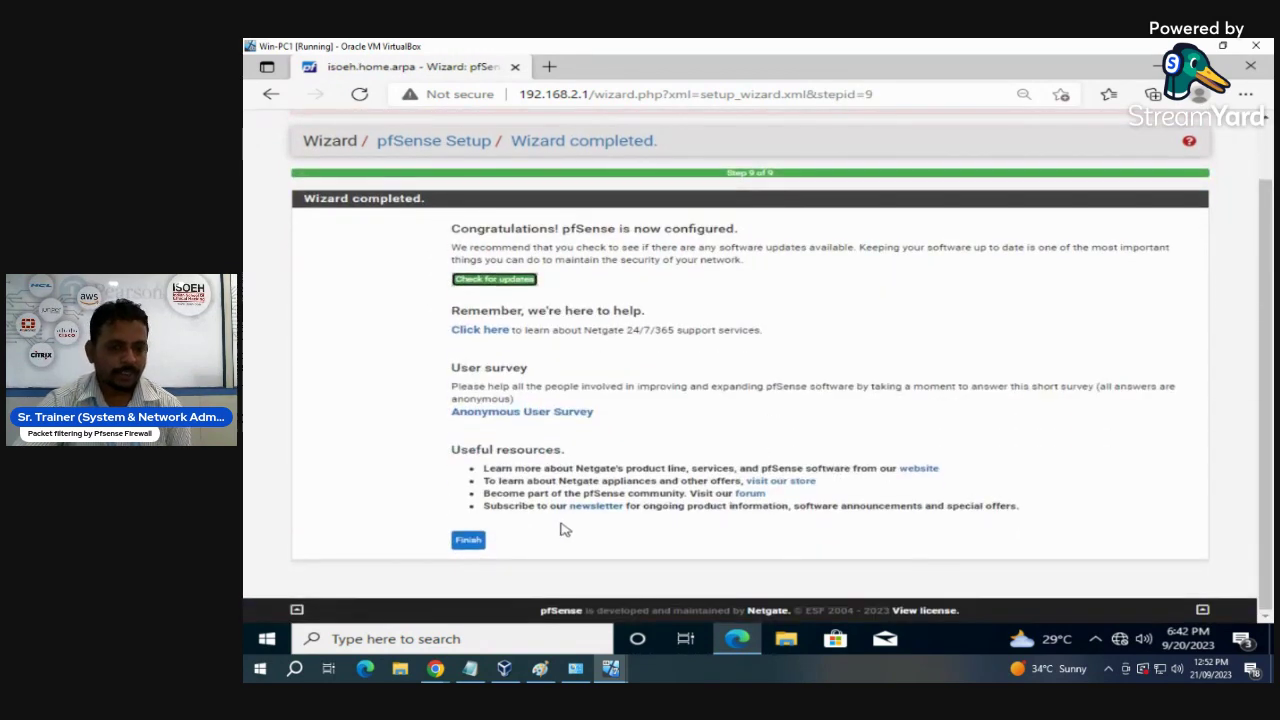
{"action": "left_click", "coordinate": [475, 540]}
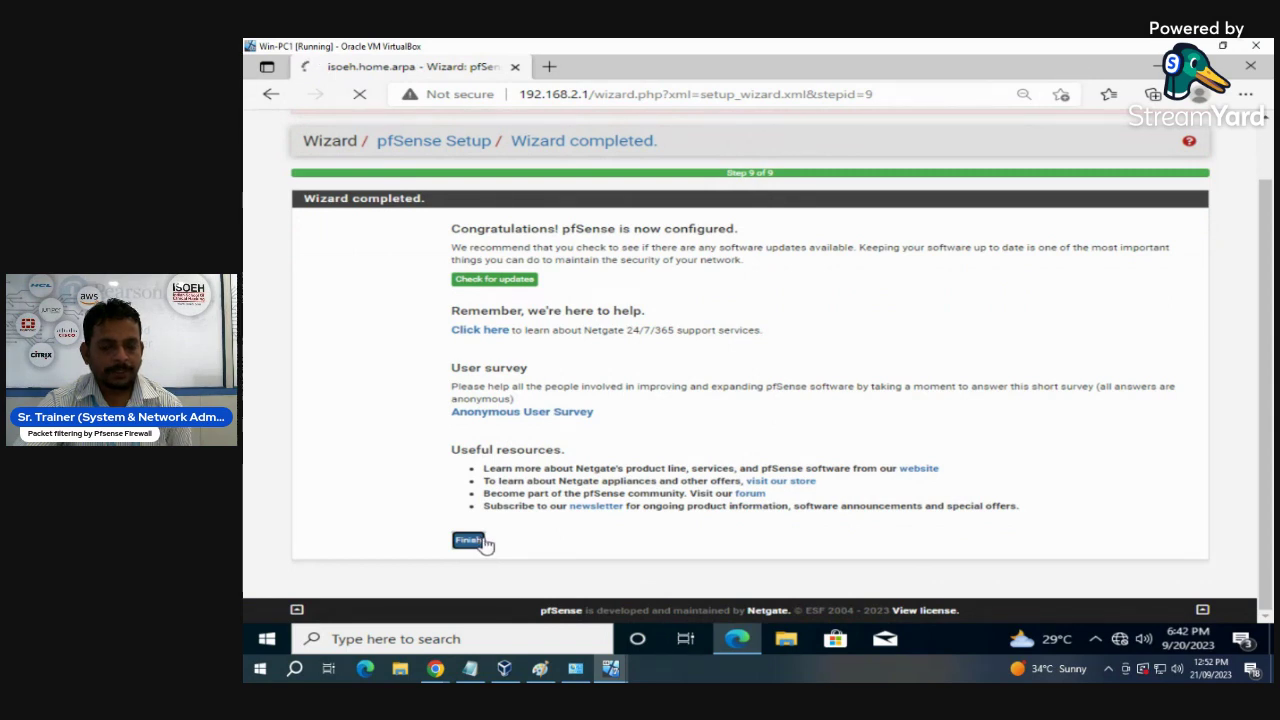
{"action": "scroll", "coordinate": [1024, 563], "scroll_direction": "down", "scroll_amount": 1}
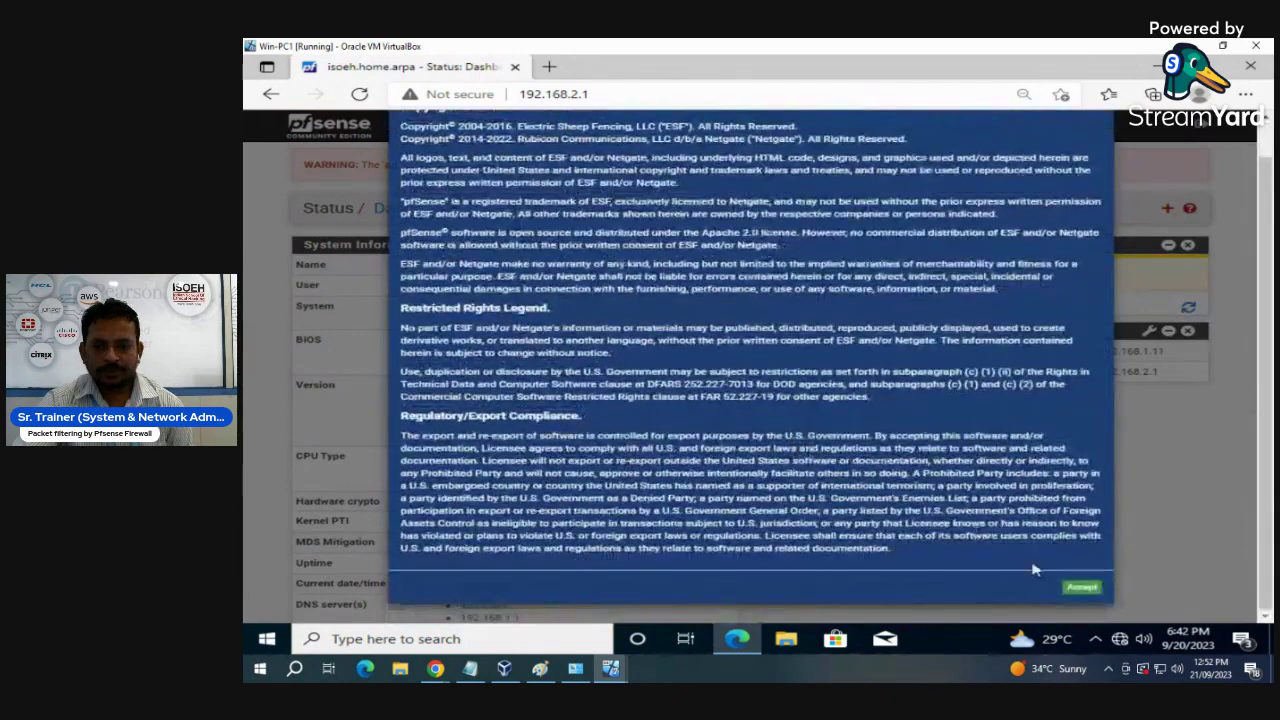
{"action": "left_click", "coordinate": [1082, 587]}
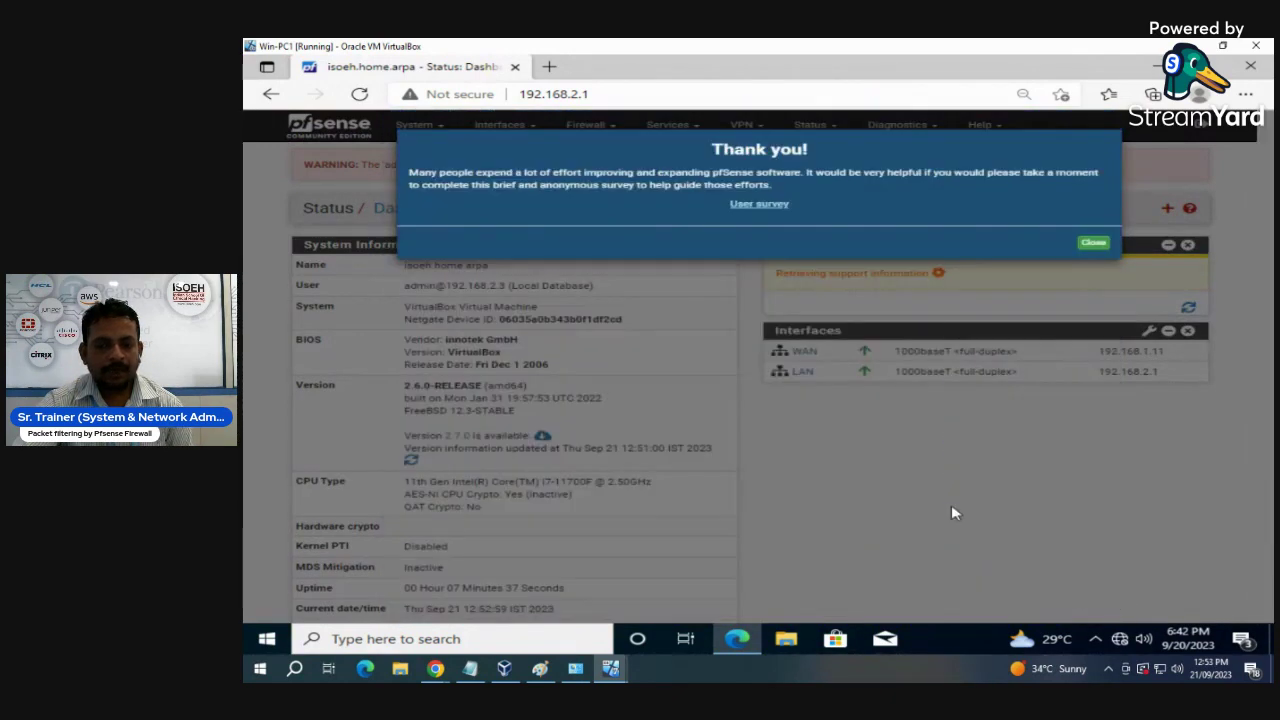
{"action": "left_click", "coordinate": [1093, 243]}
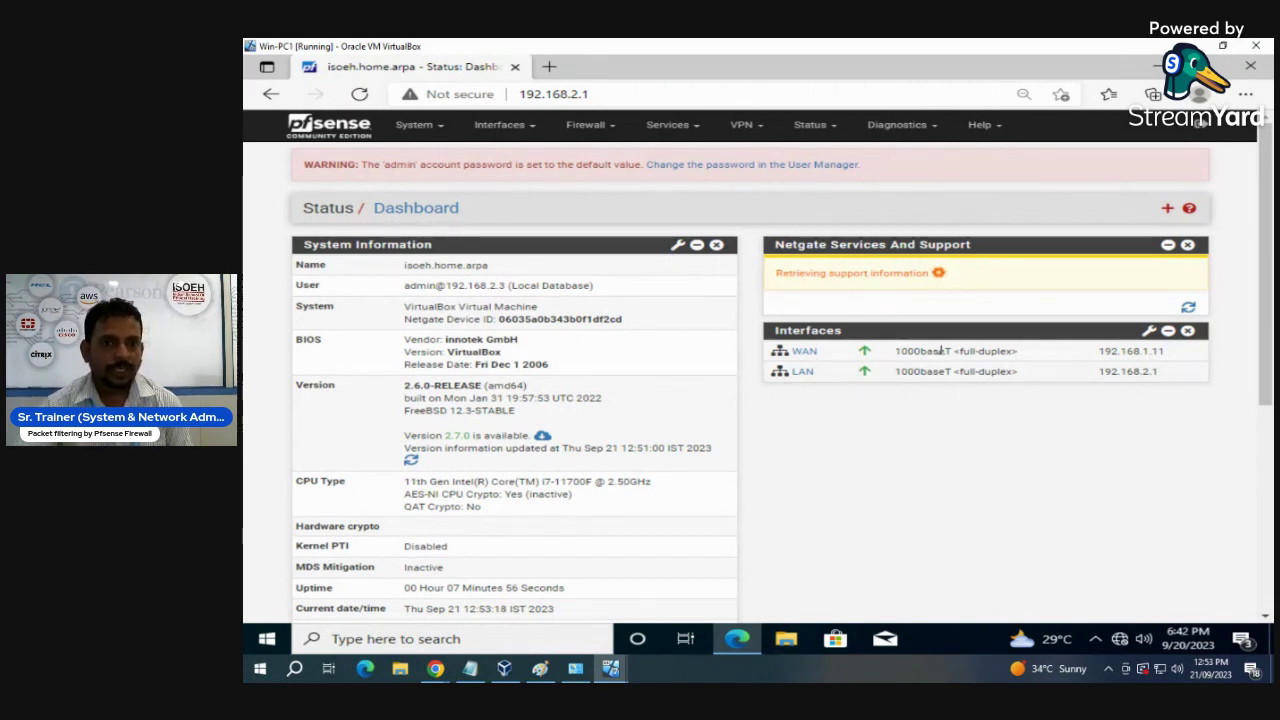
- Add port em2 as new interface OPT1 in Interface Assignments, save, and open OPT1's settings
{"action": "left_click", "coordinate": [516, 126]}
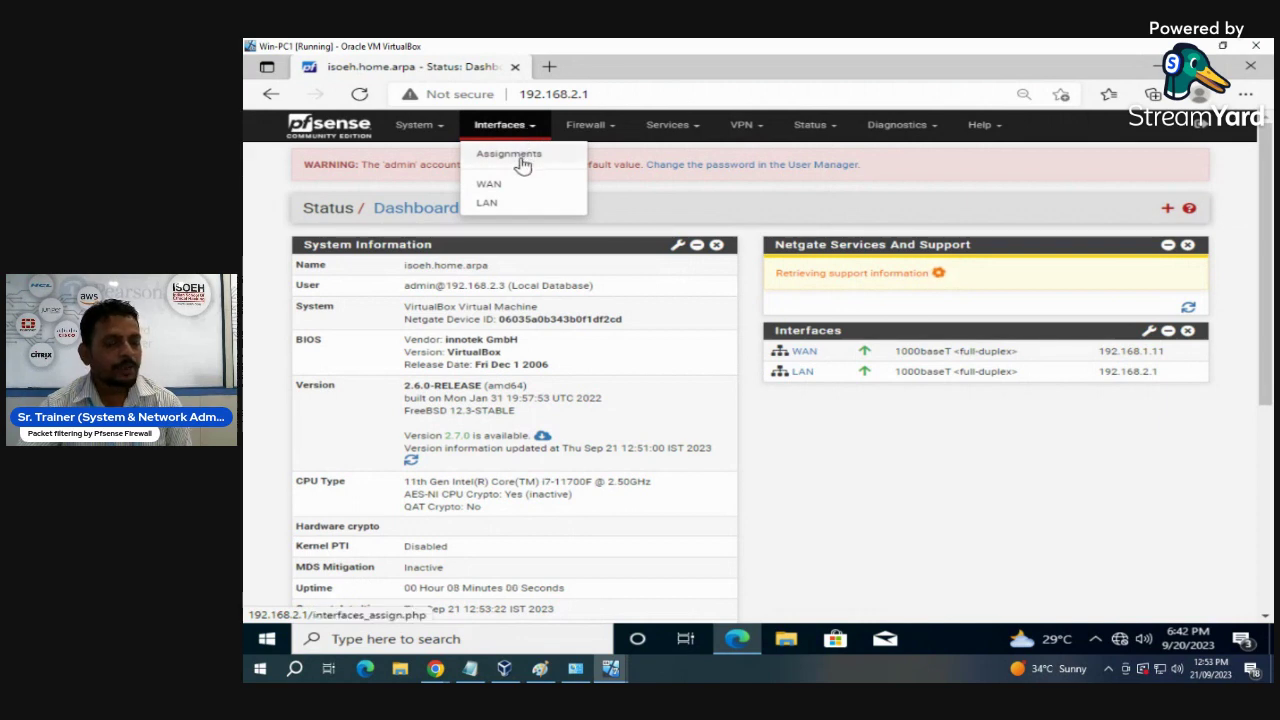
{"action": "left_click", "coordinate": [522, 162]}
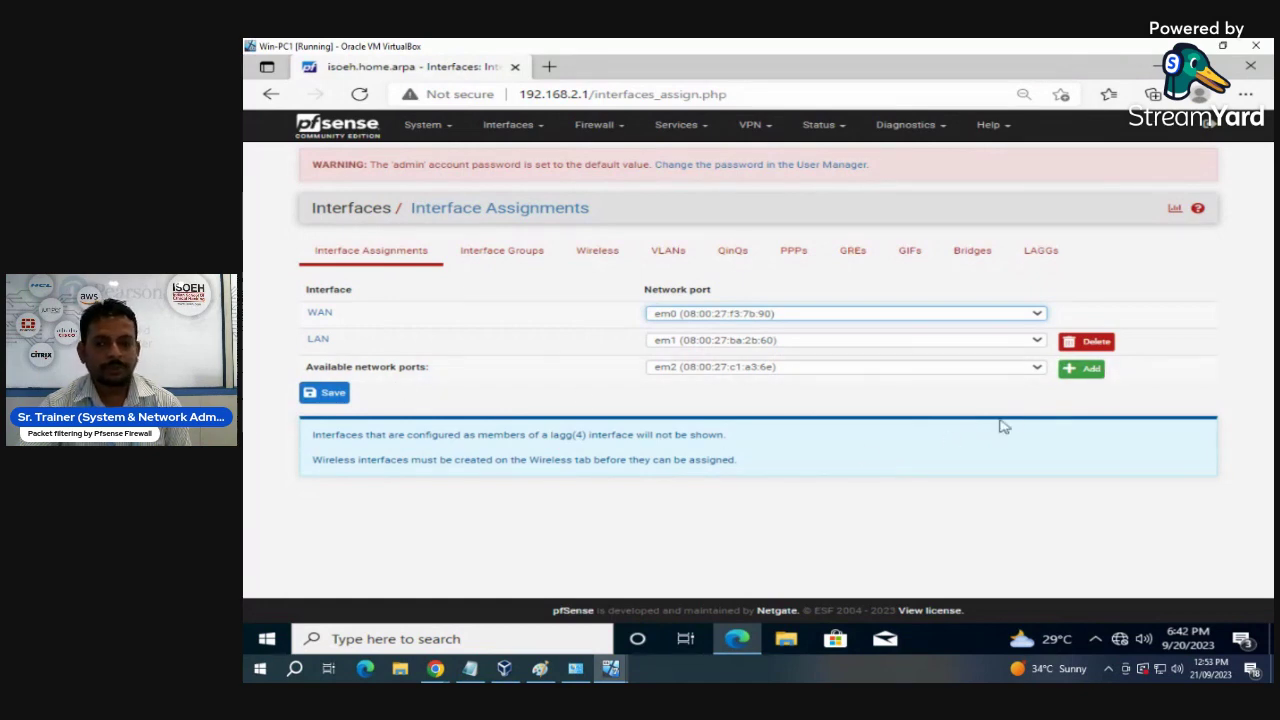
{"action": "left_click", "coordinate": [1081, 368]}
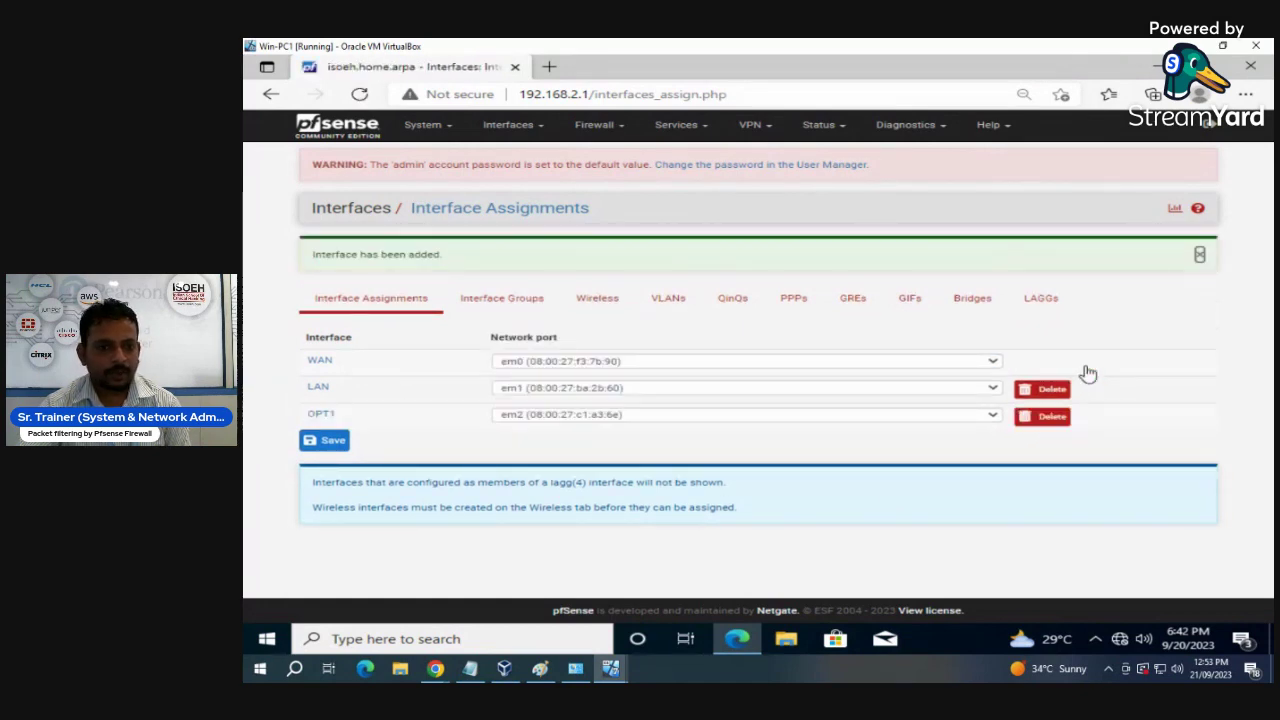
{"action": "left_click", "coordinate": [330, 445]}
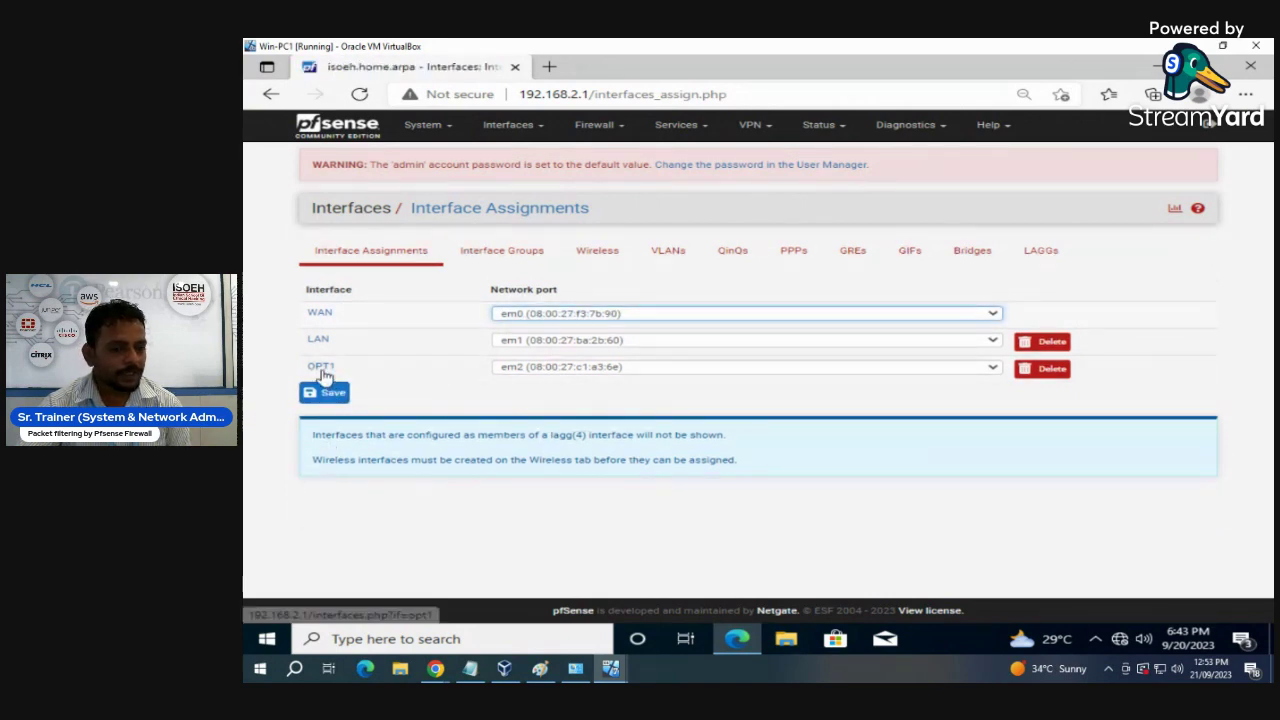
{"action": "left_click", "coordinate": [321, 368]}
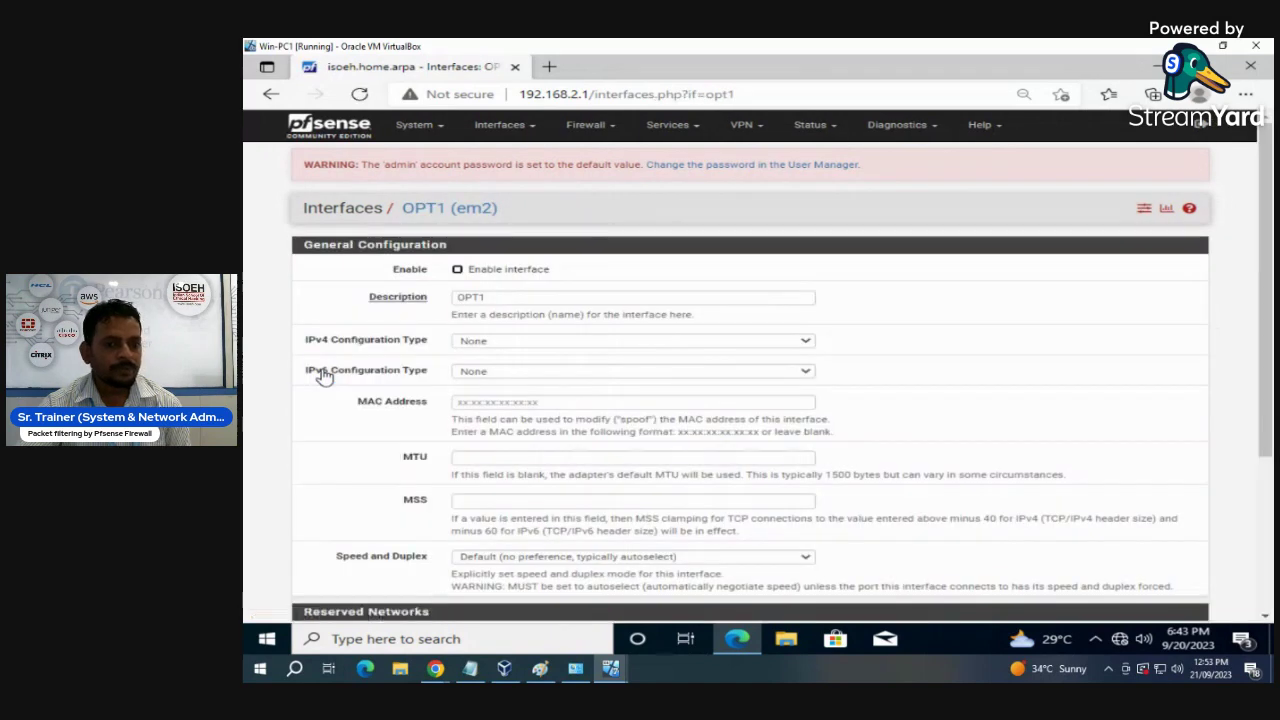
- Enable OPT1, rename its description to LAN2, and set IPv4 configuration type to Static IPv4
{"action": "left_click", "coordinate": [457, 269]}
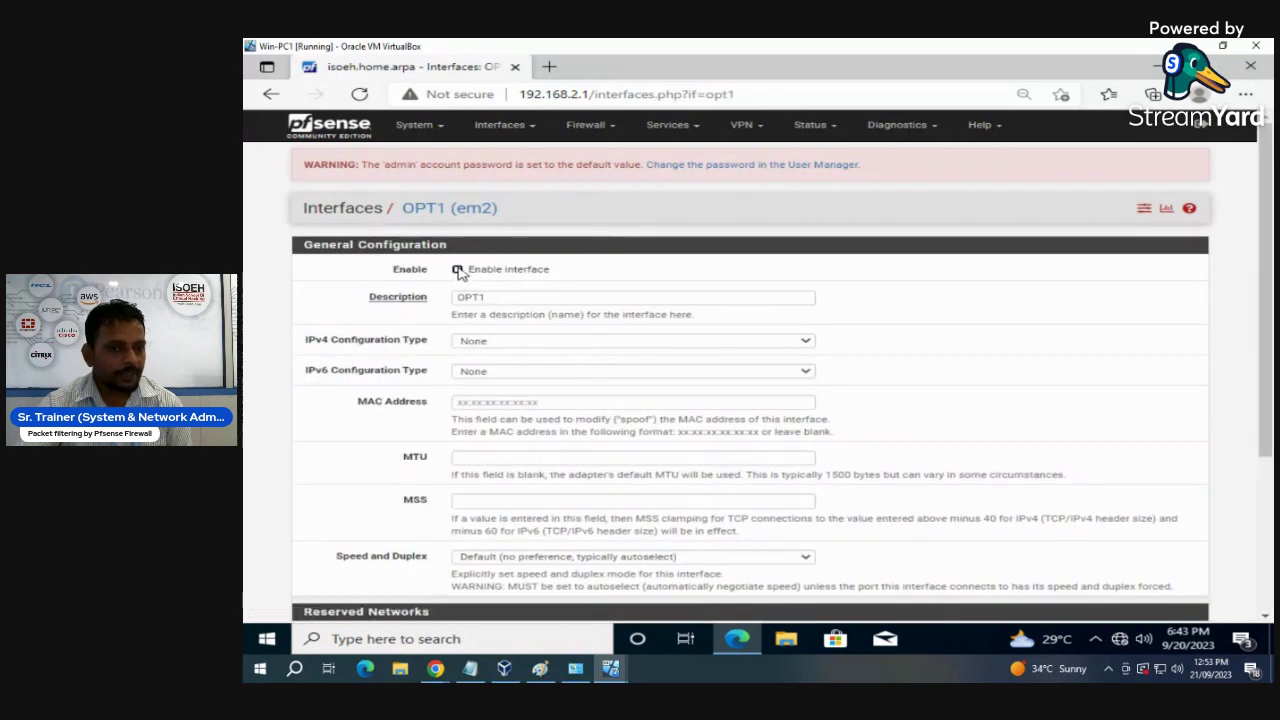
{"action": "left_click", "coordinate": [494, 301]}
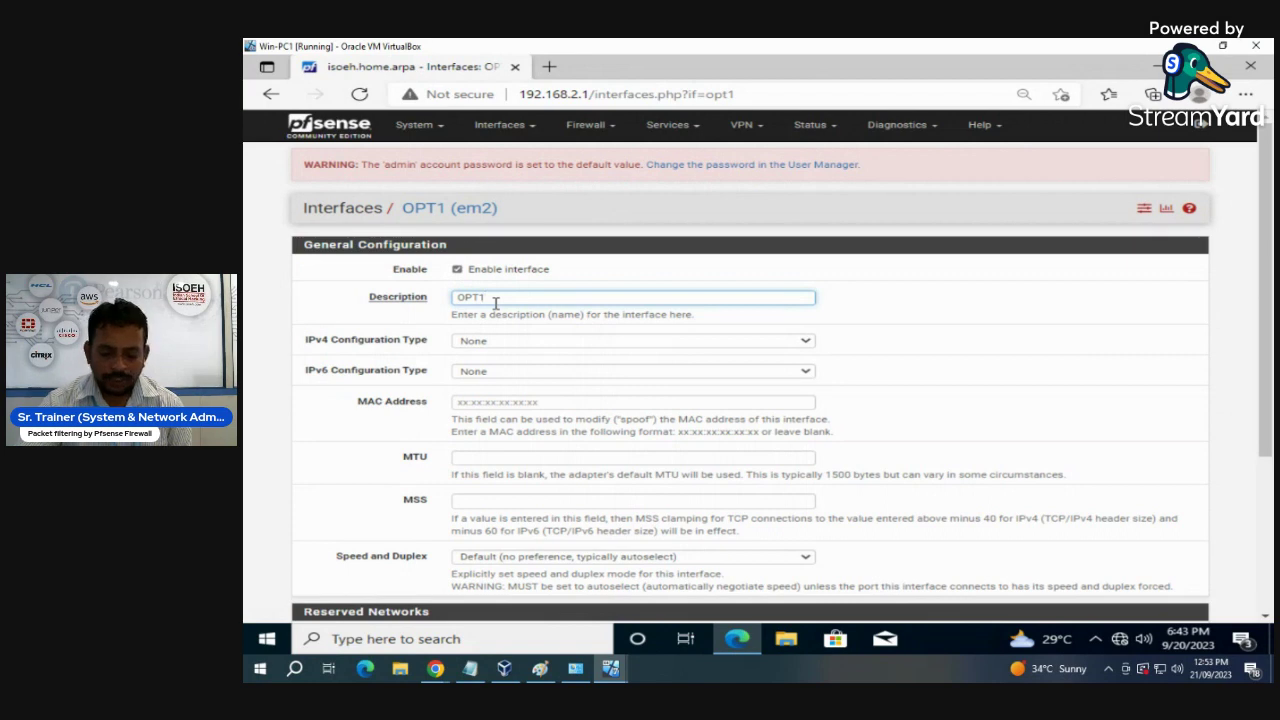
{"action": "key", "text": "BackSpace"}
{"action": "key", "text": "BackSpace"}
{"action": "key", "text": "BackSpace"}
{"action": "key", "text": "BackSpace"}
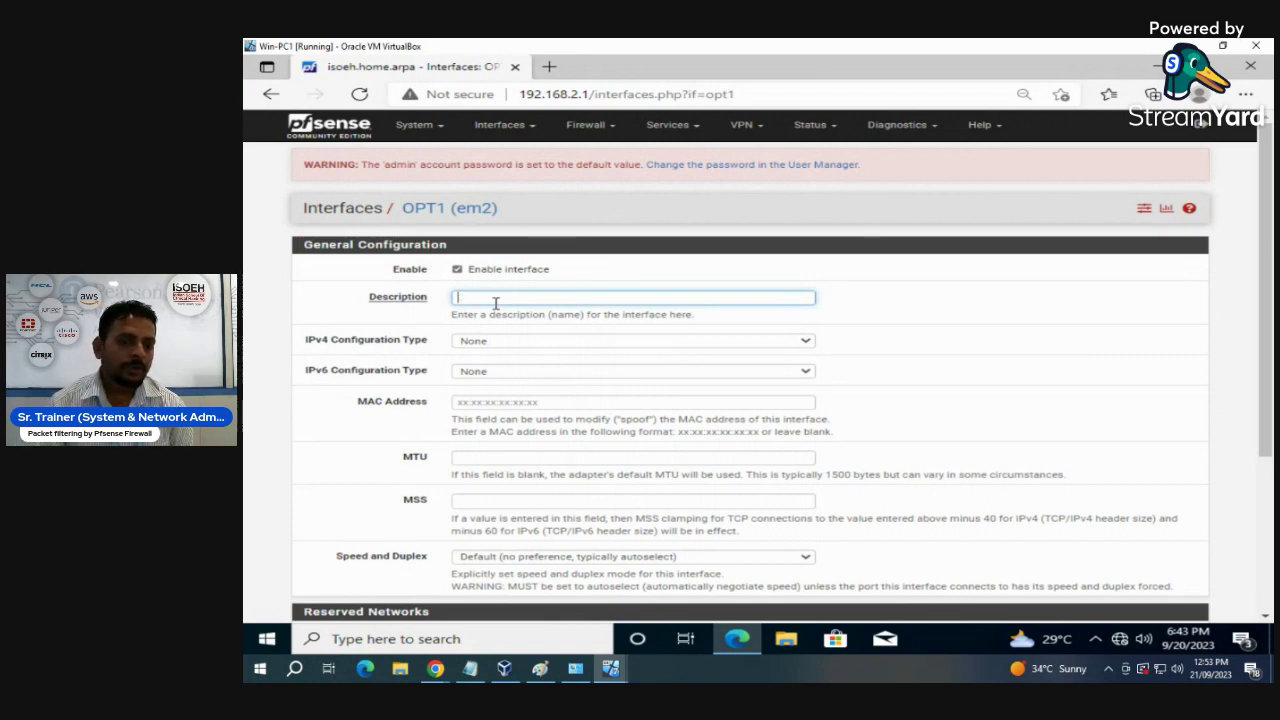
{"action": "type", "text": "LA"}
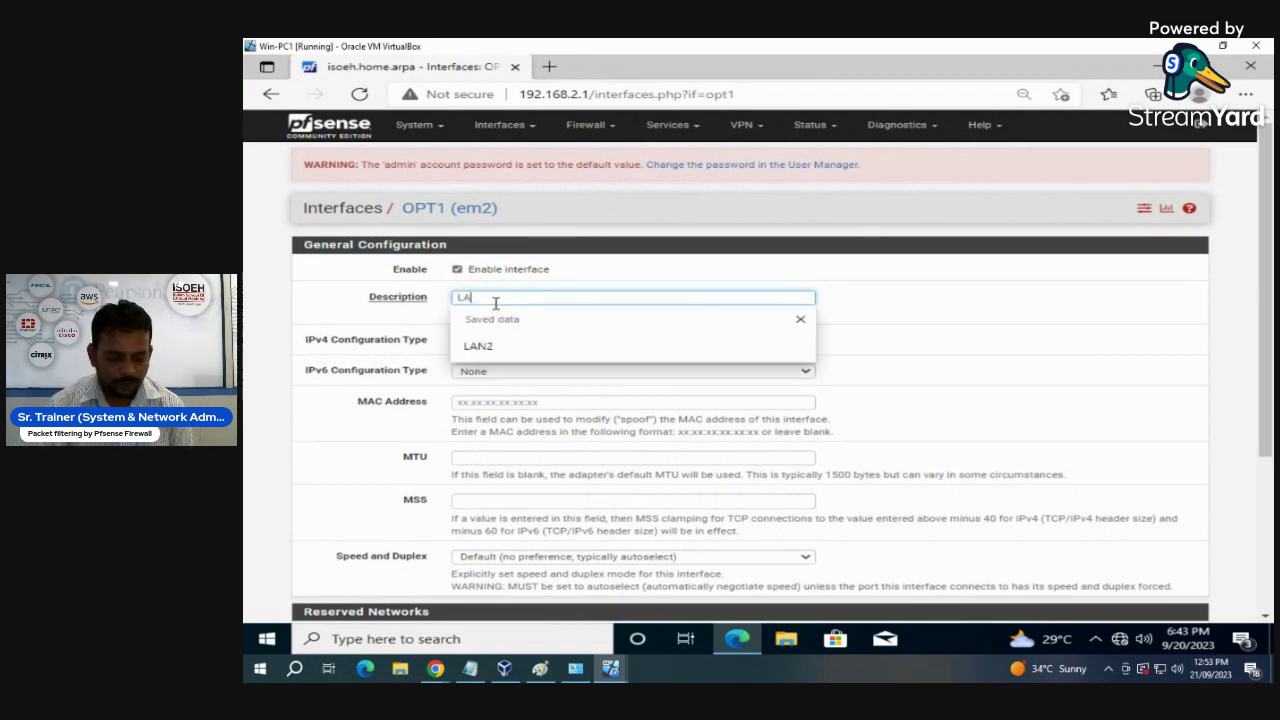
{"action": "type", "text": "N2"}
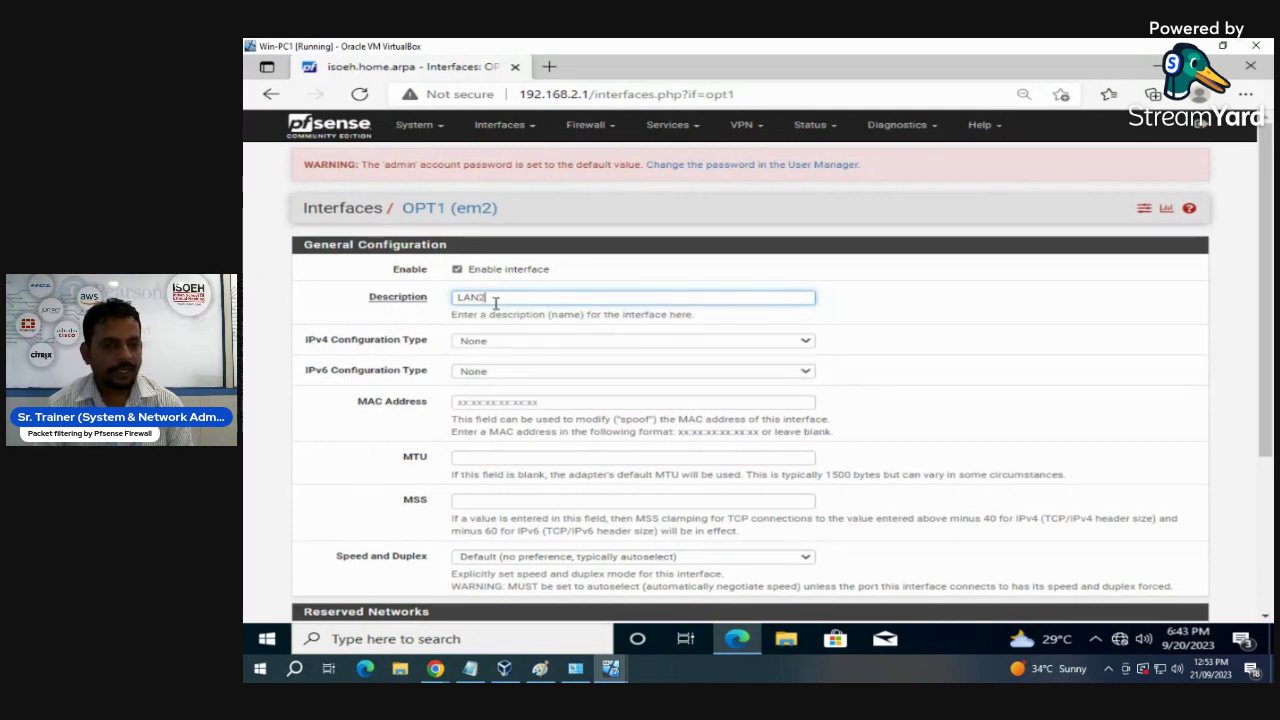
{"action": "left_click", "coordinate": [772, 345]}
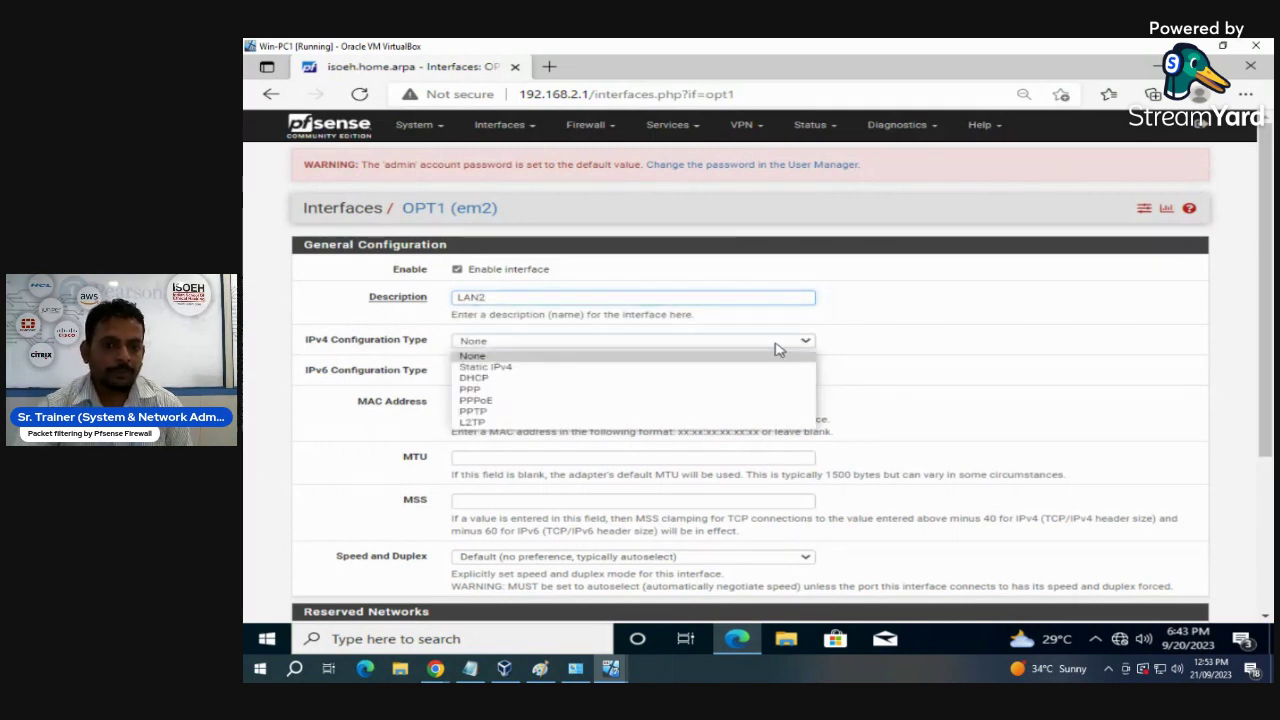
{"action": "left_click", "coordinate": [500, 367]}
- Enter 192.168.3.1 as the LAN2 IPv4 address and save the interface
{"action": "scroll", "coordinate": [505, 375], "scroll_direction": "down", "scroll_amount": 1}
{"action": "scroll", "coordinate": [505, 375], "scroll_direction": "down", "scroll_amount": 2}
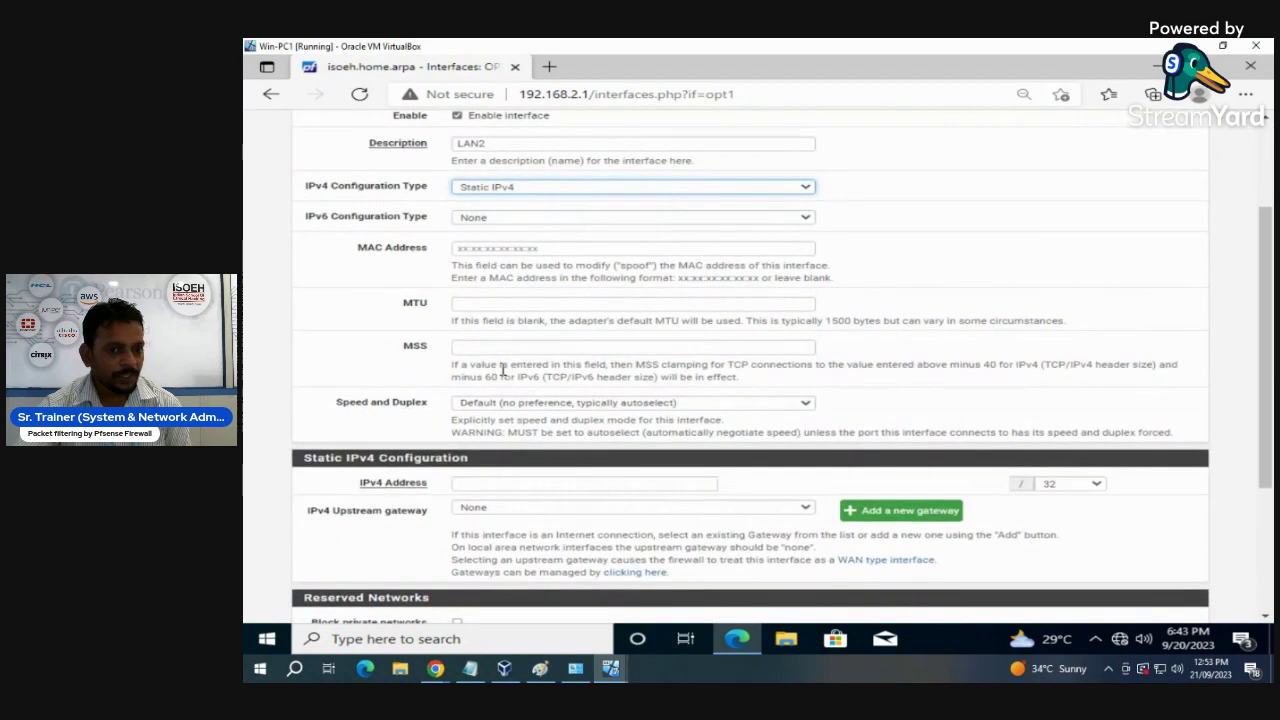
{"action": "left_click", "coordinate": [471, 405]}
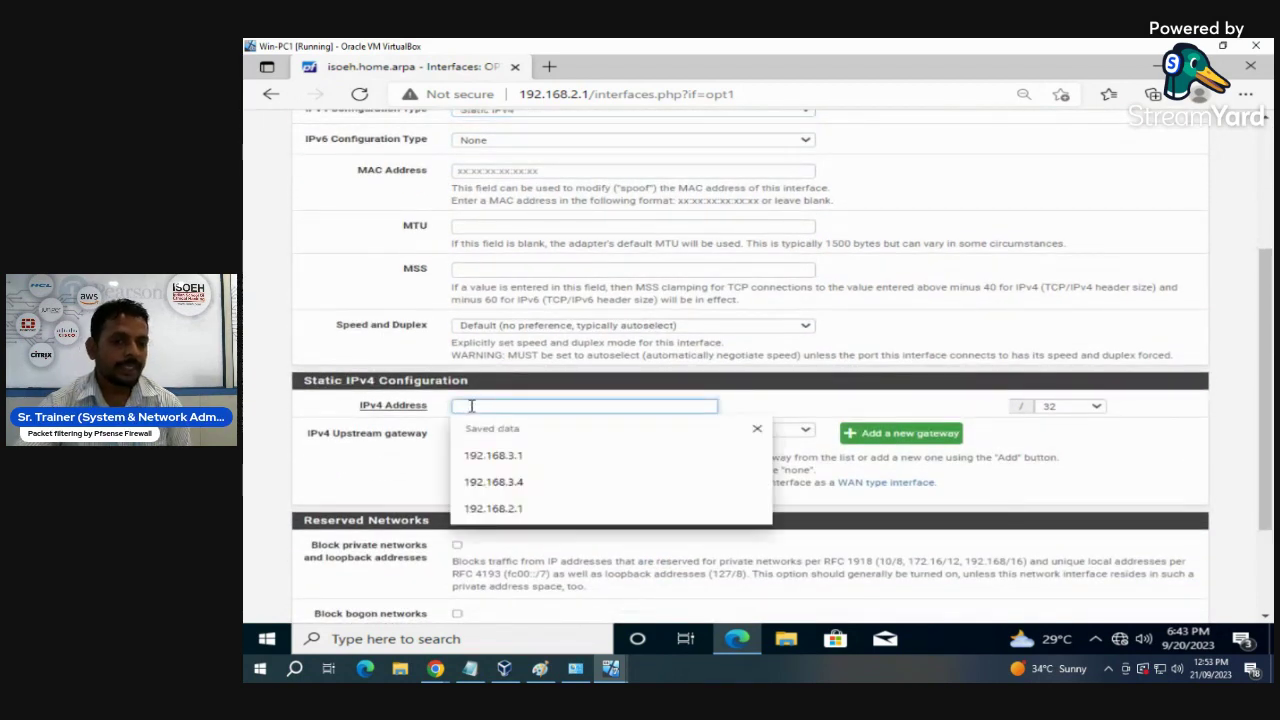
{"action": "type", "text": "192.1"}
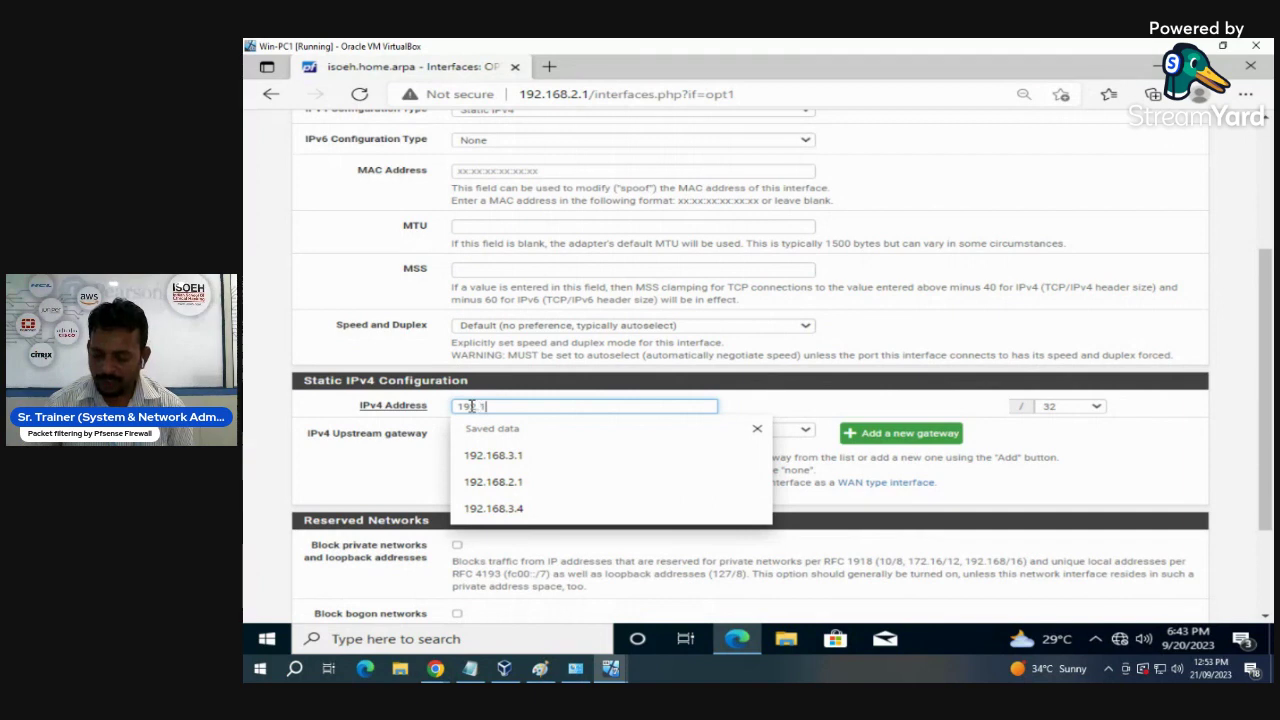
{"action": "type", "text": ".3.1"}
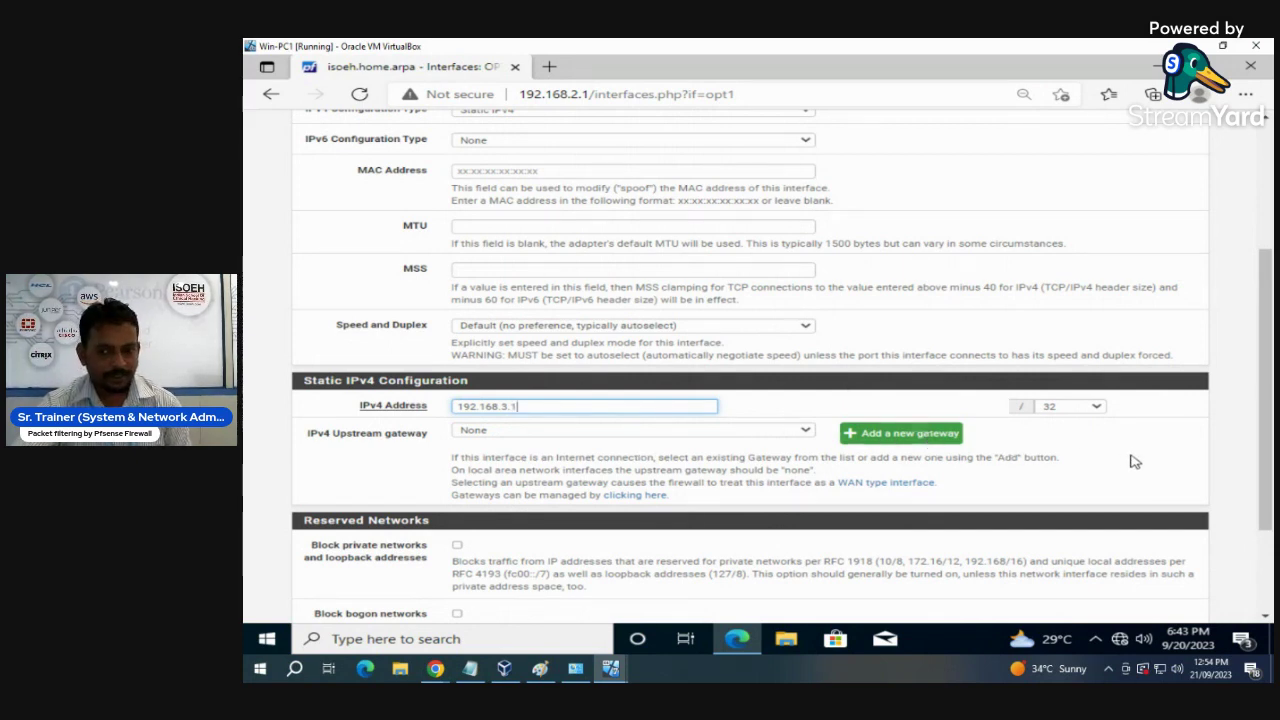
{"action": "scroll", "coordinate": [1134, 462], "scroll_direction": "down", "scroll_amount": 3}
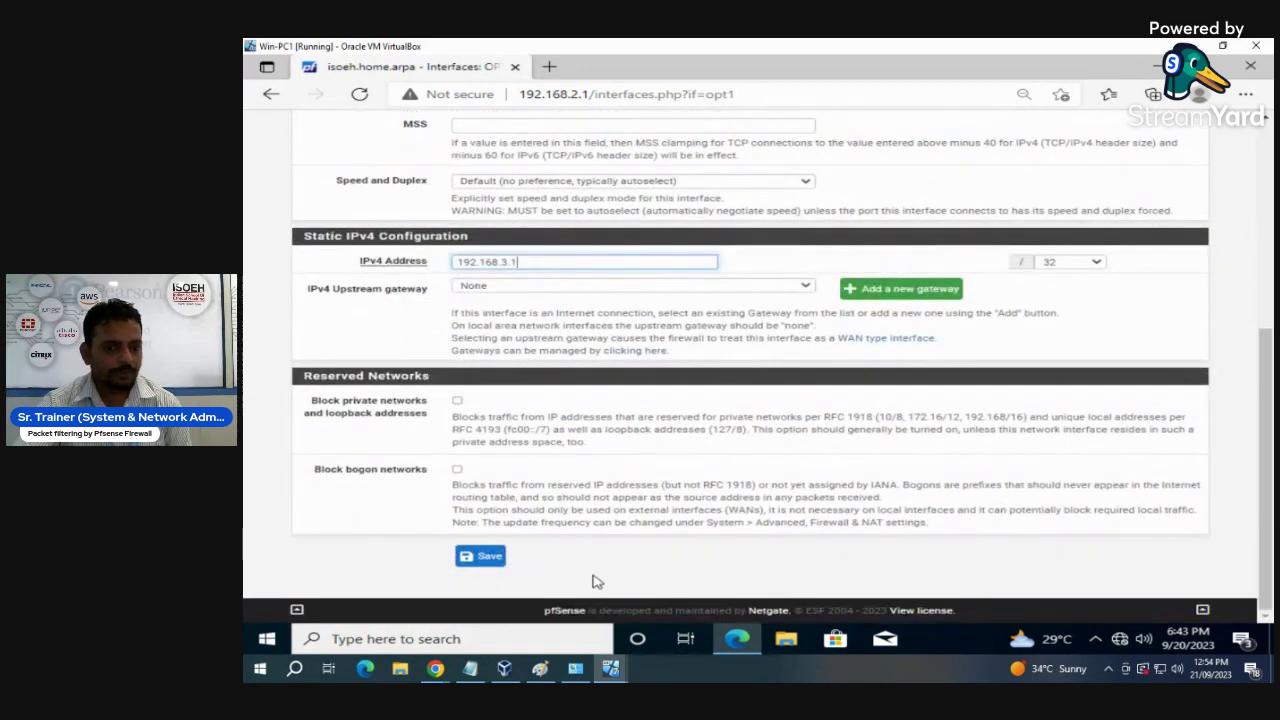
{"action": "left_click", "coordinate": [484, 557]}
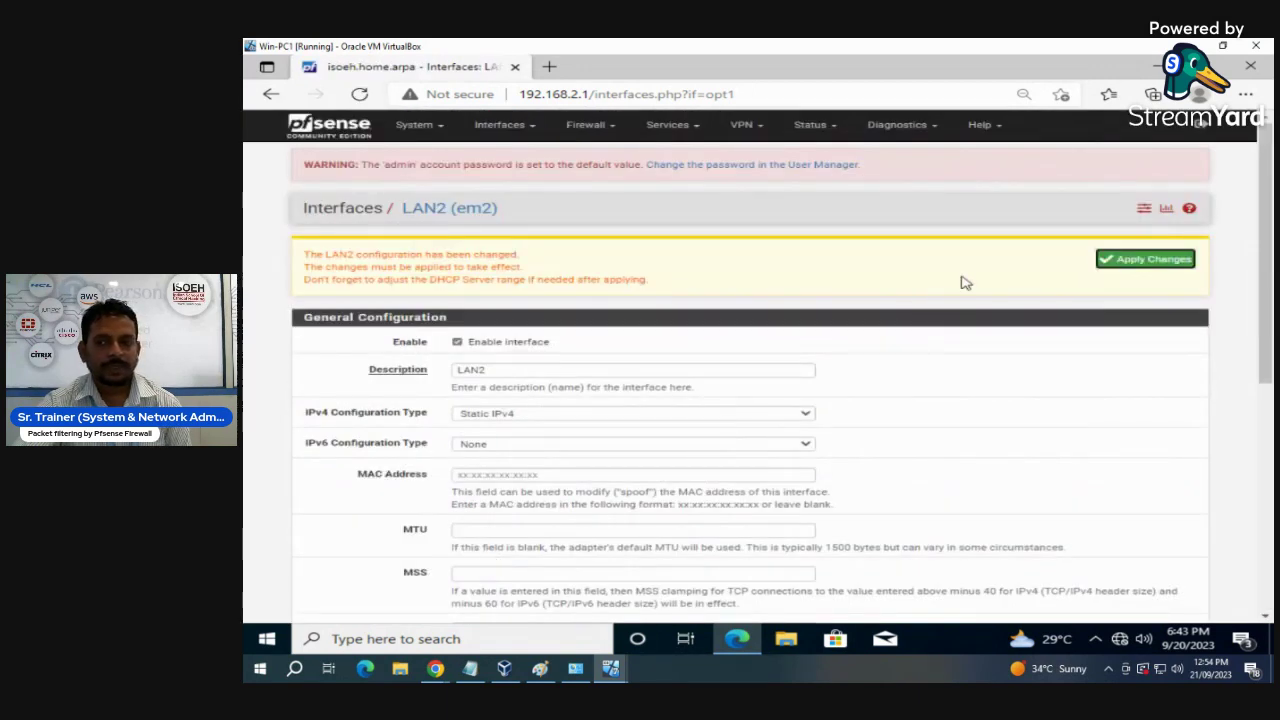
- Apply the pending LAN2 changes and check the Interfaces menu now lists LAN2
{"action": "left_click", "coordinate": [1141, 268]}
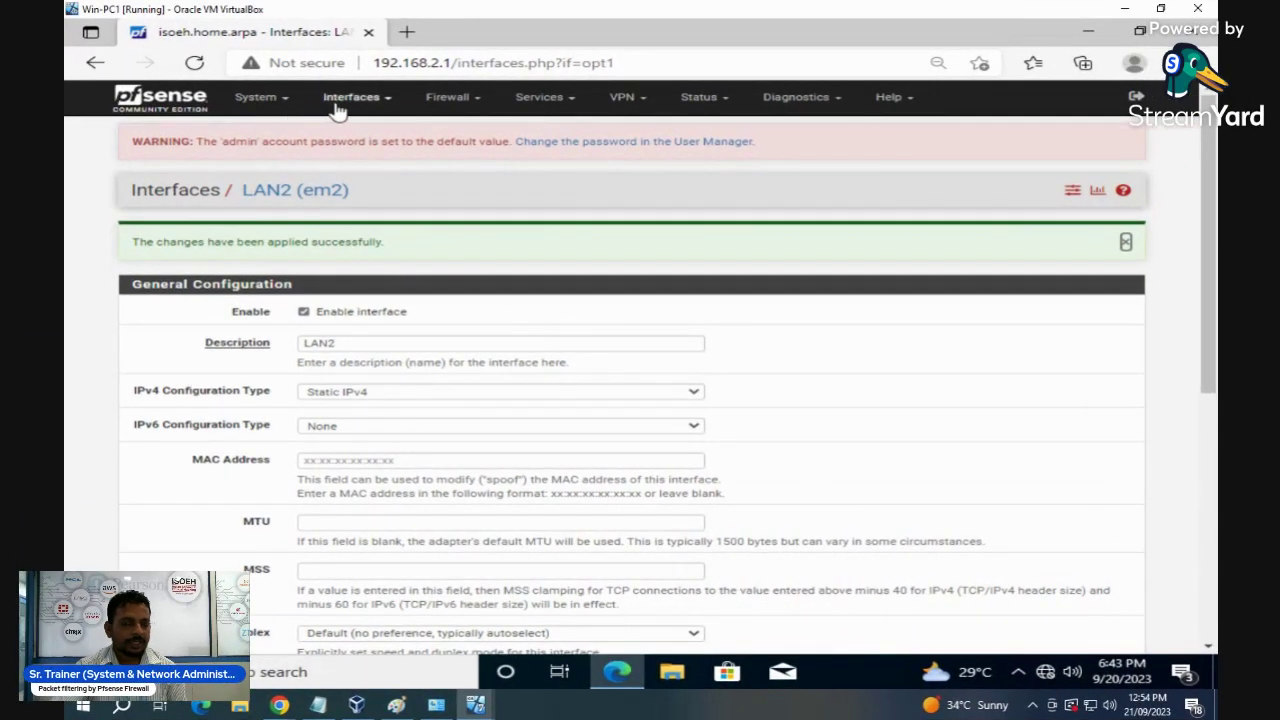
{"action": "left_click", "coordinate": [337, 108]}
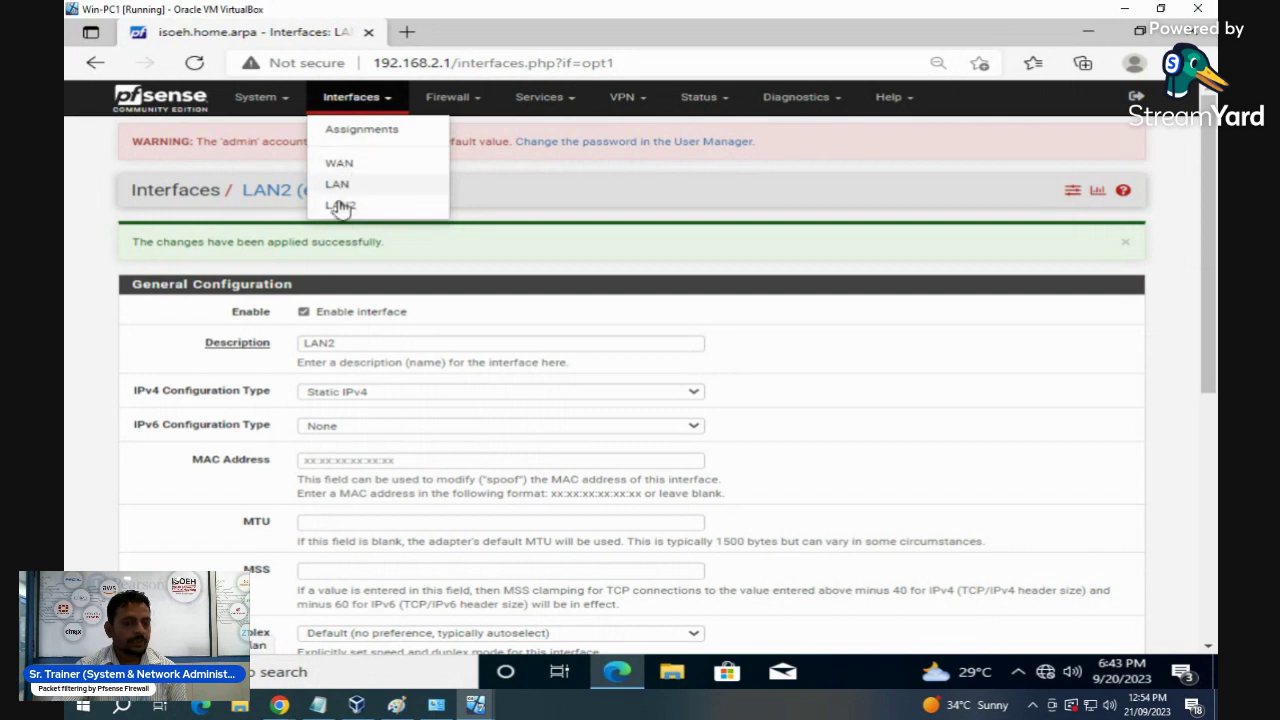
{"action": "left_click", "coordinate": [897, 392]}
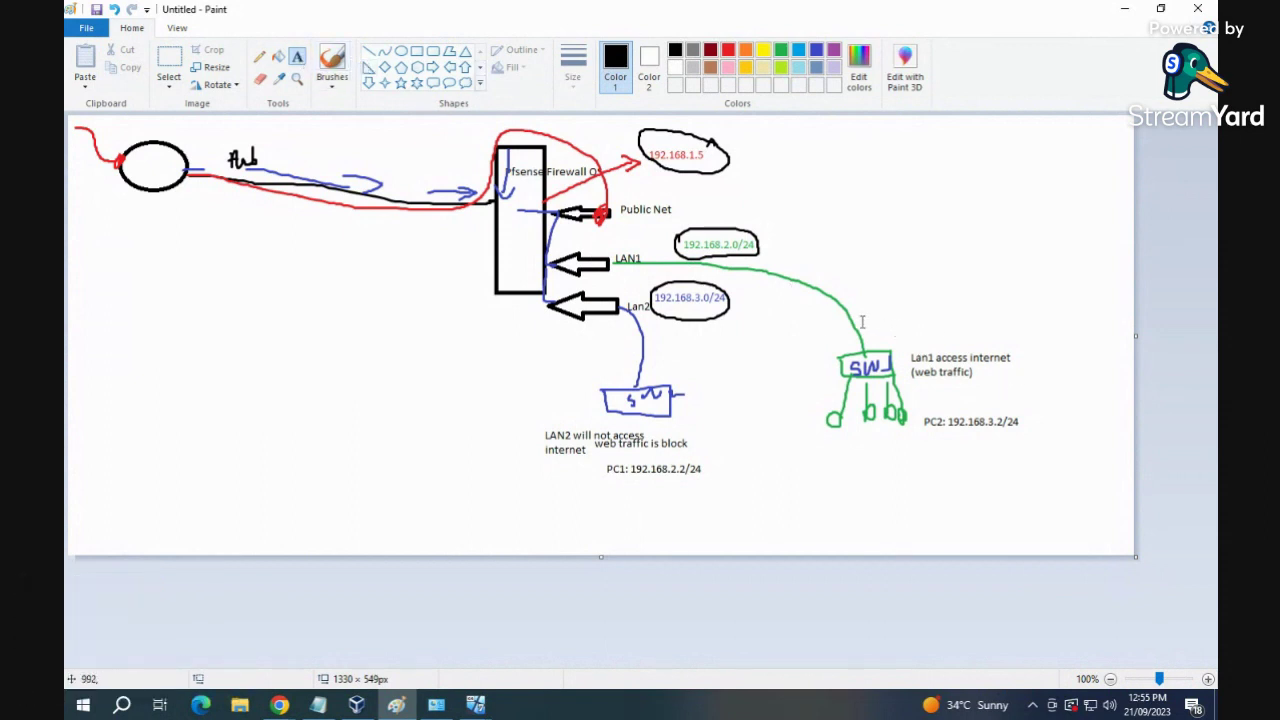
- Add a DHCP text label beside the LAN2 link on the Paint network diagram
{"action": "left_click", "coordinate": [841, 289]}
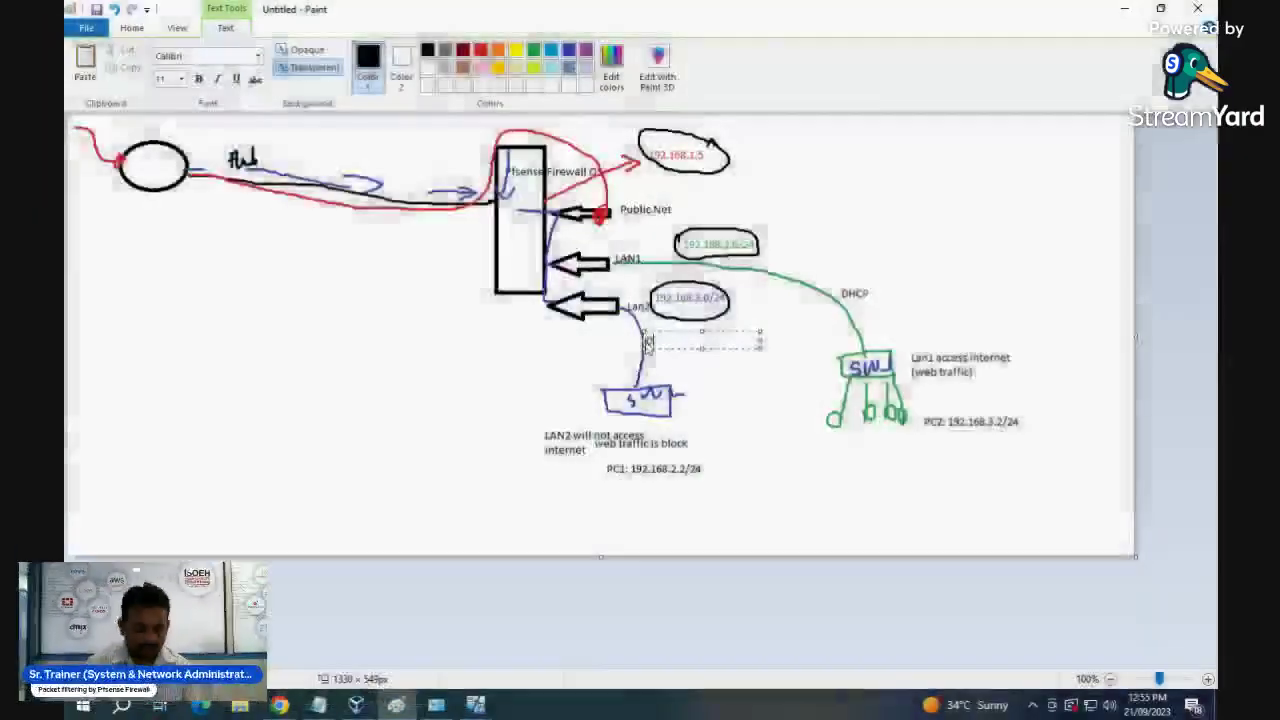
{"action": "type", "text": "HCP"}
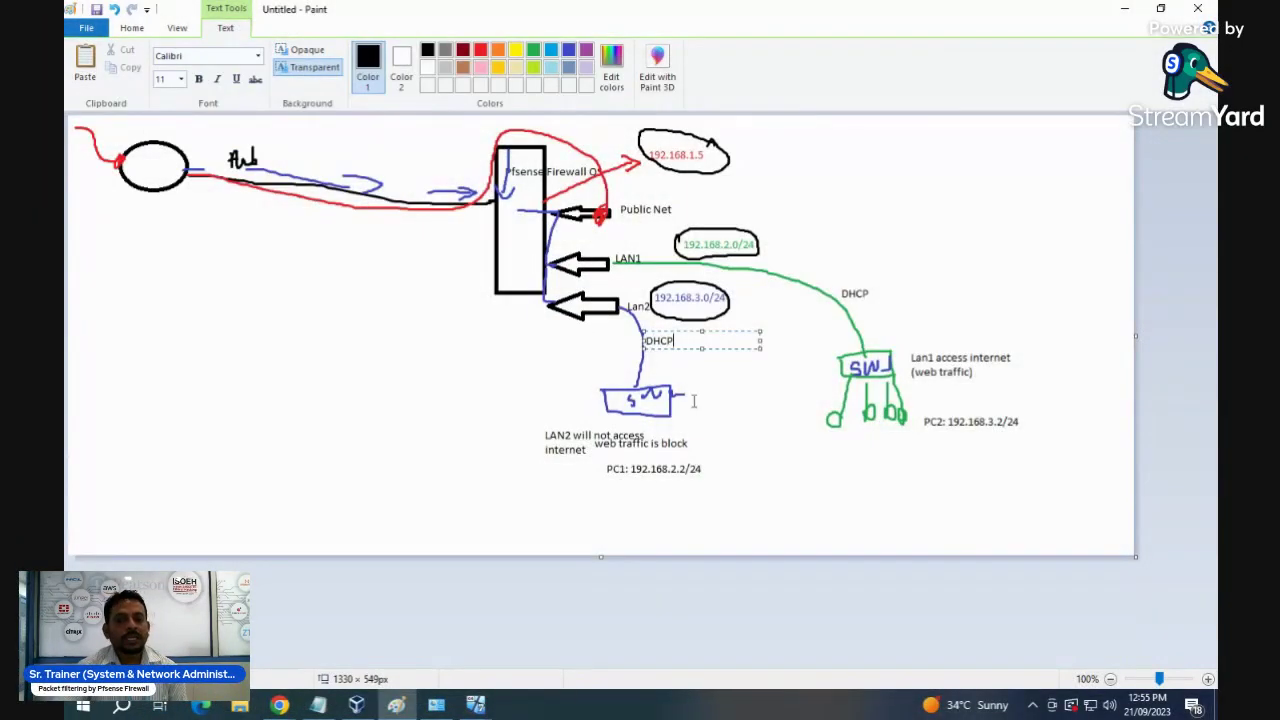
{"action": "left_click", "coordinate": [749, 393]}
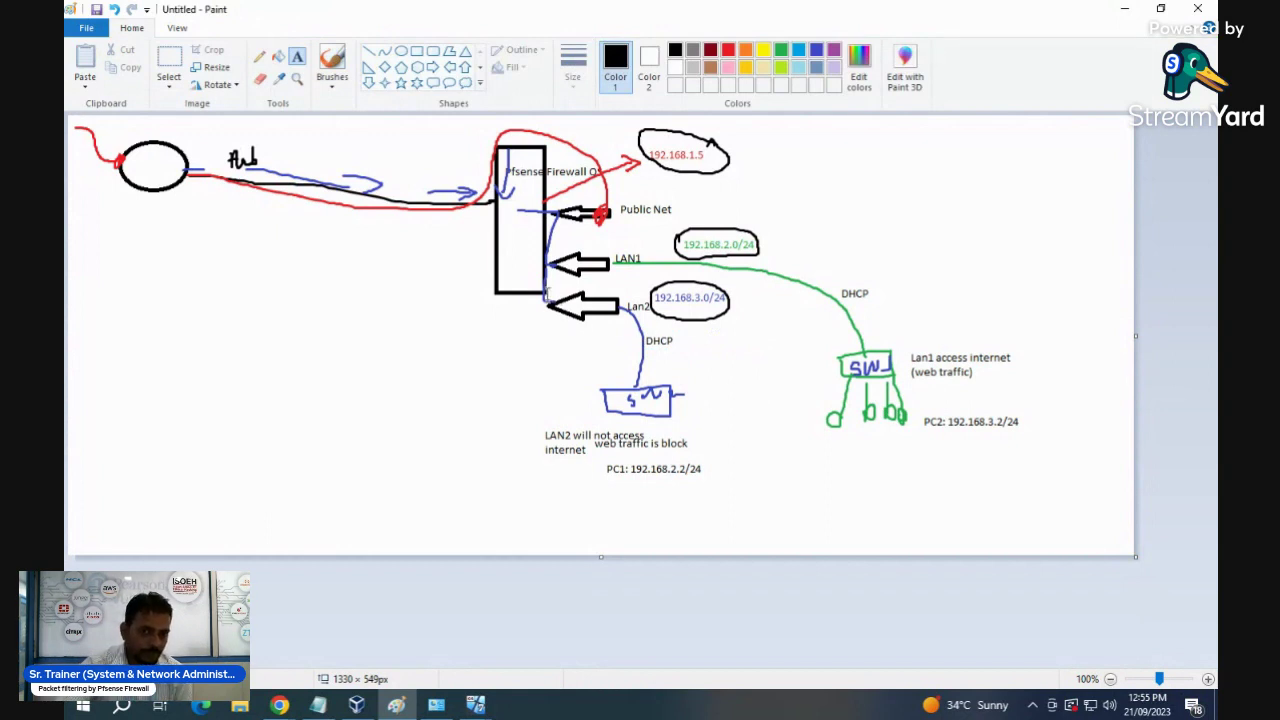
- Return to the pfSense page and open the DHCP Server settings for LAN
{"action": "mouse_move", "coordinate": [475, 703]}
{"action": "left_click", "coordinate": [482, 635]}
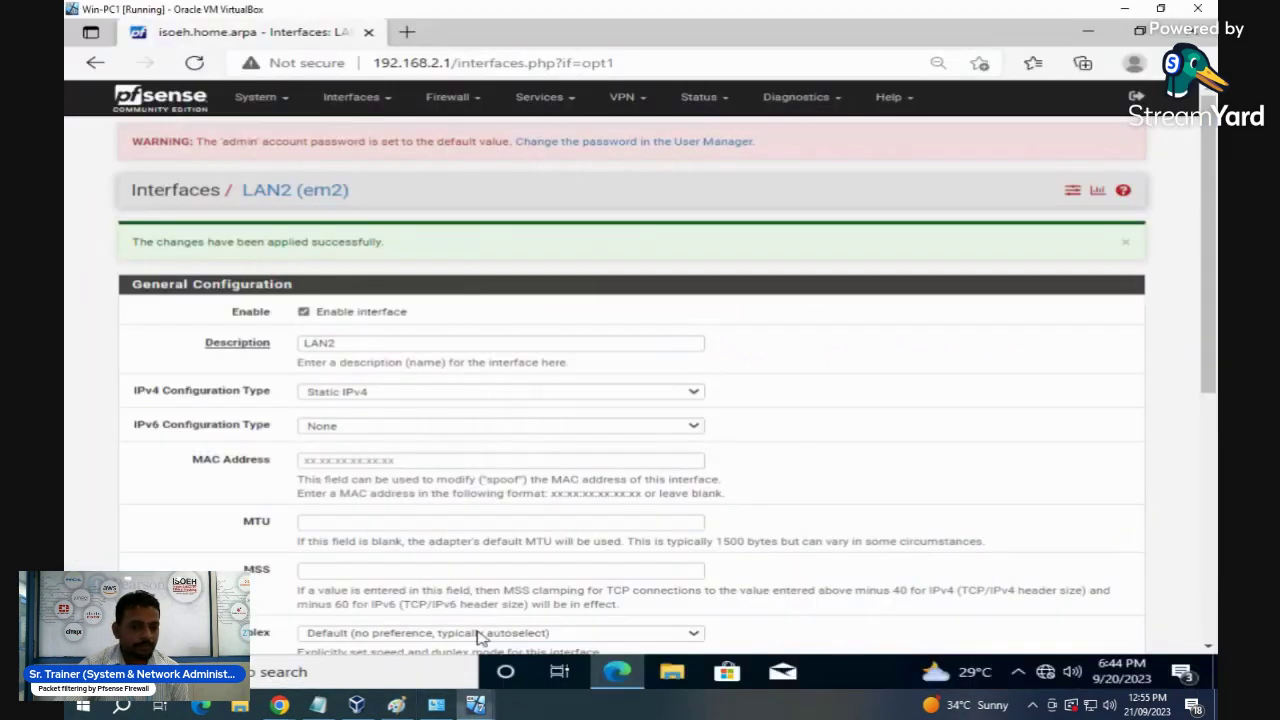
{"action": "left_click", "coordinate": [556, 100]}
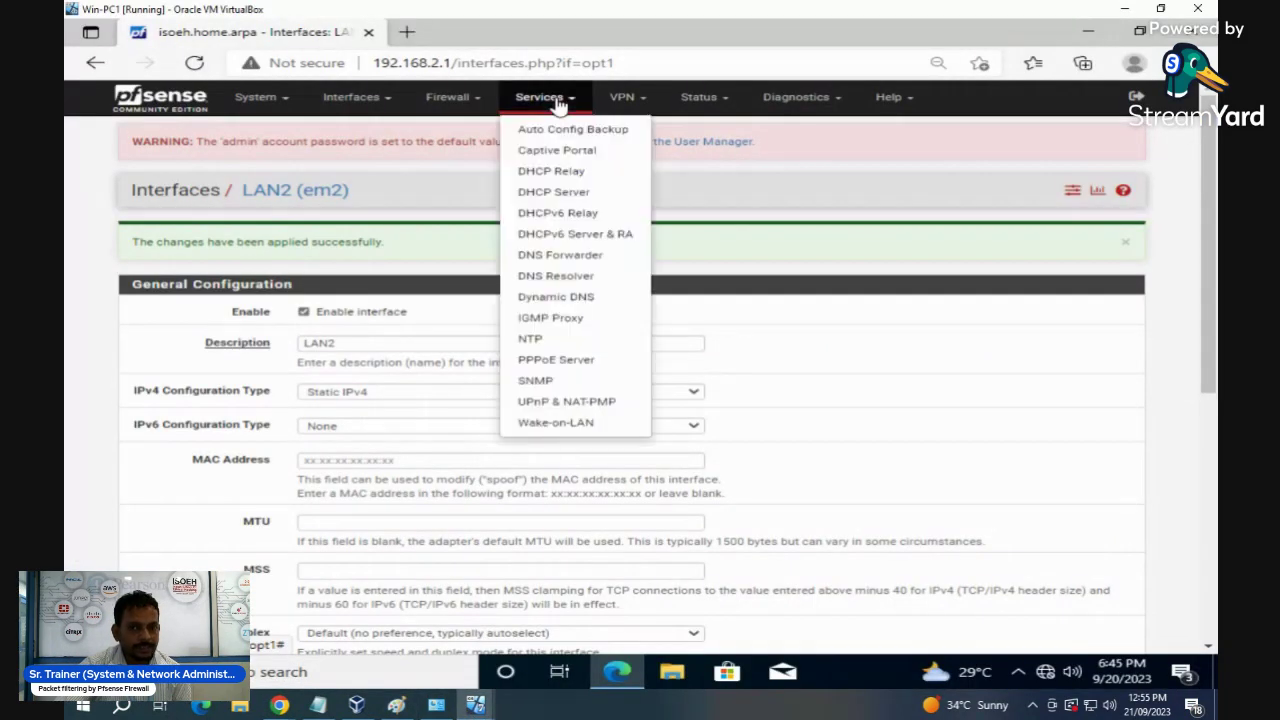
{"action": "left_click", "coordinate": [562, 195]}
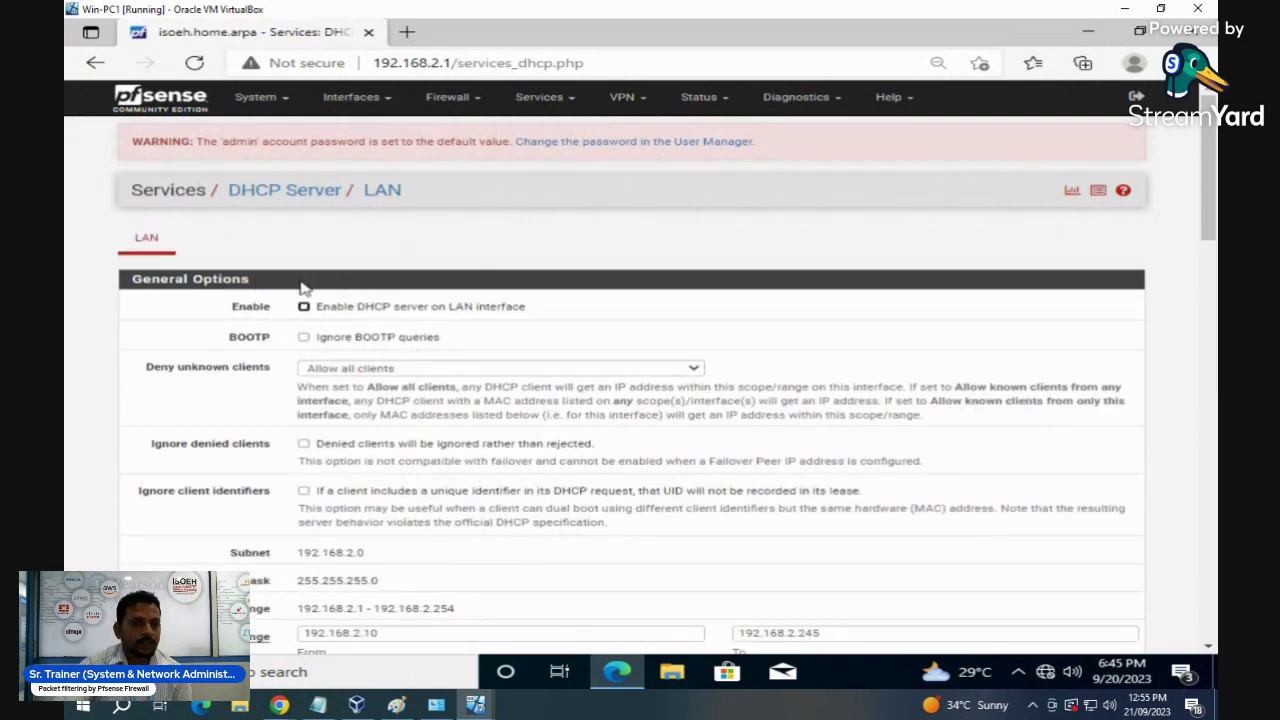
{"action": "left_click", "coordinate": [155, 248]}
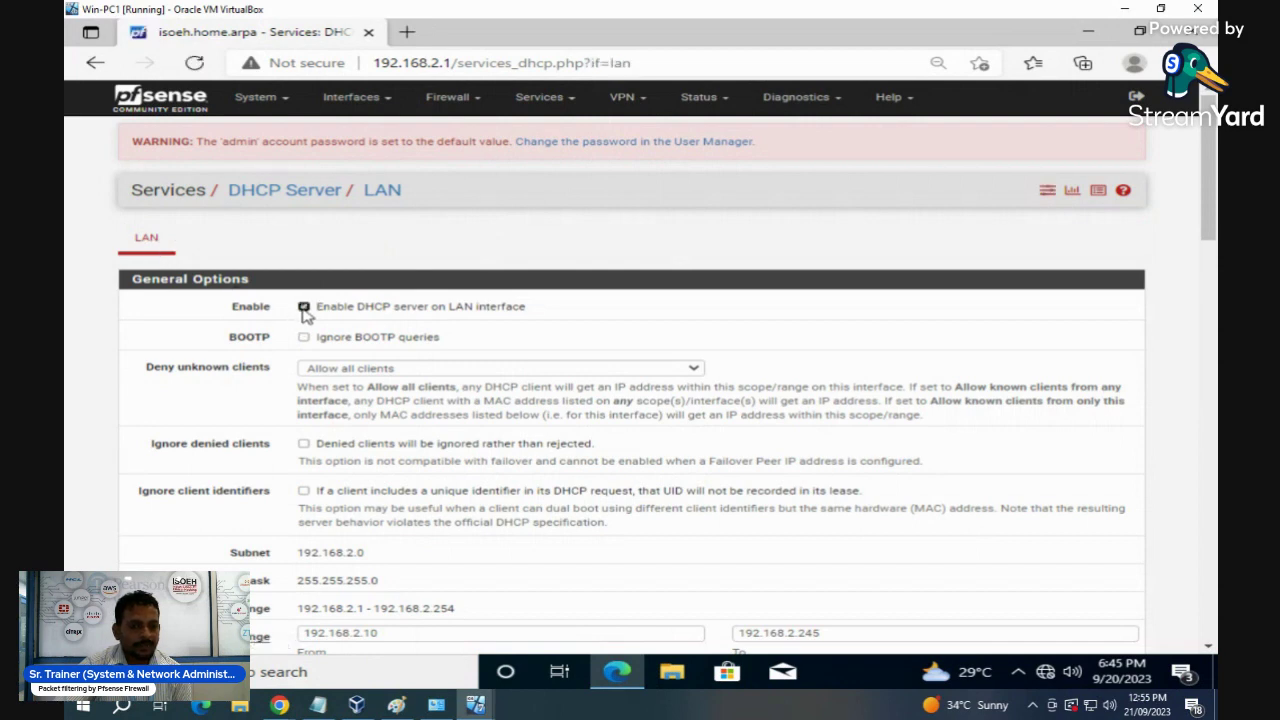
- Enable the LAN DHCP server with range ending at 192.168.2.100, save, and reload the page
{"action": "scroll", "coordinate": [525, 380], "scroll_direction": "down", "scroll_amount": 1}
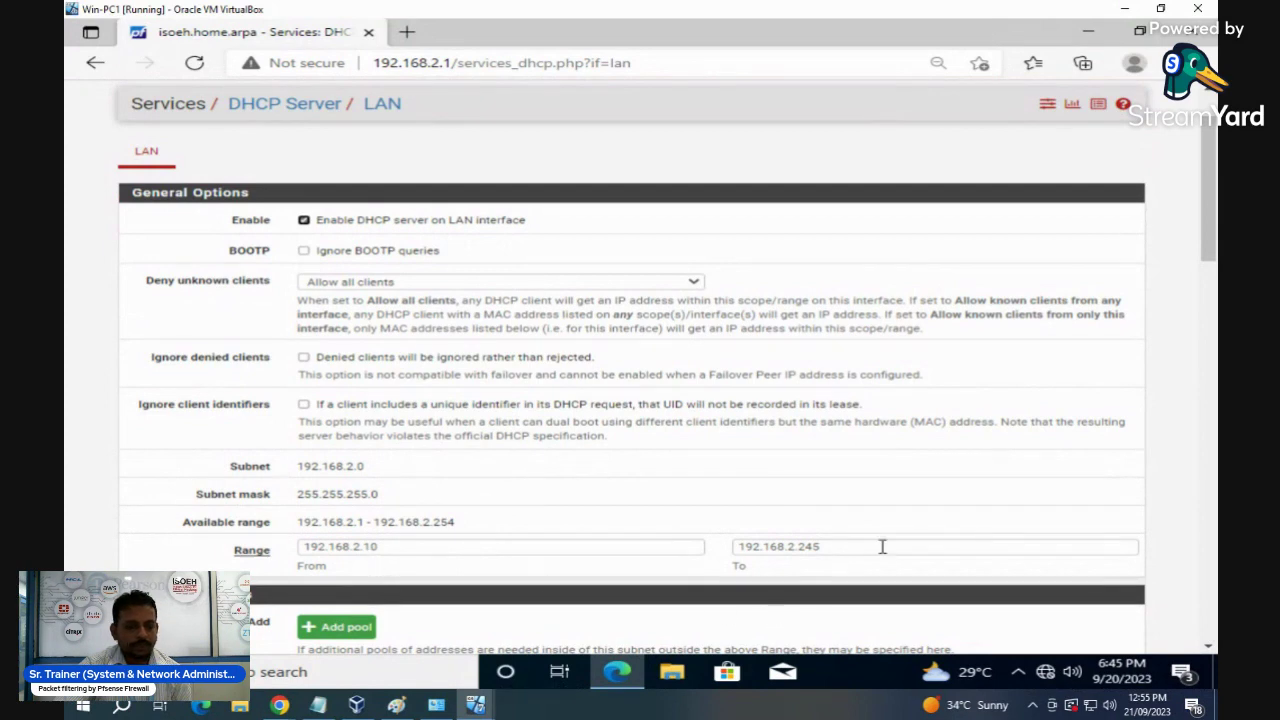
{"action": "scroll", "coordinate": [820, 548], "scroll_direction": "down", "scroll_amount": 2}
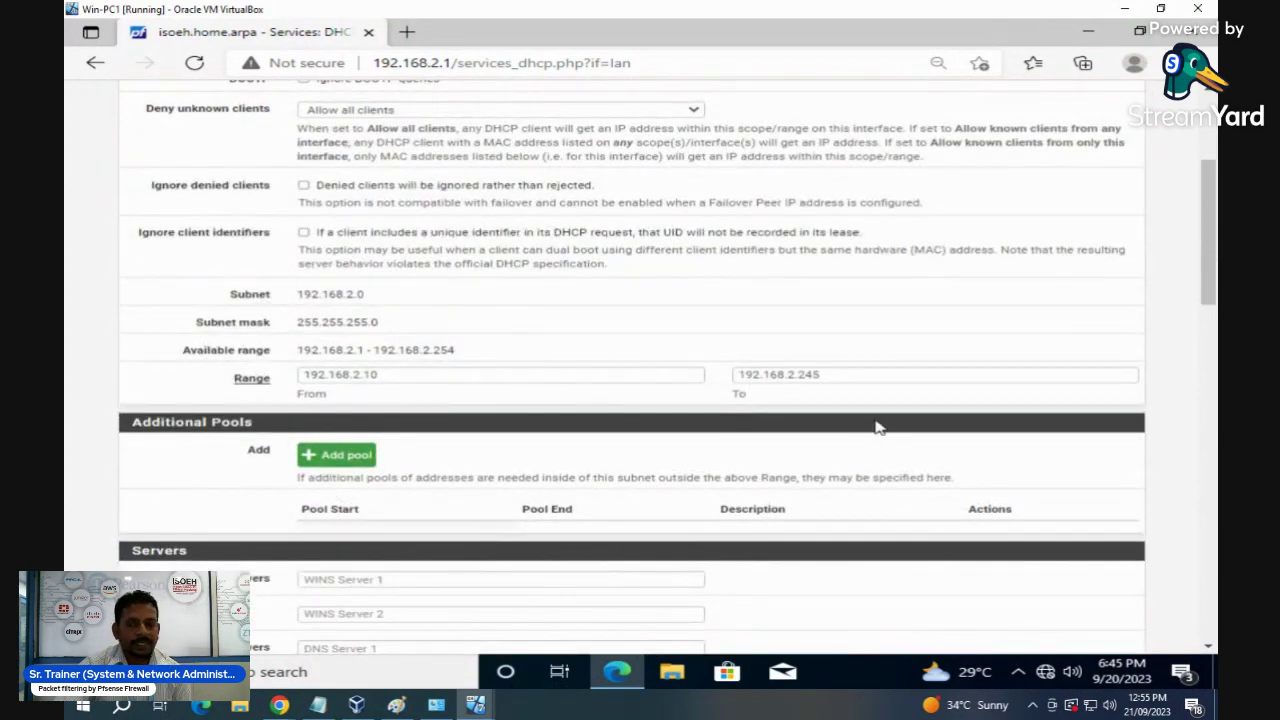
{"action": "left_click", "coordinate": [834, 374]}
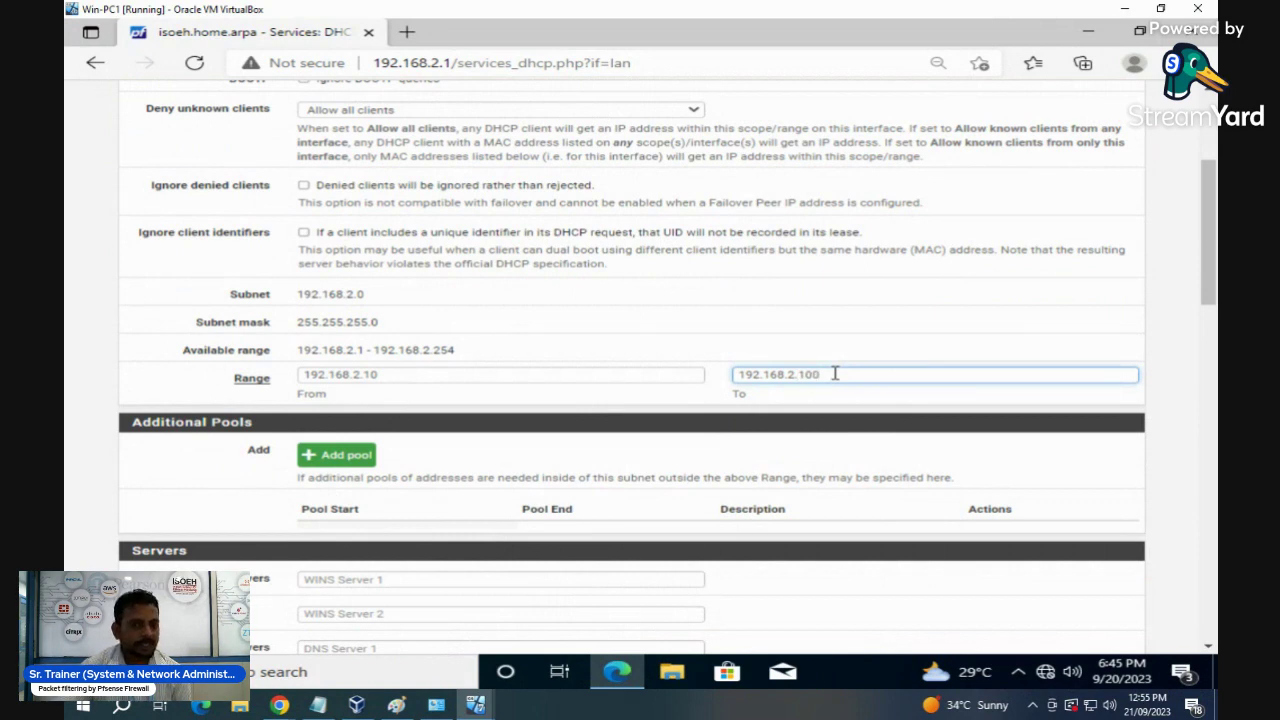
{"action": "left_click", "coordinate": [320, 455]}
{"action": "scroll", "coordinate": [518, 490], "scroll_direction": "down", "scroll_amount": 1}
{"action": "scroll", "coordinate": [518, 487], "scroll_direction": "down", "scroll_amount": 8}
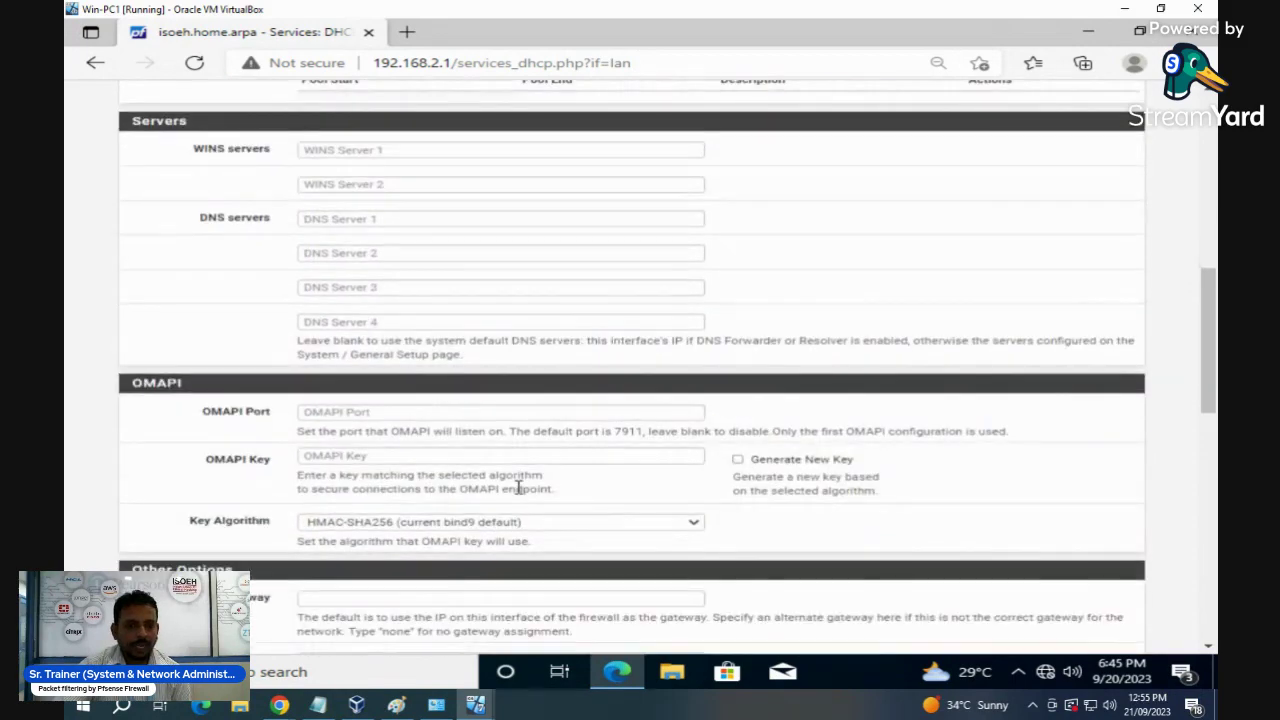
{"action": "scroll", "coordinate": [518, 487], "scroll_direction": "down", "scroll_amount": 6}
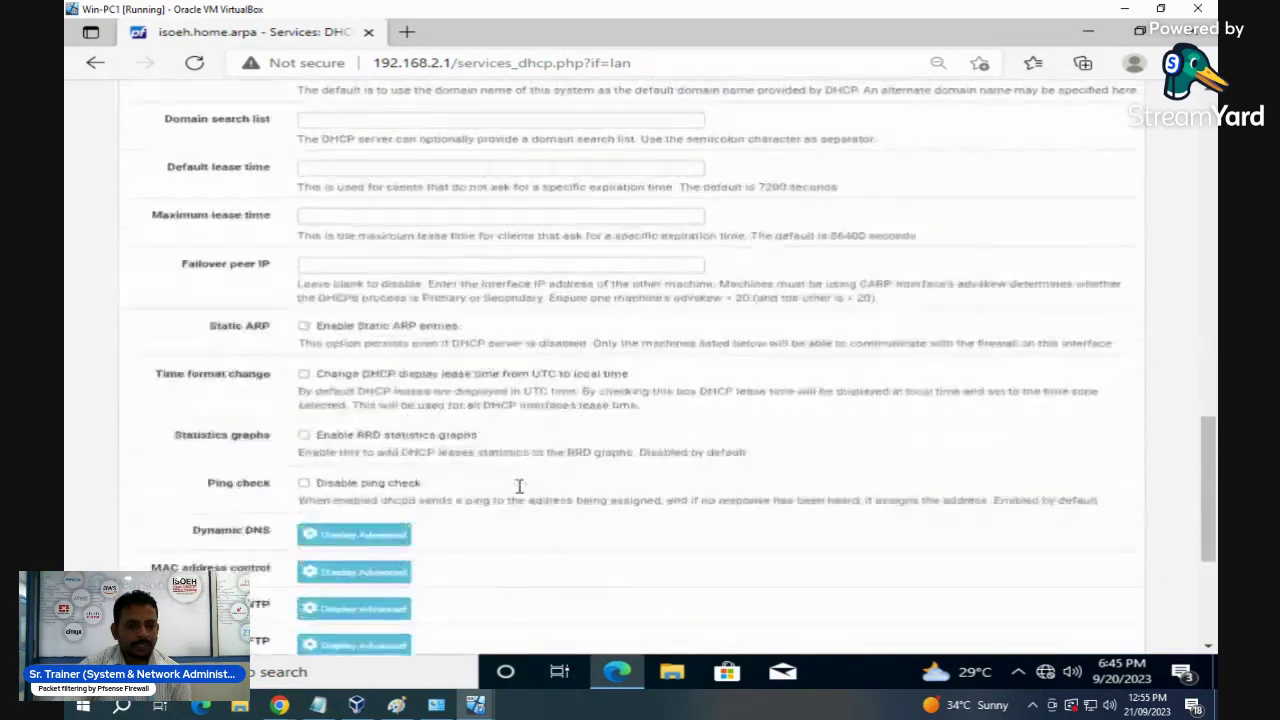
{"action": "left_click", "coordinate": [345, 531]}
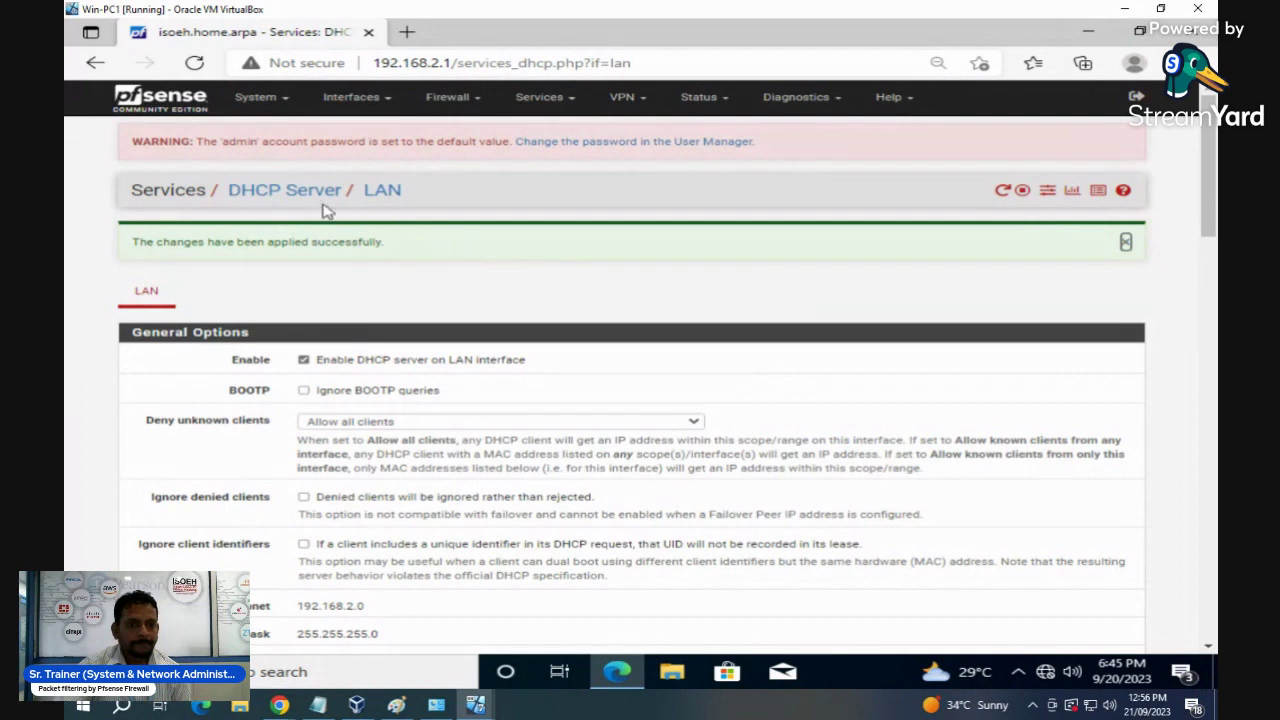
{"action": "left_click", "coordinate": [276, 195]}
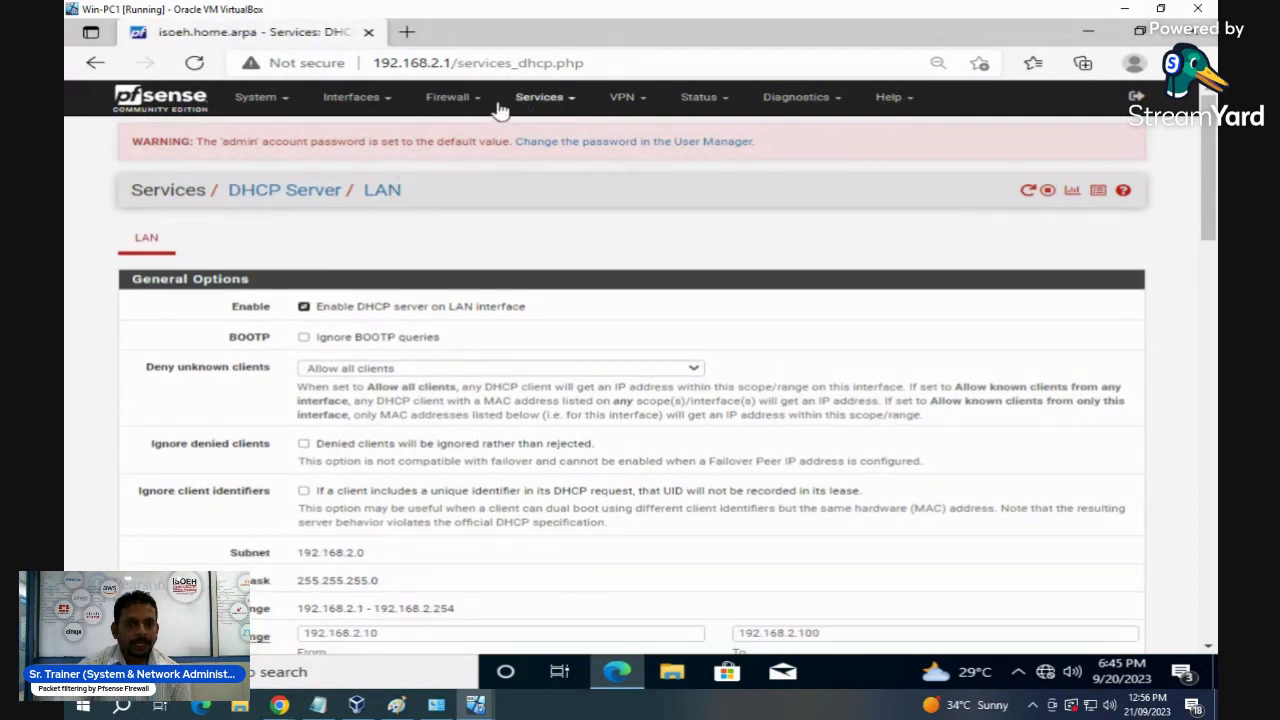
{"action": "left_click", "coordinate": [380, 108]}
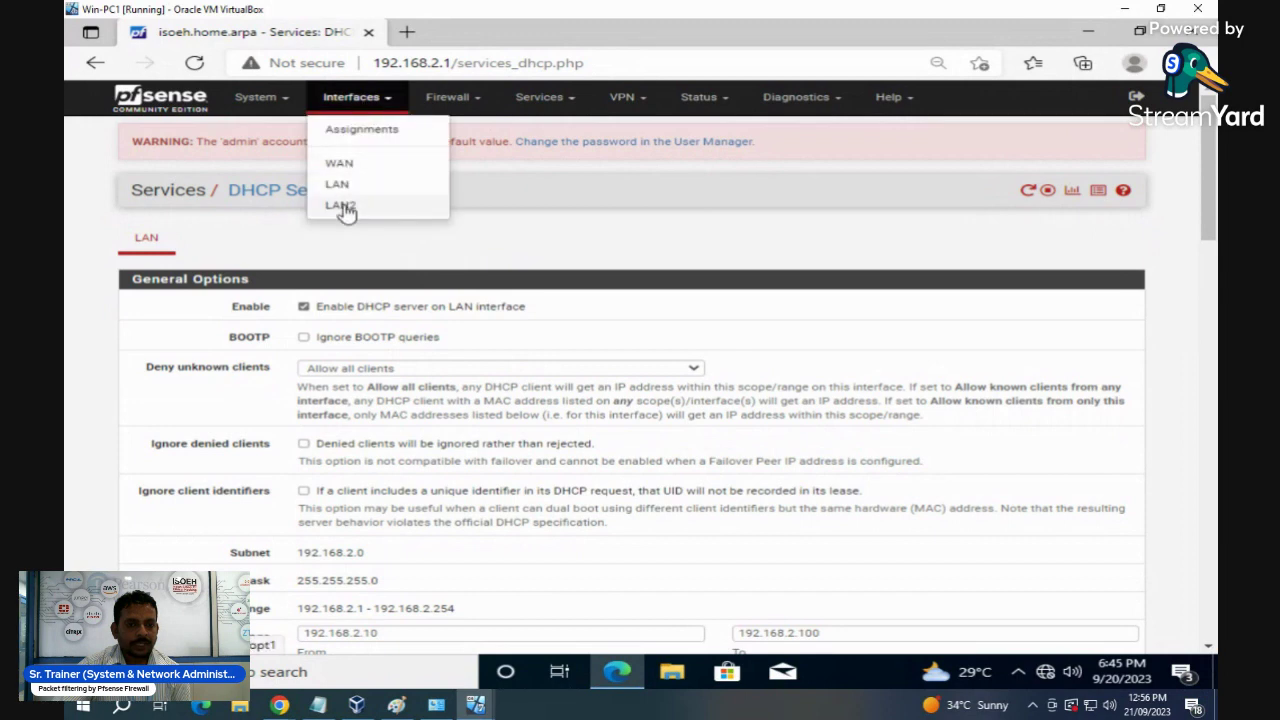